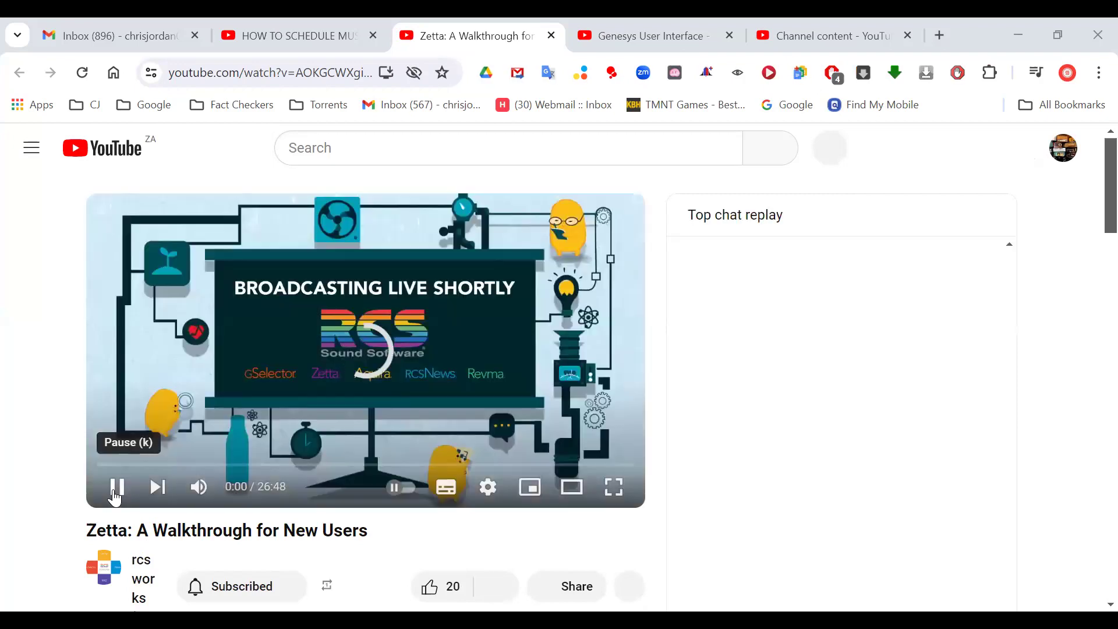
Step: Play the video "Zetta: A Walkthrough for New Users" in full screen with the quality set to 720p60
click(115, 494)
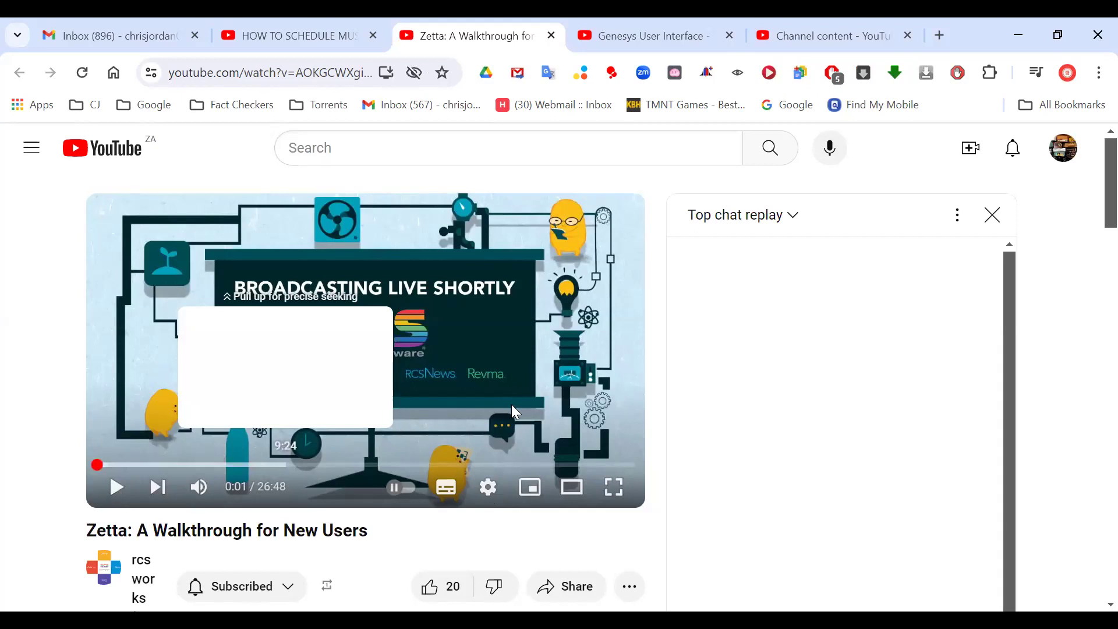
click(116, 487)
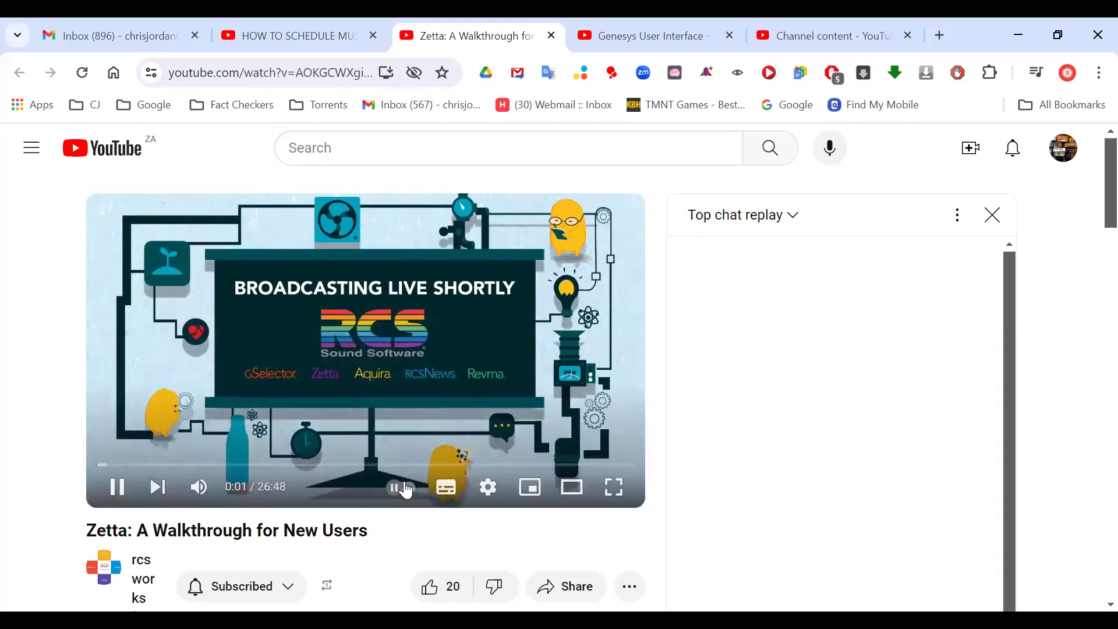
click(490, 488)
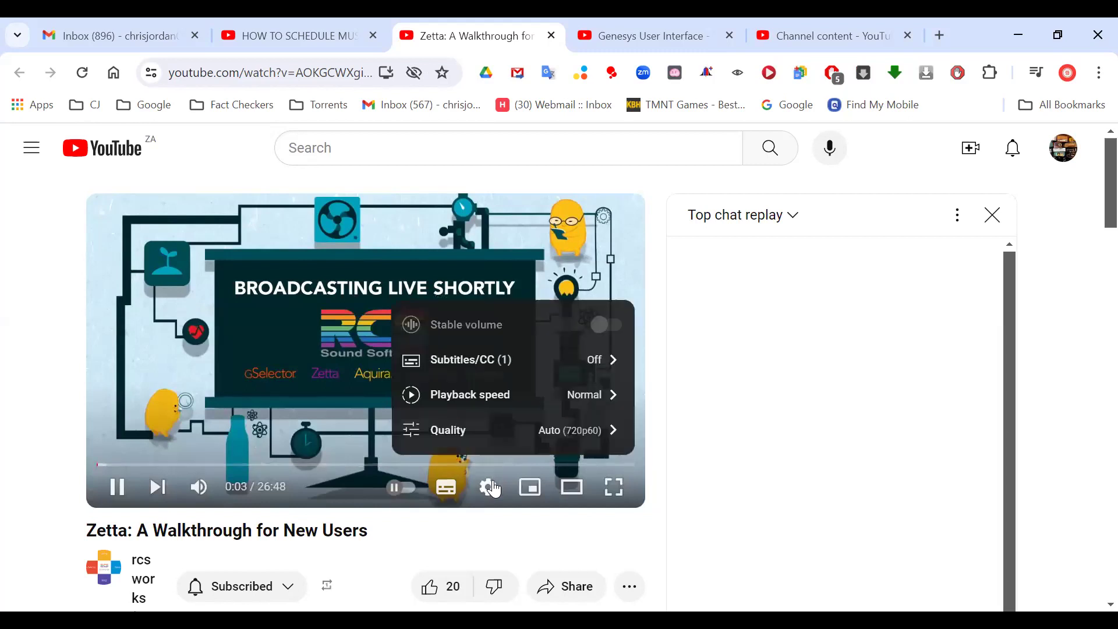
click(543, 444)
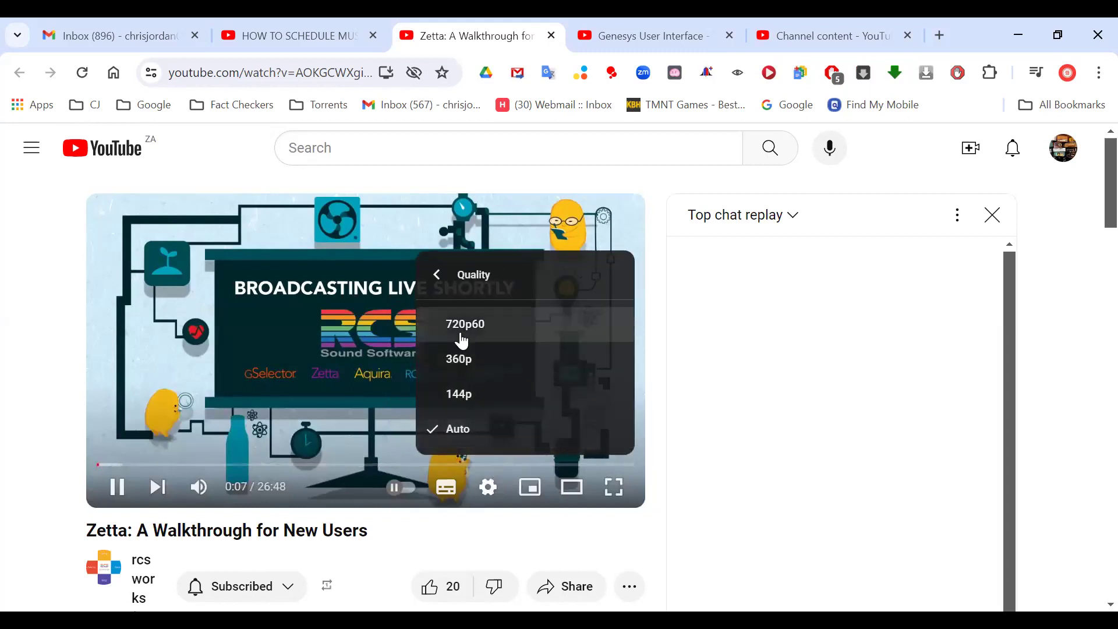
click(459, 337)
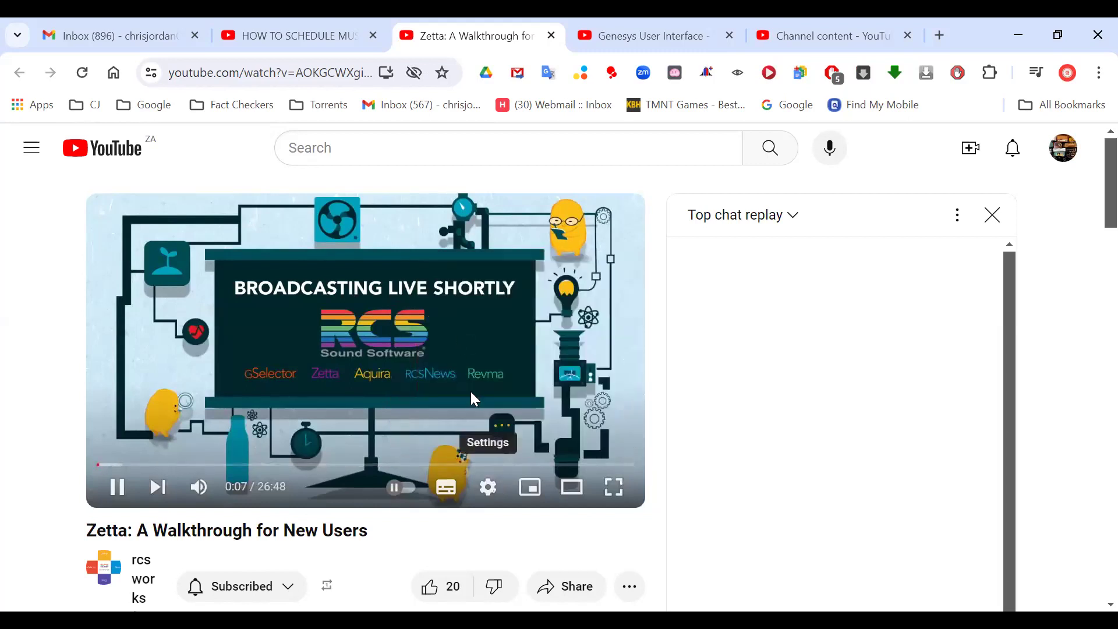
click(616, 488)
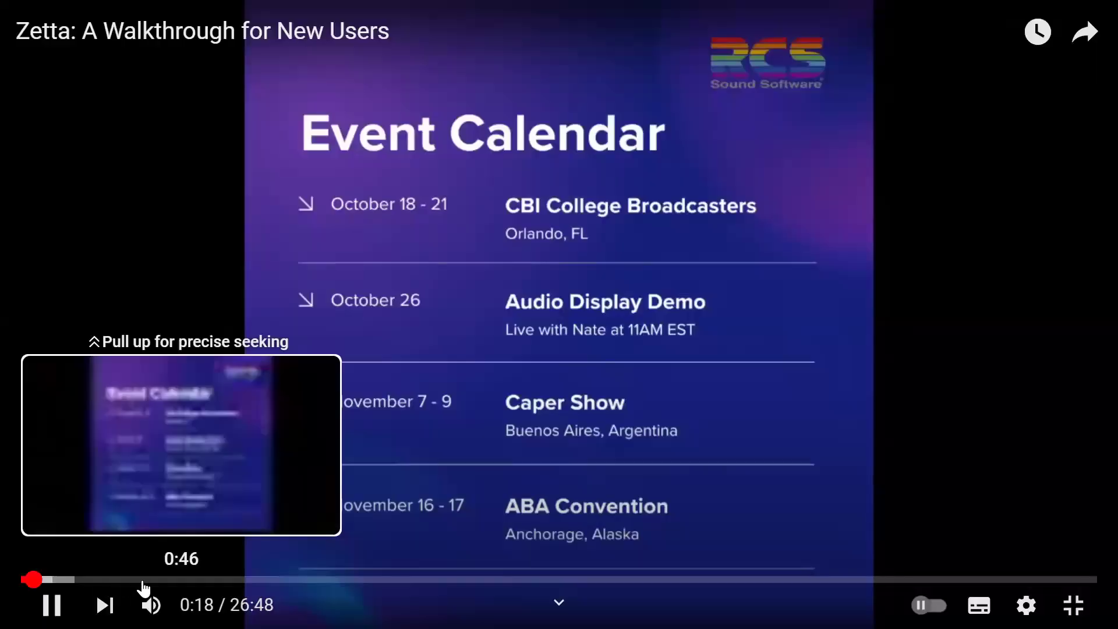
Step: Skip the video forward past the opening event calendar, pausing and resuming playback
click(145, 589)
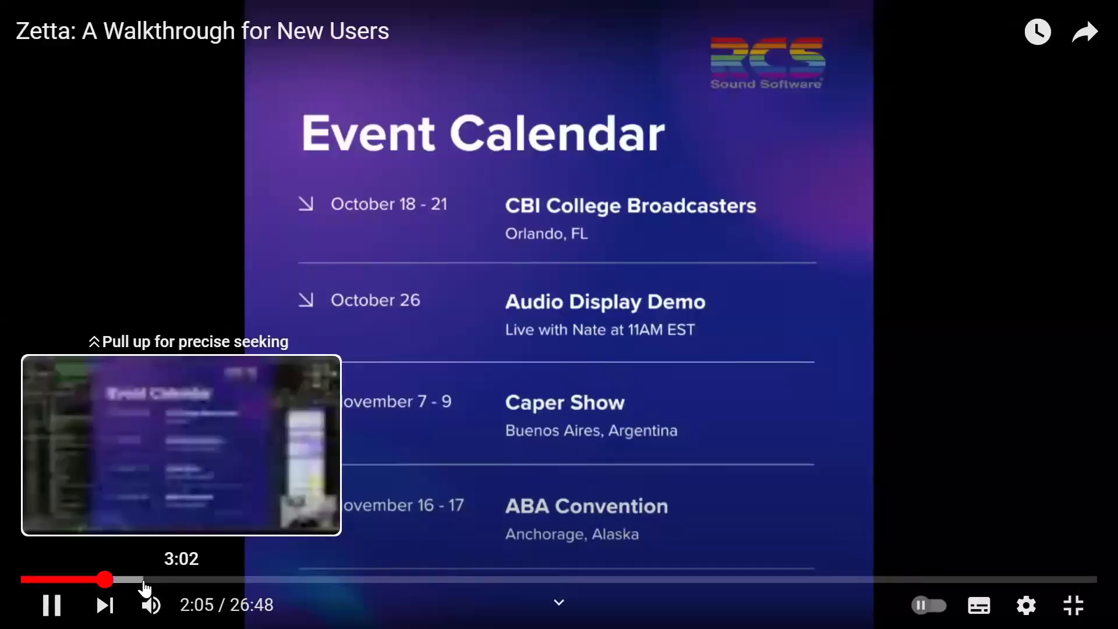
key(space)
key(space)
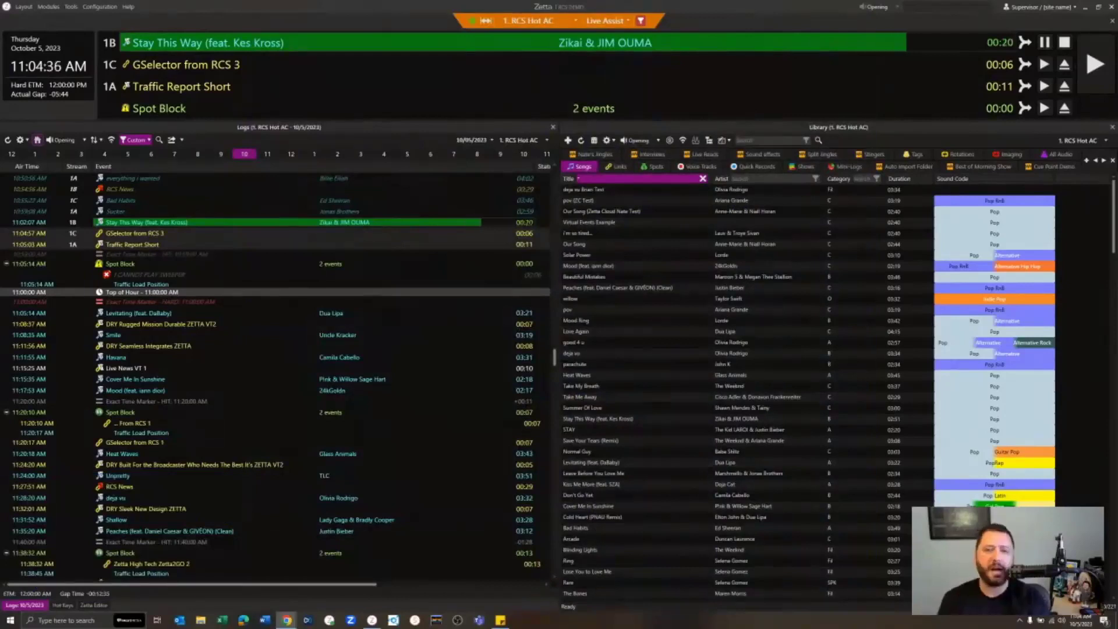
Step: In Zetta, select the song Mood in the library and dock the Hot Keys module as a separate column beside the library
click(618, 278)
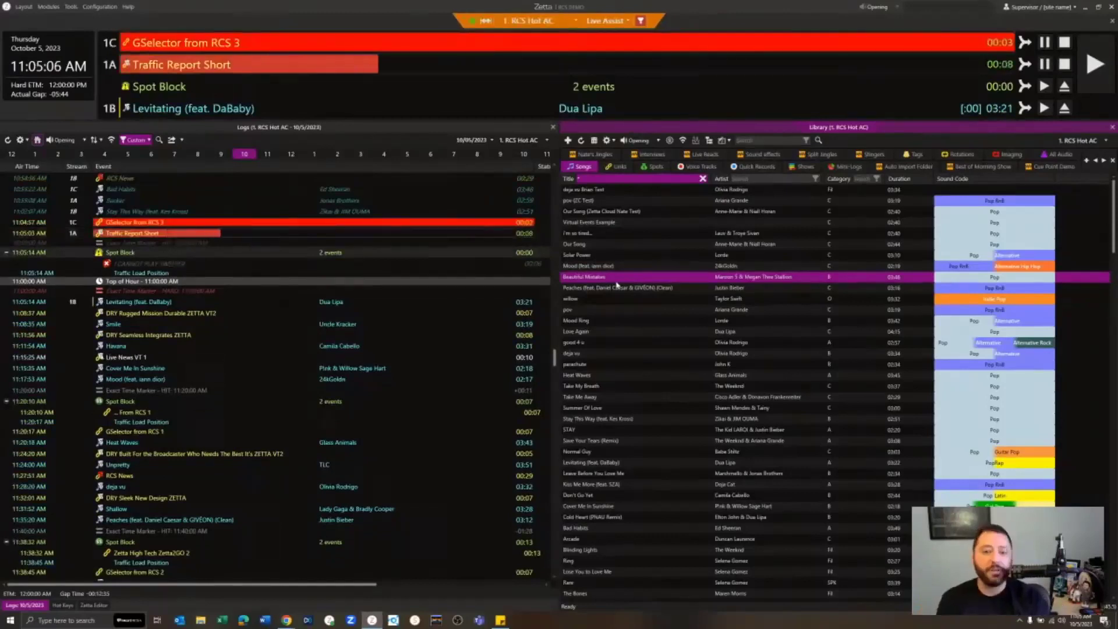
click(633, 267)
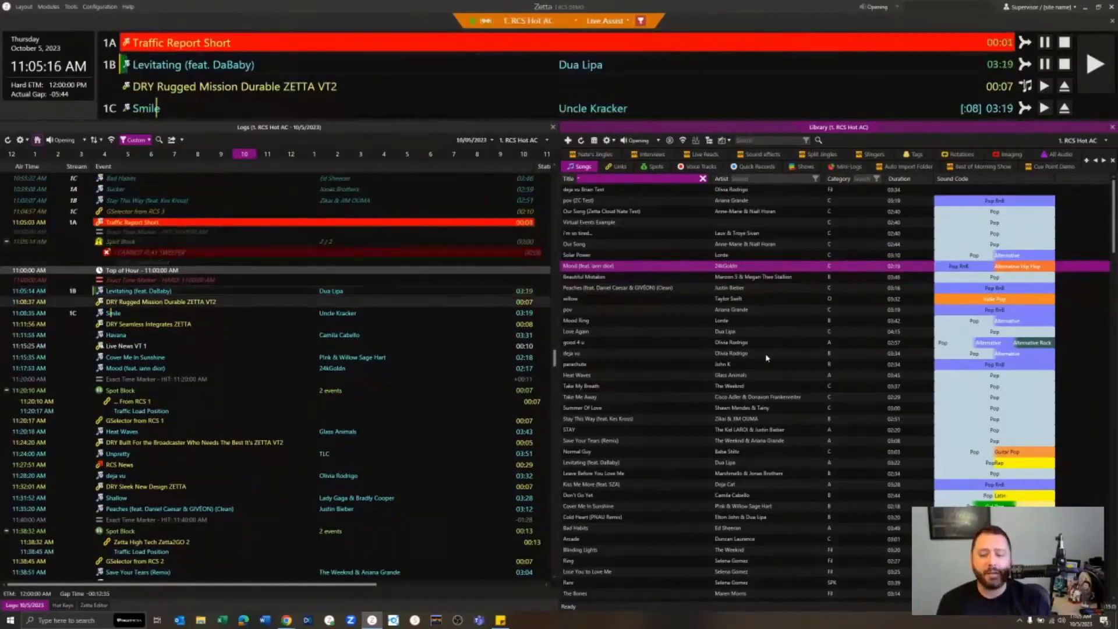
click(69, 606)
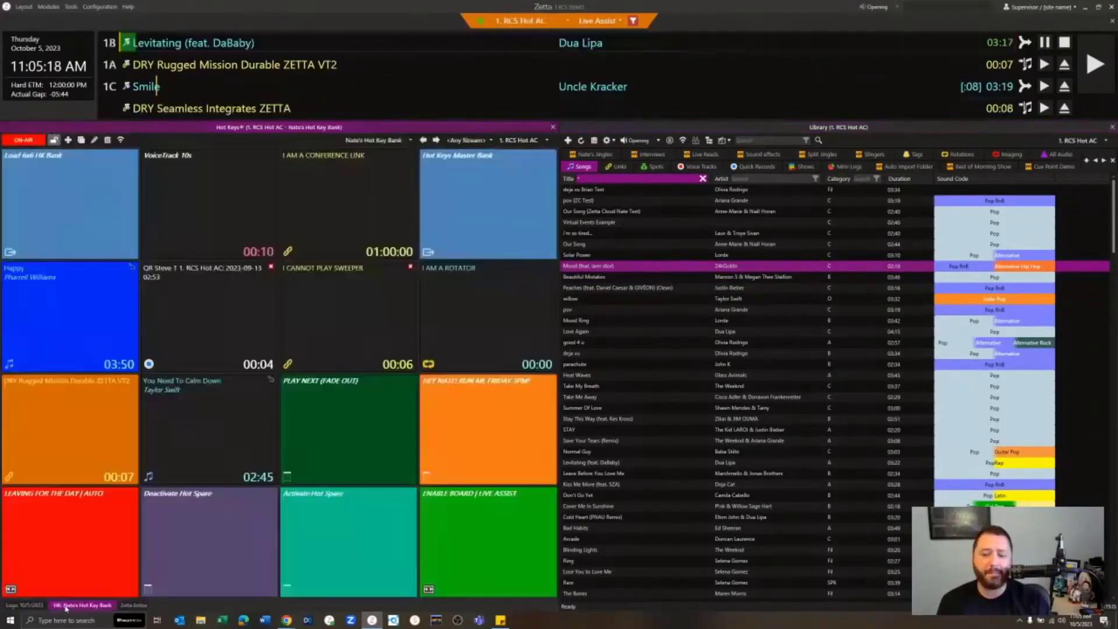
drag(72, 607, 858, 367)
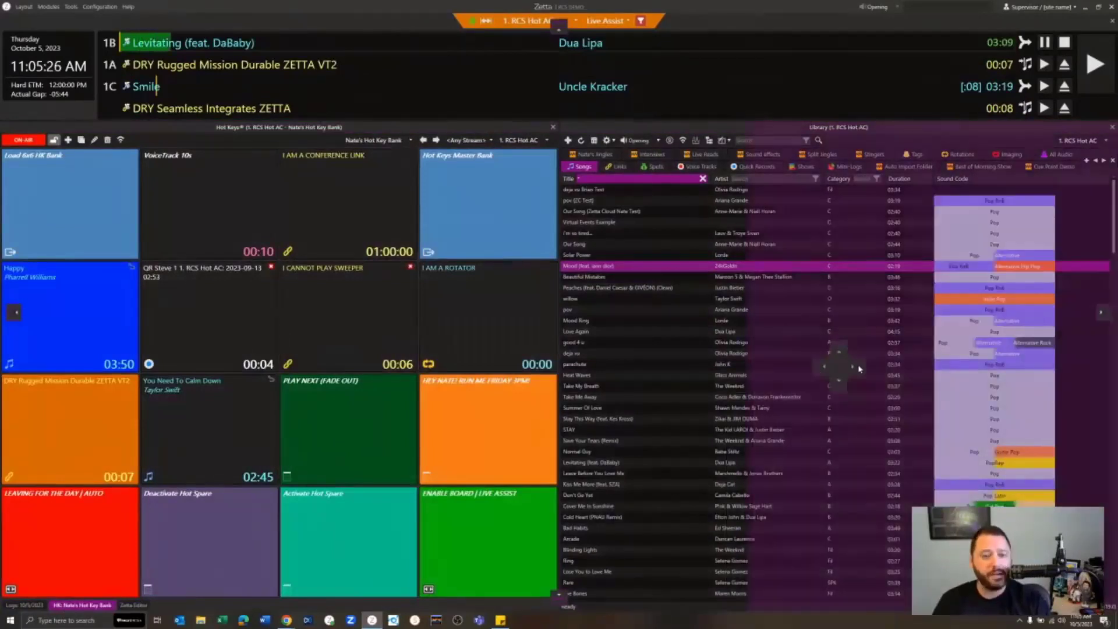
drag(858, 367, 858, 366)
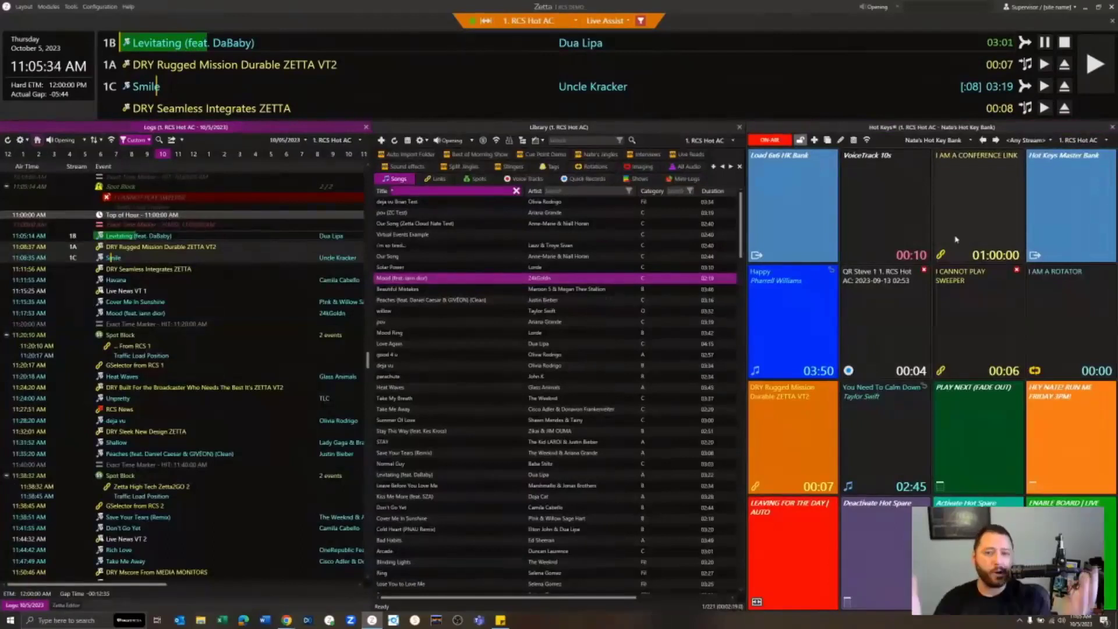
Step: Dock the Hot Keys module into the Library pane as a shared tab and bring the Library to the front
click(829, 130)
drag(841, 129, 568, 372)
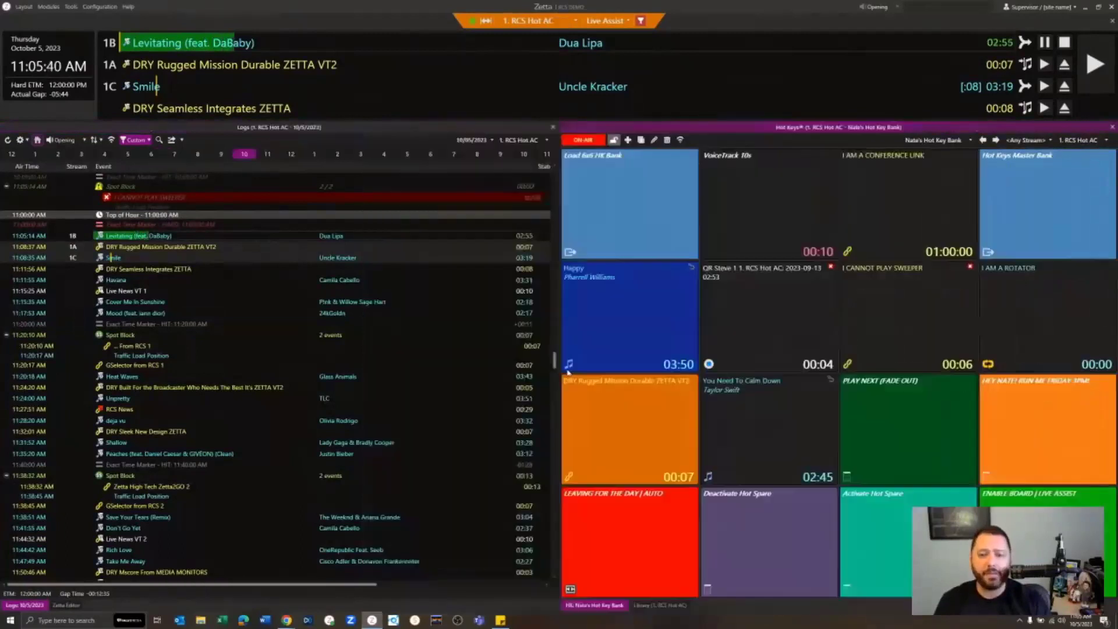
click(647, 605)
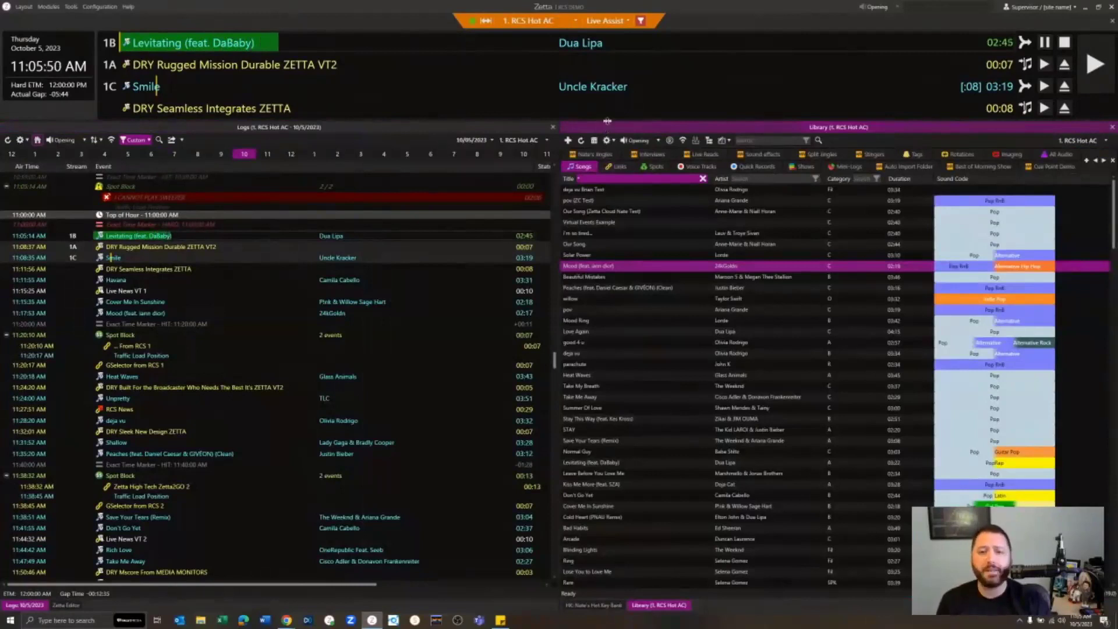
Step: Resize the sequencer above the log and library so that it lists five upcoming events
drag(609, 193, 608, 204)
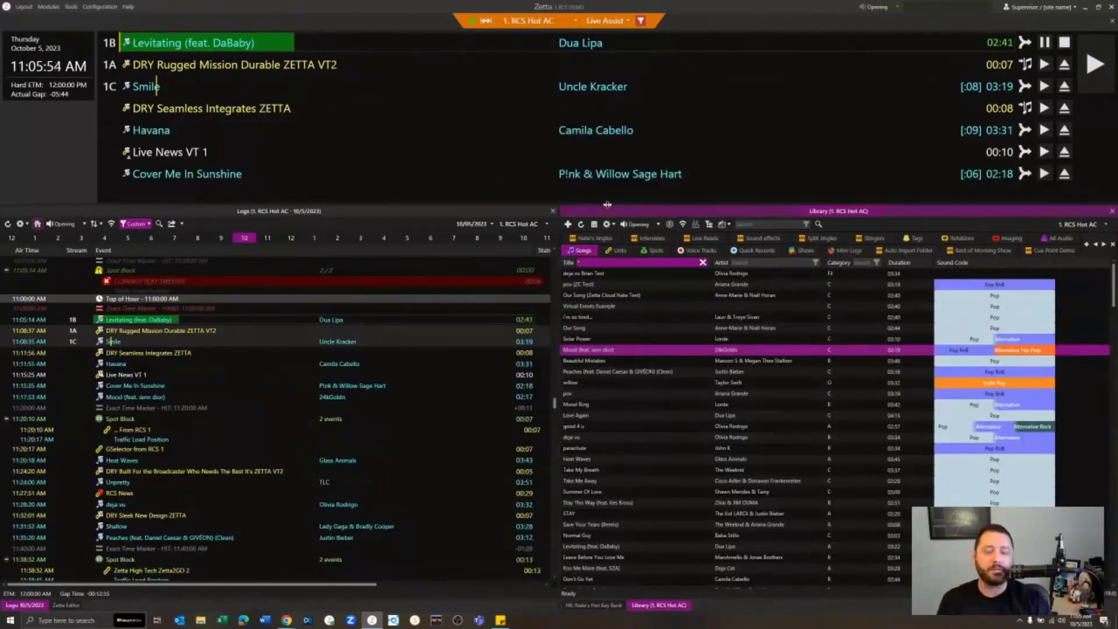
drag(610, 140, 611, 141)
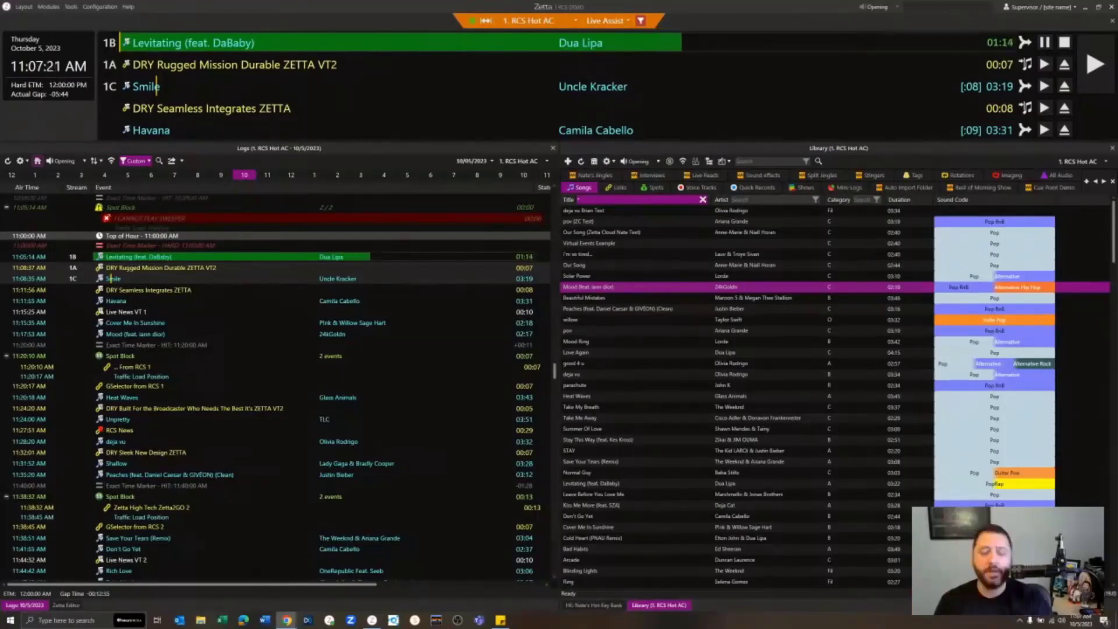
Step: Switch the sequencer's station to 3. RCS Classic Rock
mouse_move(167, 536)
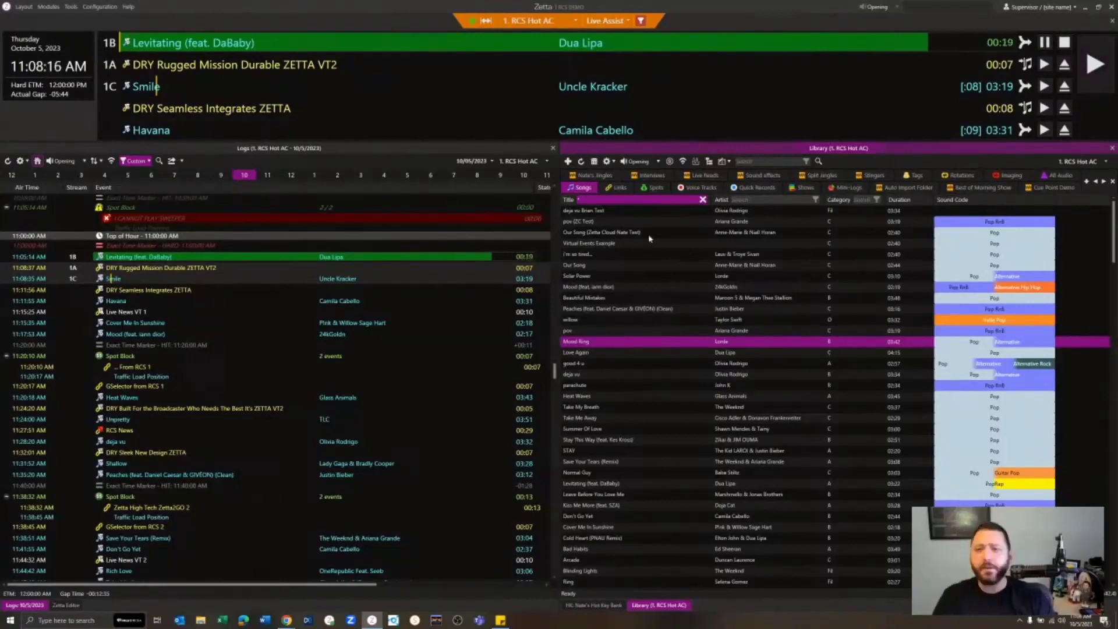
click(576, 22)
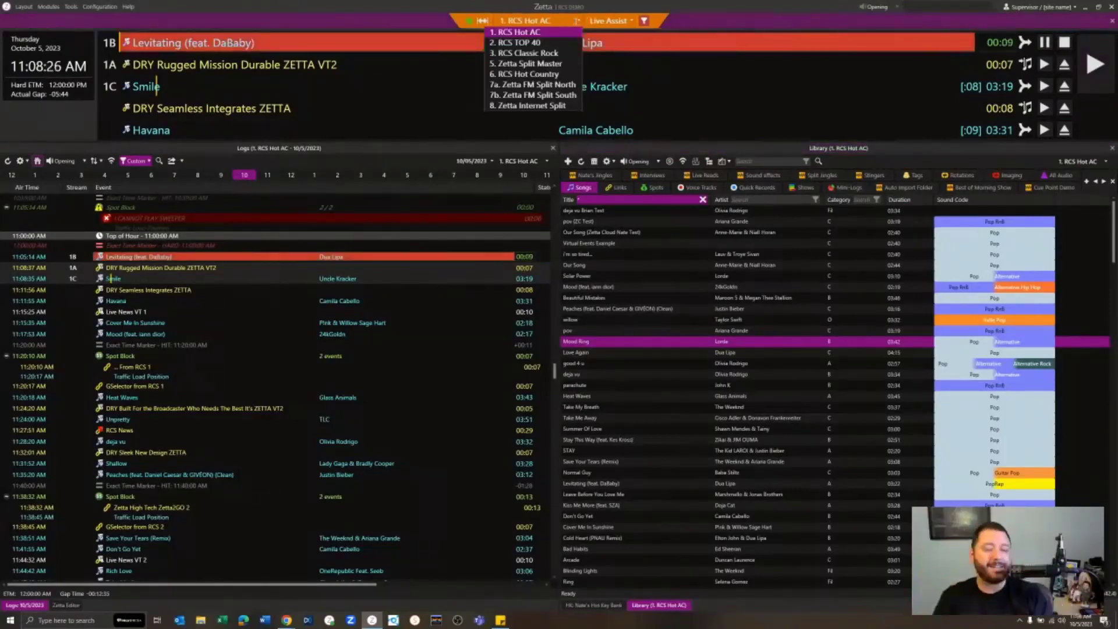
click(565, 53)
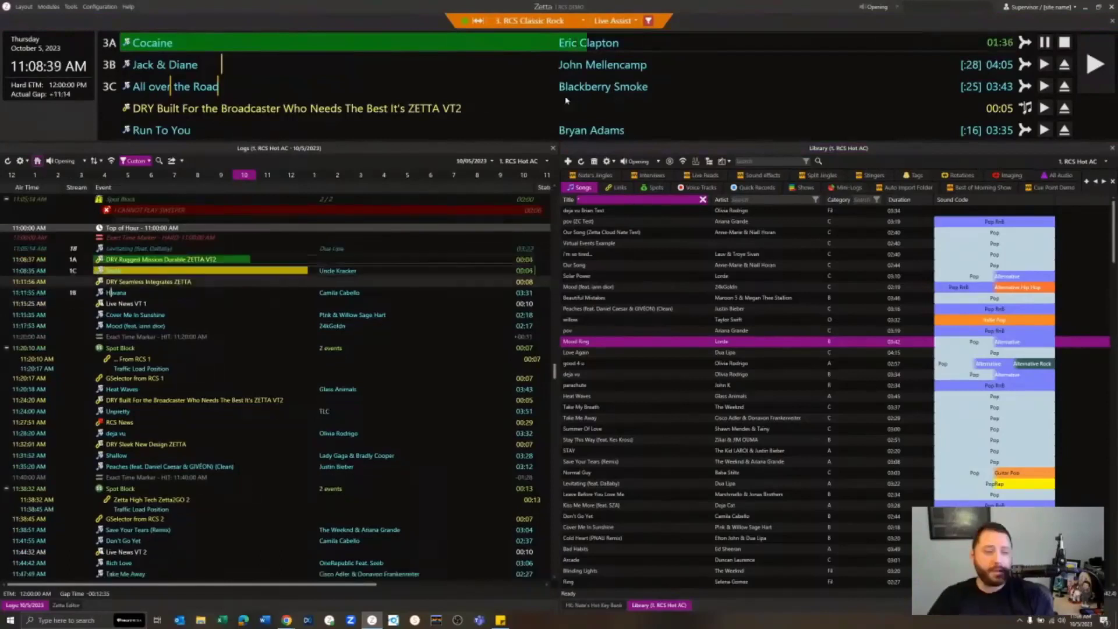
Step: Load the saved layout "RCS Live - Side By Side"
click(24, 7)
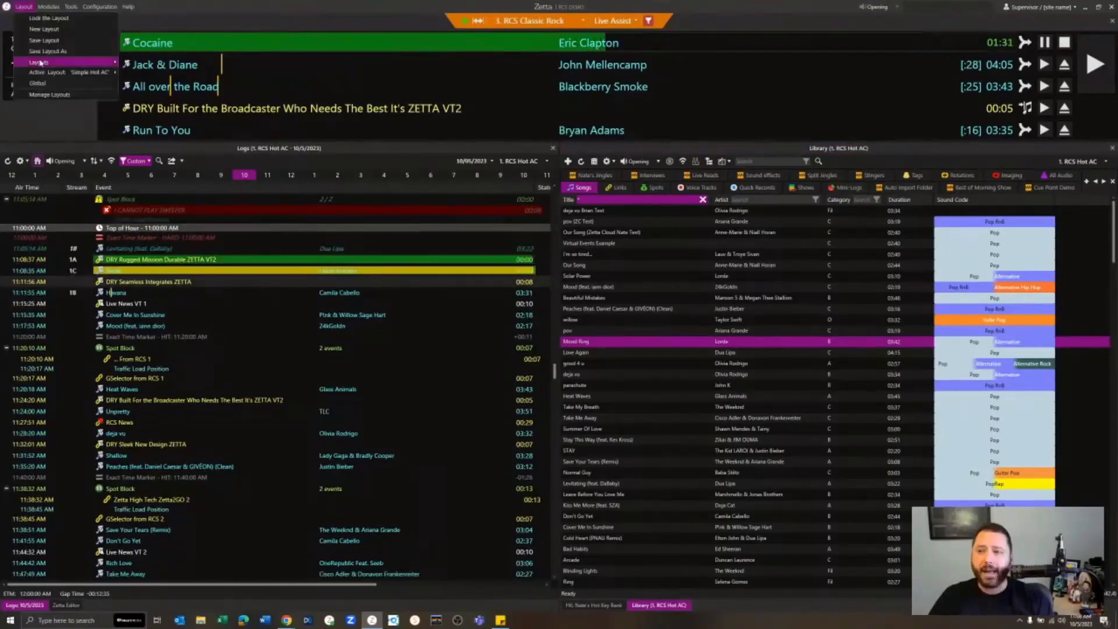
mouse_move(40, 62)
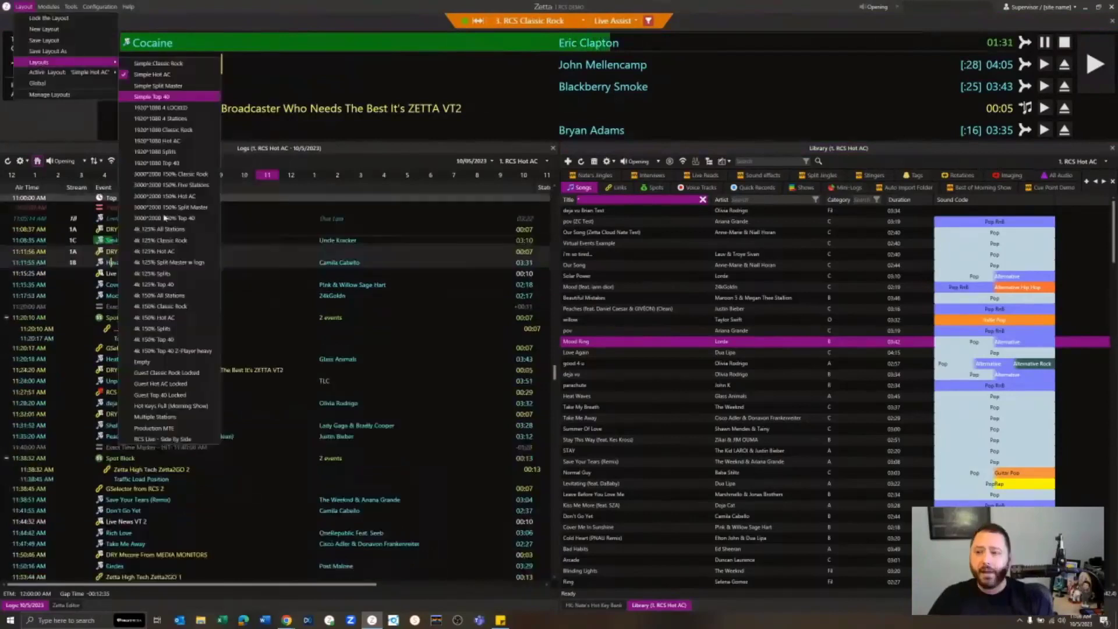
click(195, 441)
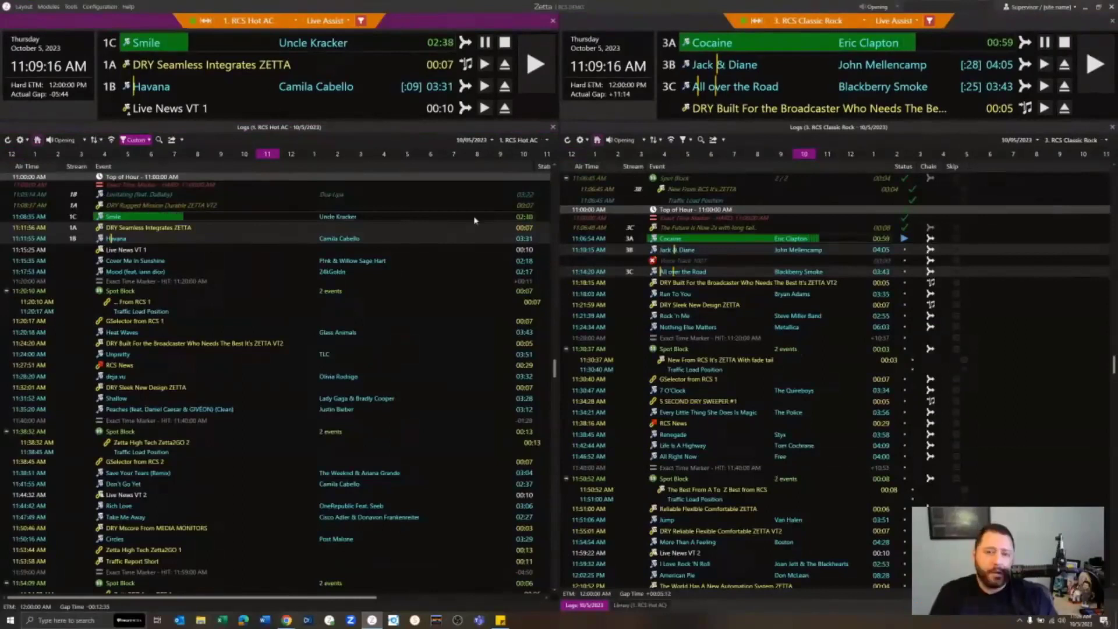
Step: Load the saved layout "Simple Hot AC"
click(24, 7)
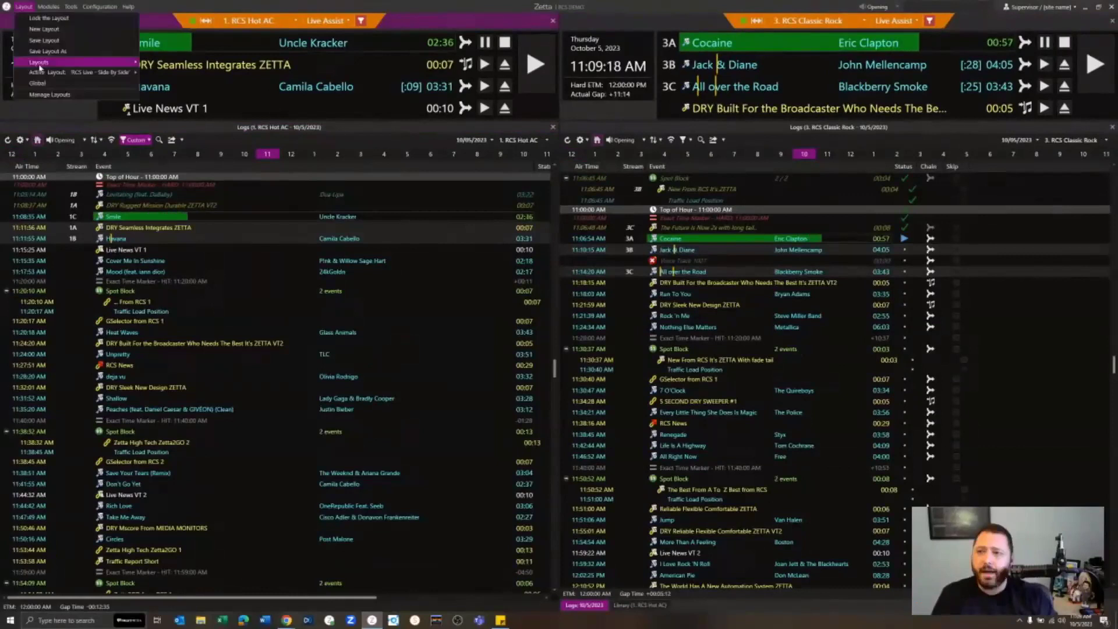
mouse_move(40, 64)
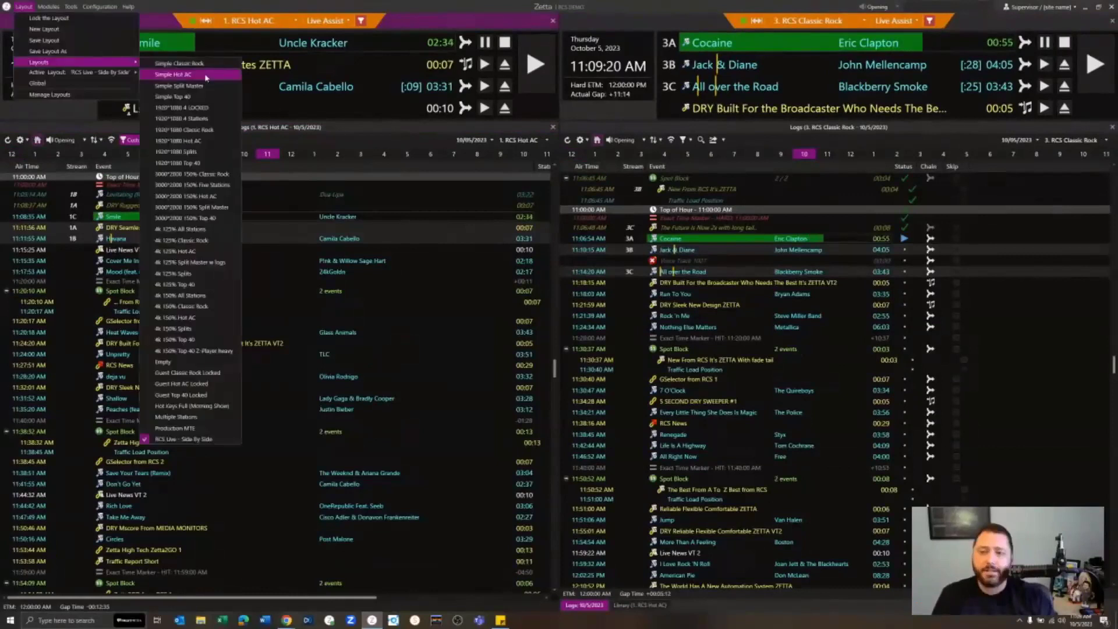
click(206, 75)
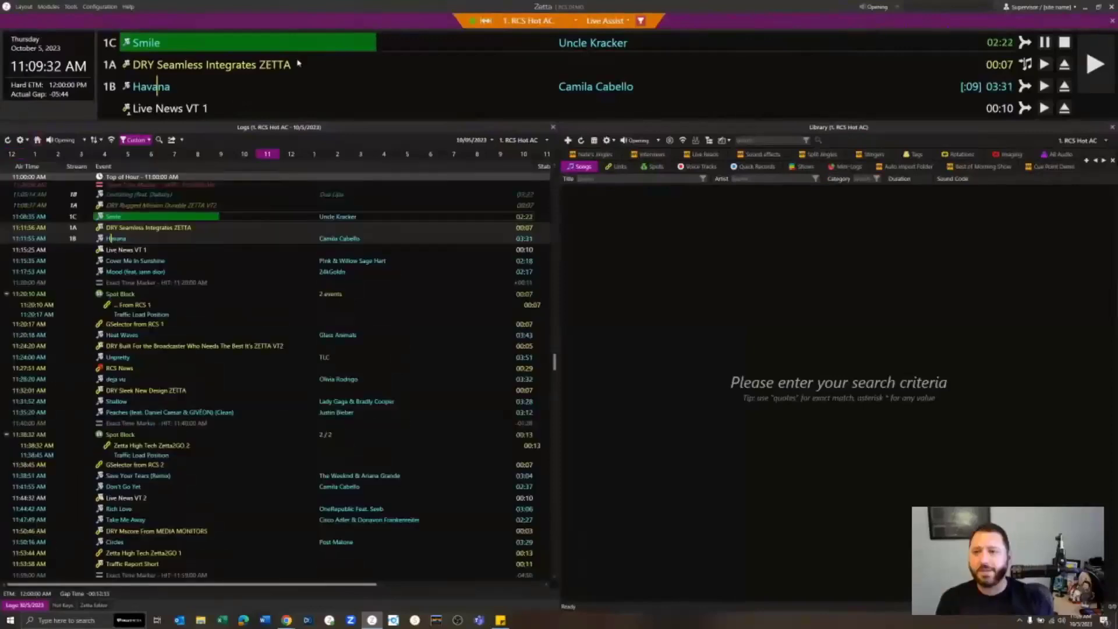
Step: Examine the stations and calendar dates offered for the log, closing both lists without changing the selection
click(336, 126)
click(507, 141)
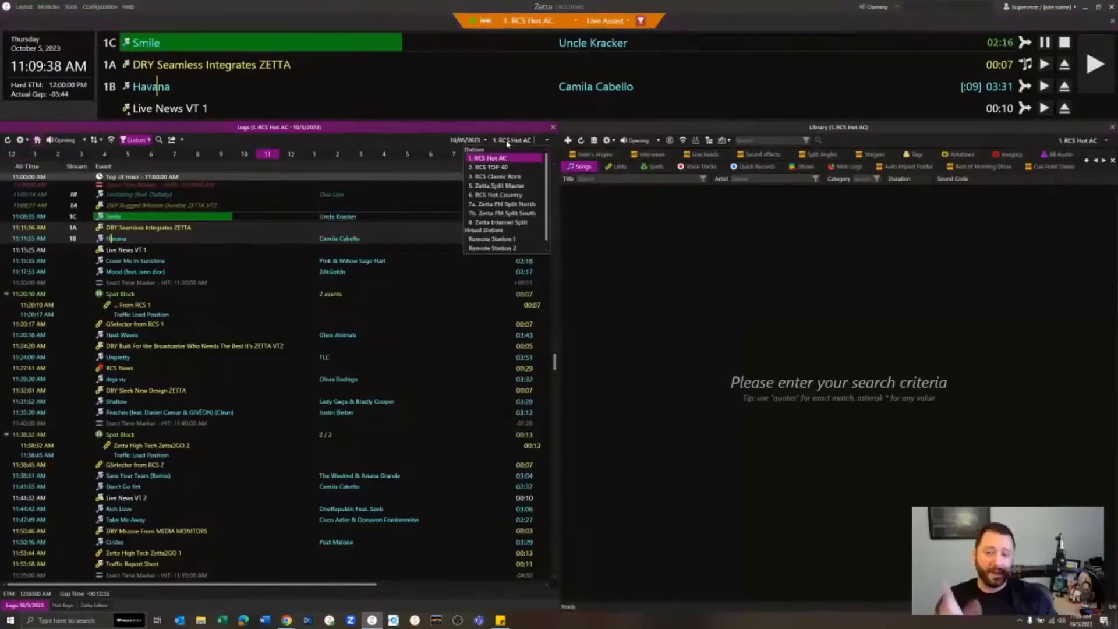
click(506, 143)
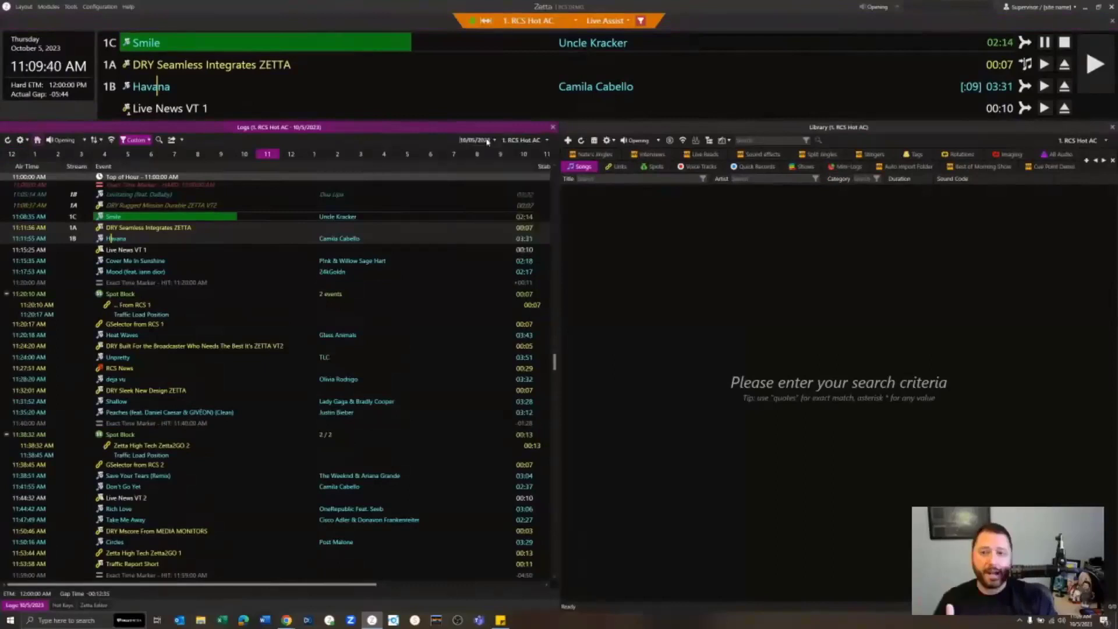
click(495, 141)
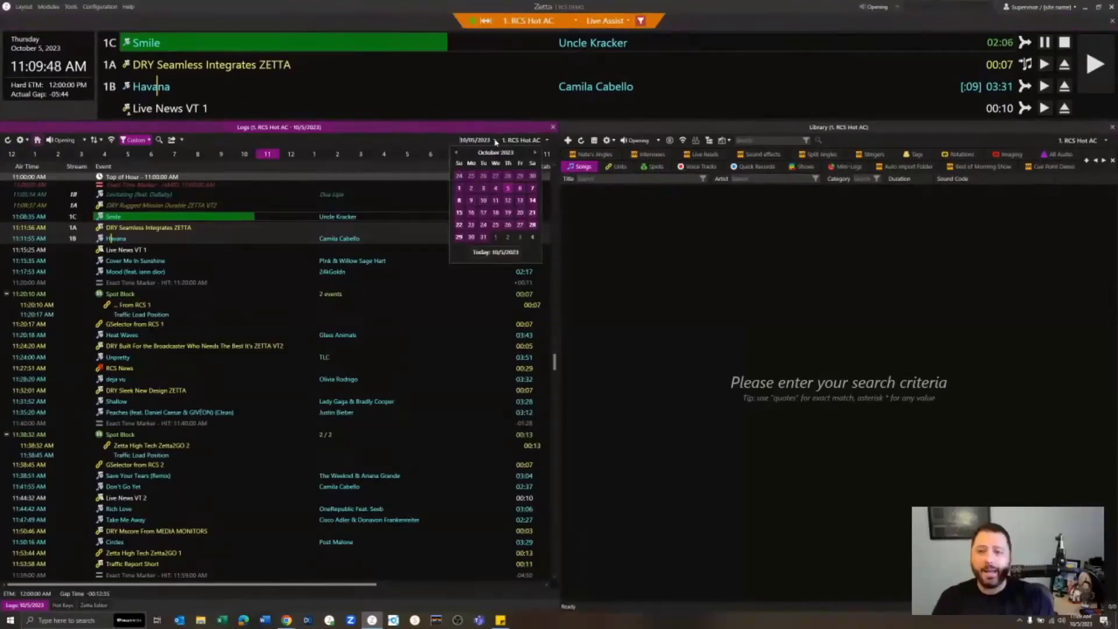
click(444, 140)
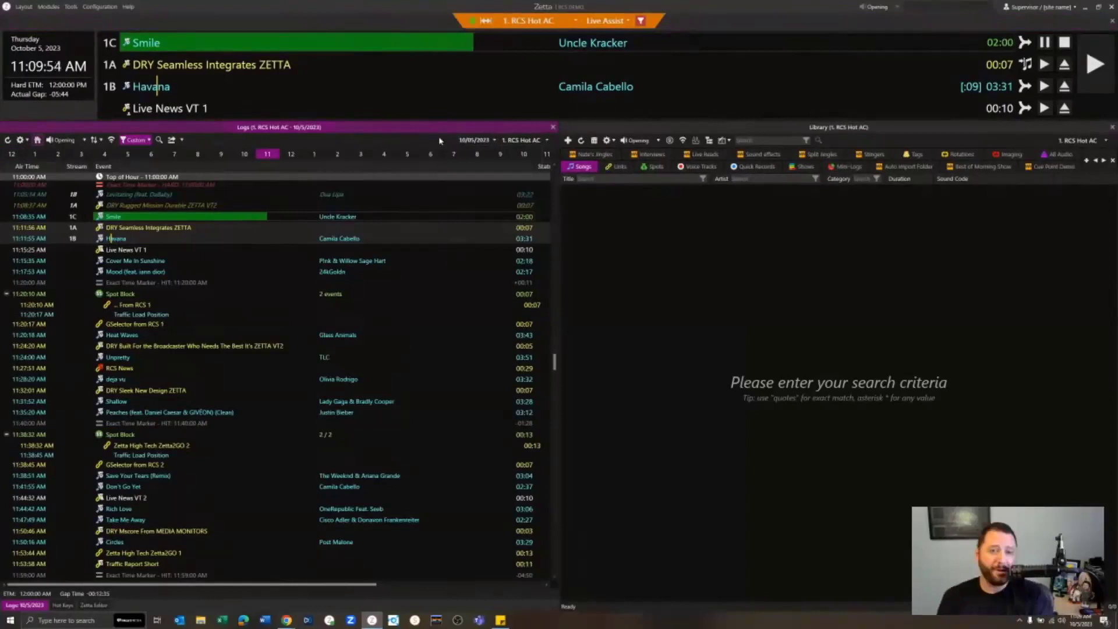
Step: Show the Mini-Logs in the library and look through the Extra asset columns that can be inserted in the log
click(849, 167)
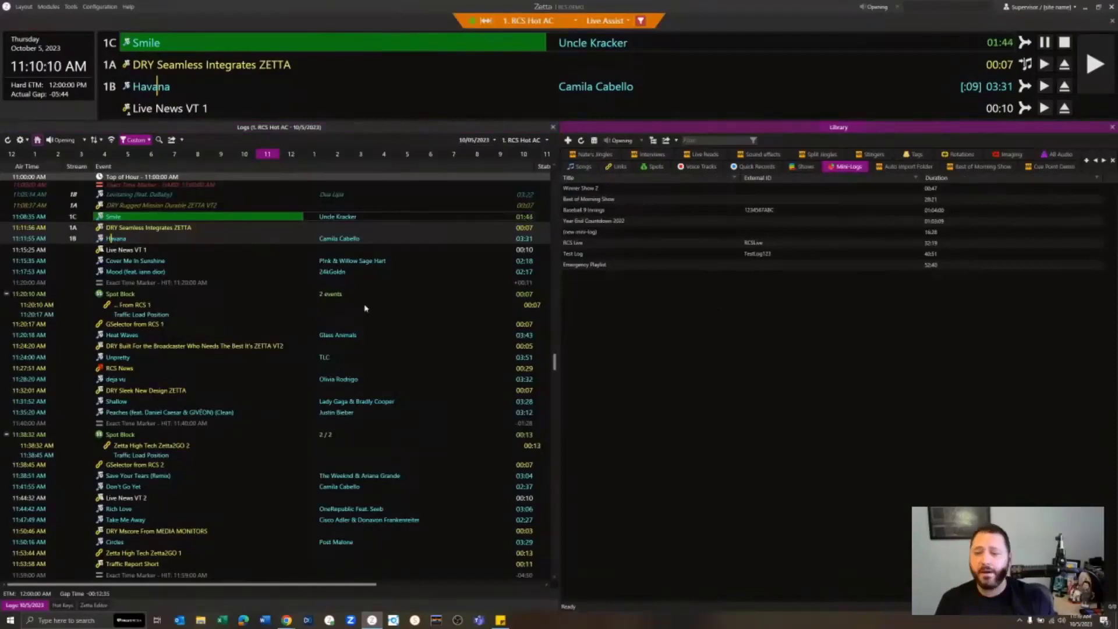
click(285, 171)
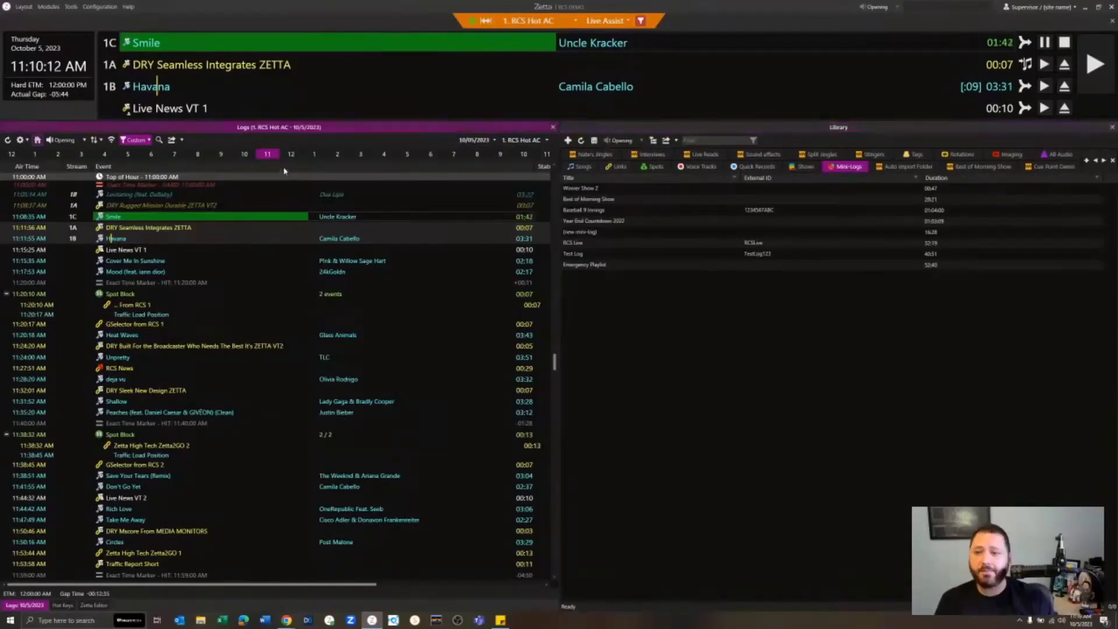
right_click(285, 170)
mouse_move(297, 184)
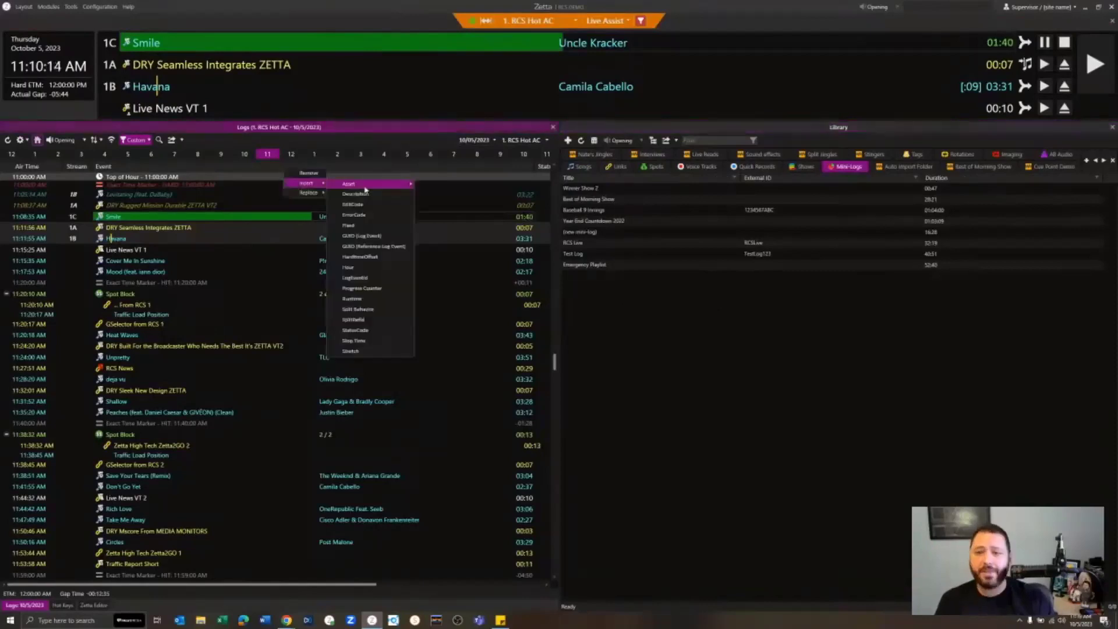
mouse_move(372, 184)
mouse_move(447, 271)
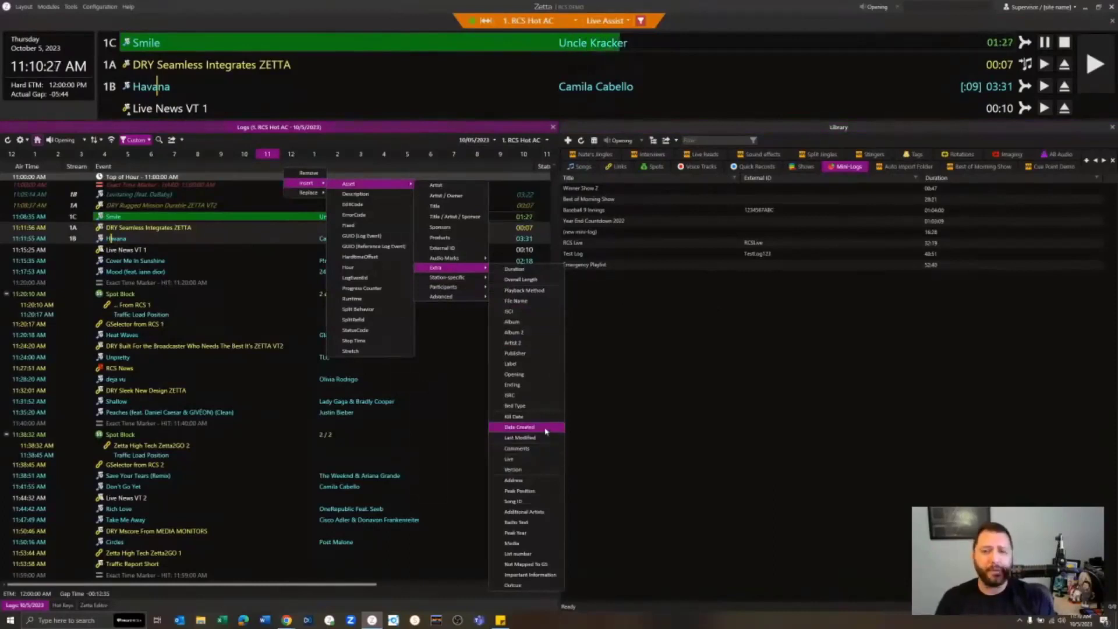
click(697, 374)
Step: Examine the columns that can be inserted in the library's Mini-Logs and Songs lists, including the Station-specific ones for Songs
right_click(673, 181)
mouse_move(678, 198)
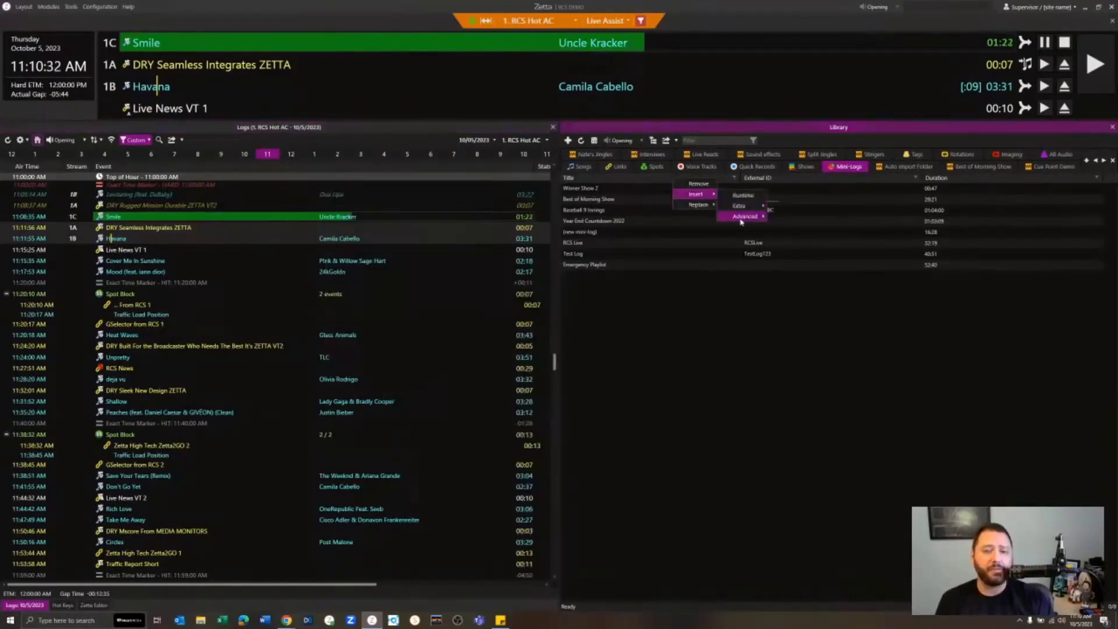
click(620, 188)
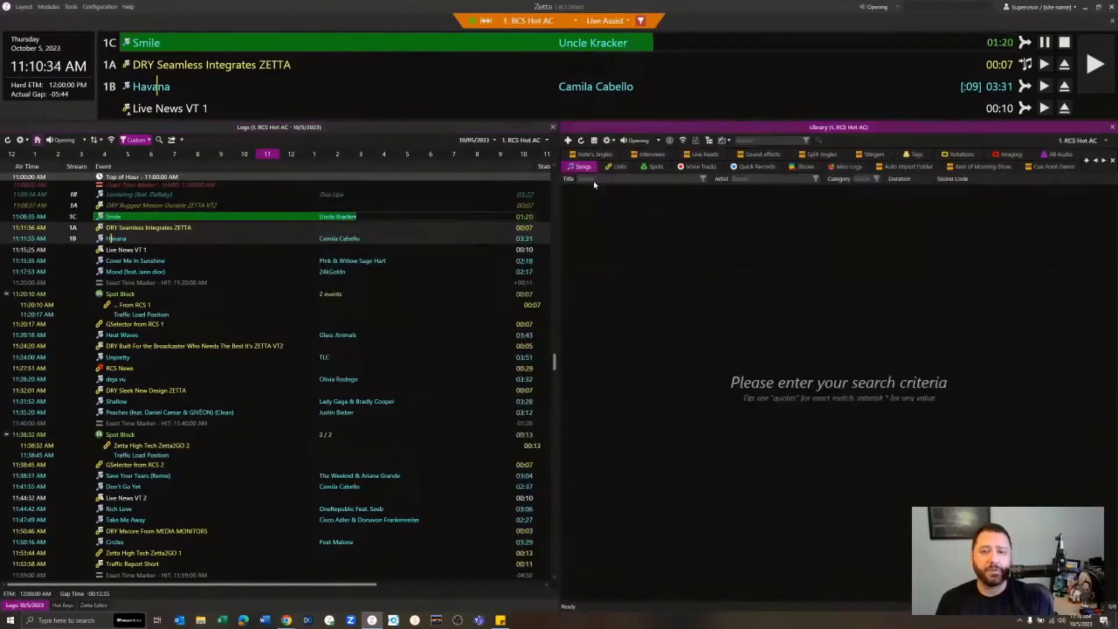
right_click(594, 184)
mouse_move(602, 196)
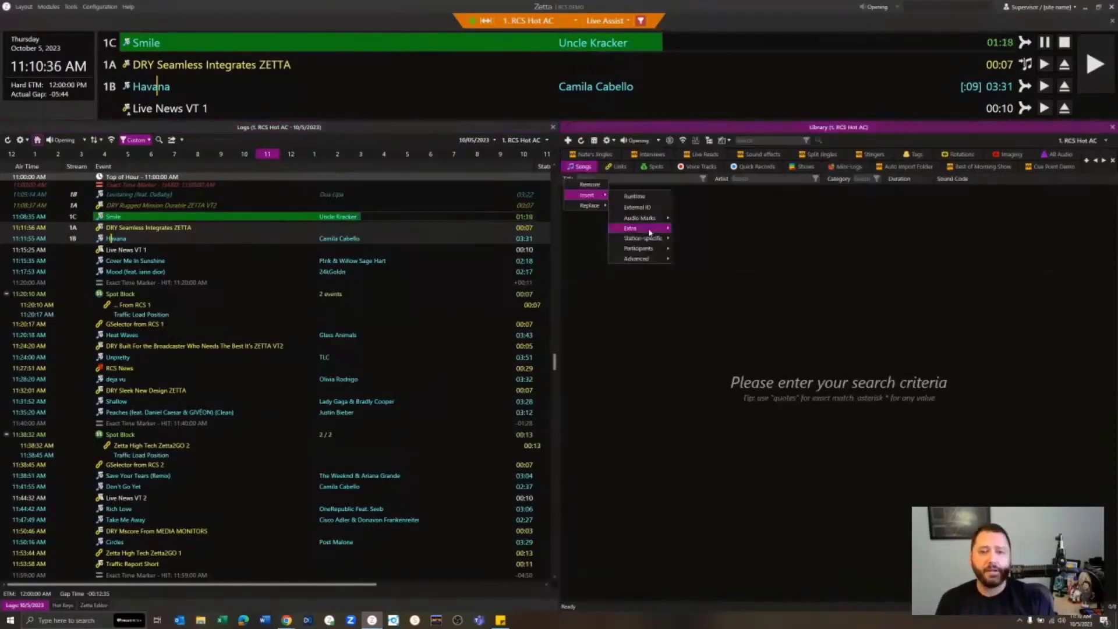
mouse_move(650, 232)
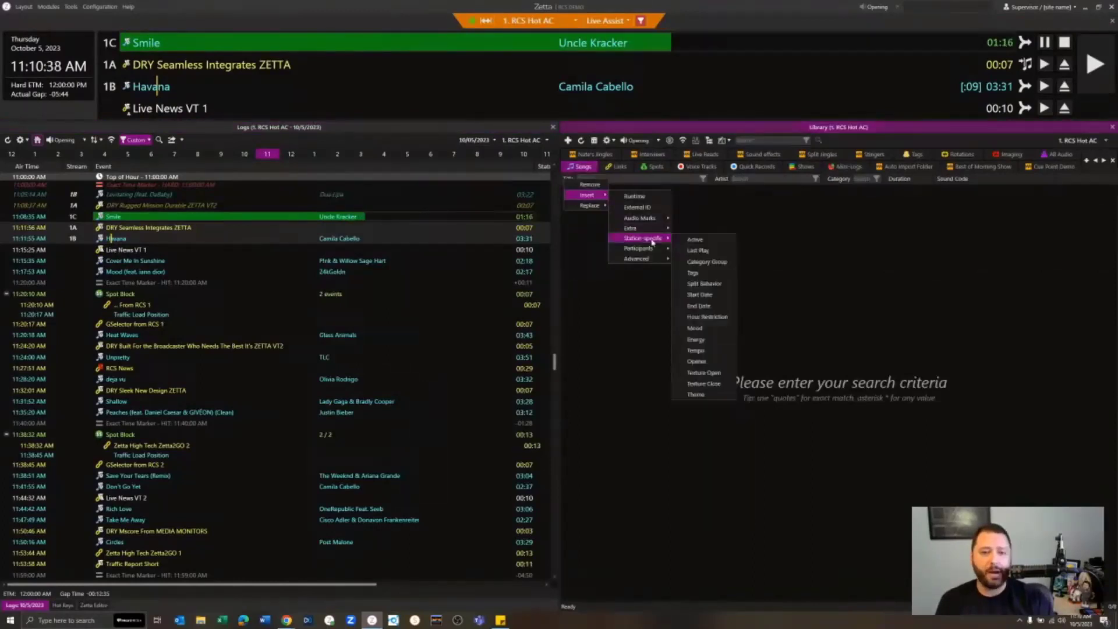
click(660, 154)
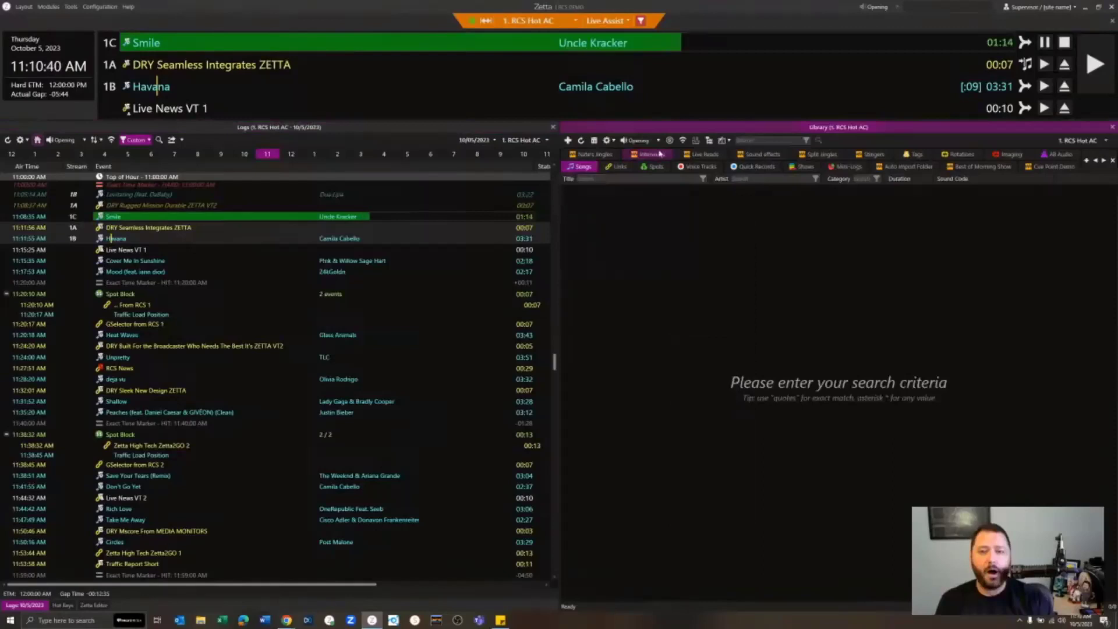
Step: Examine the log's event-type filter choices, including the event types offered in the Custom filter
click(131, 276)
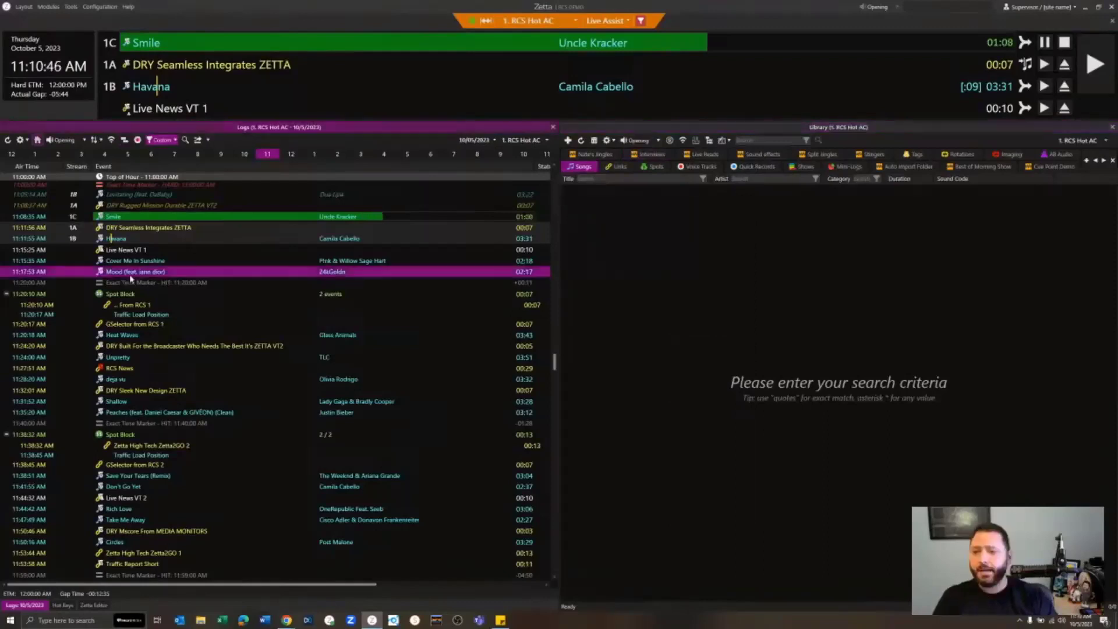
click(176, 141)
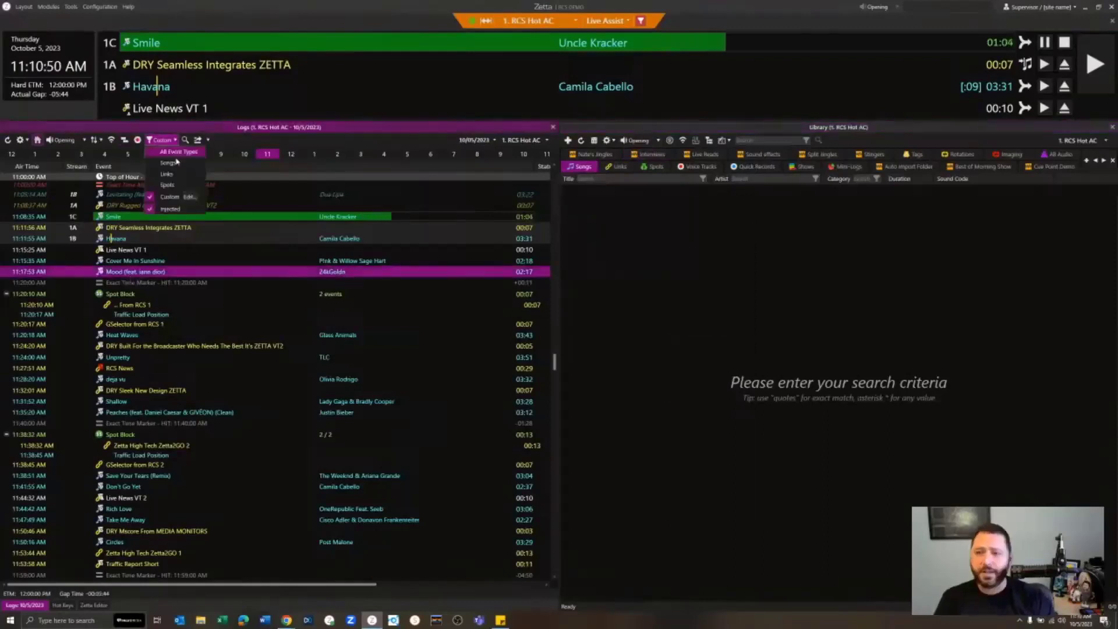
click(187, 197)
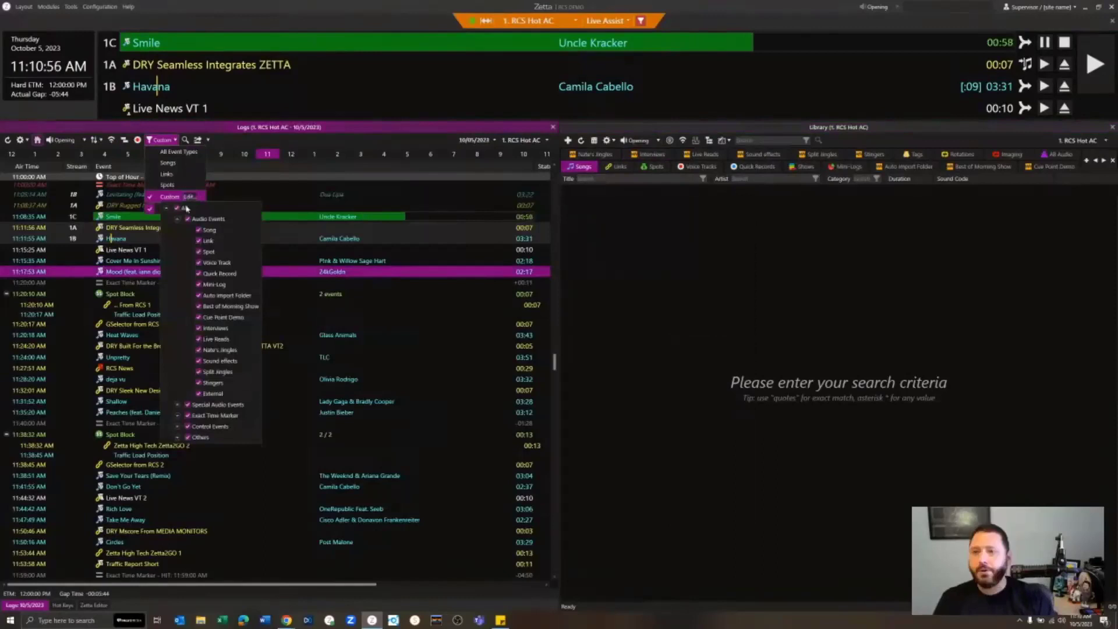
Step: Record a voice track between "Shallow" and "Peaches" in the log, starting it over the fading end of "Shallow"
click(127, 415)
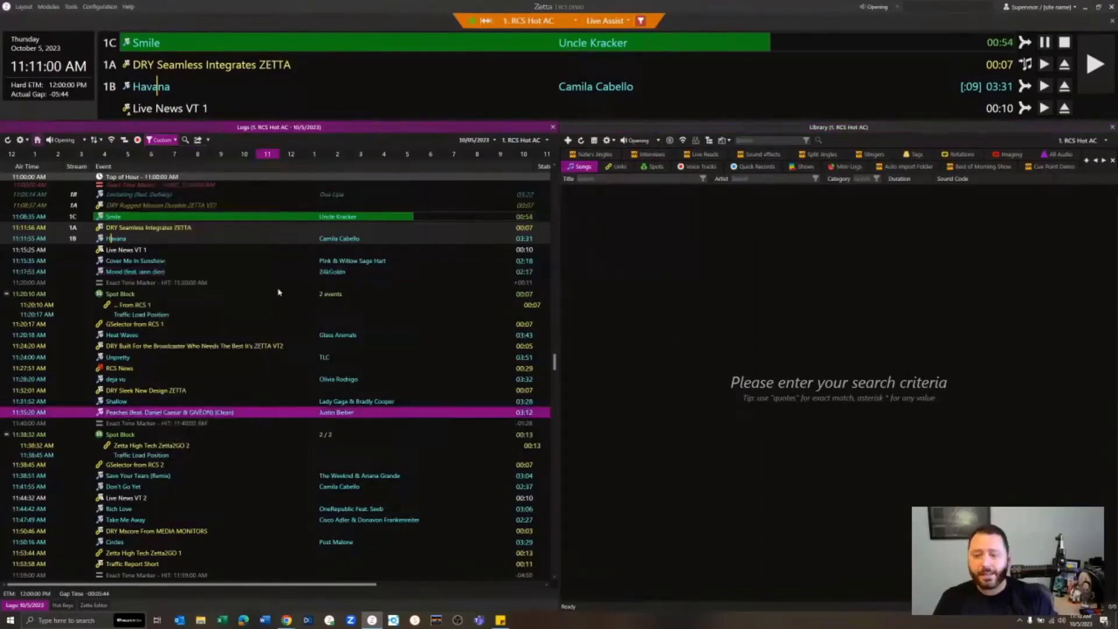
click(137, 140)
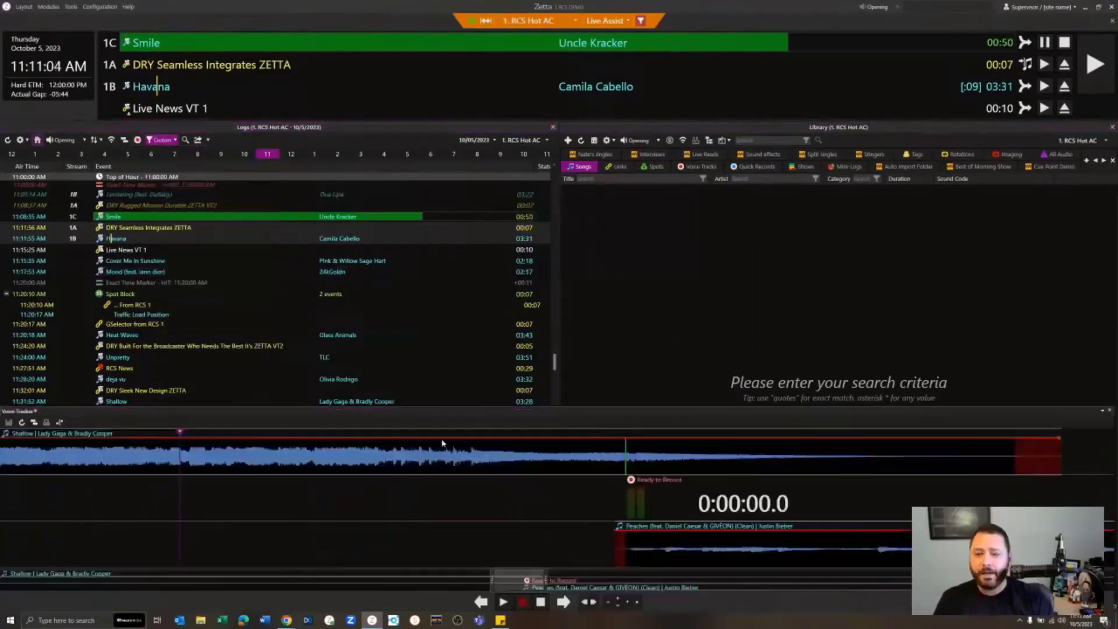
click(587, 493)
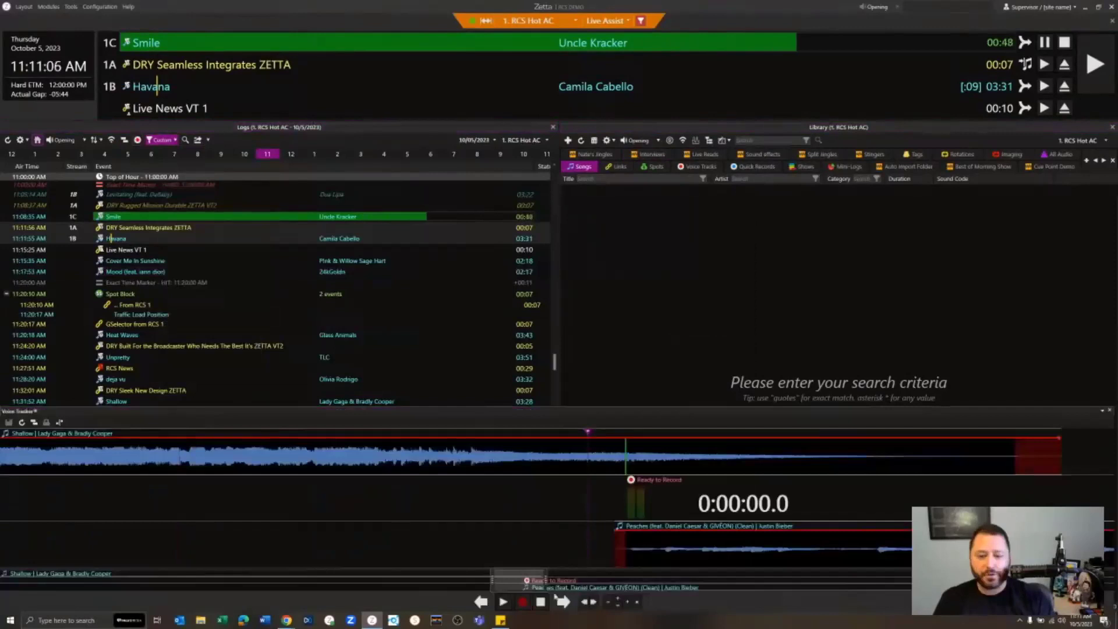
click(523, 602)
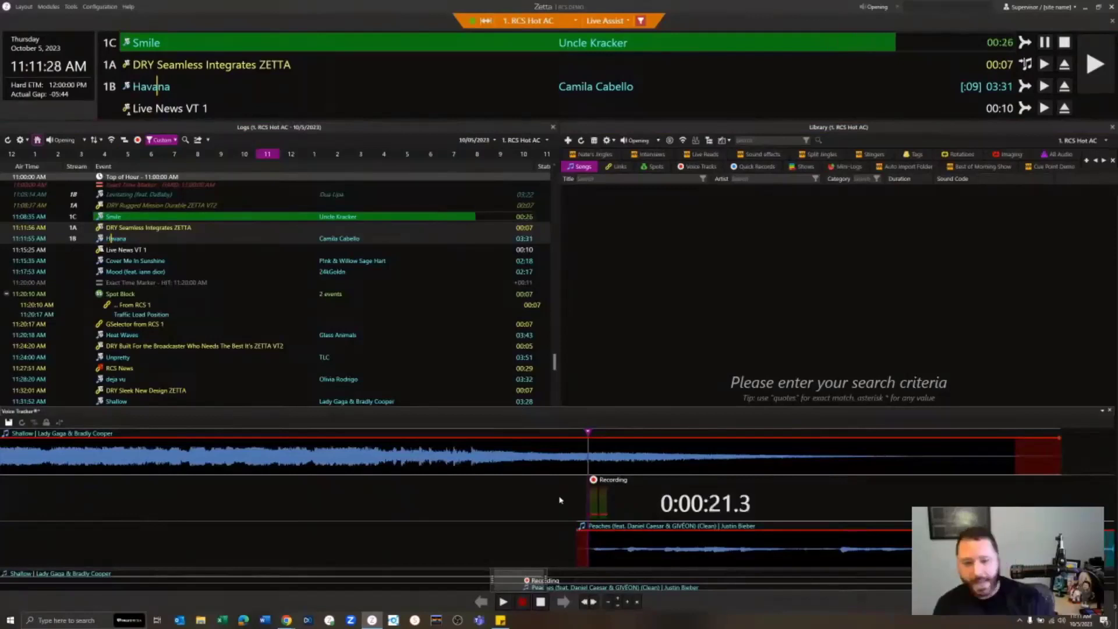
click(524, 604)
Step: Set the recorded voice track's Trim In near its middle and its Trim Out shortly before its end
scroll(570, 502, down, 1)
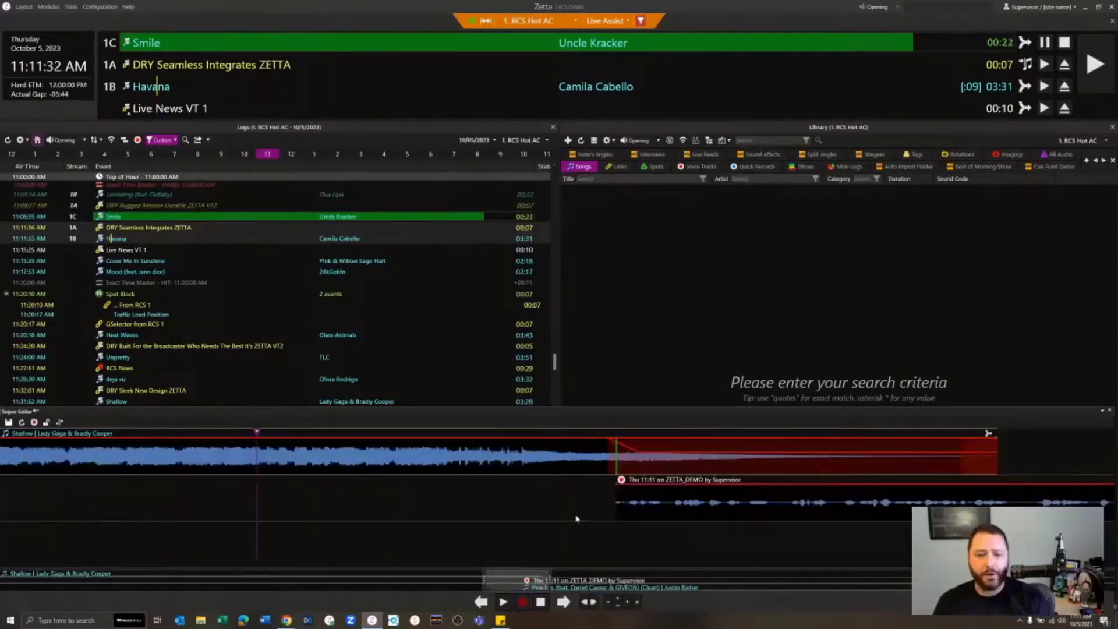
scroll(577, 518, down, 1)
scroll(653, 511, up, 2)
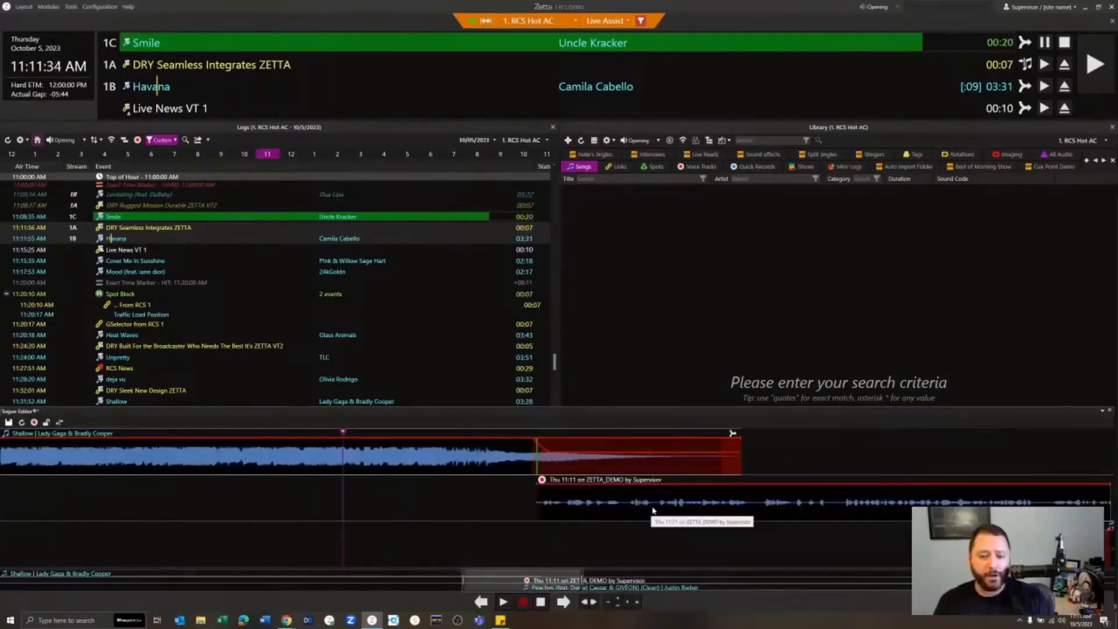
scroll(653, 511, up, 1)
scroll(653, 510, up, 1)
drag(537, 583, 564, 564)
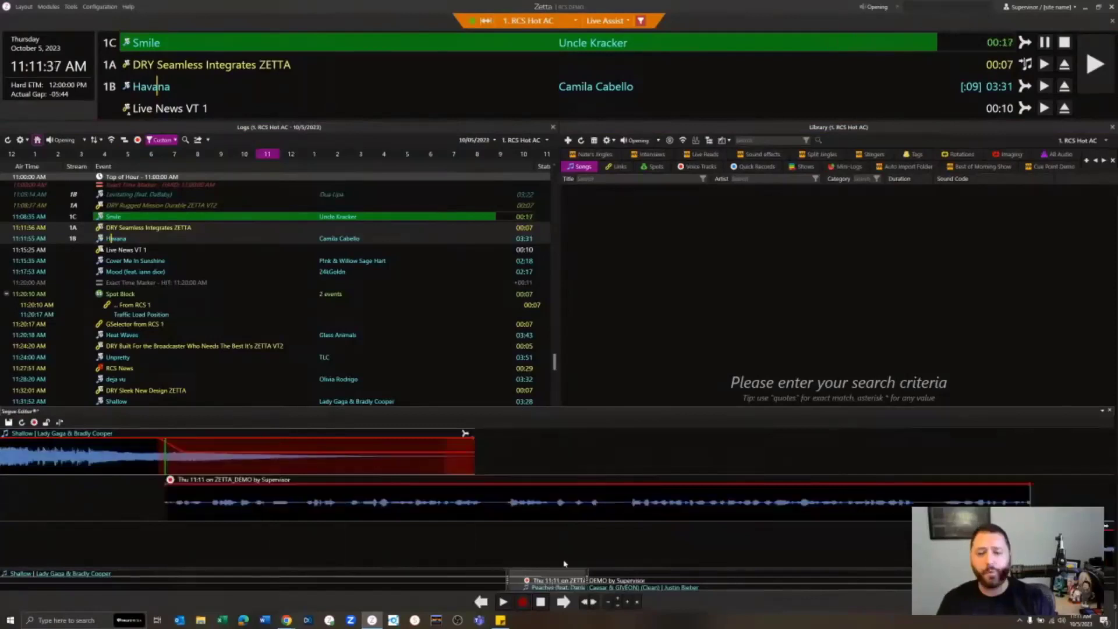
right_click(624, 501)
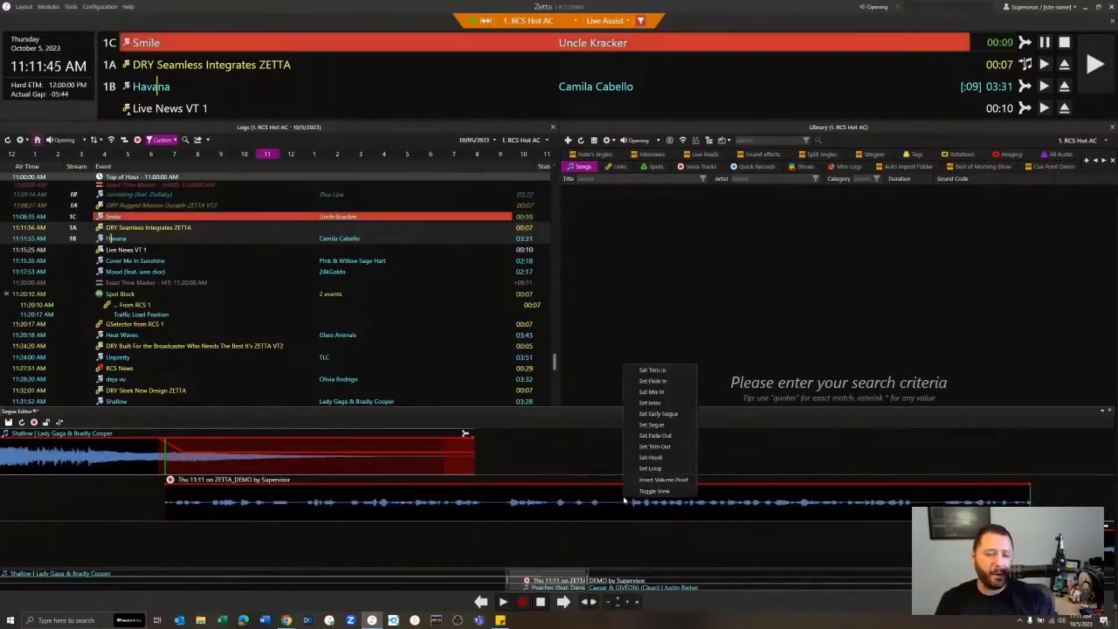
click(667, 372)
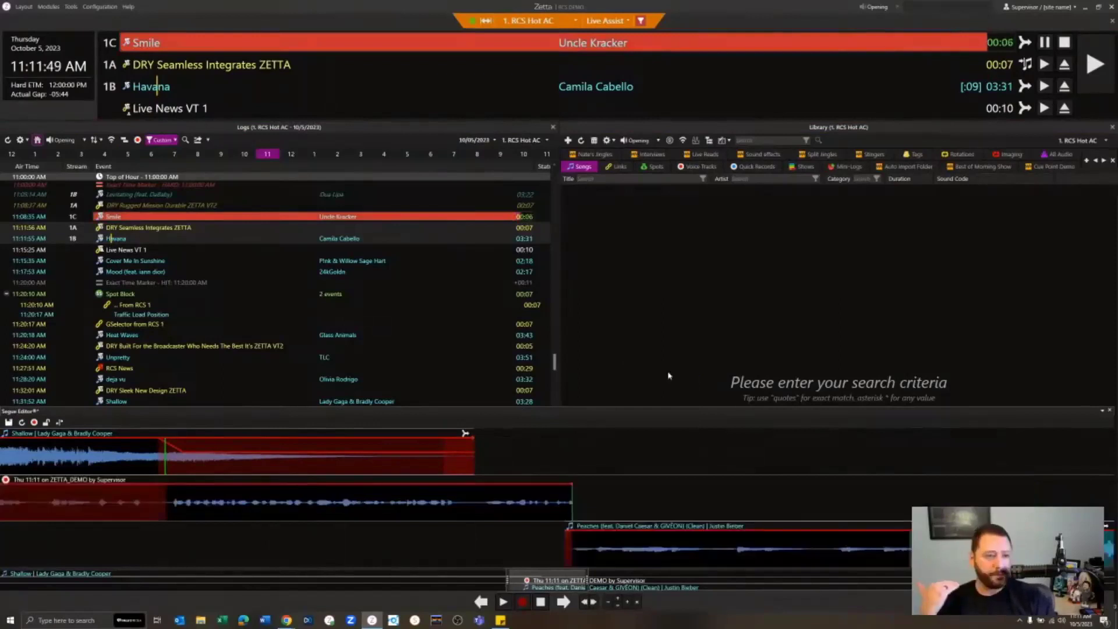
right_click(465, 499)
click(485, 448)
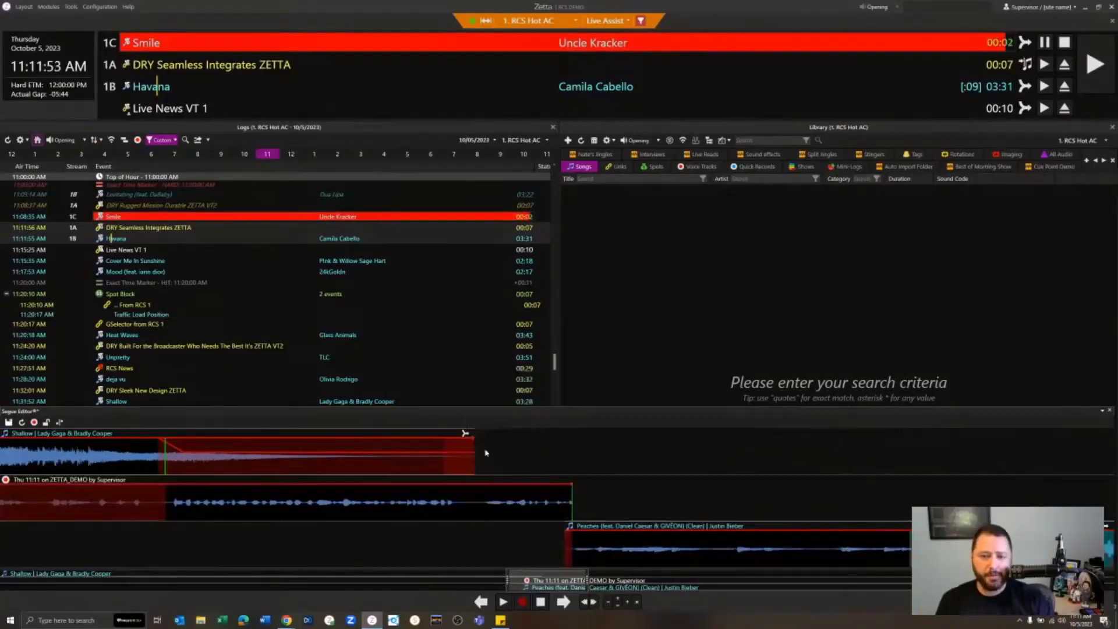
Step: Overlap the start of "Peaches" with the voice track, shift the voice track slightly later over "Shallow", and save the segue, closing the editor
drag(633, 525, 206, 526)
drag(232, 487, 297, 483)
right_click(279, 471)
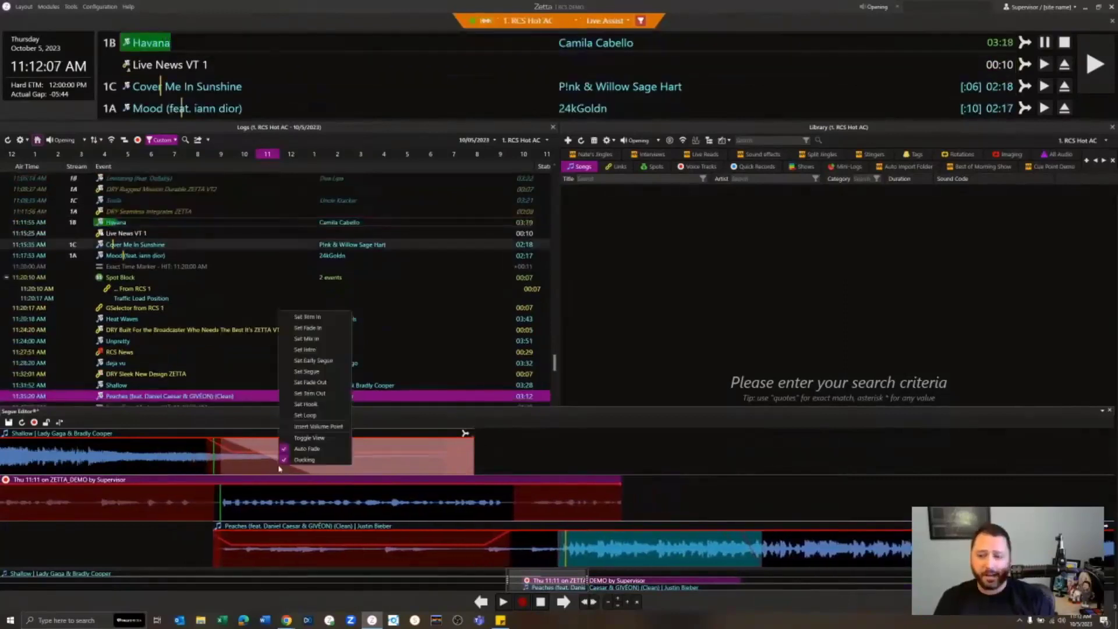
click(313, 481)
mouse_move(315, 483)
mouse_down()
mouse_move(372, 484)
mouse_move(336, 484)
mouse_up()
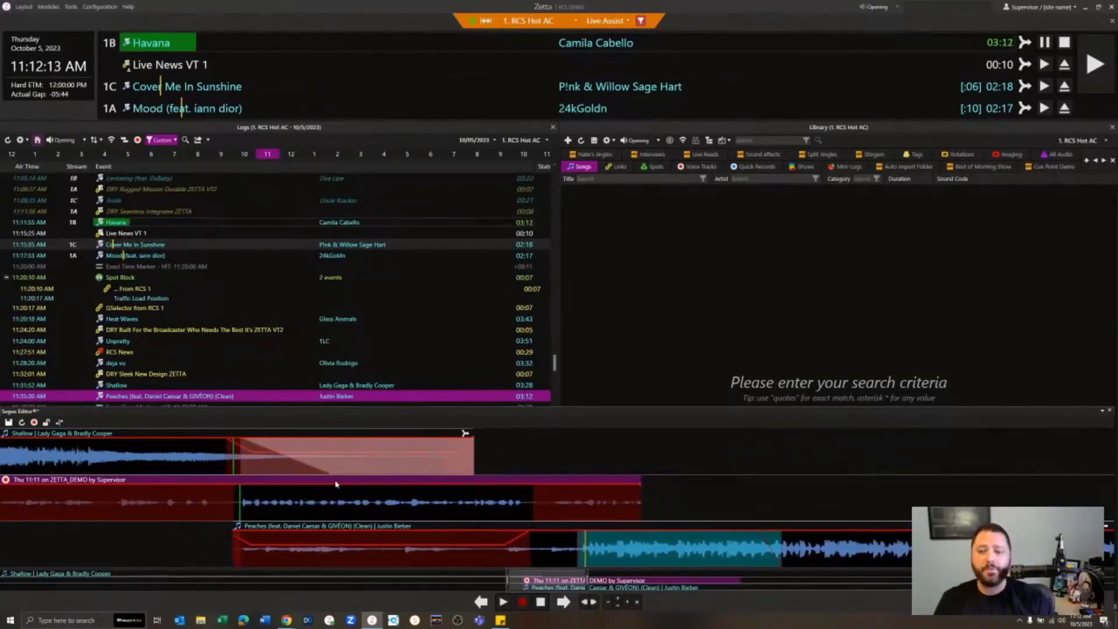
click(8, 422)
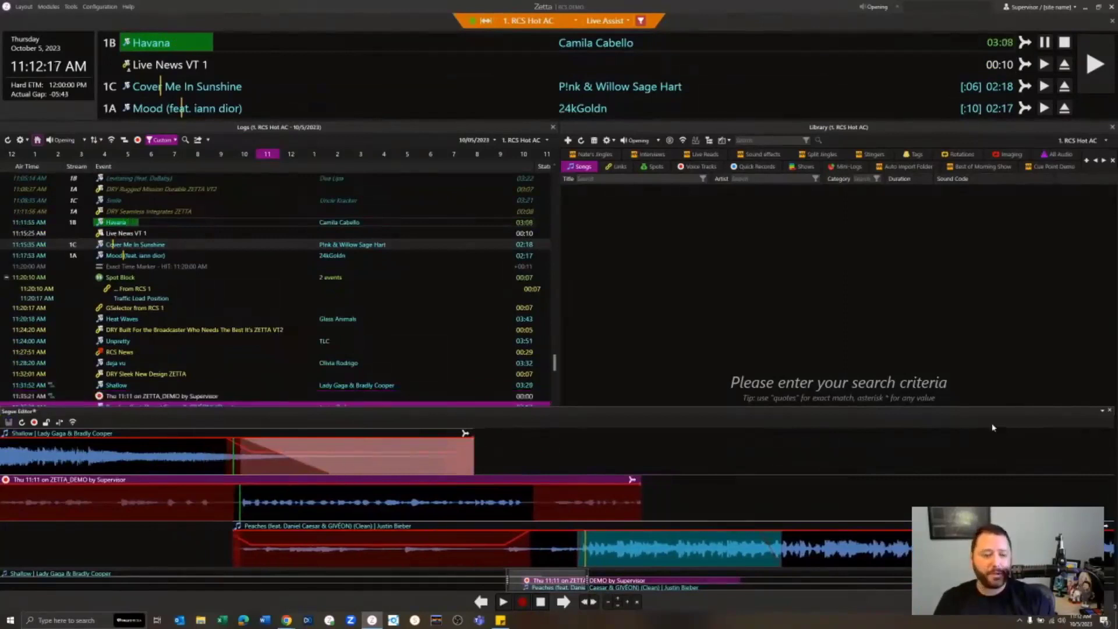
click(1108, 412)
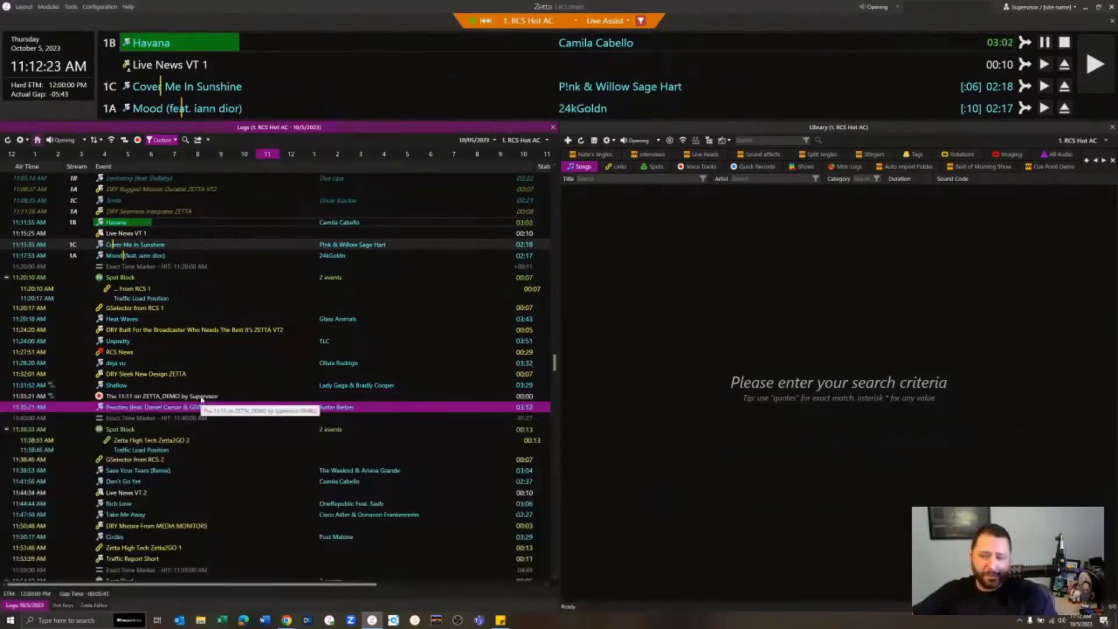
Step: View the recorded voice track from the log in the Zetta Single Track Editor, closing it without saving changes
right_click(202, 398)
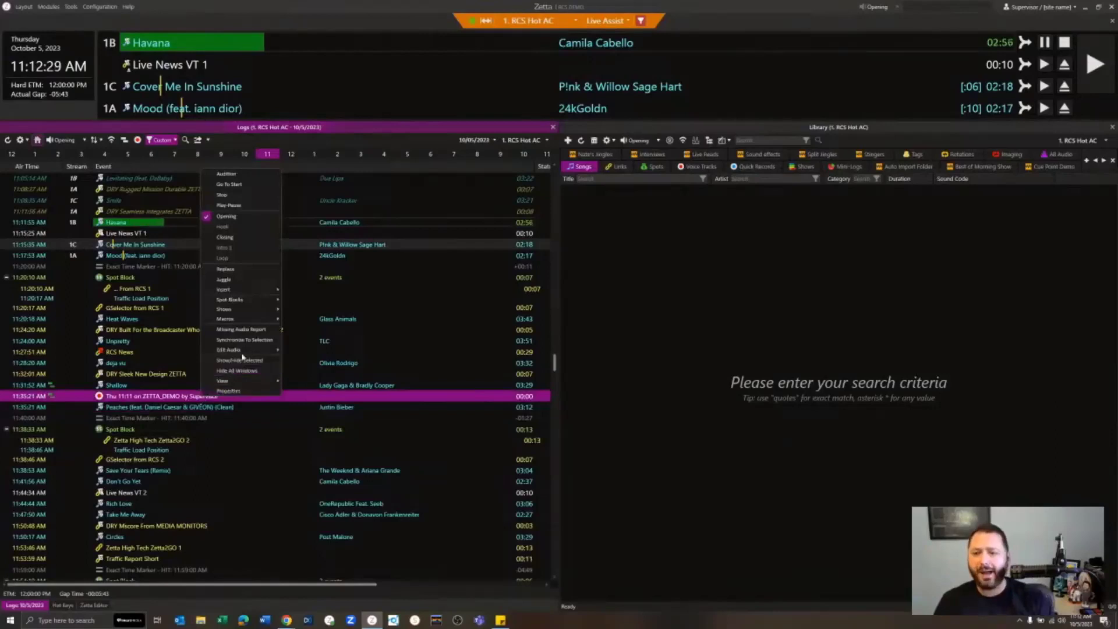
mouse_move(243, 352)
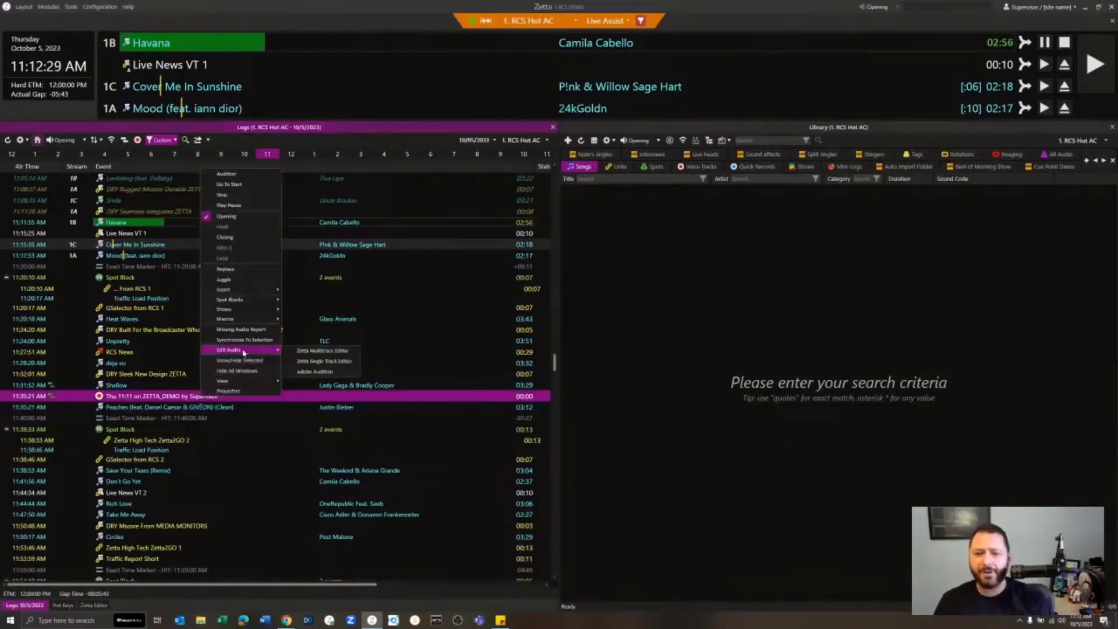
click(353, 362)
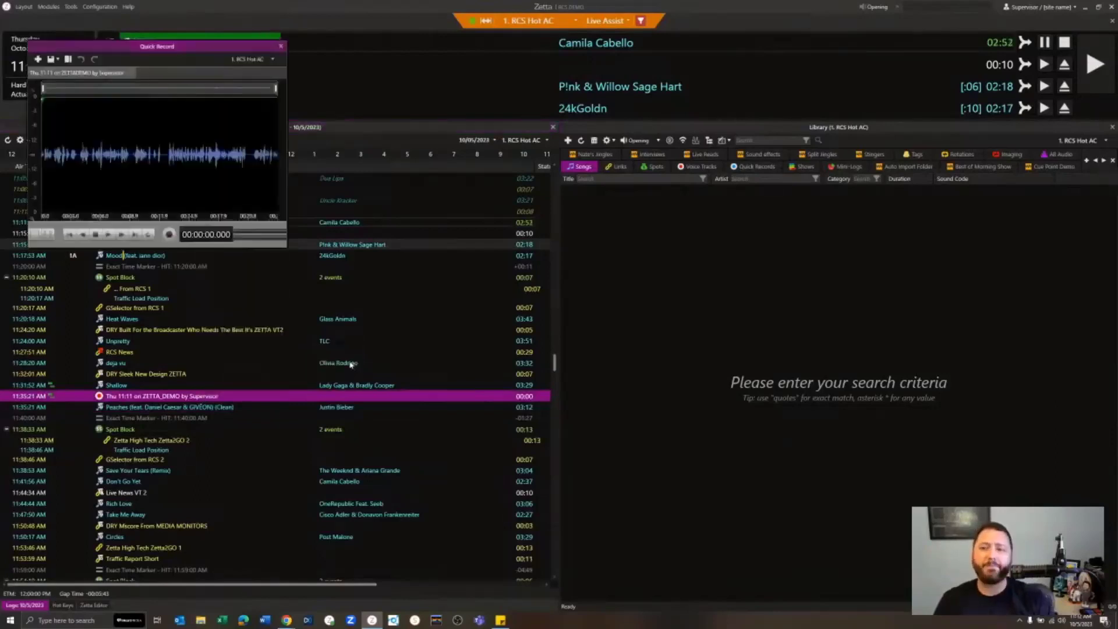
click(168, 171)
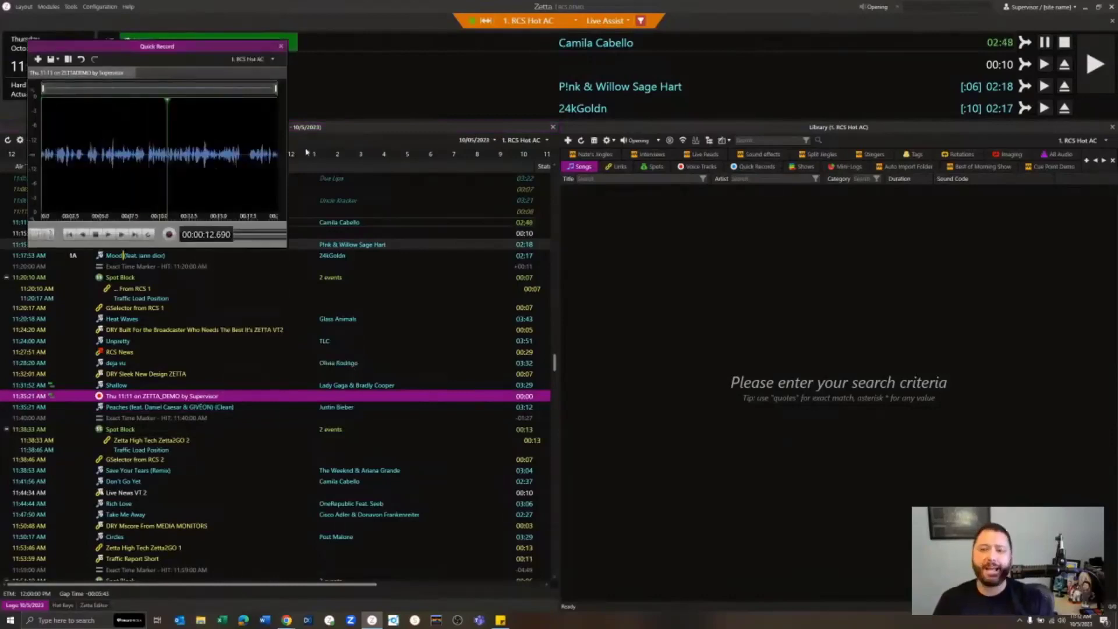
click(282, 47)
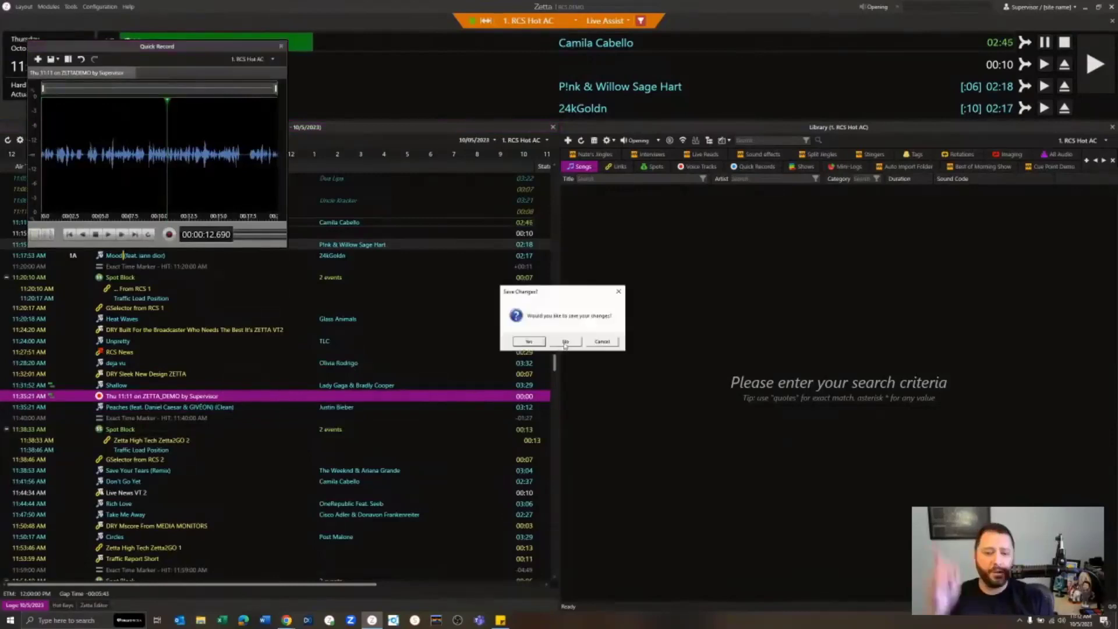
click(565, 342)
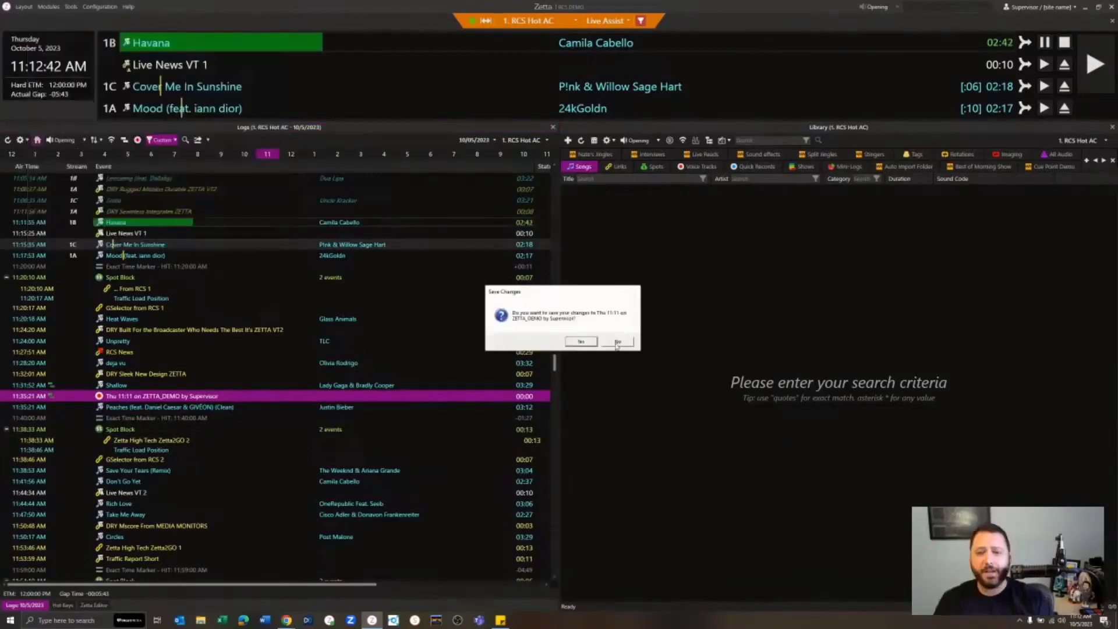
click(617, 343)
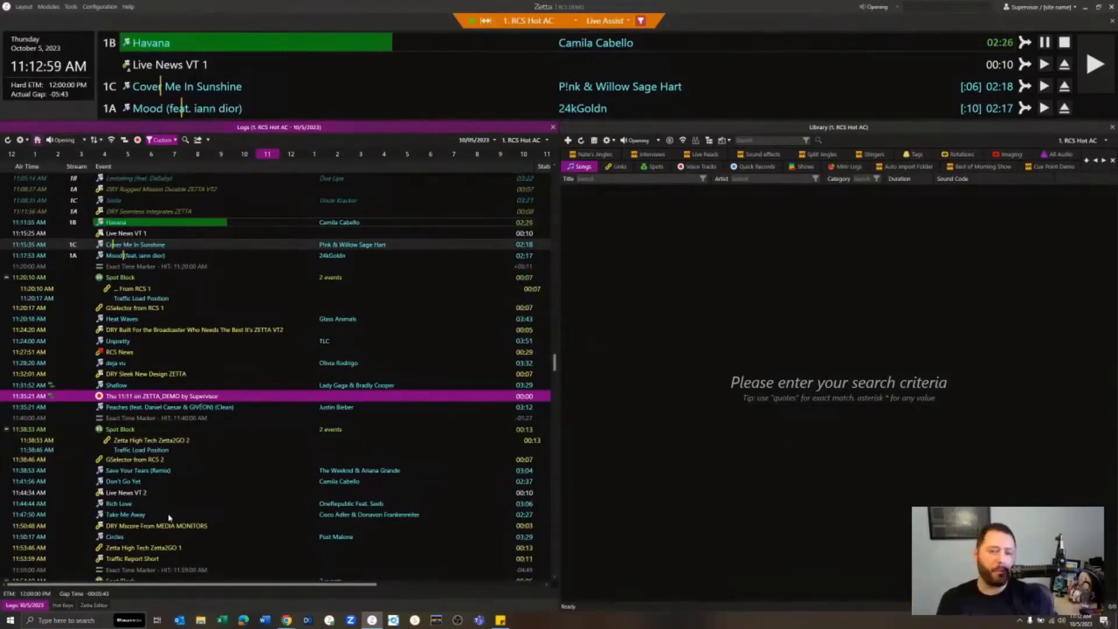
Step: Switch the library's Songs to listing all songs without search criteria, sorted by title in descending order
click(614, 140)
click(617, 153)
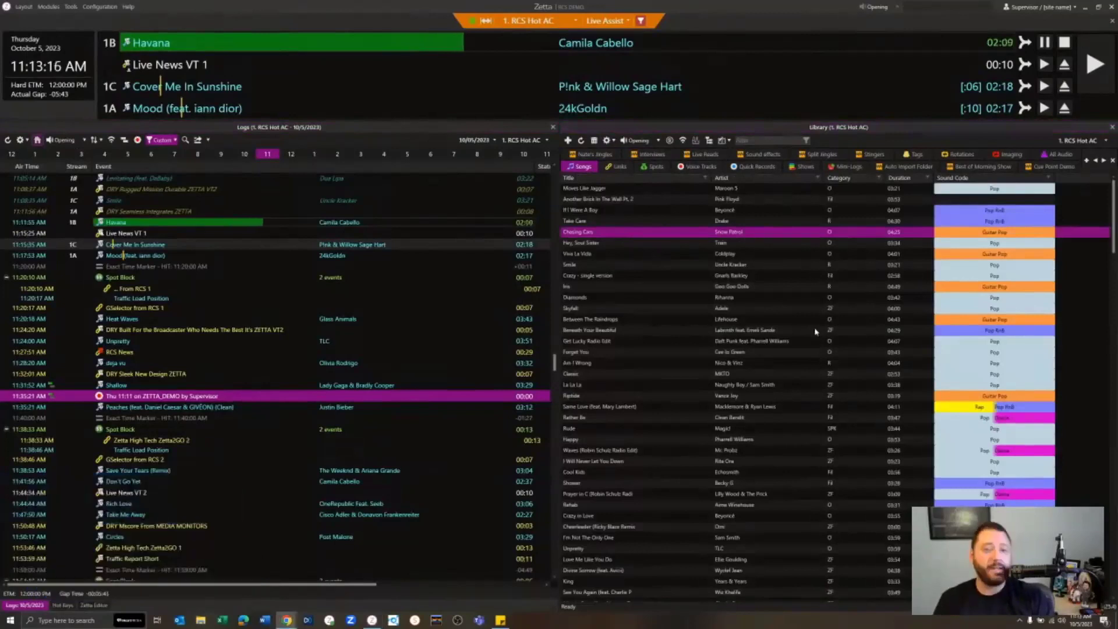
click(707, 286)
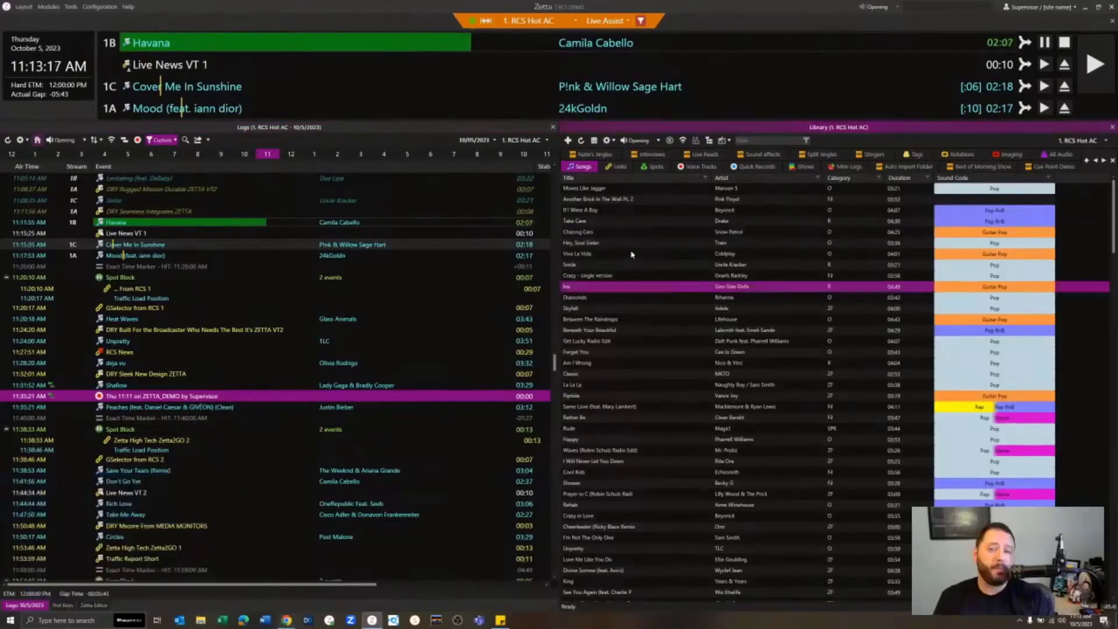
click(623, 179)
click(623, 179)
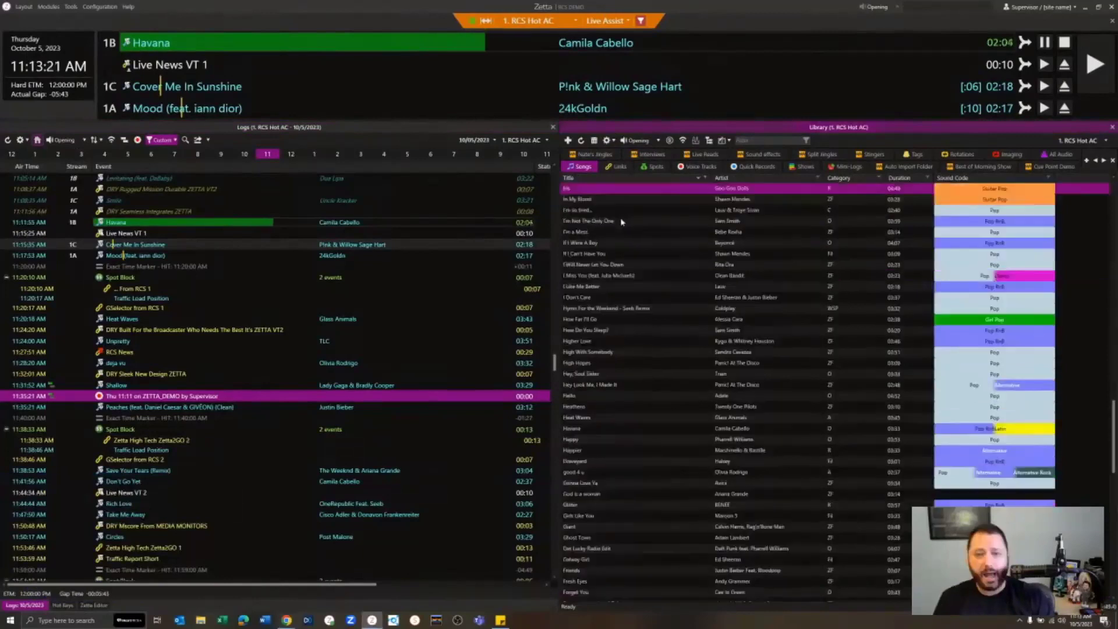
Step: Search the song library for "beyonce" and clear the search again
click(772, 140)
text(beyonce)
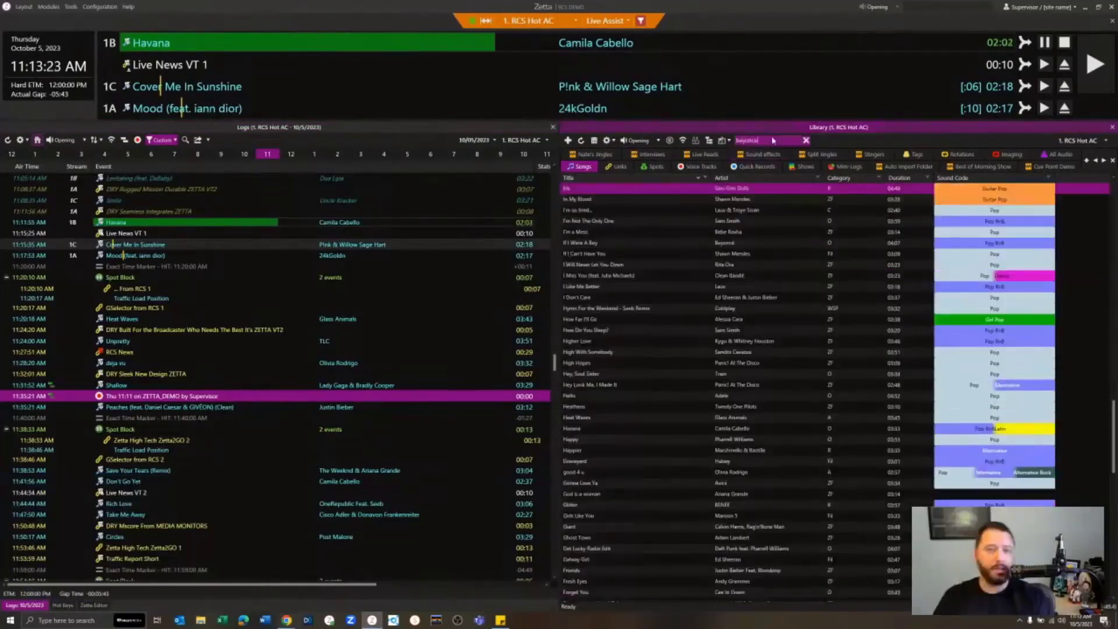
key(Return)
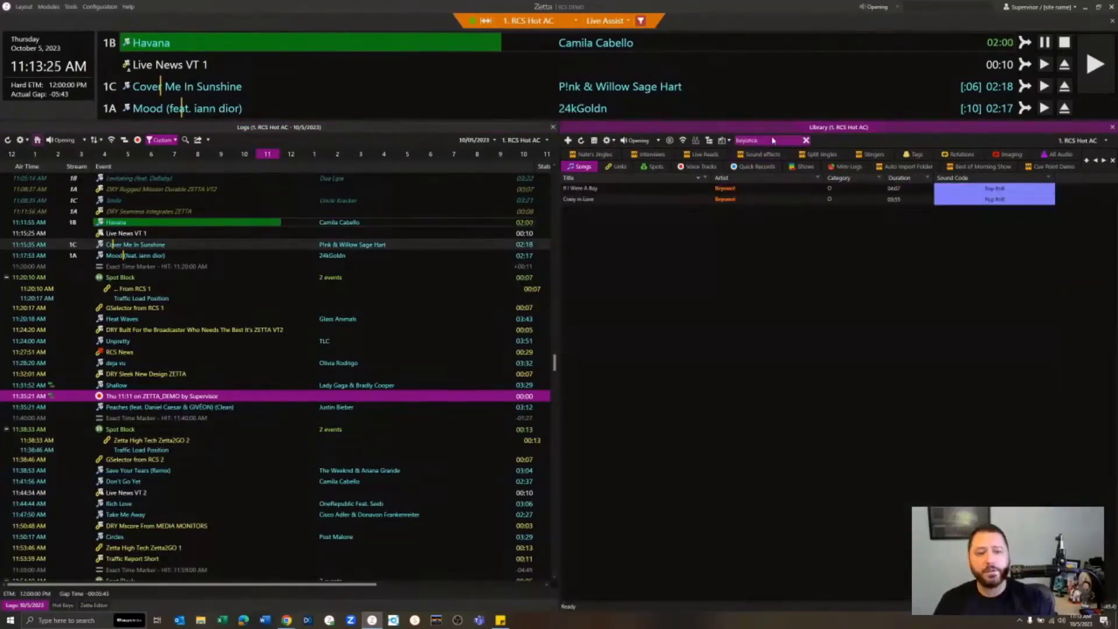
click(805, 139)
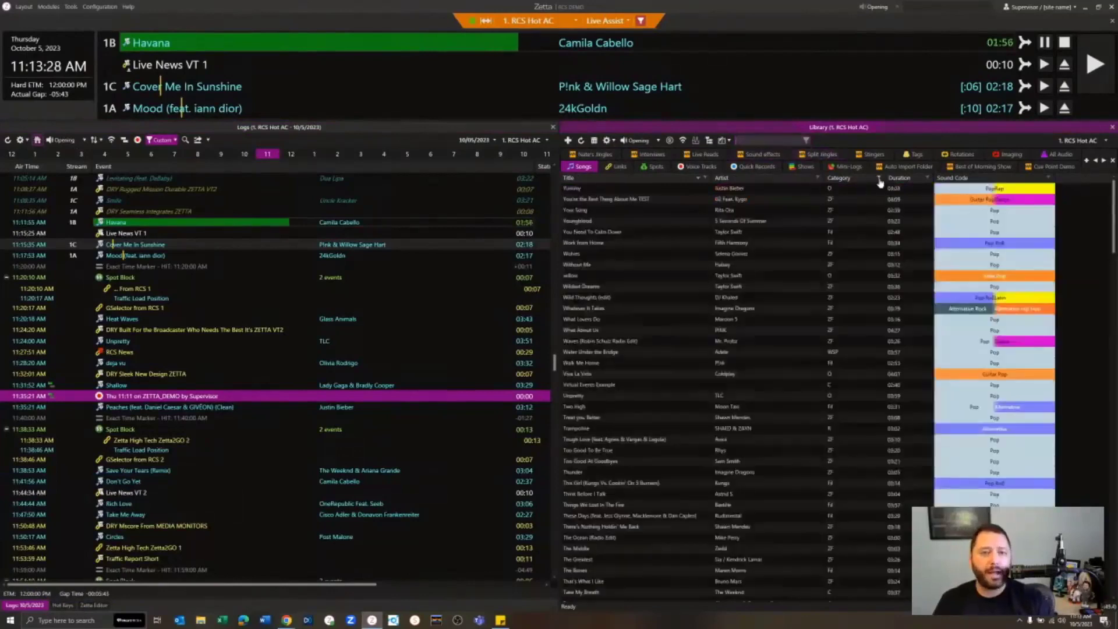
Step: Filter the song library to category B and remove the category filter again
click(879, 178)
click(893, 234)
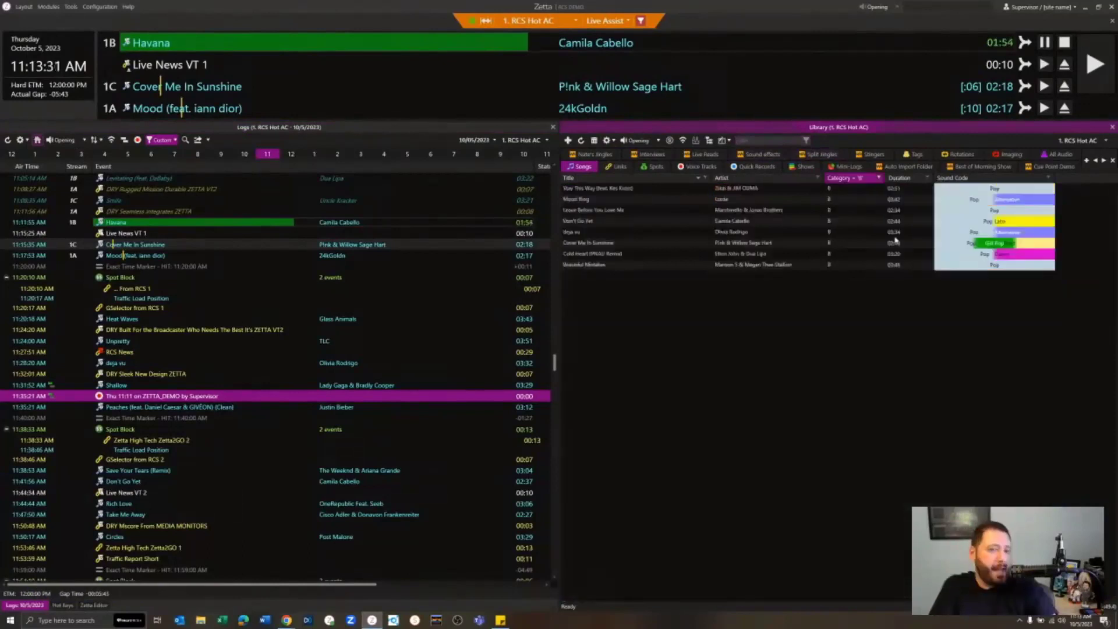
click(881, 178)
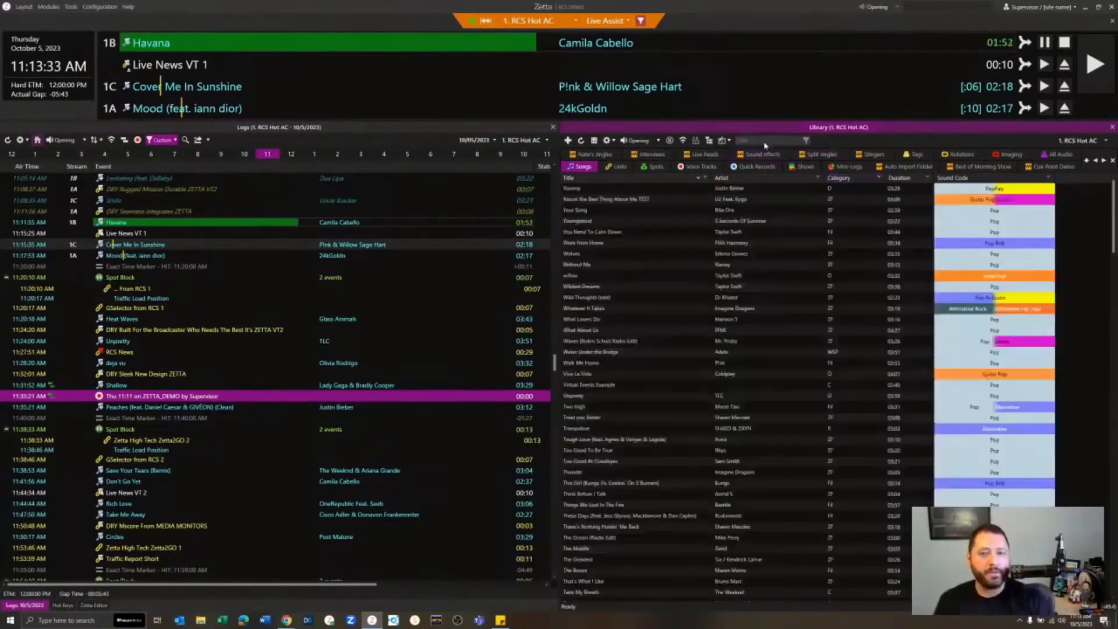
Step: Search the song library for "altern" and insert "Mood Ring" into the on-air sequence directly after "Havana"
text(altern)
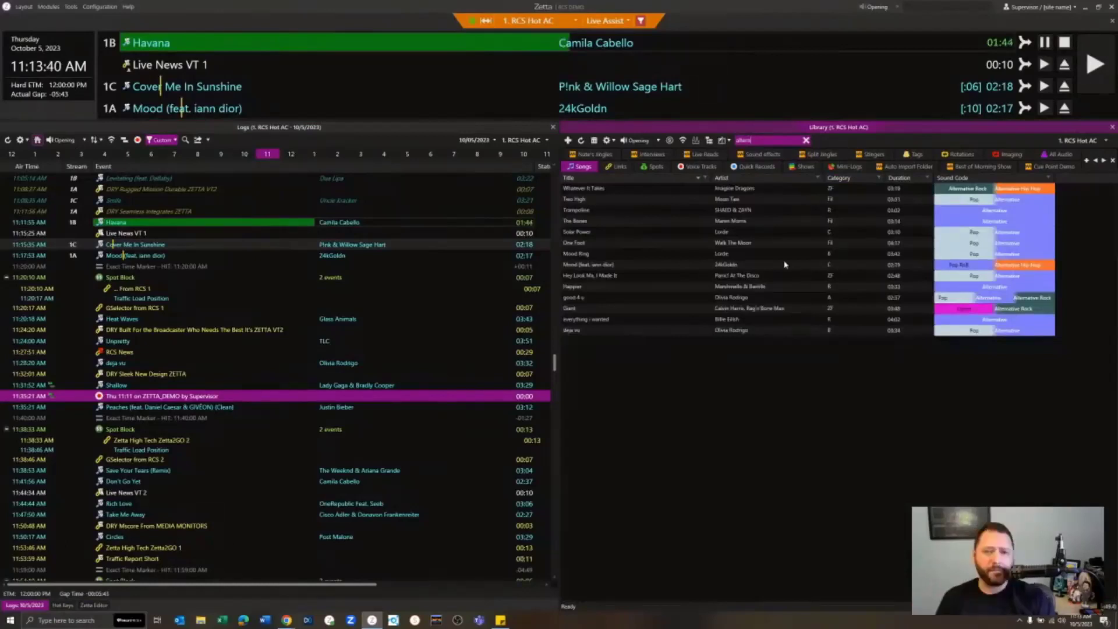
click(691, 263)
drag(691, 253, 464, 61)
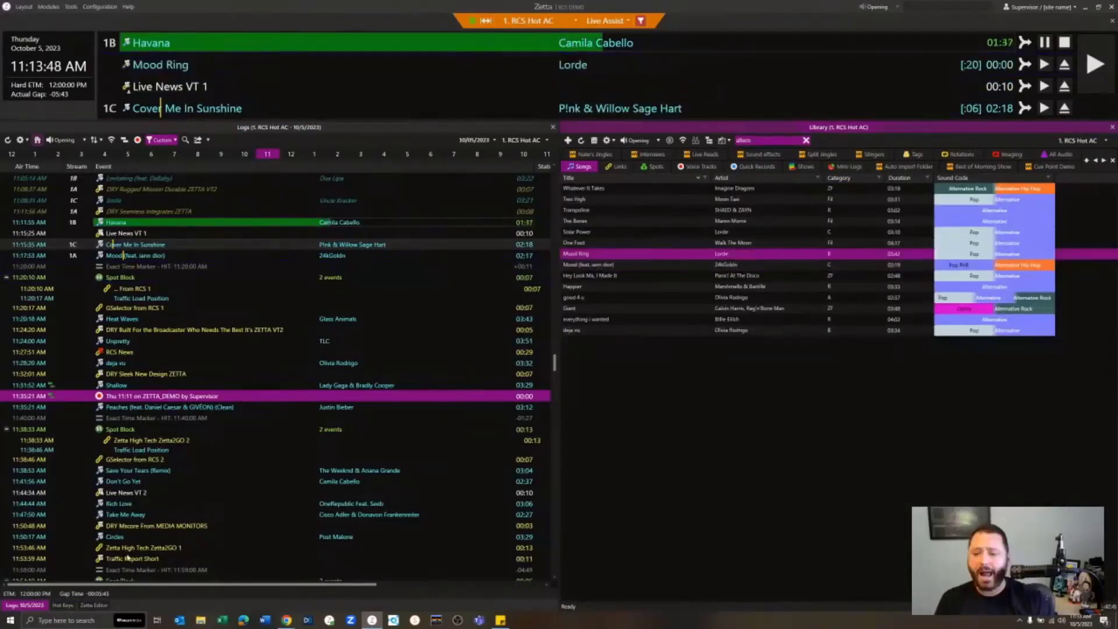
Step: Open the Zetta Editor, list the library's Spots, and place the "Hive" spot on Track 1 and again after it on Track 2
click(94, 606)
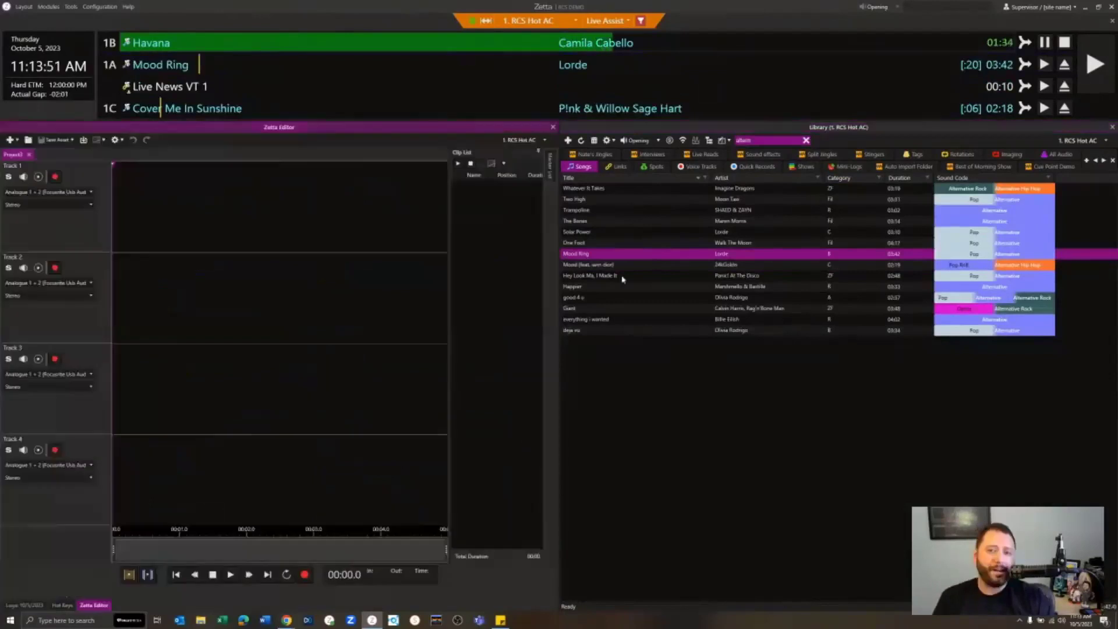
click(652, 167)
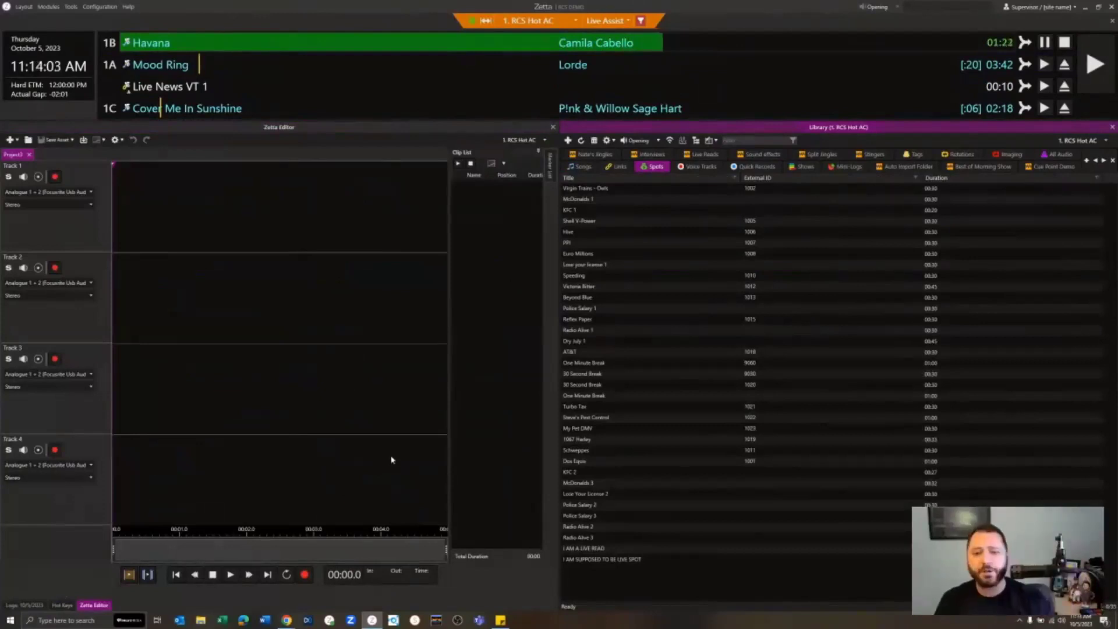
drag(609, 231, 199, 225)
drag(573, 232, 399, 292)
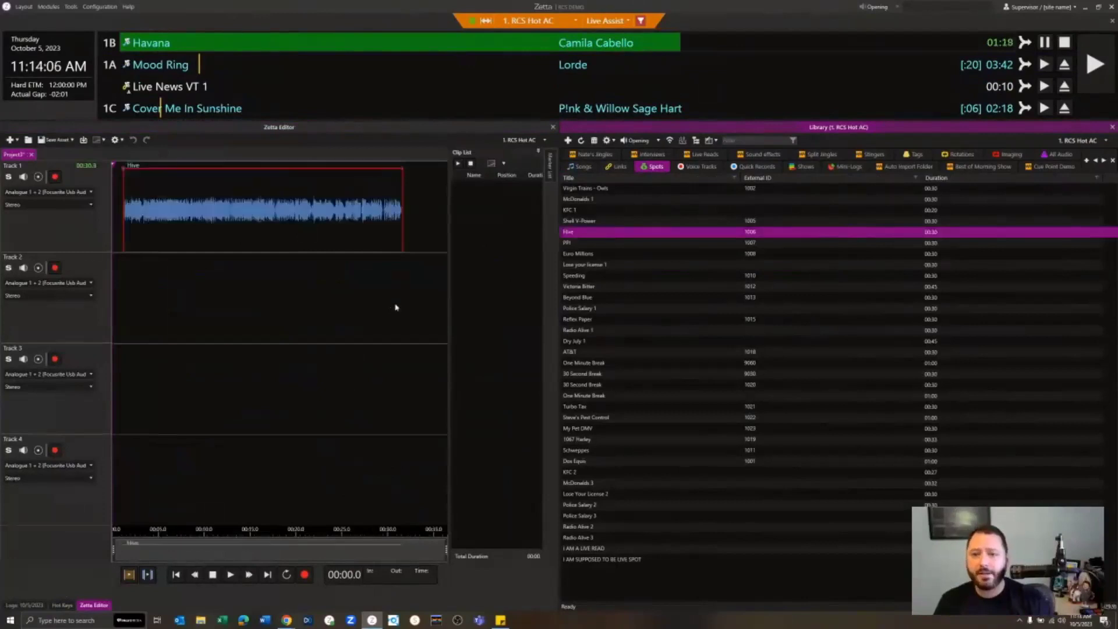
Step: Record about 16 seconds of audio on Track 3, starting at about 50 seconds, and view the available save options
click(205, 371)
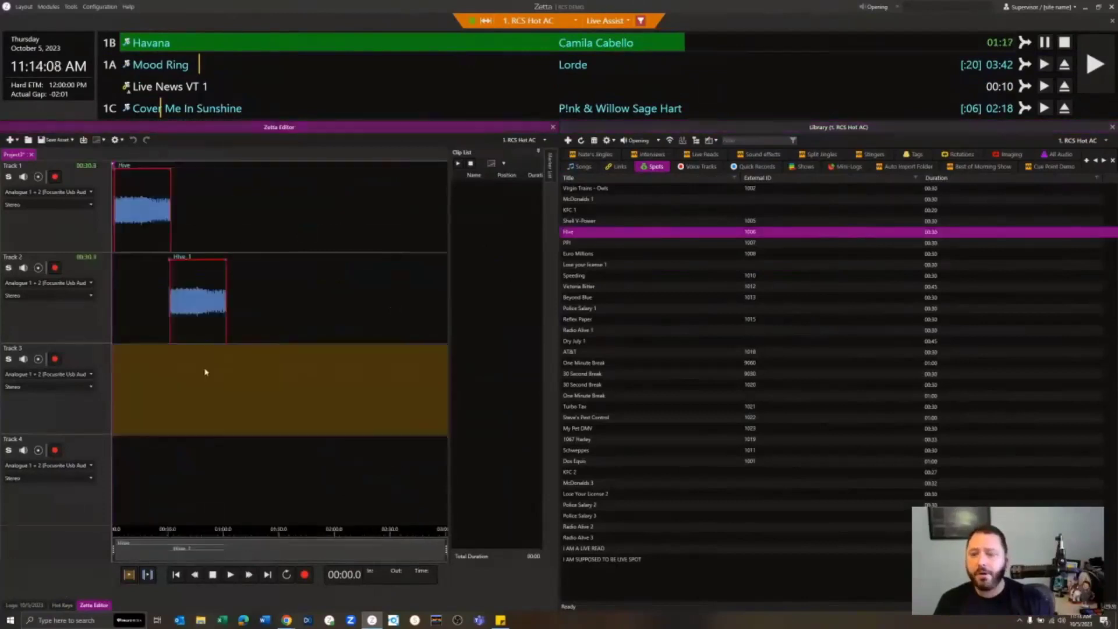
click(54, 359)
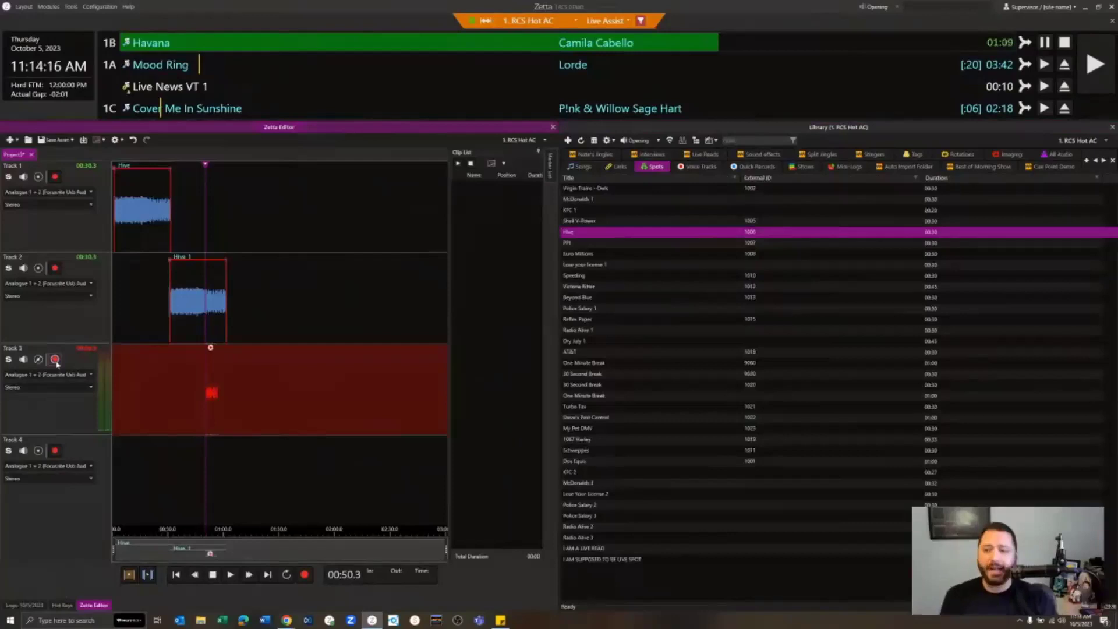
click(55, 359)
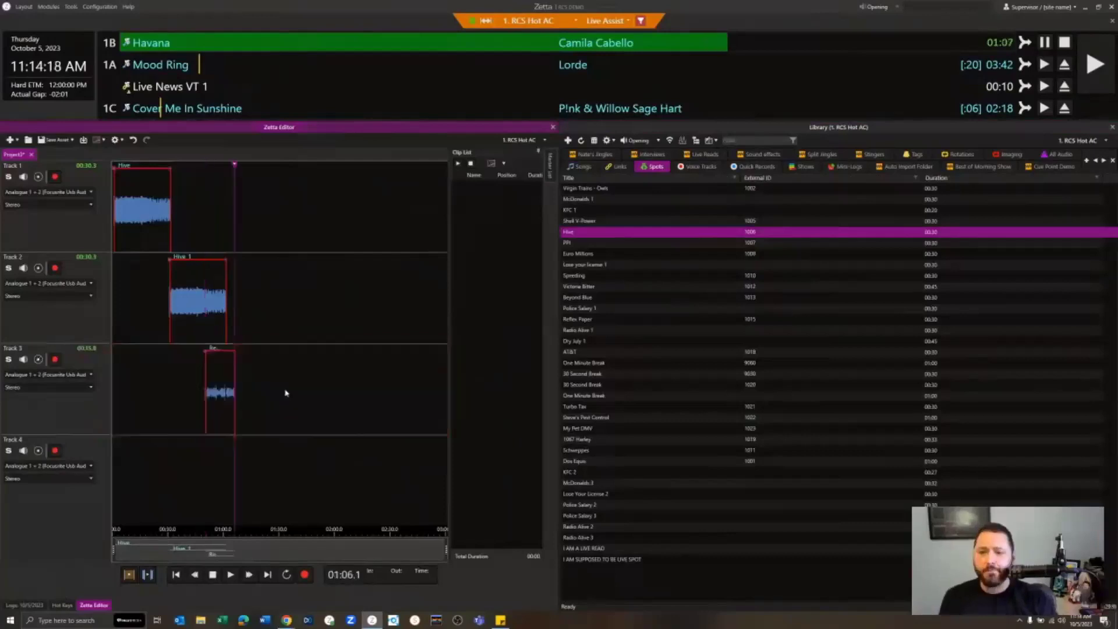
click(73, 140)
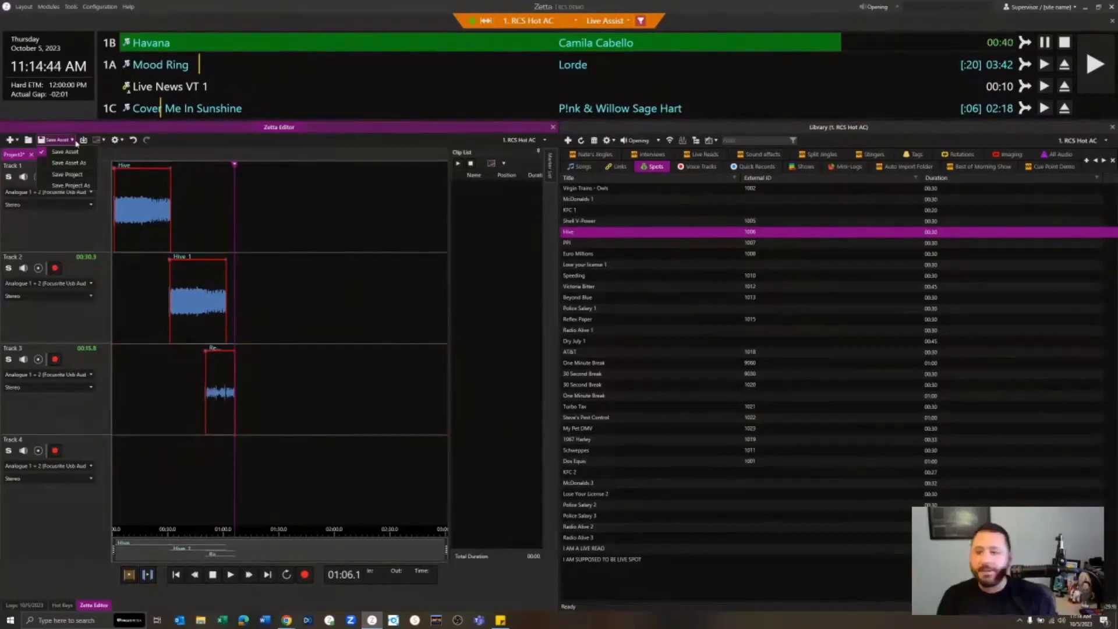
click(298, 288)
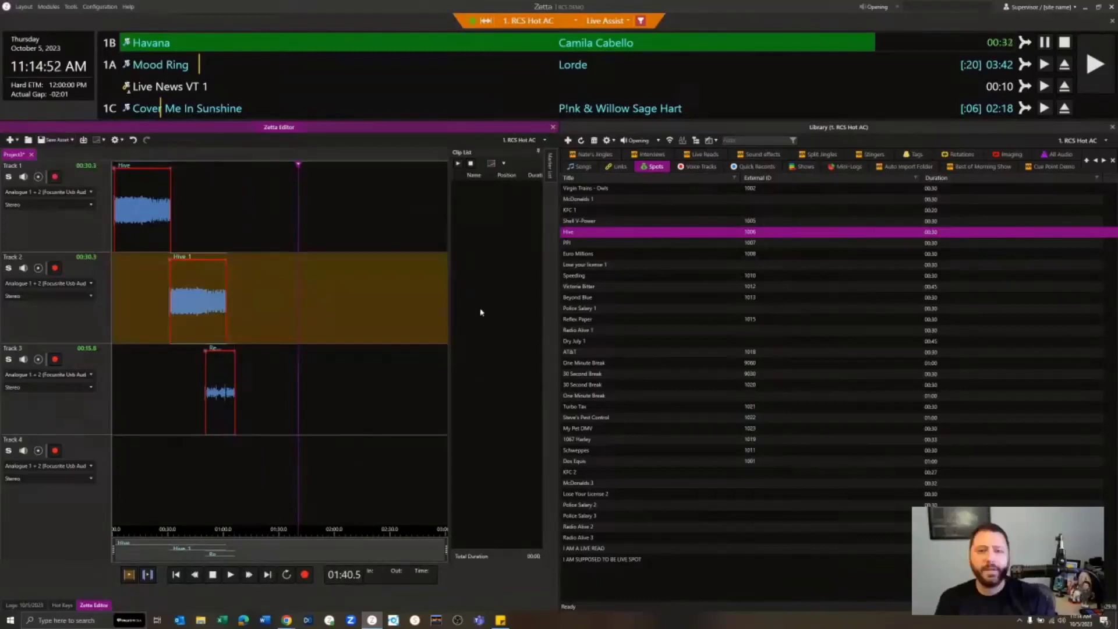
Step: Open the metadata of "Mood Ring" from the library's Songs, give its waveform more room, and view the Extra details
click(580, 167)
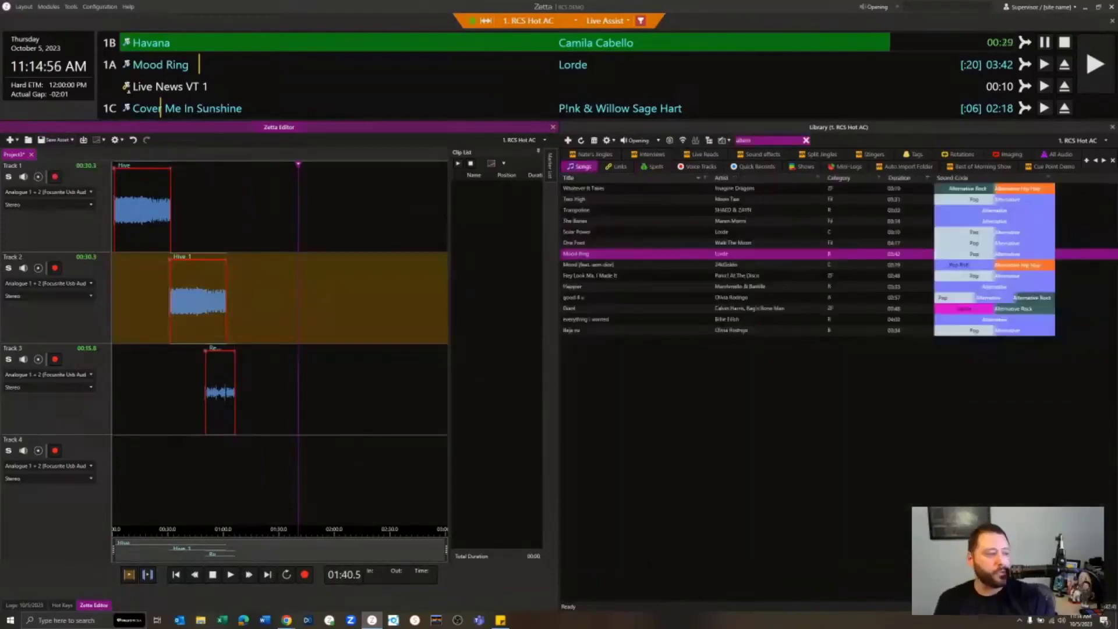
key(alt+Tab)
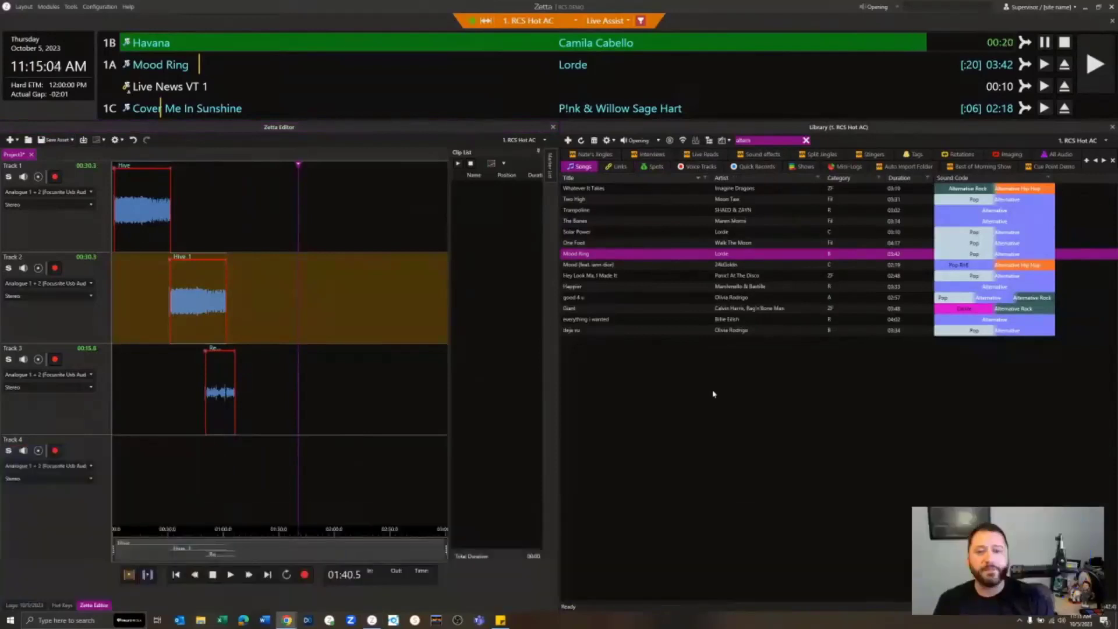
click(603, 254)
double_click(603, 255)
drag(517, 371, 946, 532)
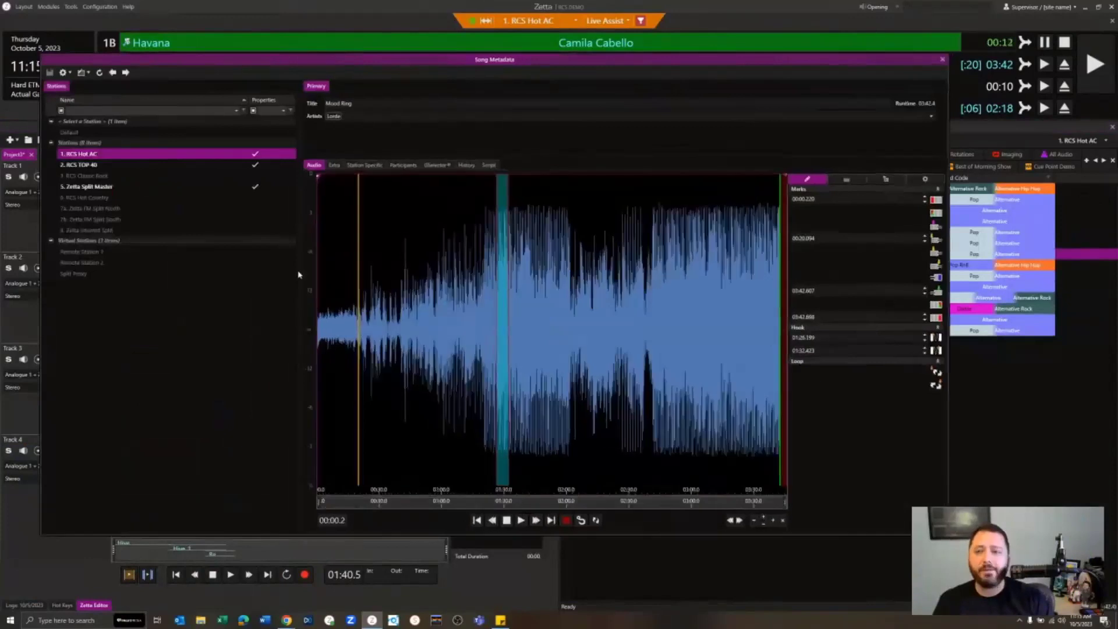
drag(298, 274, 192, 273)
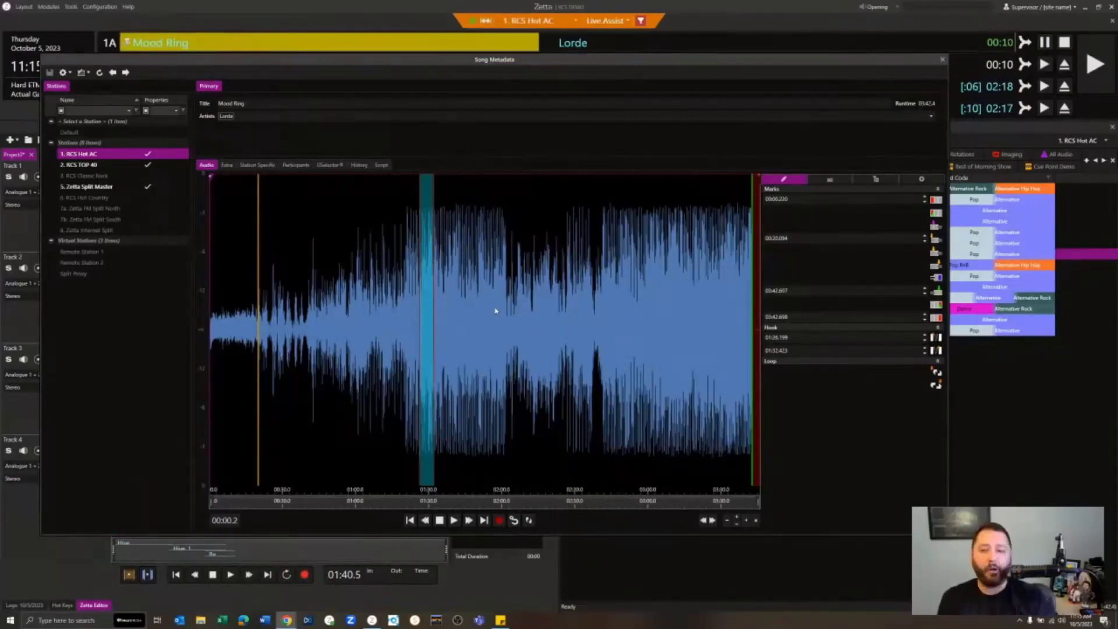
click(227, 165)
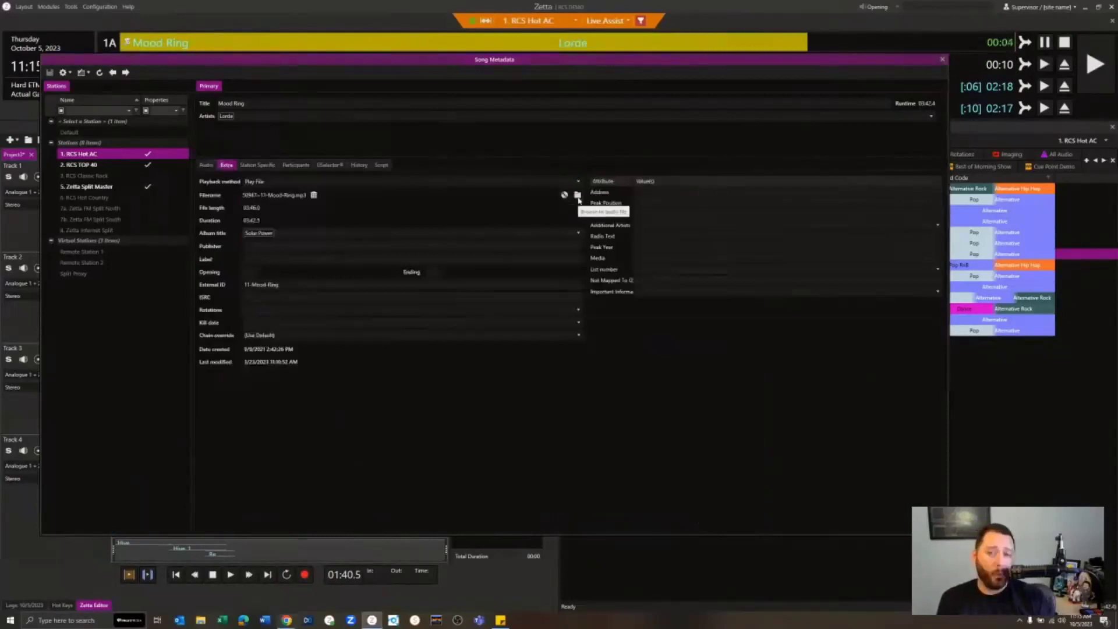
click(206, 164)
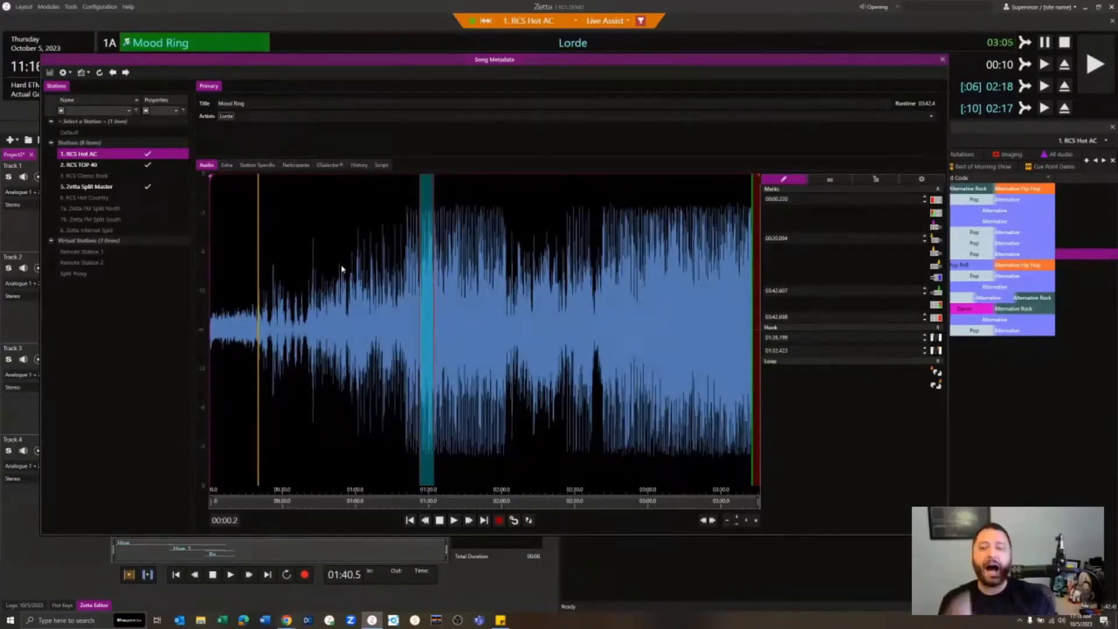
Step: Set the Trim In mark of "Mood Ring" at about 01:14.9 on the waveform
click(379, 287)
click(350, 264)
click(409, 277)
click(356, 280)
click(392, 282)
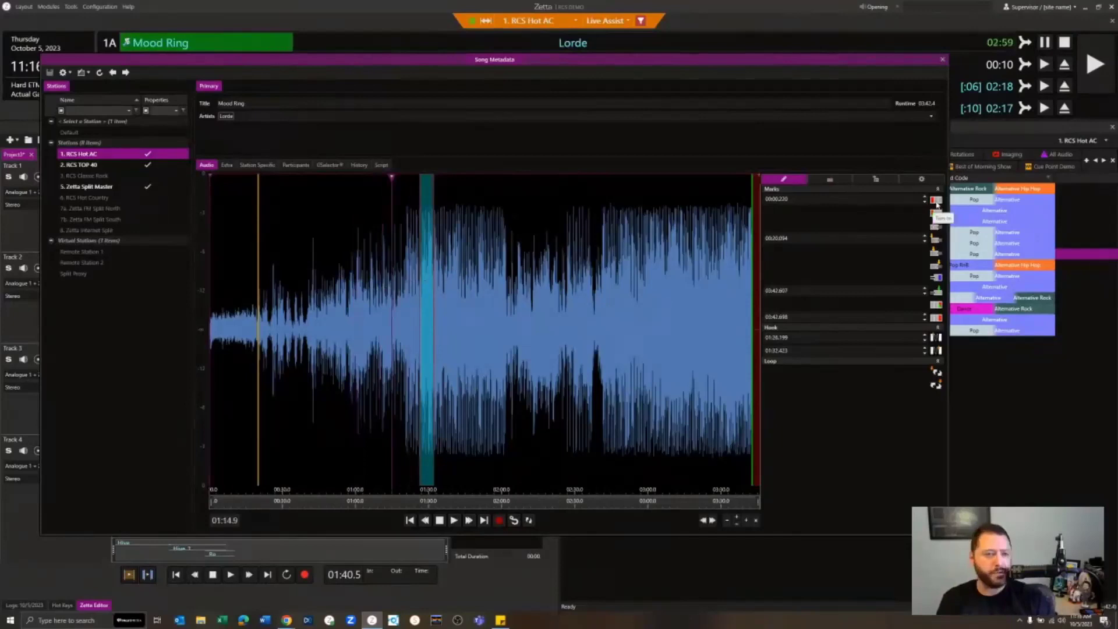
click(936, 200)
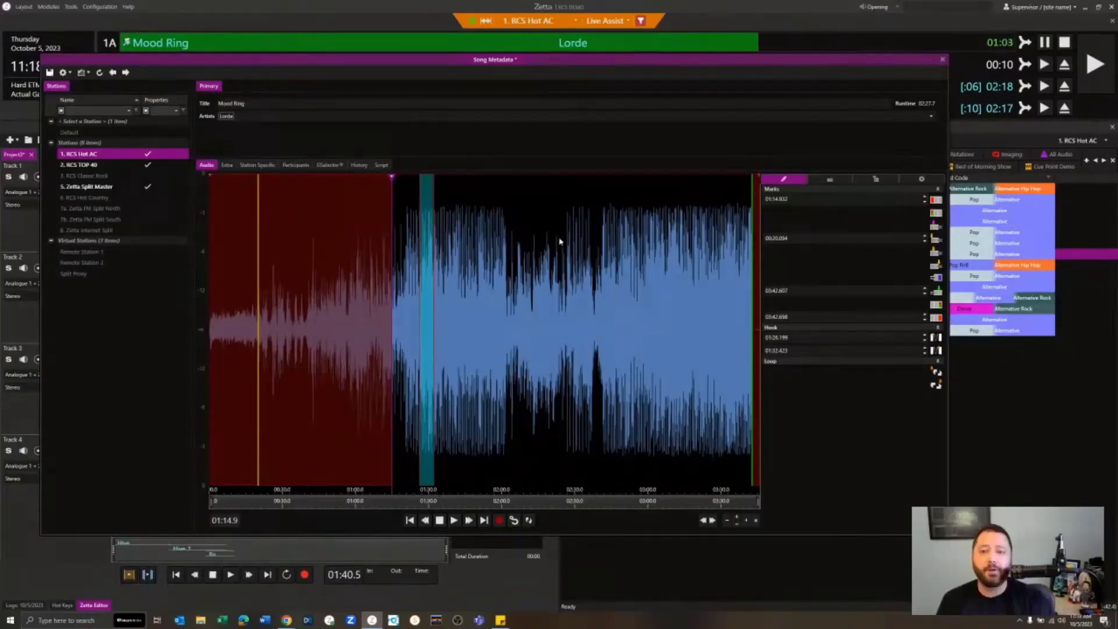
Step: View the station-specific details of "Mood Ring" and close its metadata without saving changes
click(258, 165)
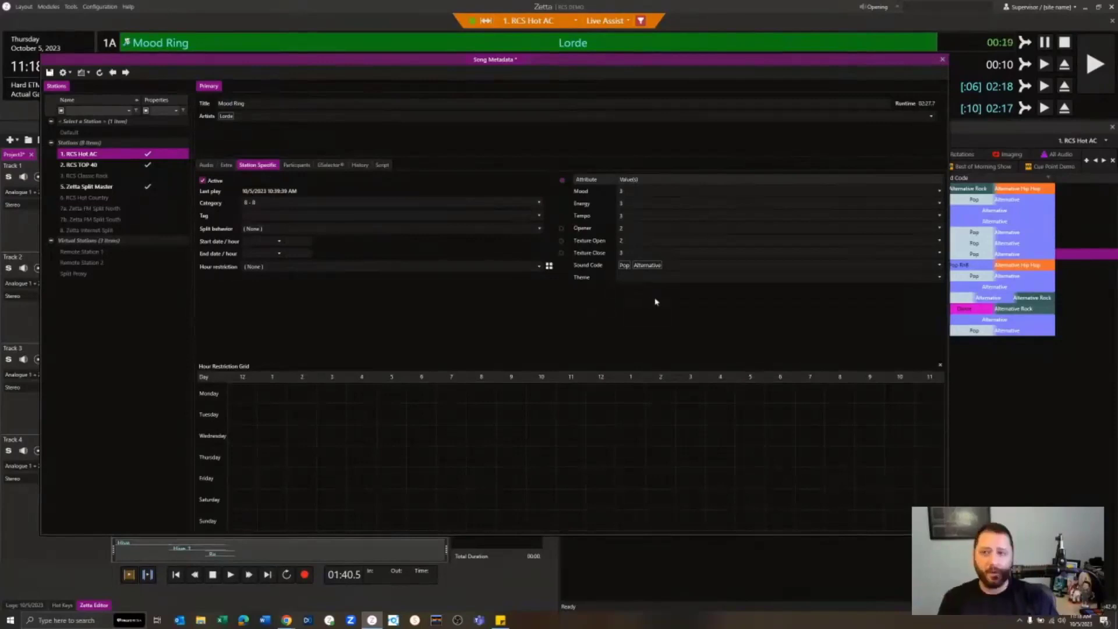
click(941, 60)
click(568, 343)
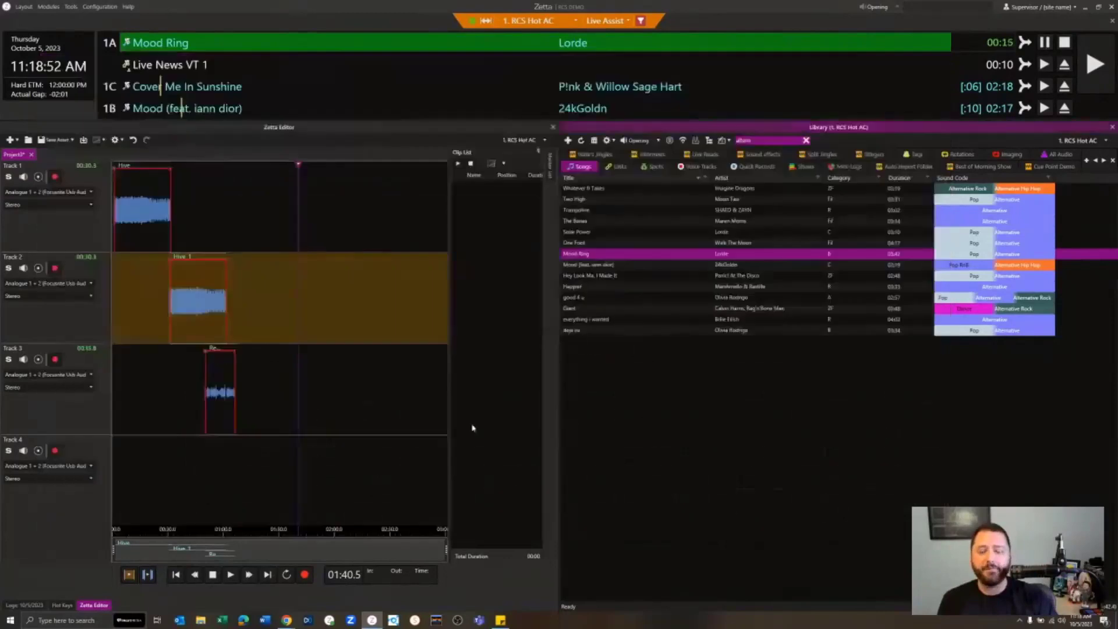
Step: View the log, the hot key bank and the Zetta Editor in turn, and look through the list of available modules
click(29, 605)
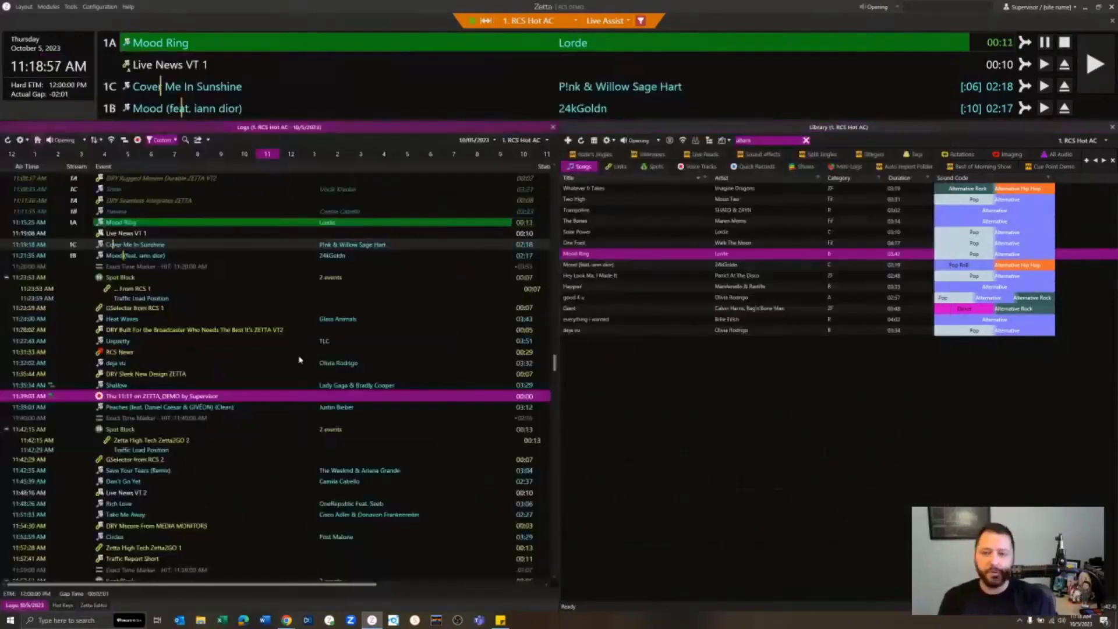
click(347, 364)
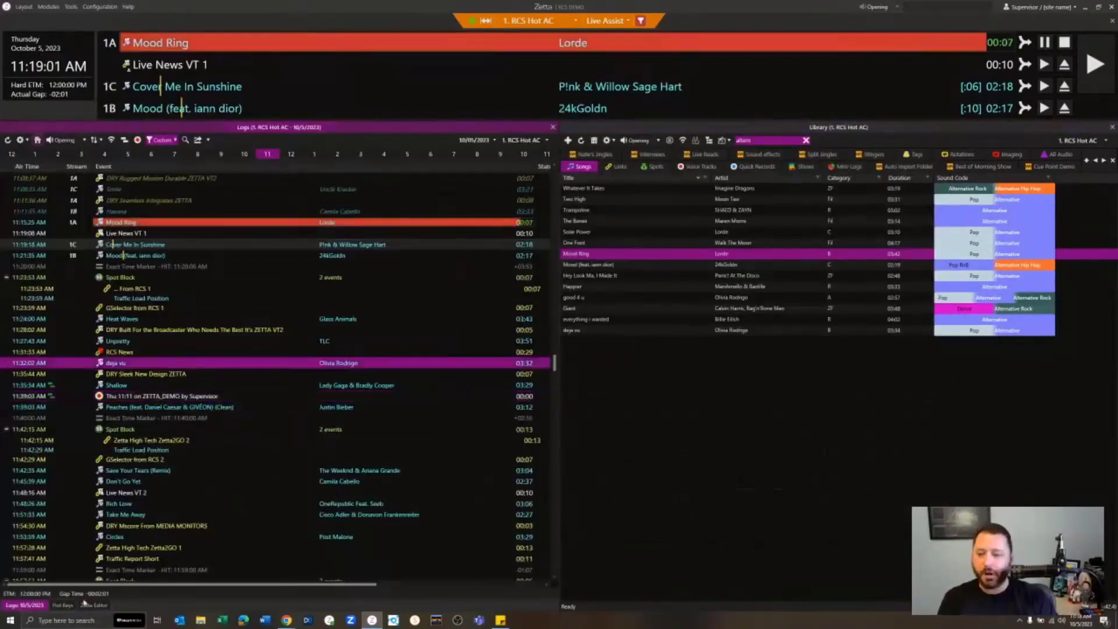
click(63, 606)
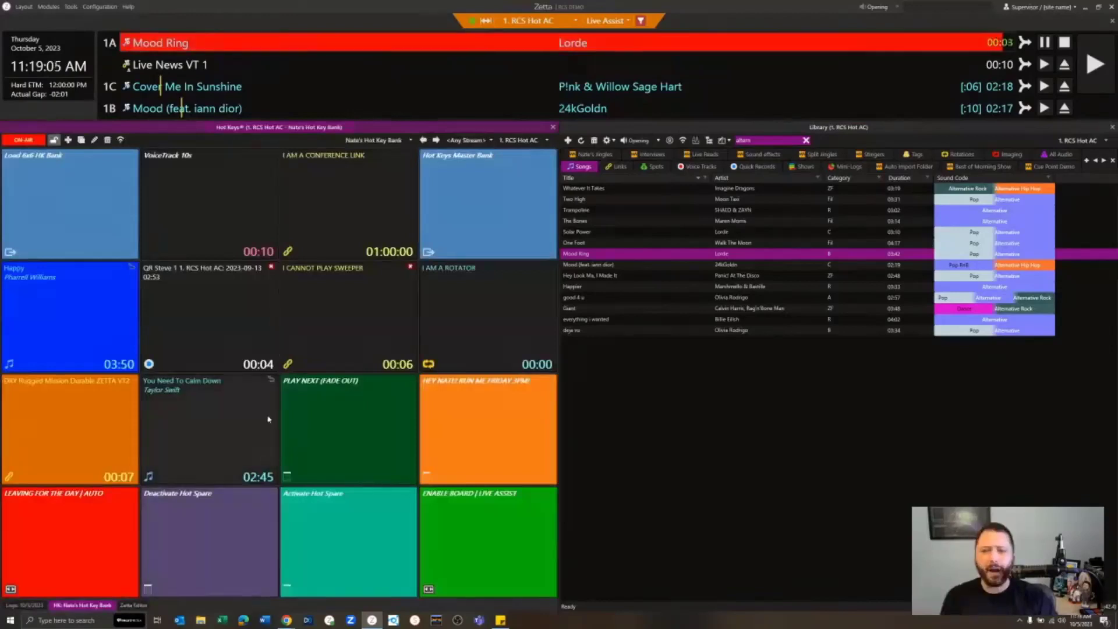
click(142, 607)
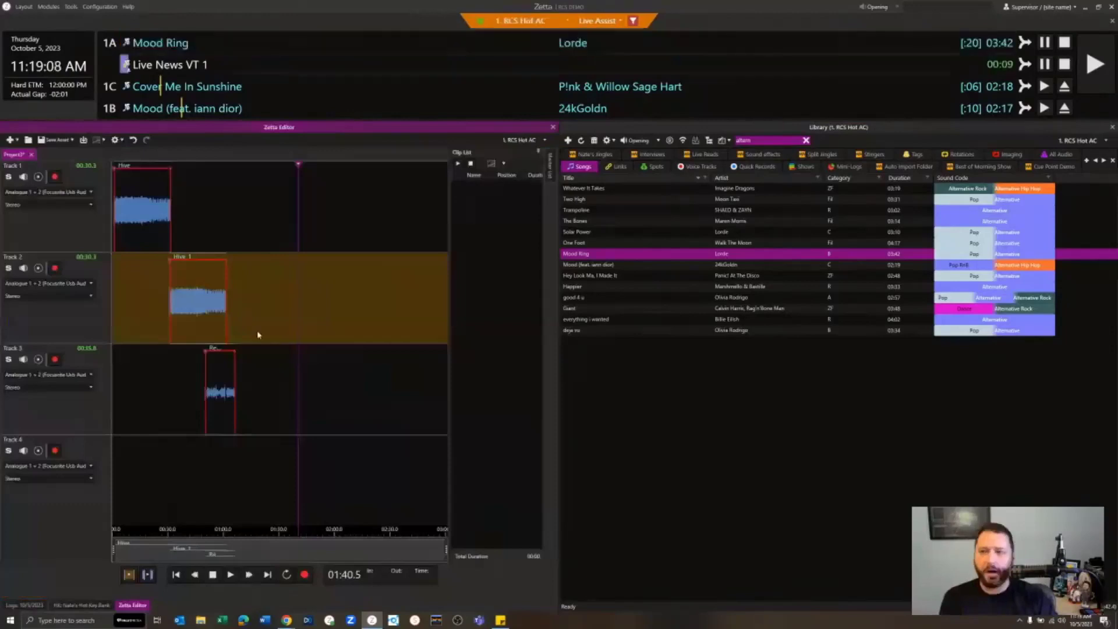
click(60, 8)
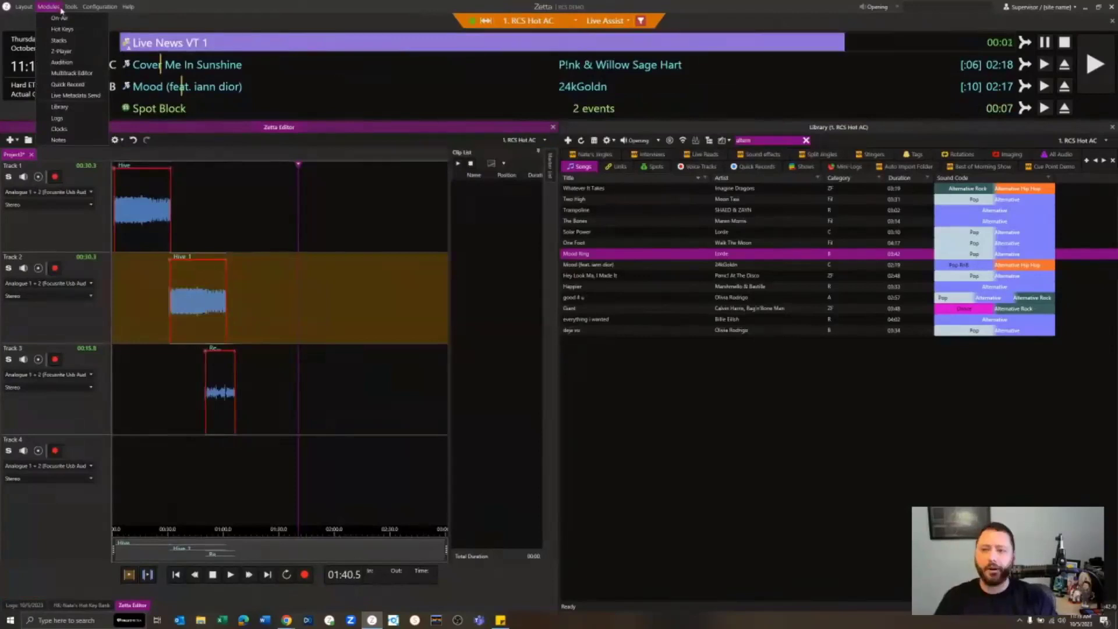
click(684, 308)
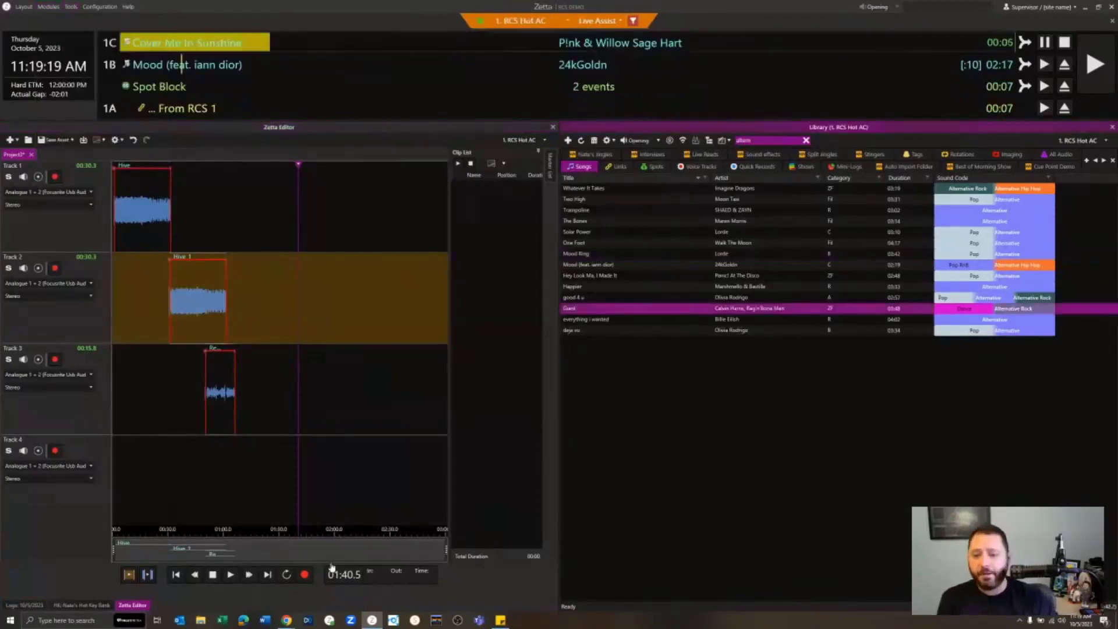
Step: Switch to Zetta2GO in Chrome and examine its web address, the VT / Segue Editor and the modules that pane can show
mouse_move(286, 619)
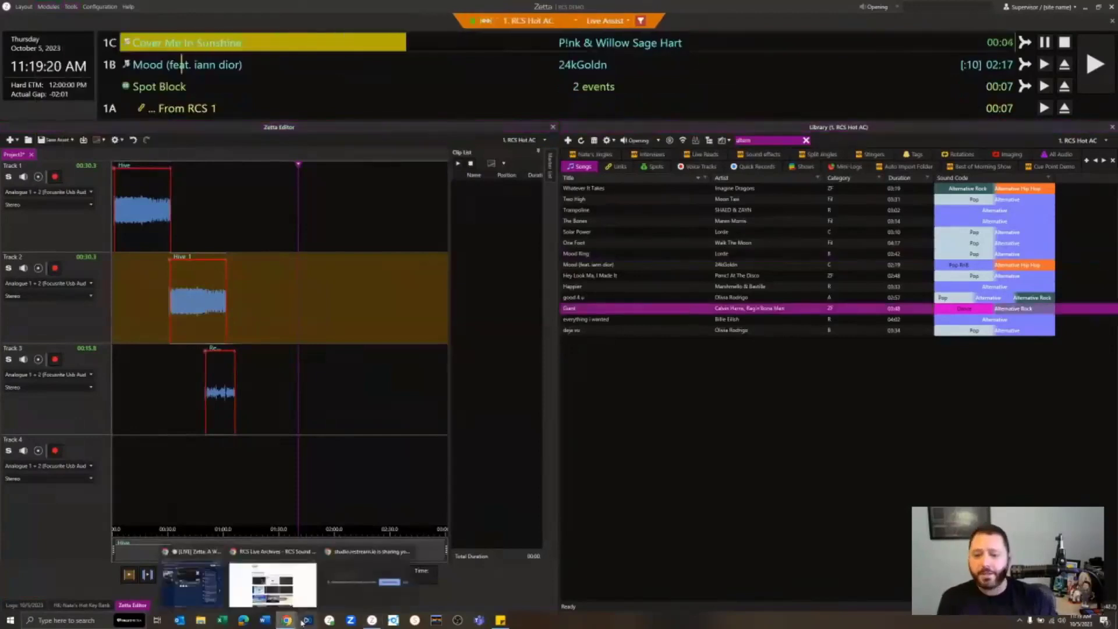
click(234, 591)
click(249, 8)
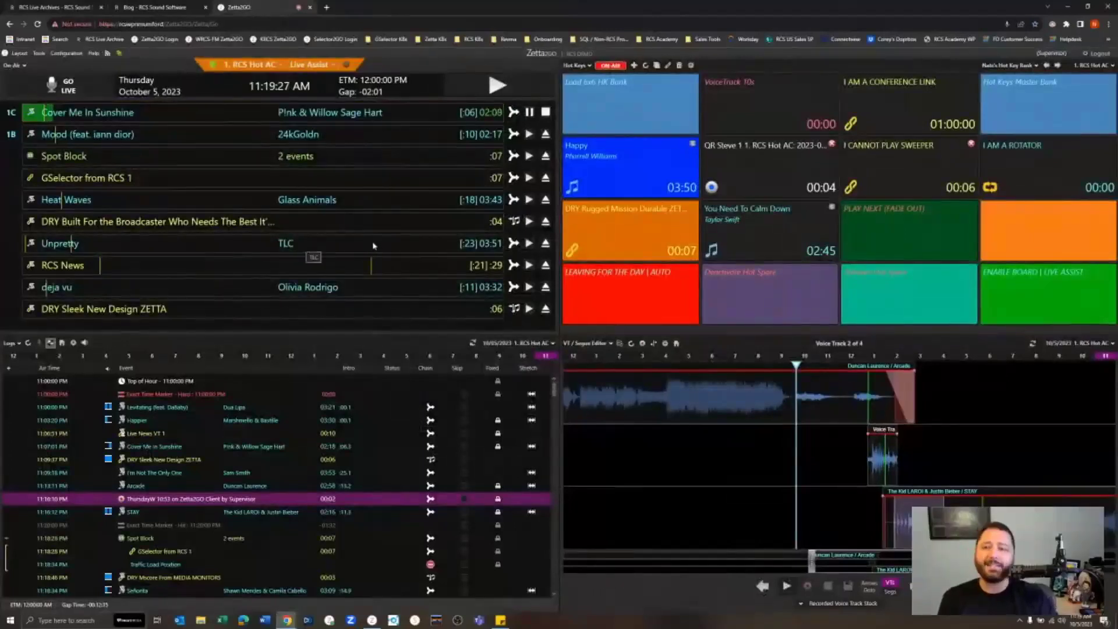
click(235, 24)
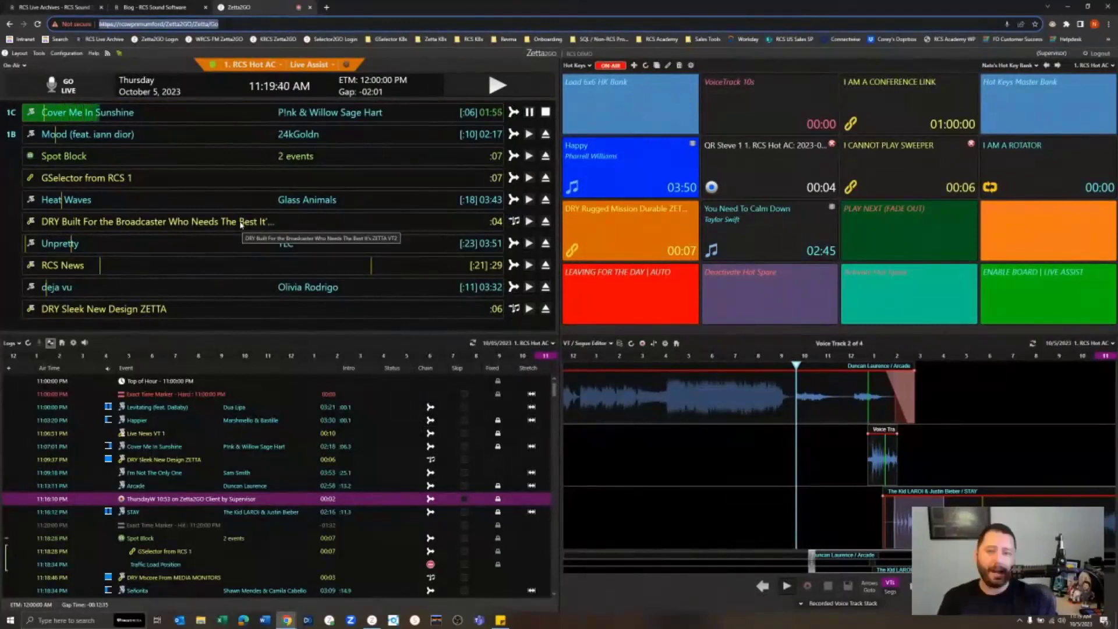
click(637, 511)
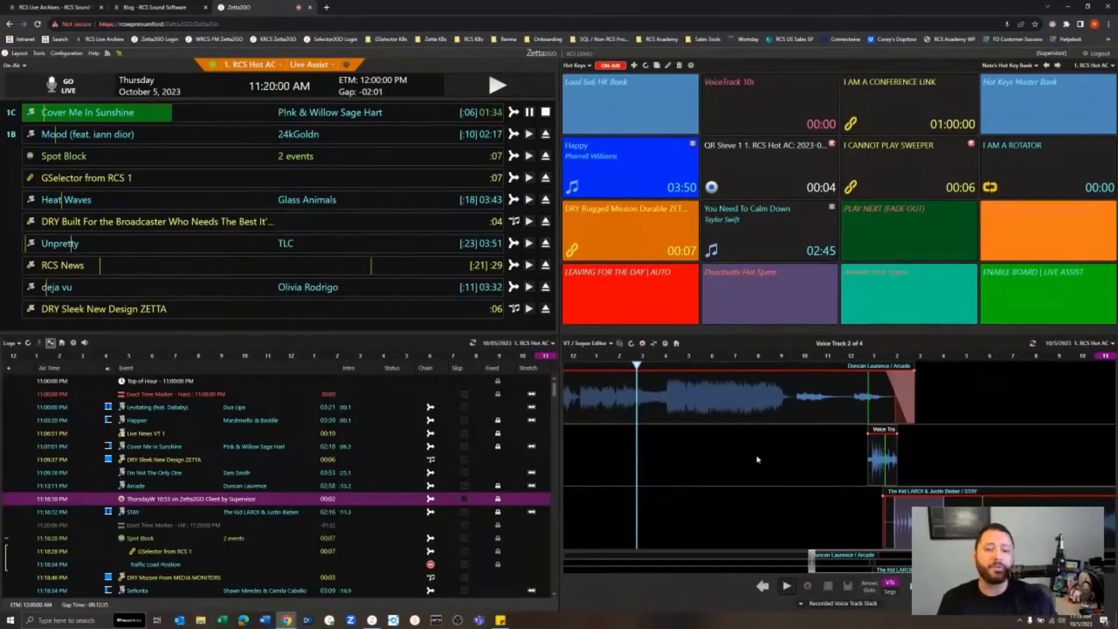
click(605, 344)
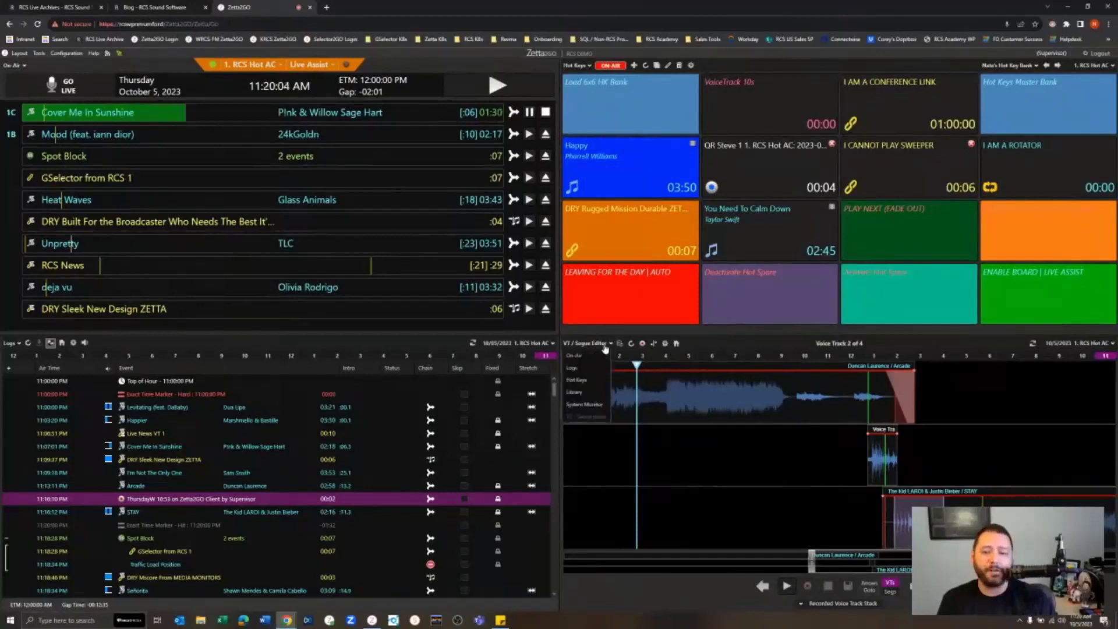
click(606, 346)
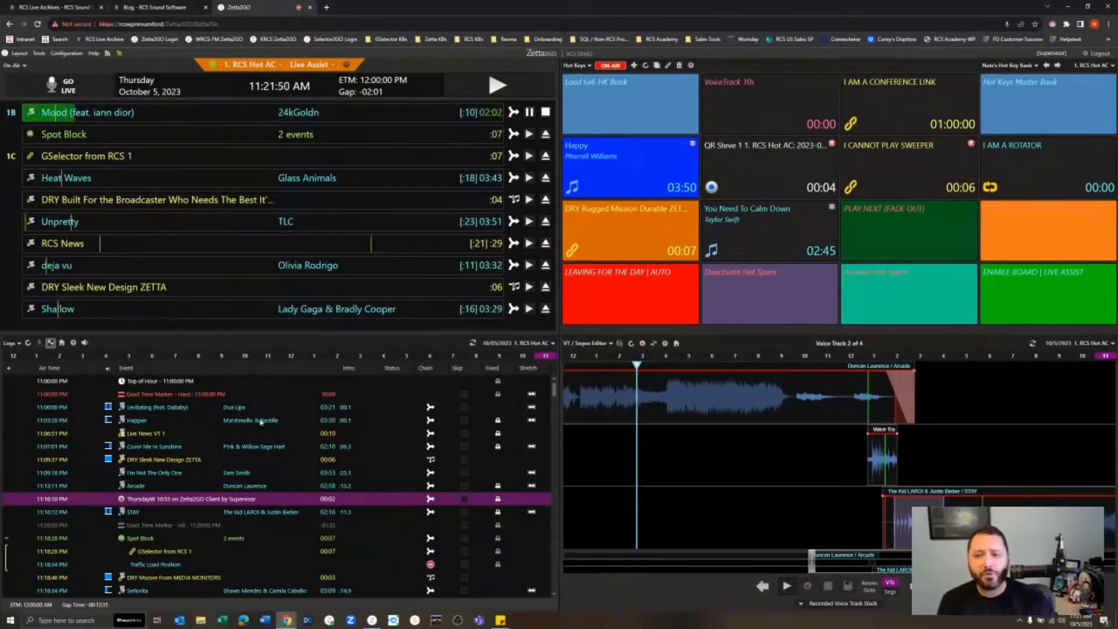
Step: Restore the Zetta2GO browser window to a smaller size and position it over the desktop Zetta window
double_click(556, 12)
drag(492, 54, 661, 140)
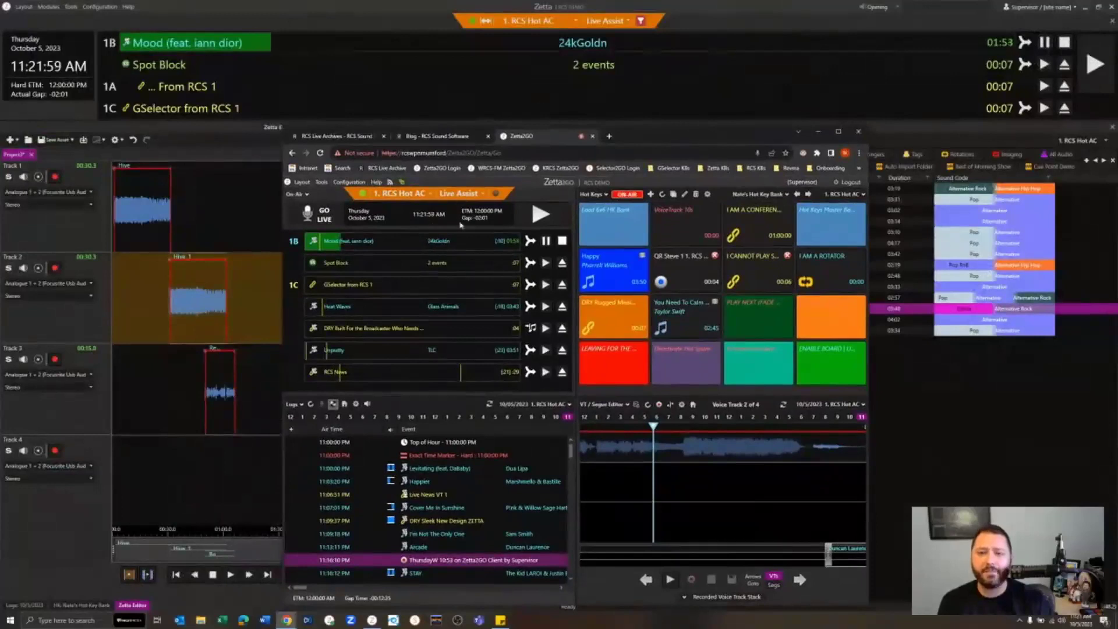
Step: Set 1. RCS Hot AC to Manual mode in Zetta2GO and stop the playing song "Mood (feat. iann dior)"
click(464, 195)
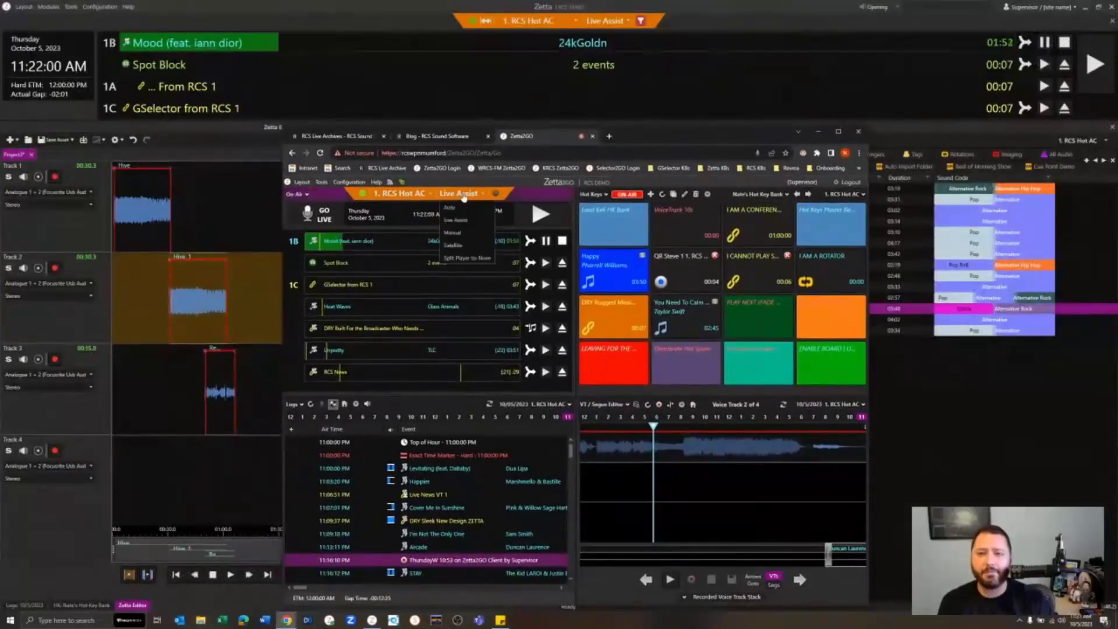
click(457, 233)
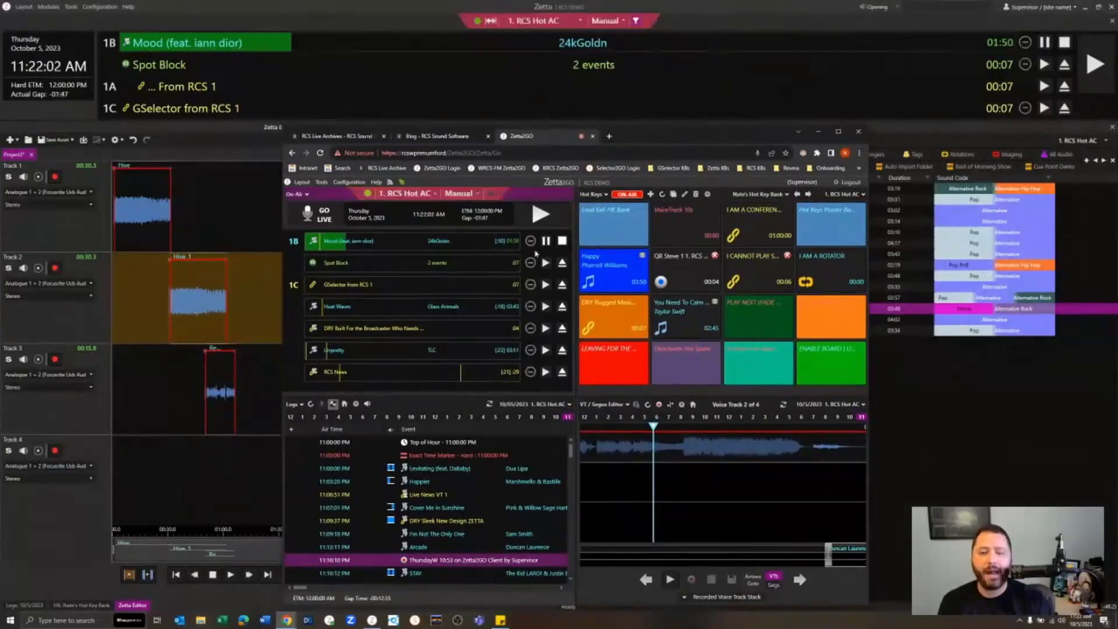
click(562, 243)
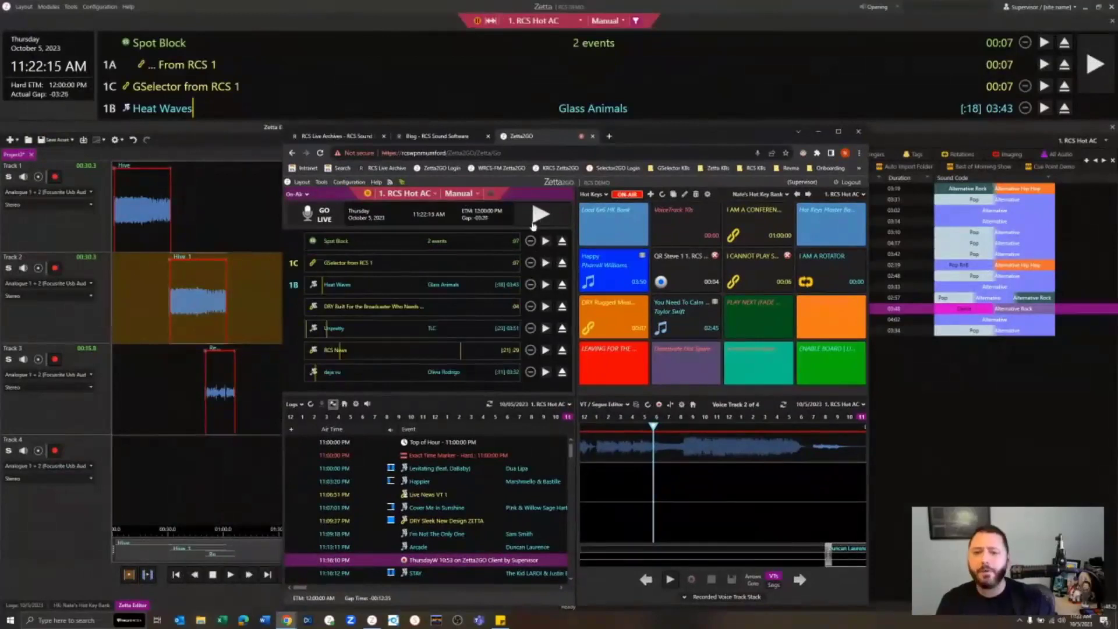
Step: Start the Spot Block on air and set 1. RCS Hot AC back to Live Assist mode
click(539, 214)
click(460, 193)
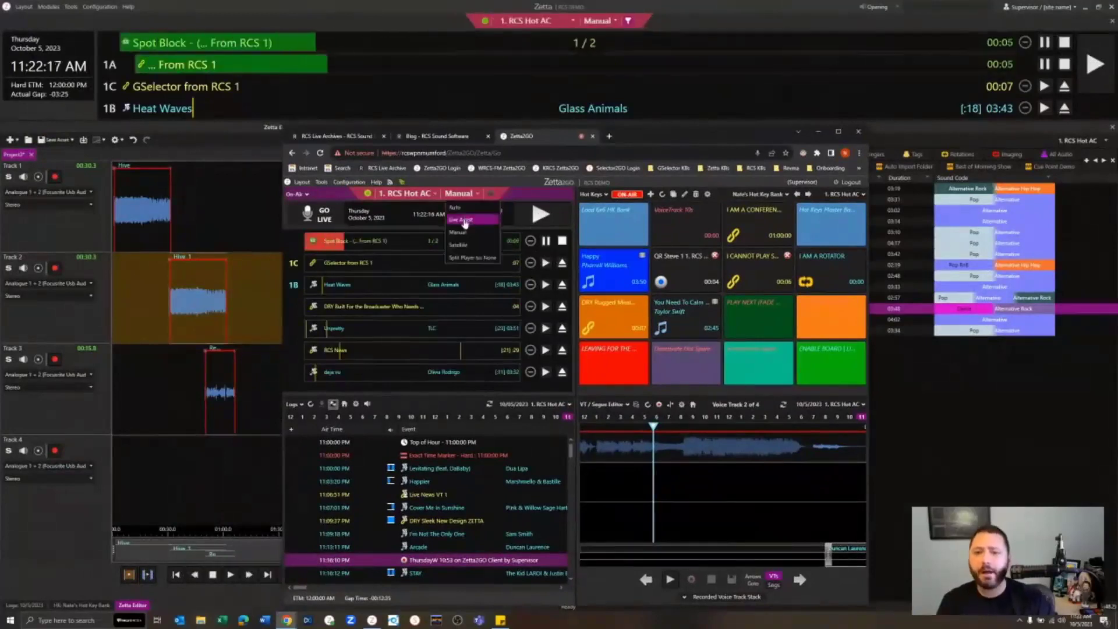
click(467, 234)
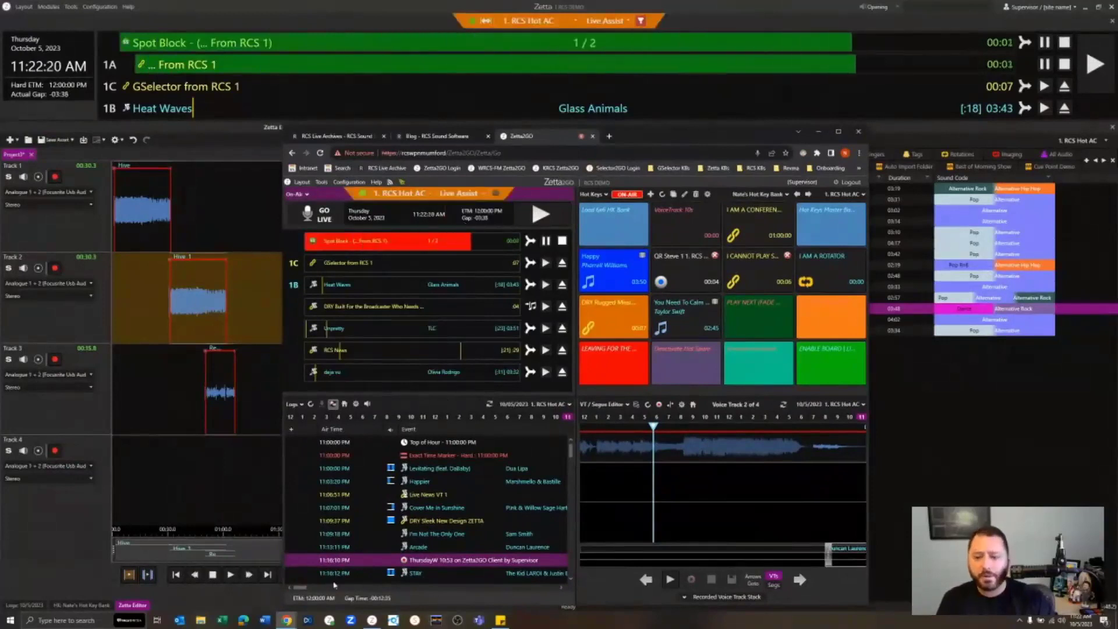
Step: Bring the Zetta2GO log to the event now on air and replace the VT / Segue Editor with the System Monitor
drag(300, 588, 314, 592)
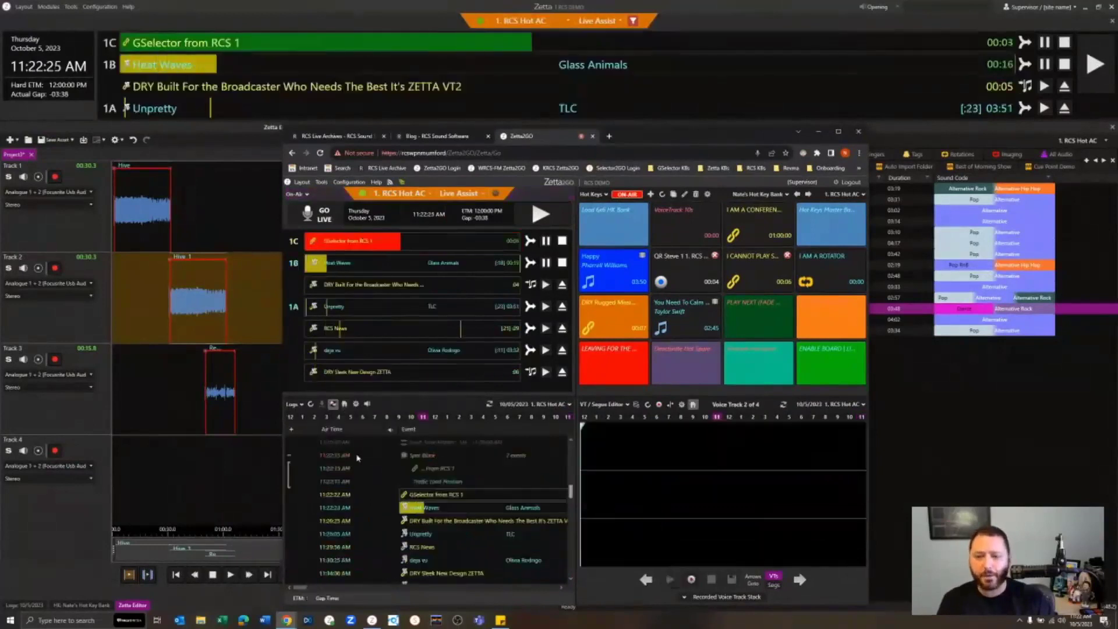
click(605, 405)
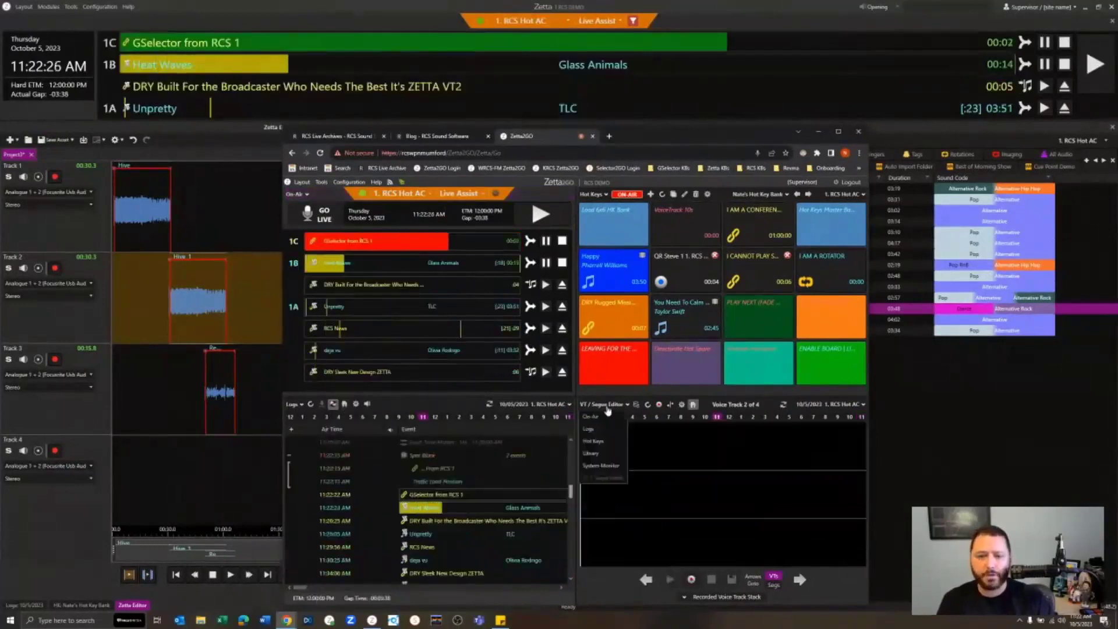
click(600, 457)
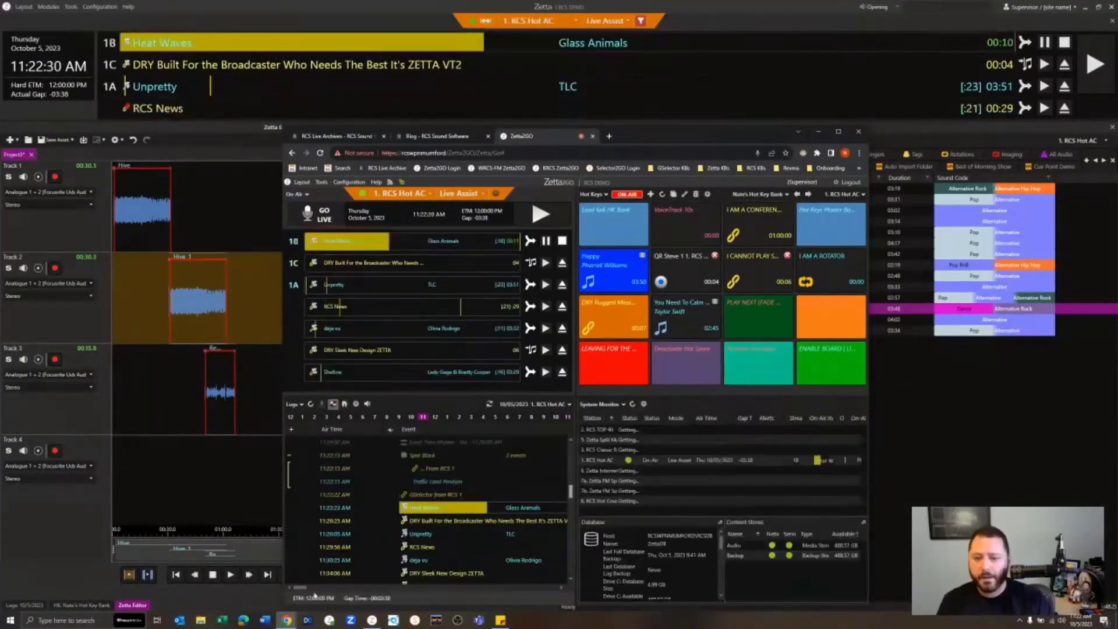
Step: Turn the skip for the "DRY Built For the Broadcaster" log event on and off again, and maximize the browser window
drag(302, 588, 562, 593)
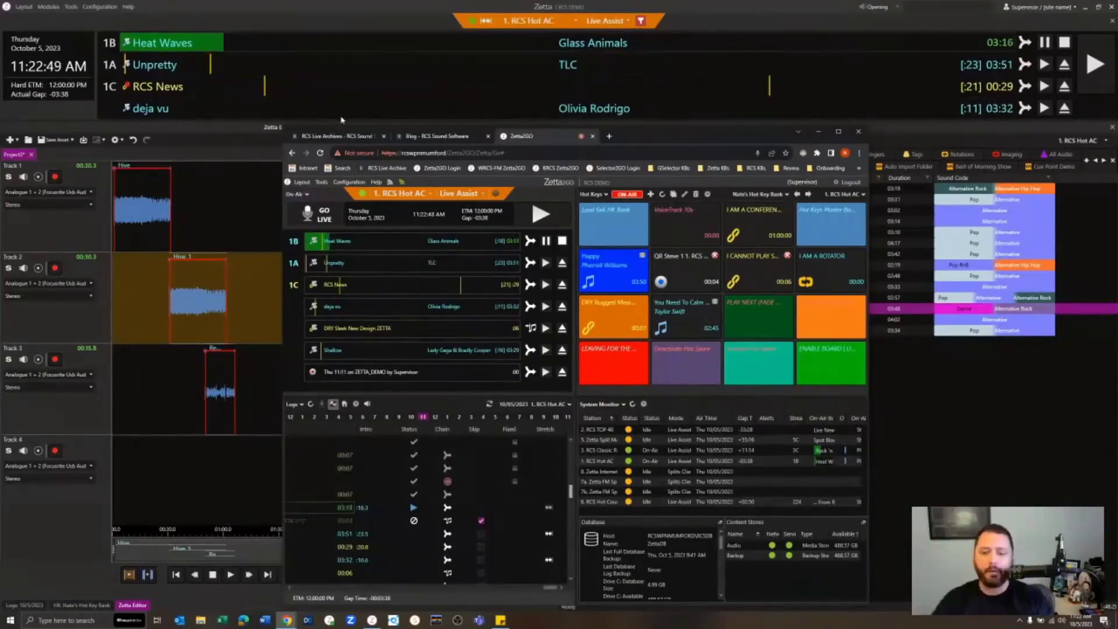
click(481, 522)
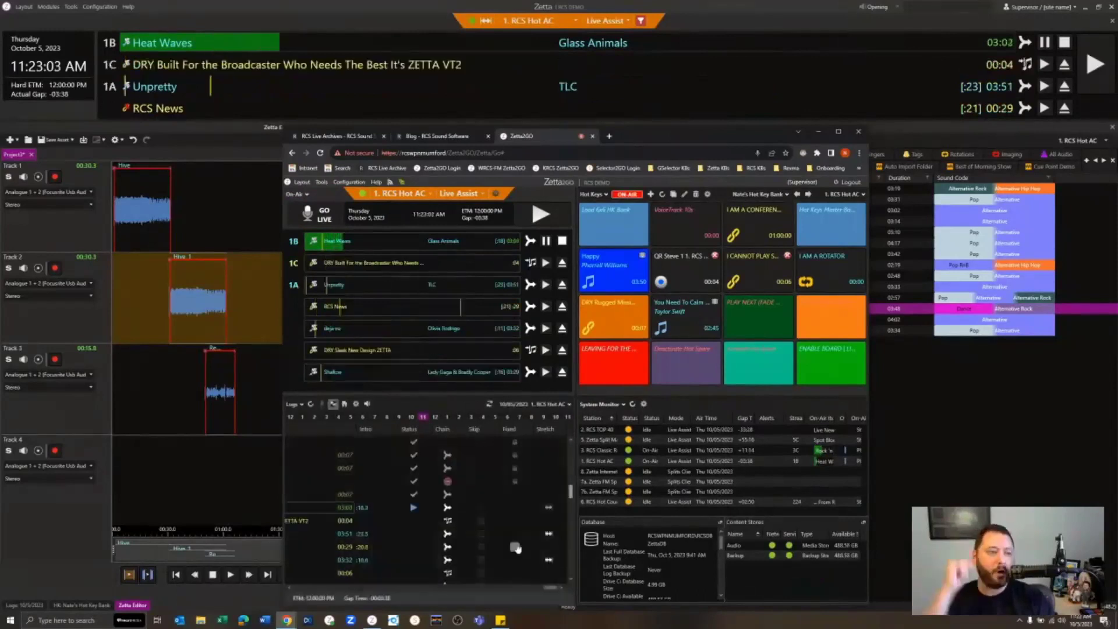
double_click(630, 131)
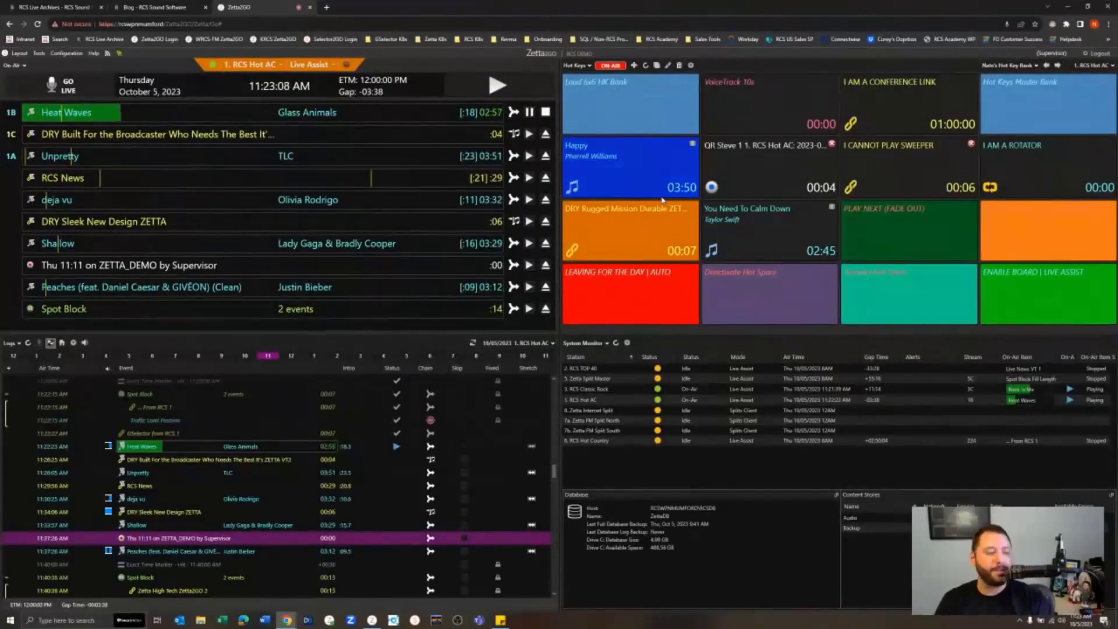
Step: Return to the desktop Zetta window and look through its on-air station list without changing the station
mouse_move(221, 495)
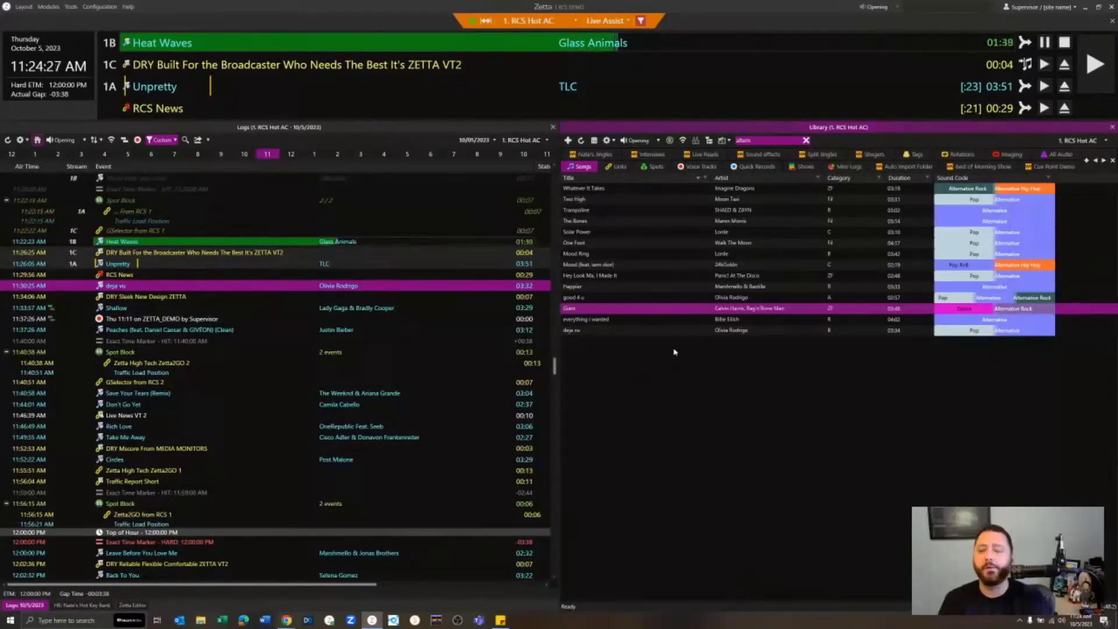
click(577, 22)
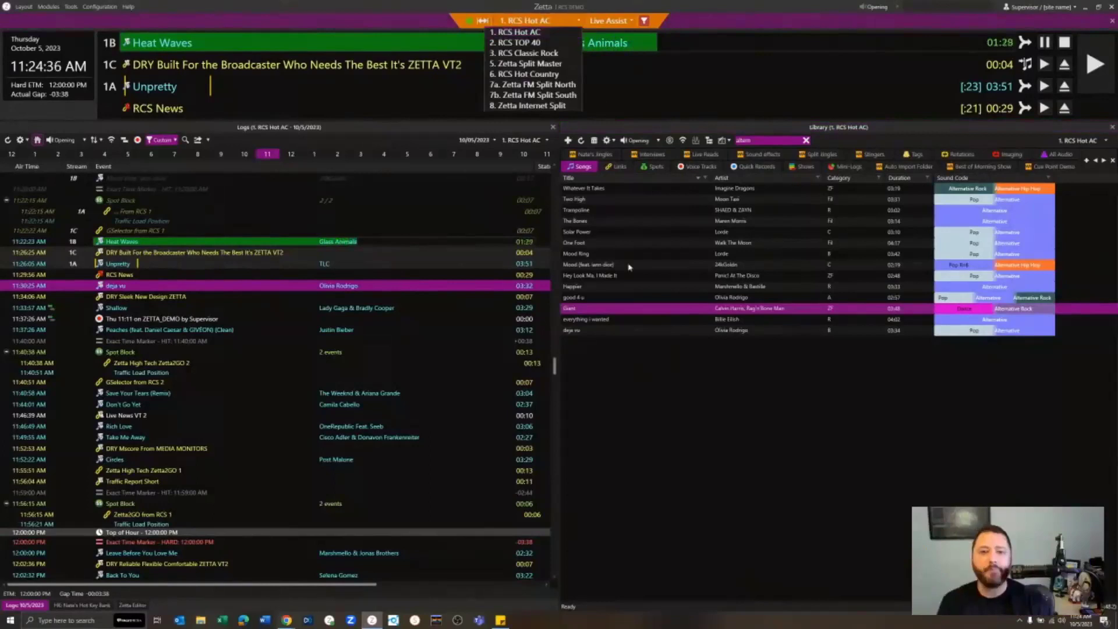
click(712, 116)
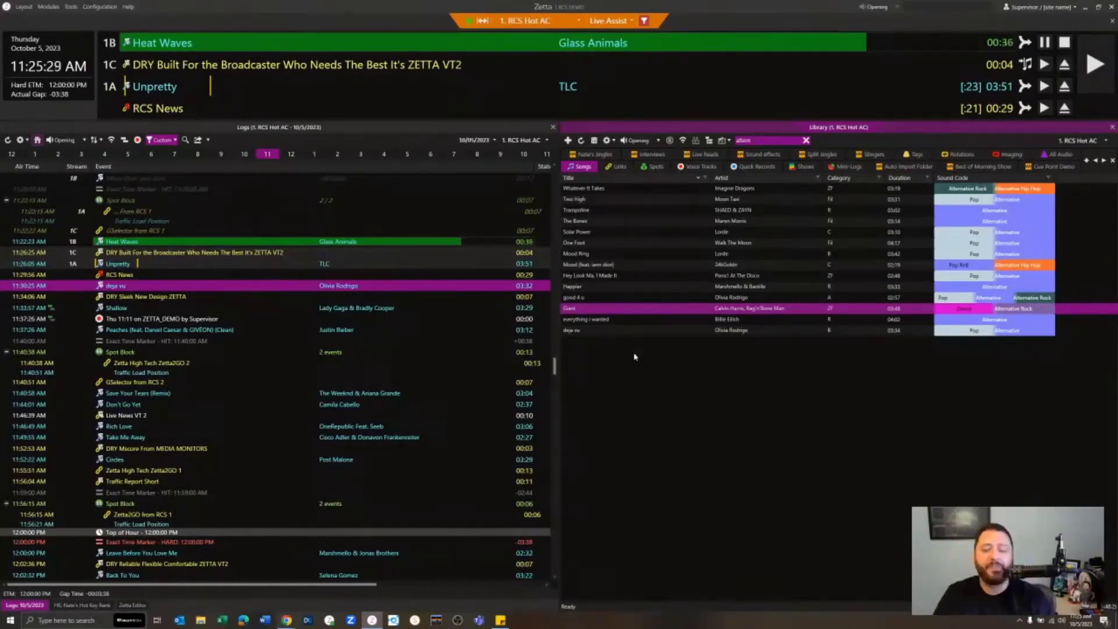
Step: View the Zetta Editor, return to the log, and select the "GSelector from RCS 2" and 11:40:38 Spot Block events in turn
click(143, 606)
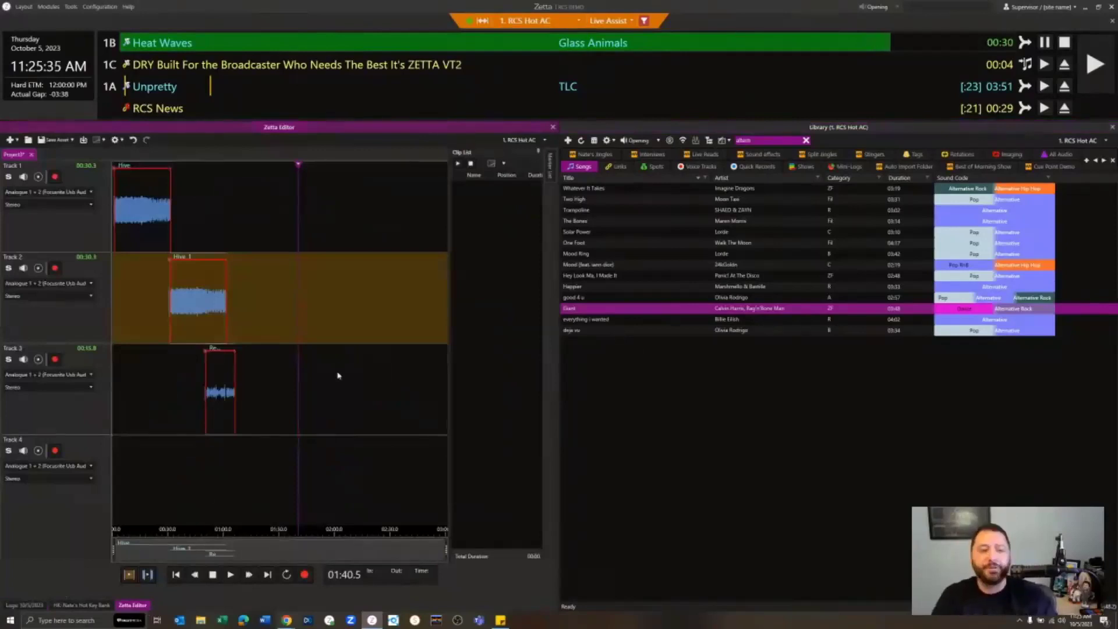
click(23, 606)
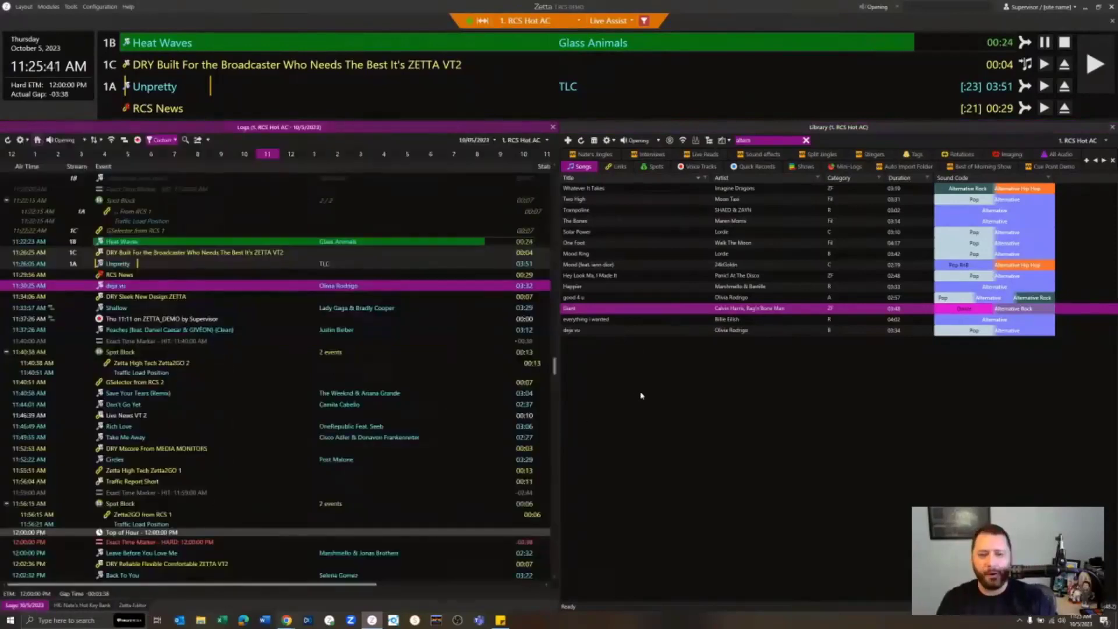
click(445, 584)
drag(408, 585, 241, 585)
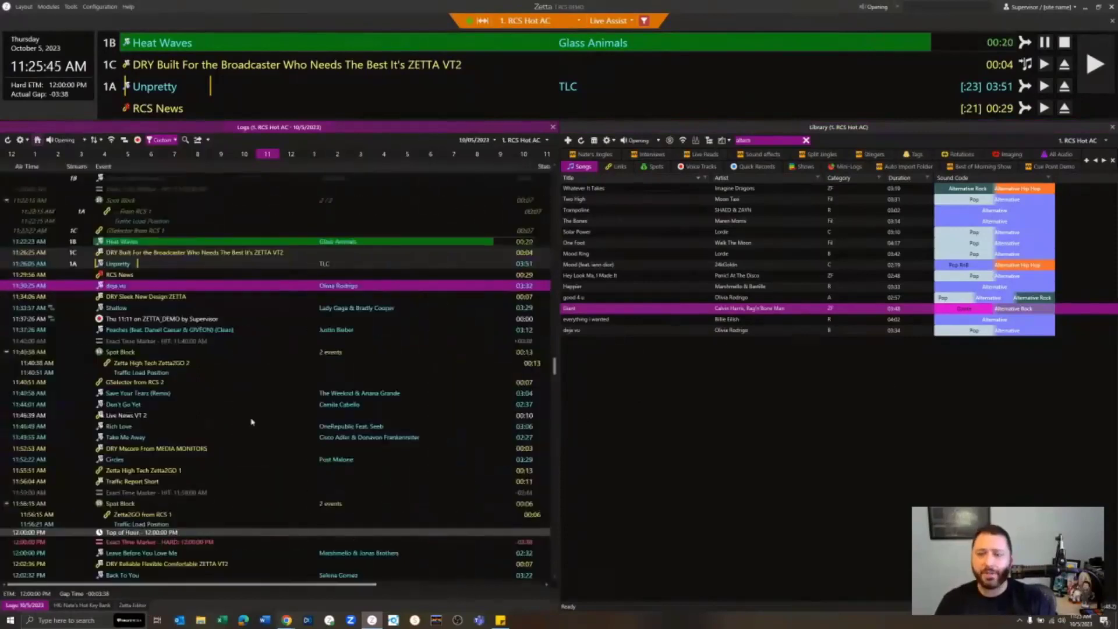
click(175, 384)
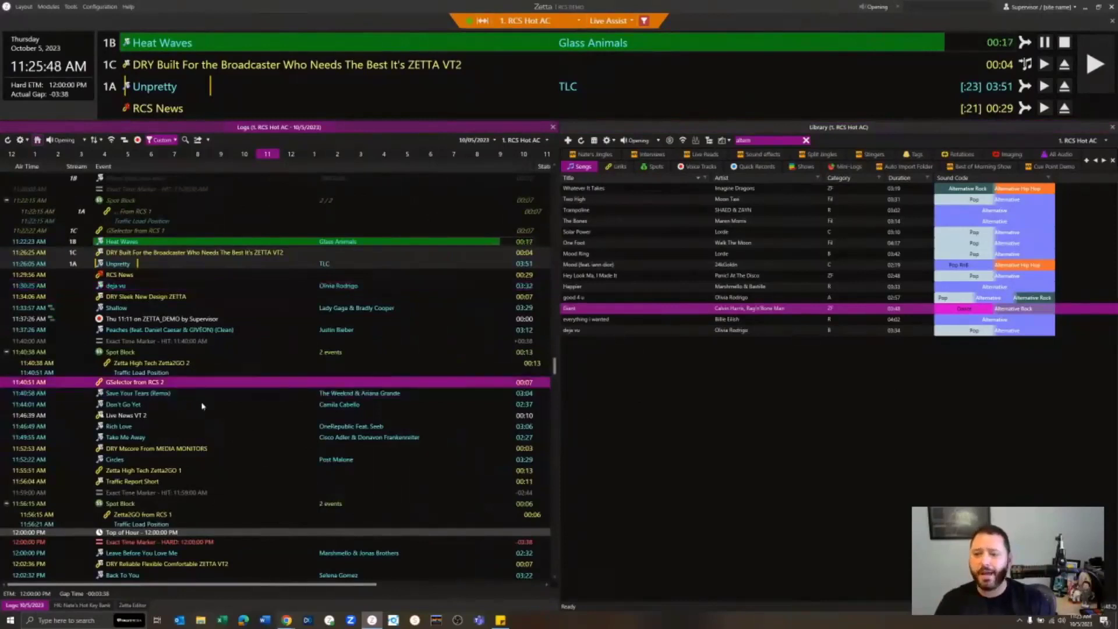
click(158, 354)
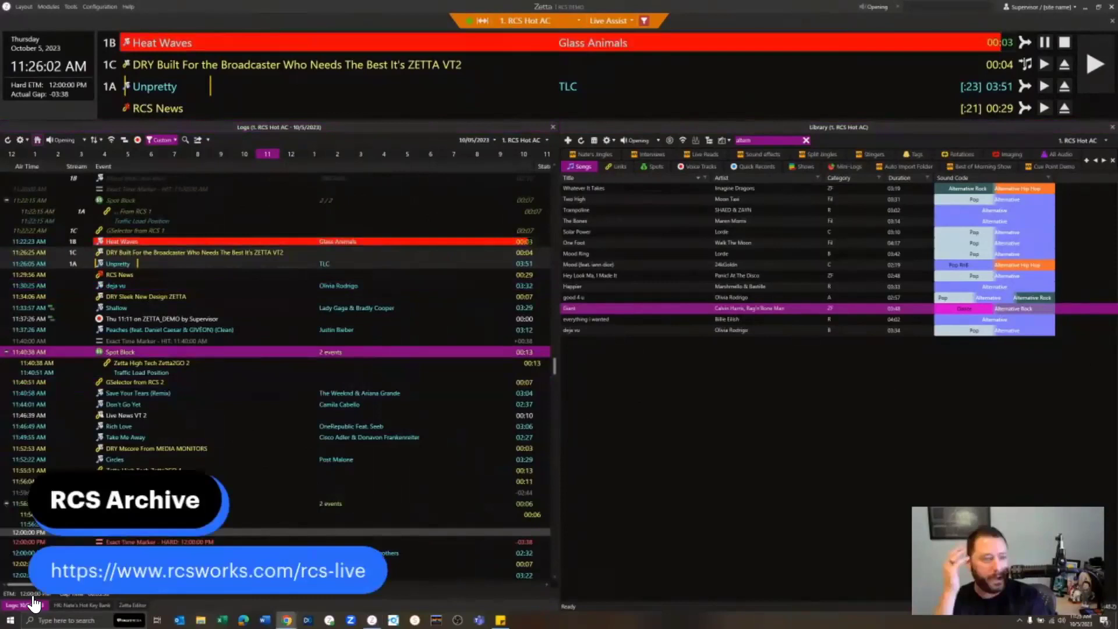
Step: Exit the full-screen view of the Zetta walkthrough video and close its browser tab
mouse_move(686, 575)
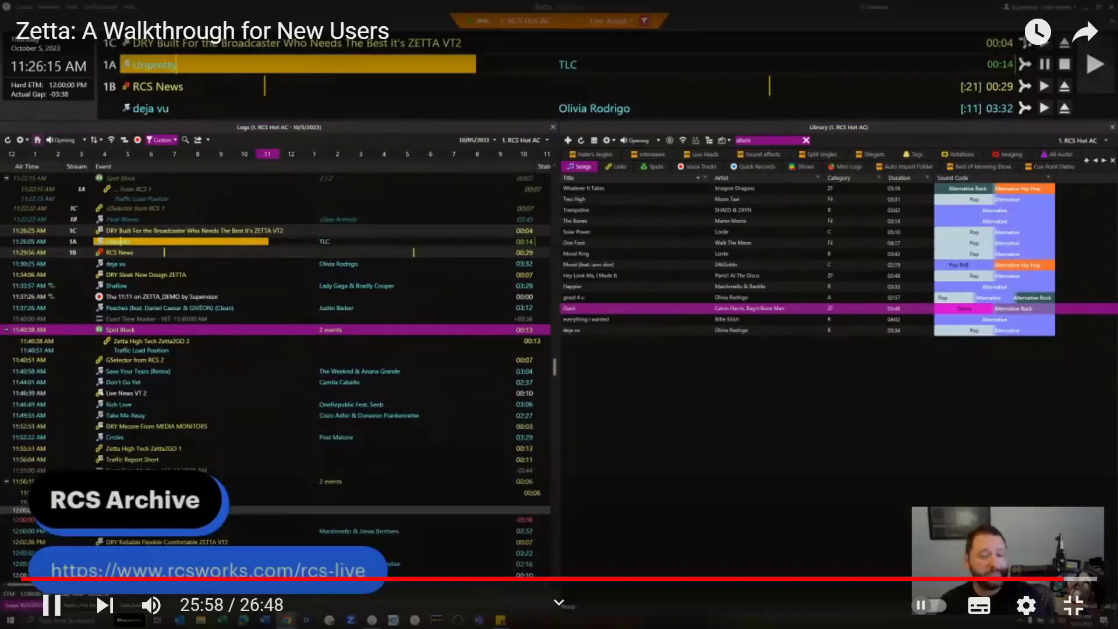
click(1073, 605)
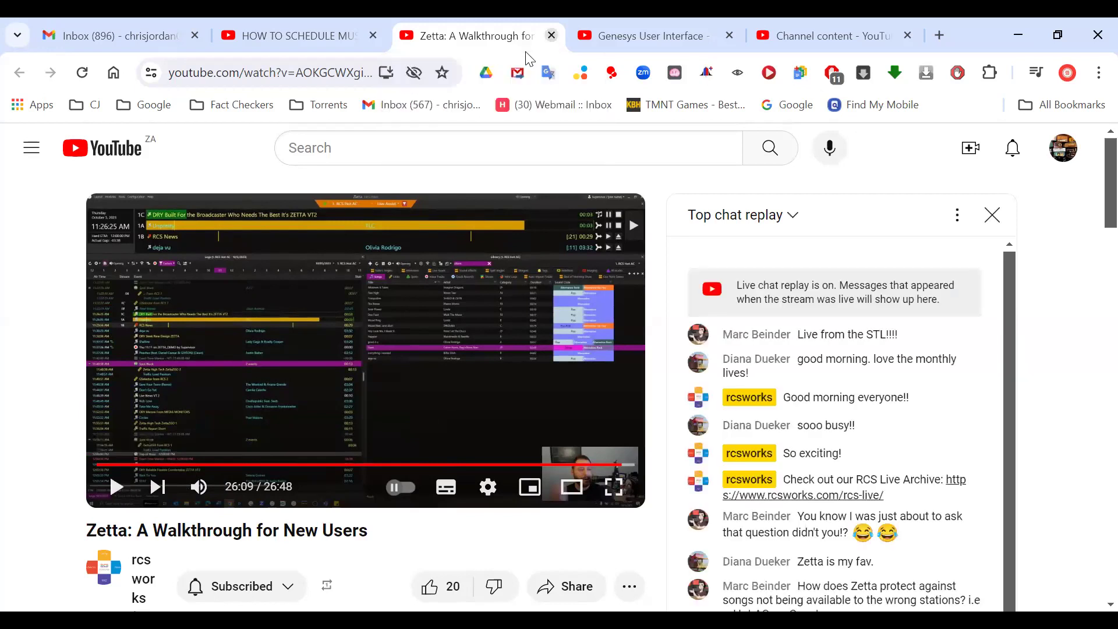
key(ctrl+w)
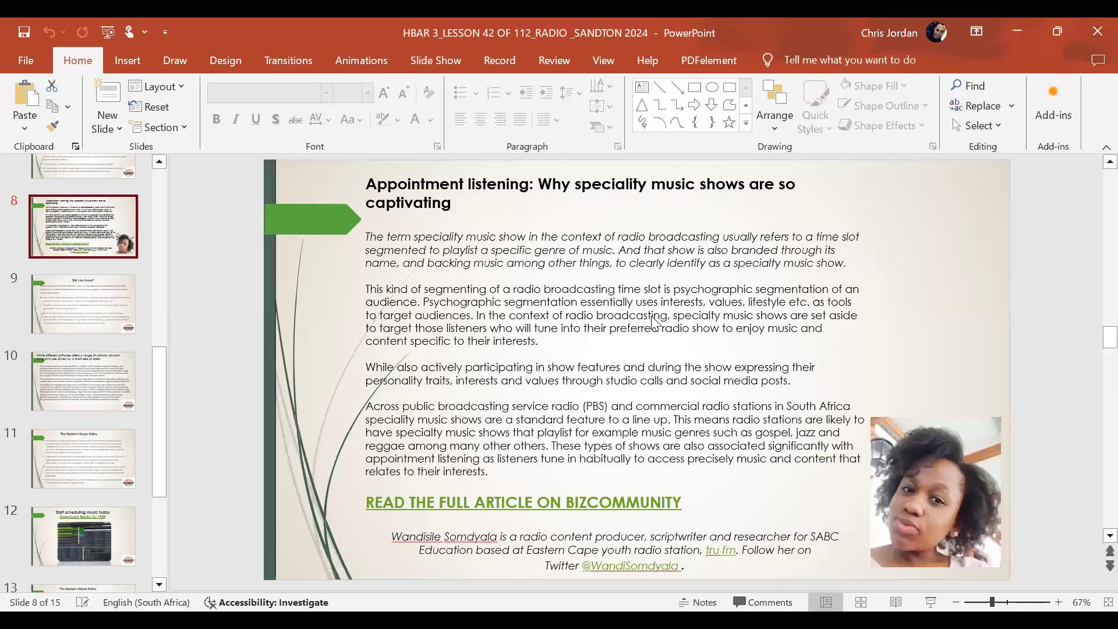
Step: Review the speciality music shows slide in the PowerPoint lesson and go on to slide 9, "Did you know?"
click(616, 356)
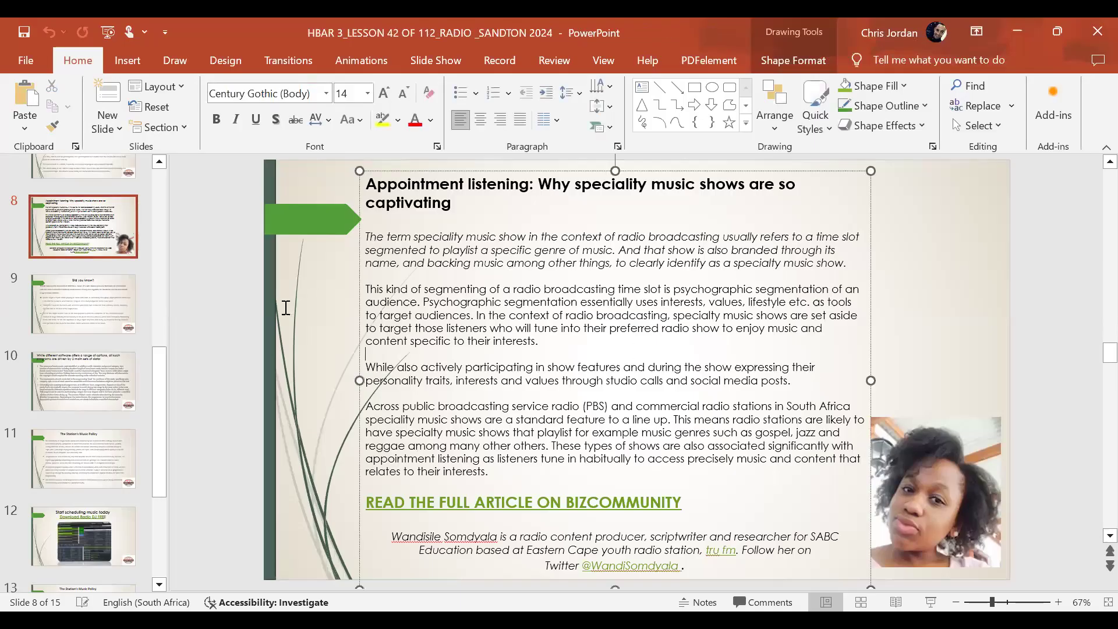
click(285, 310)
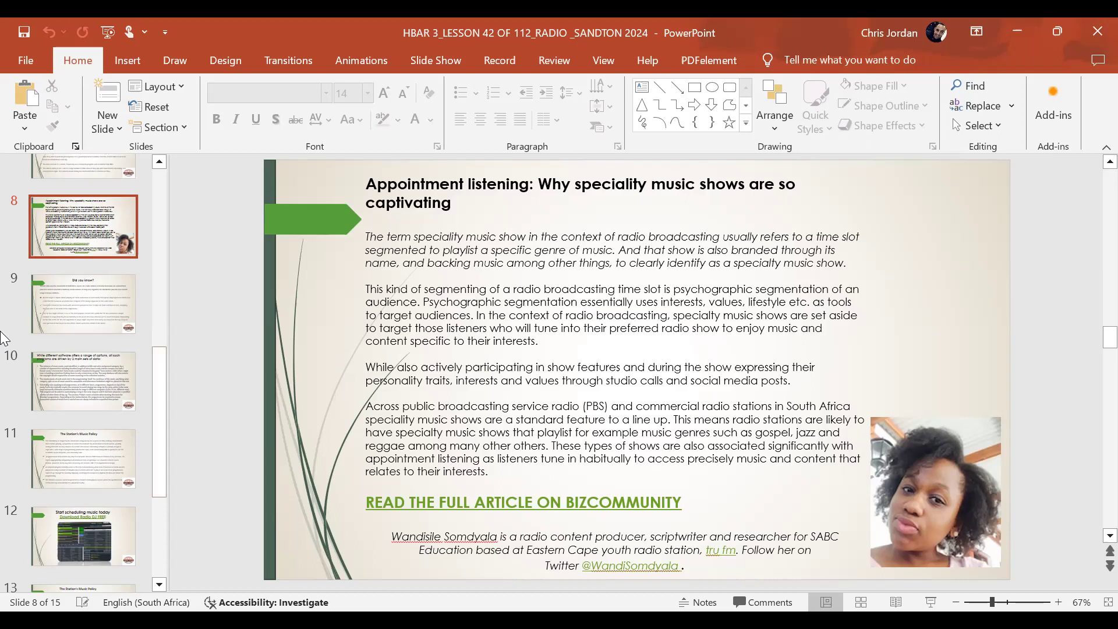
click(60, 311)
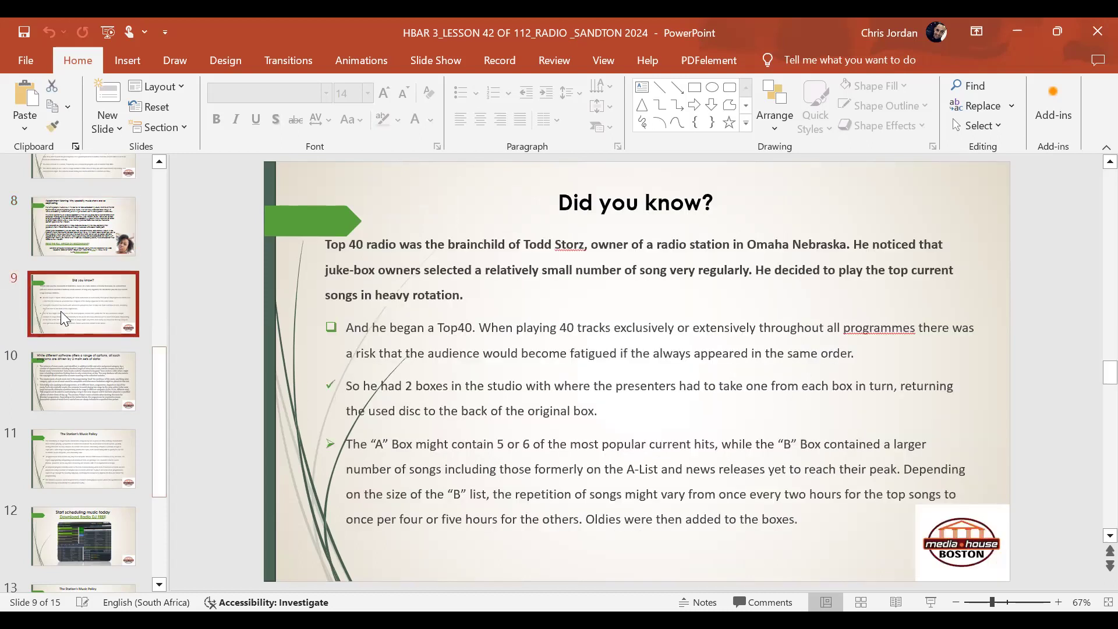
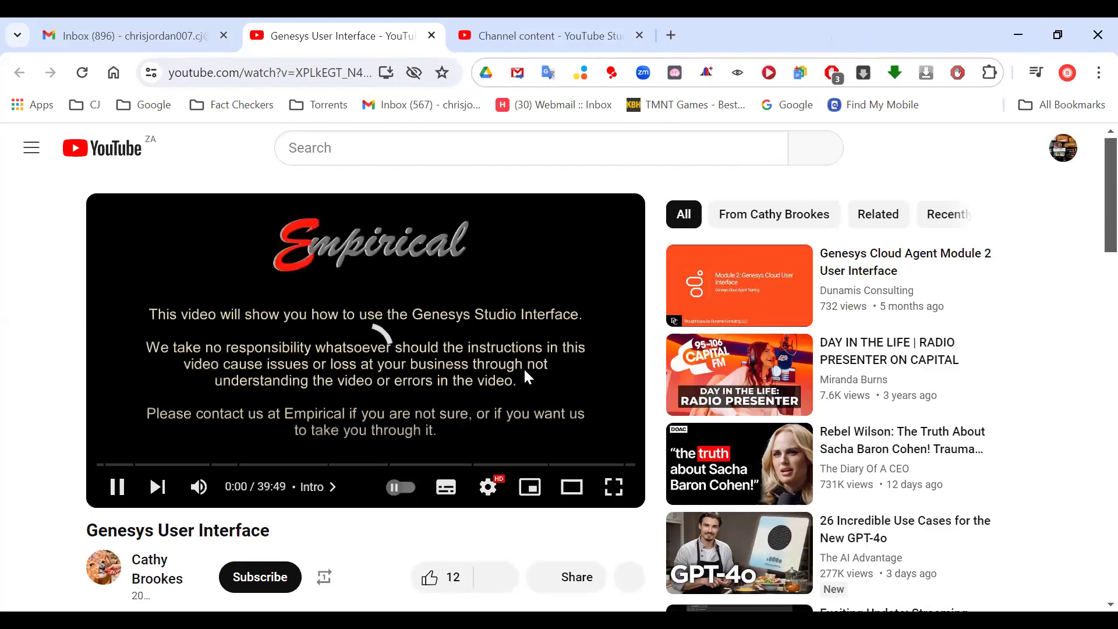
Step: Play the "Genesys User Interface" YouTube video in full screen, starting from its Main Screen chapter
click(616, 498)
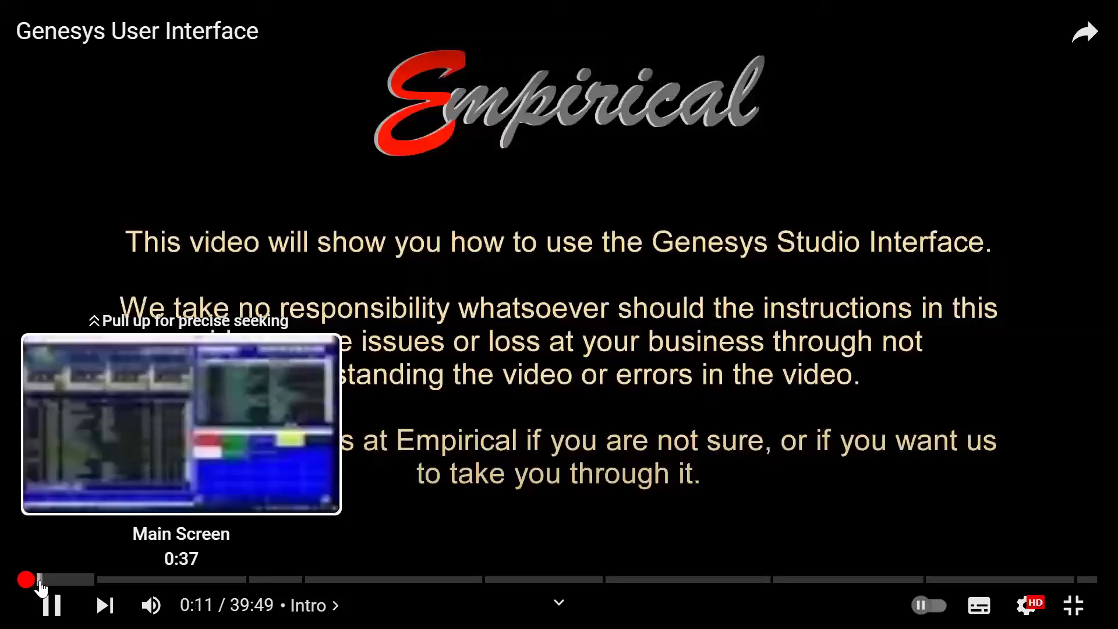
click(41, 587)
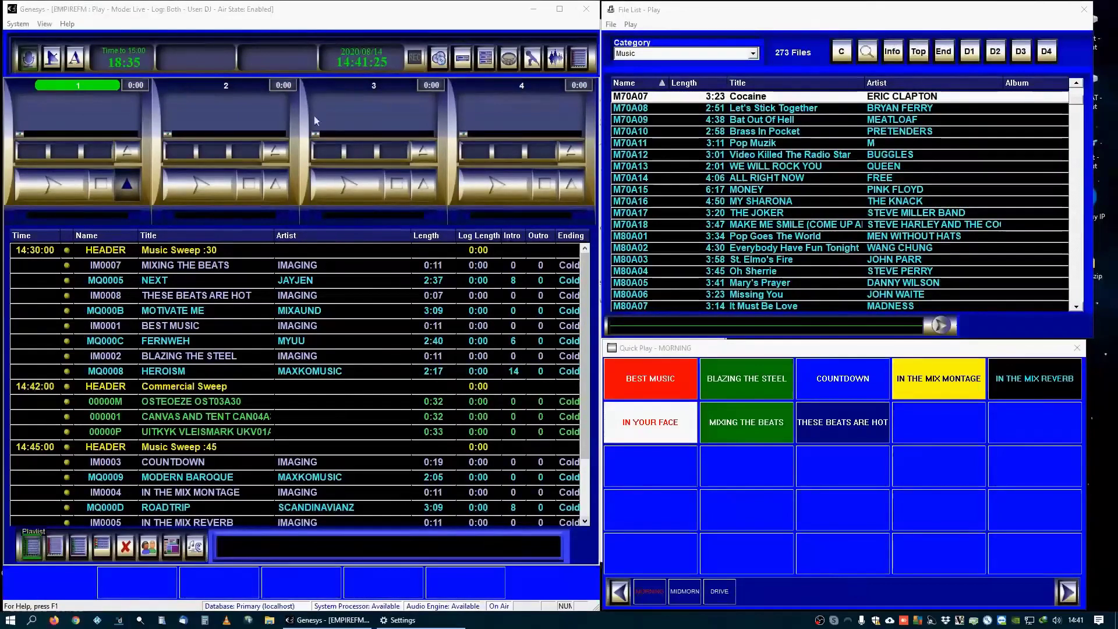
Step: Examine the Genesys playlist by selecting MIXING THE BEATS, MOTIVATE ME and the three entries of the 14:42:00 Commercial Sweep
click(310, 526)
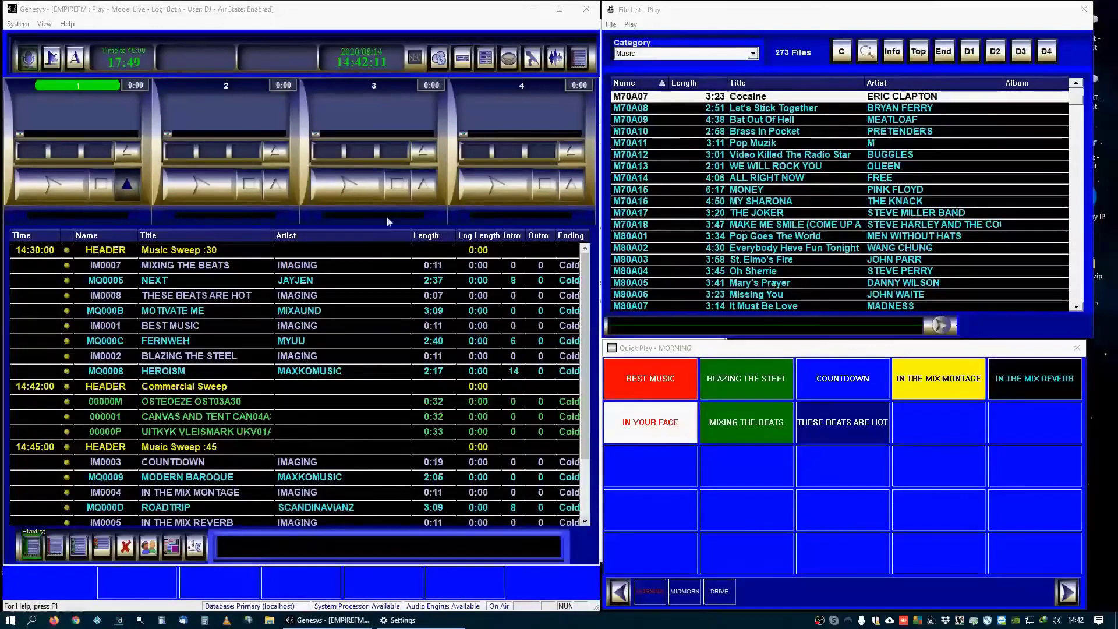
click(367, 265)
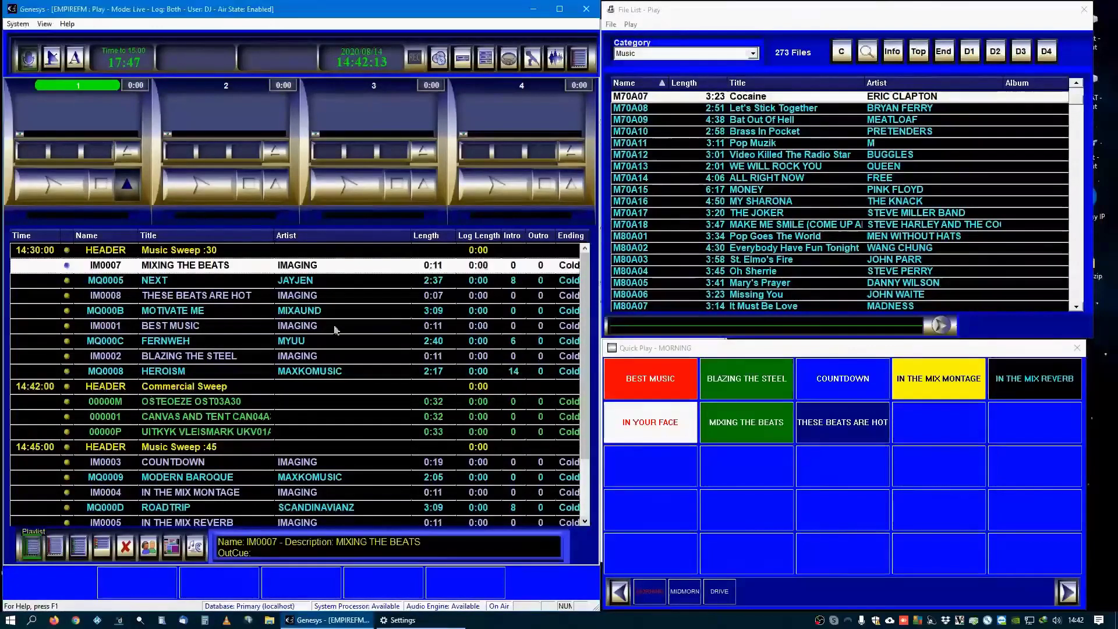
click(332, 311)
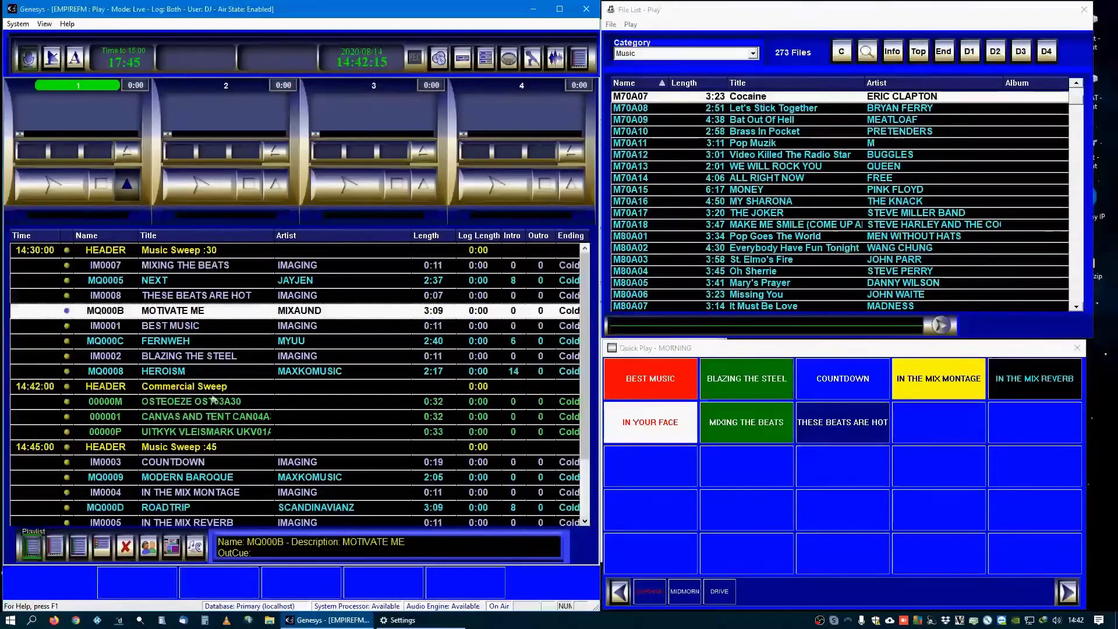
click(177, 417)
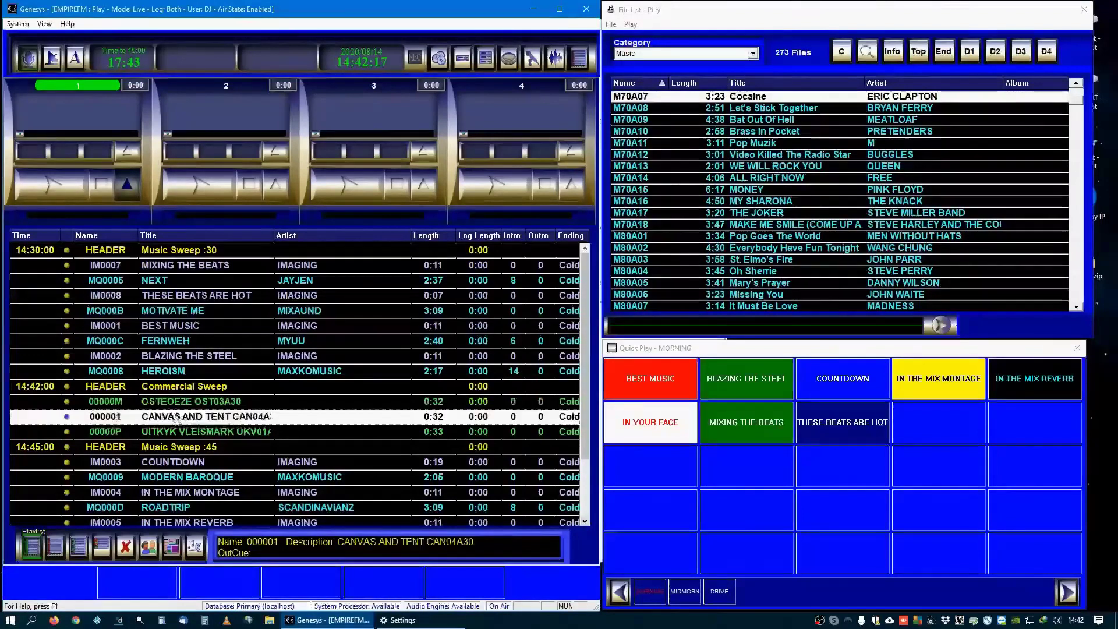
click(191, 402)
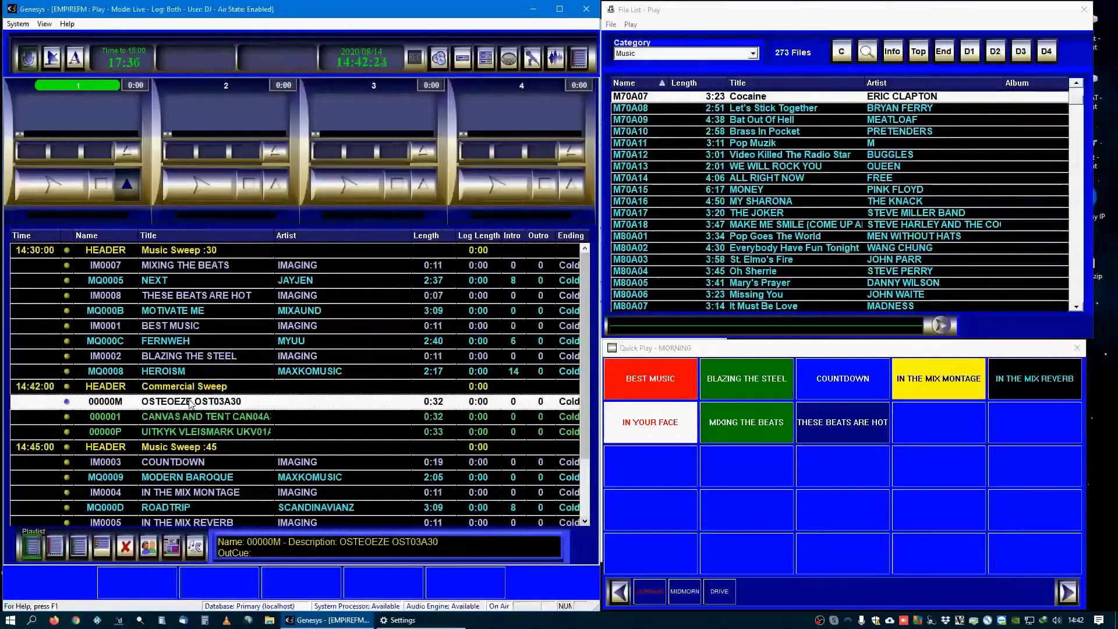
click(190, 433)
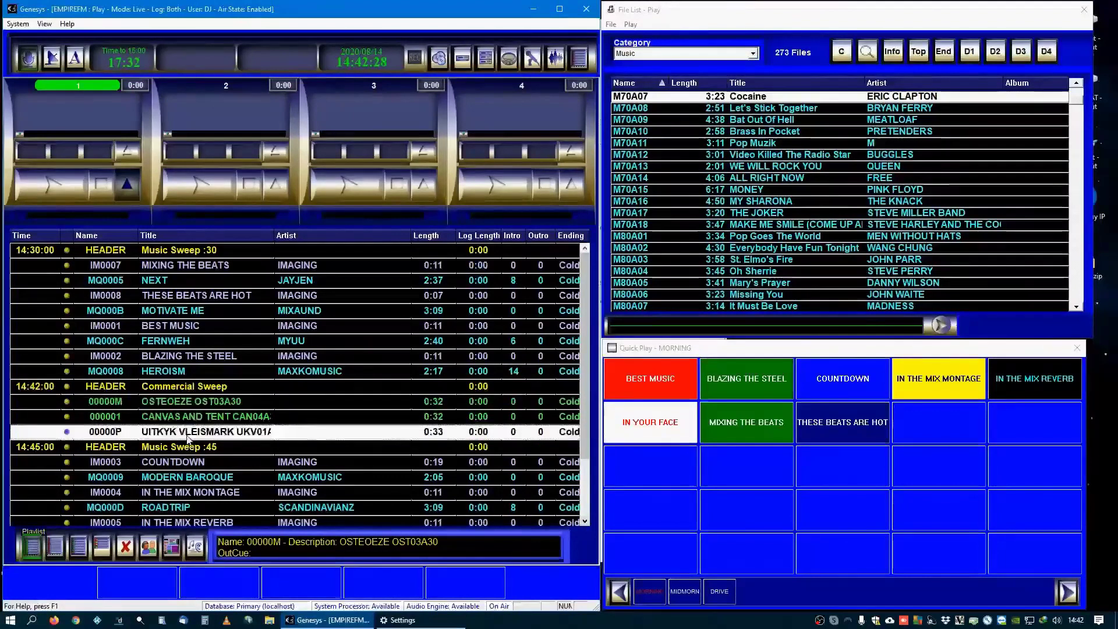
click(194, 404)
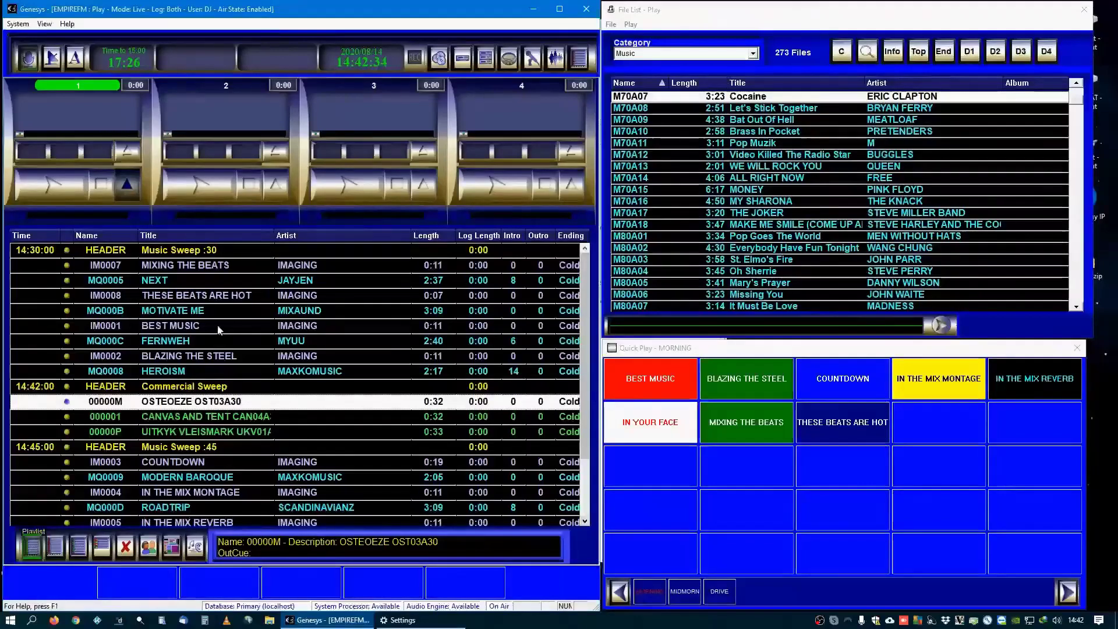
Step: Move the 14:42:00 Commercial Sweep block to the start of the playlist, above Music Sweep :30
drag(219, 330, 219, 318)
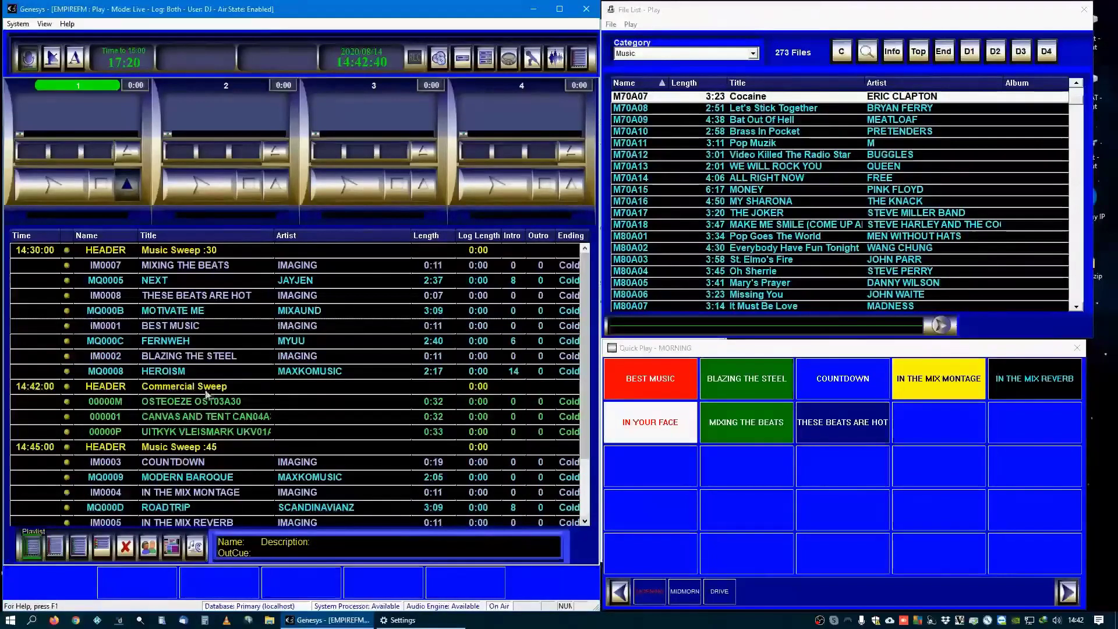
click(167, 388)
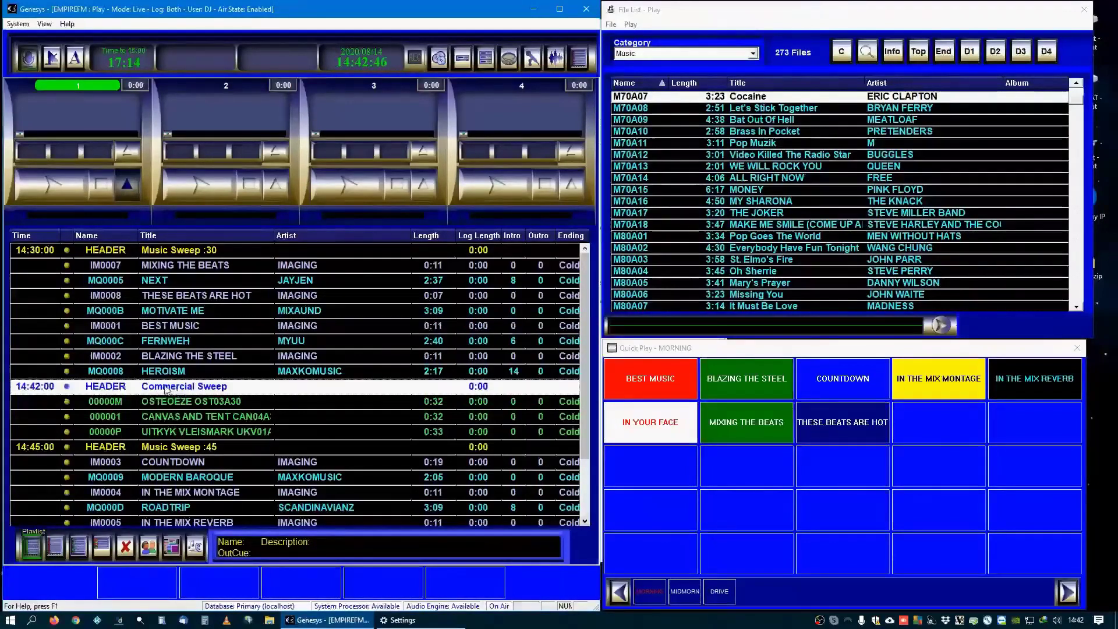
key(Delete)
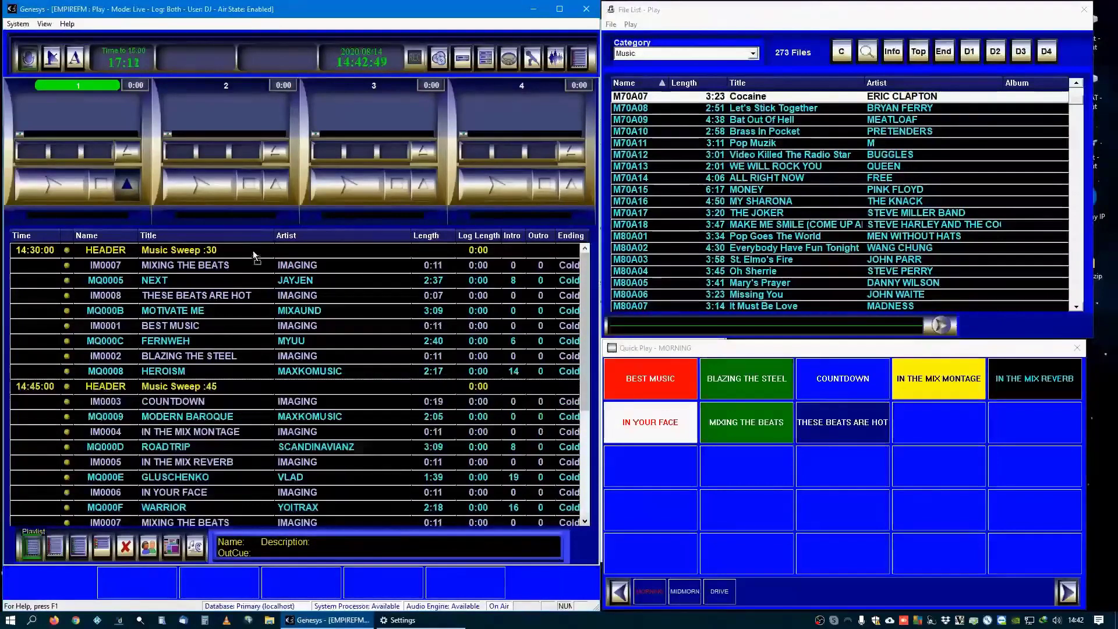
drag(253, 255, 252, 253)
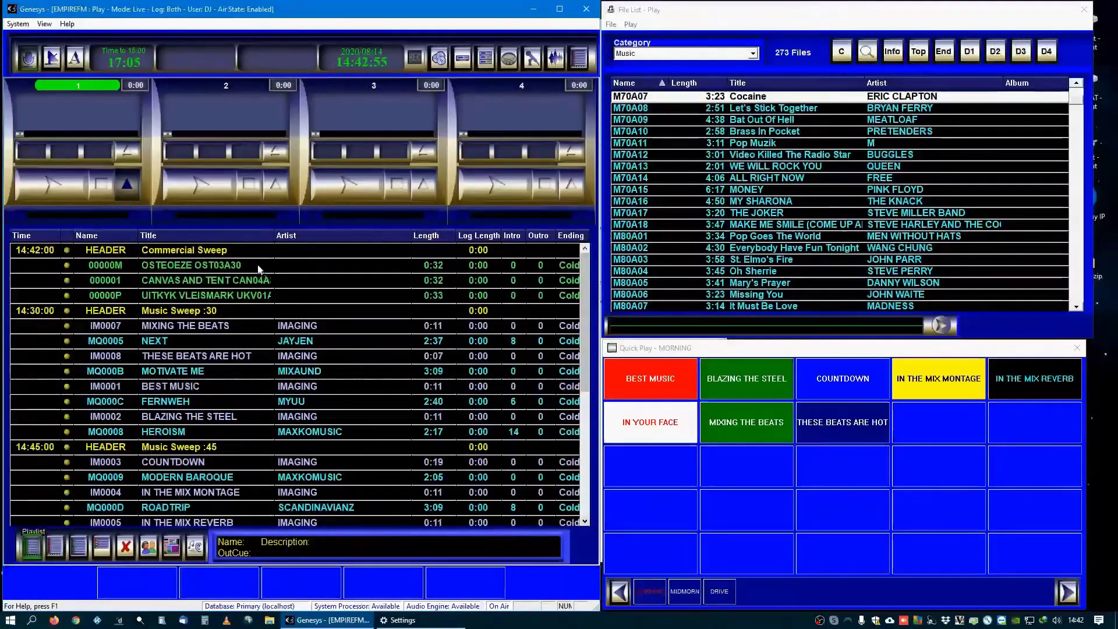
Step: Return the Commercial Sweep block to its place between HEROISM and the Music Sweep :45 header
click(195, 254)
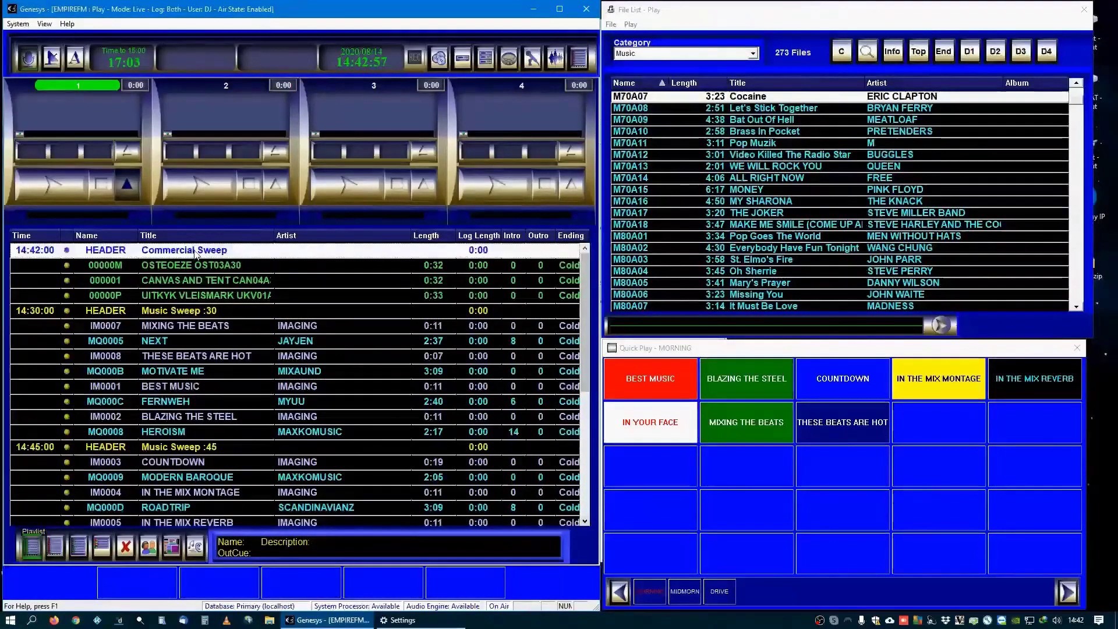
scroll(211, 402, down, 2)
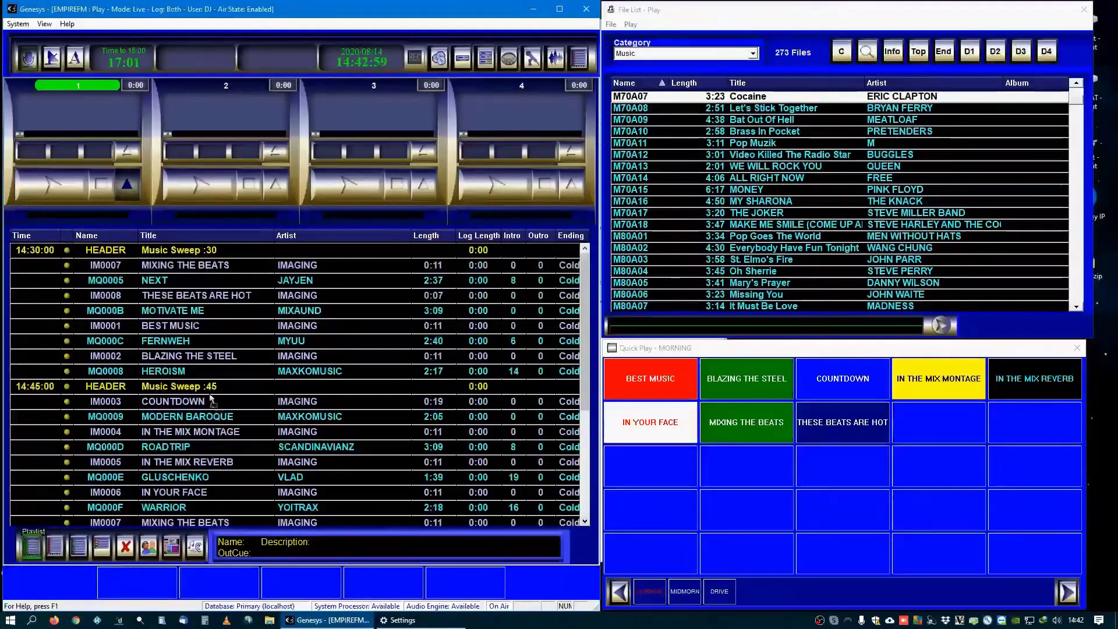
drag(211, 400, 211, 393)
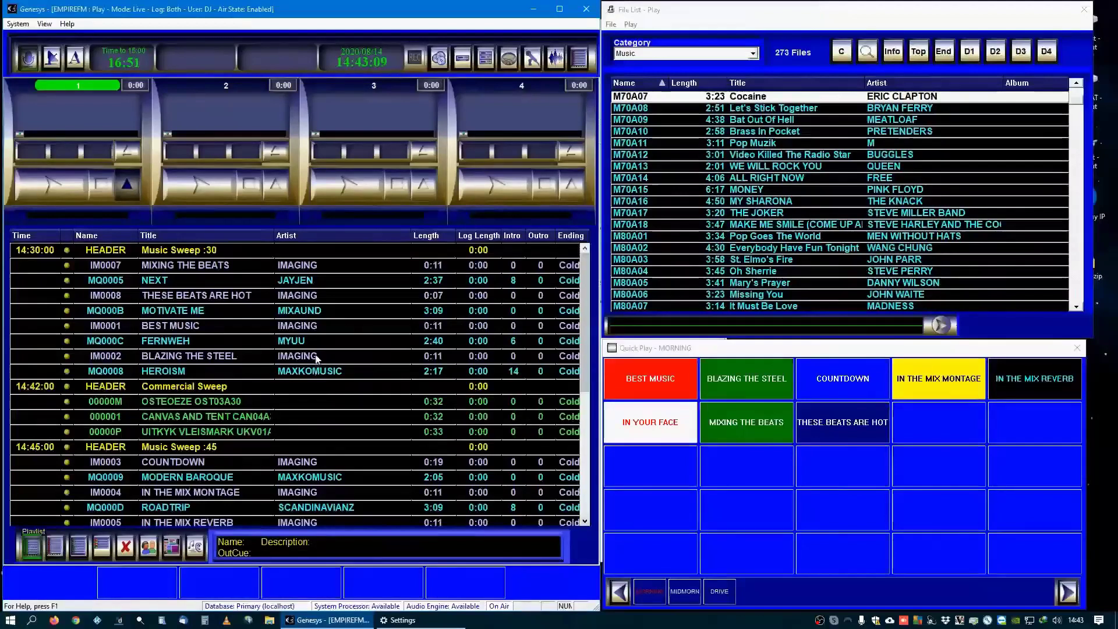
drag(316, 359, 326, 460)
drag(330, 358, 311, 456)
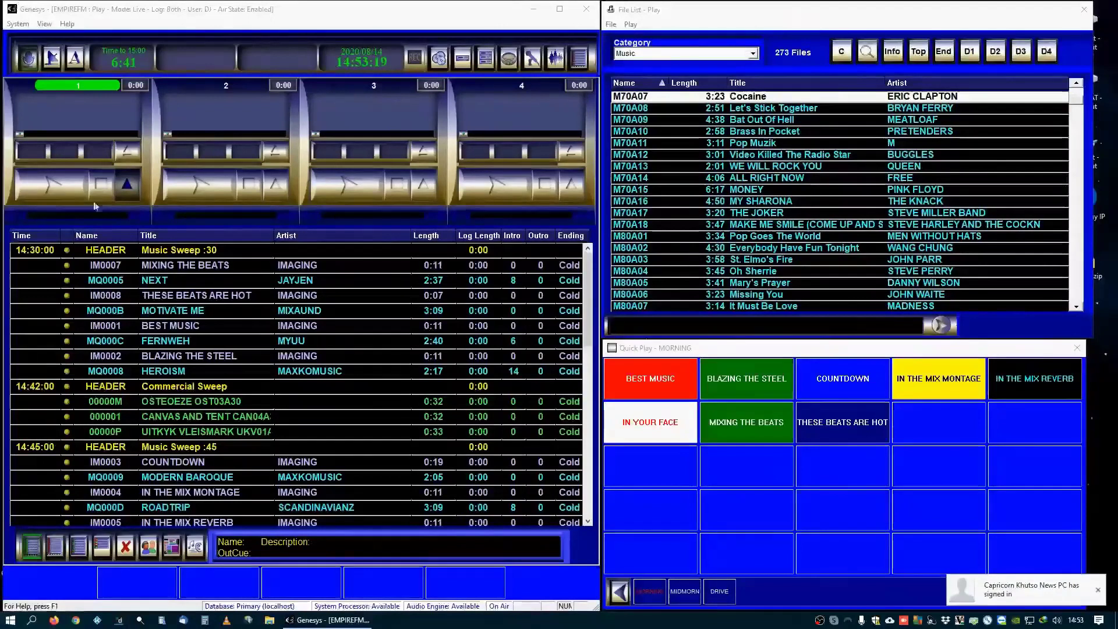
Step: Play and stop MIXING THE BEATS on player 1, and play and pause NEXT while toggling the player's sequence mode
click(63, 194)
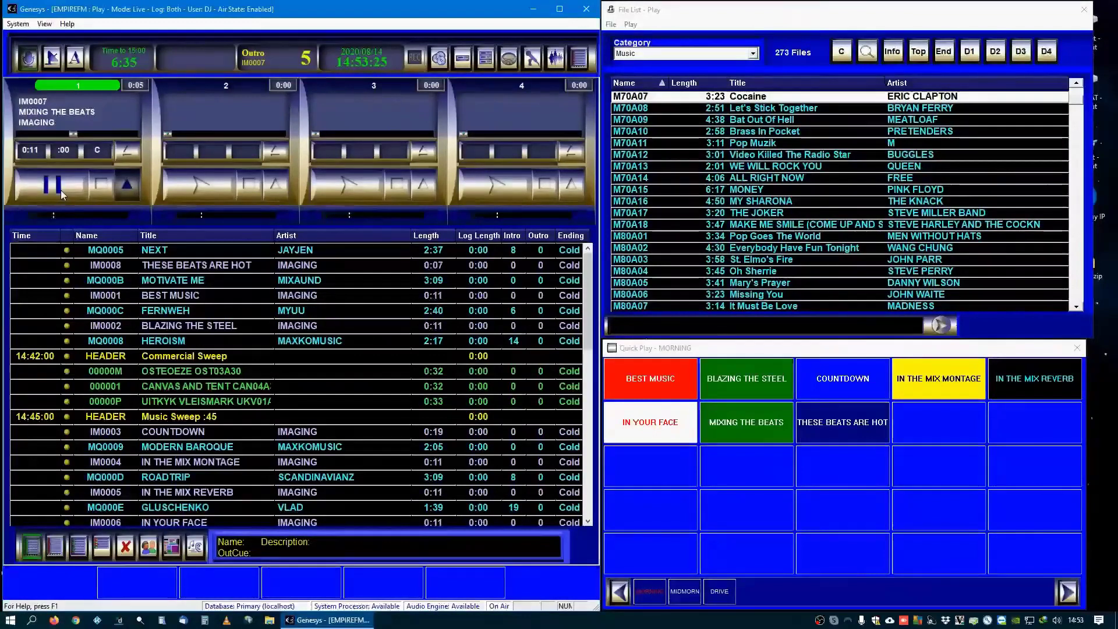
click(96, 186)
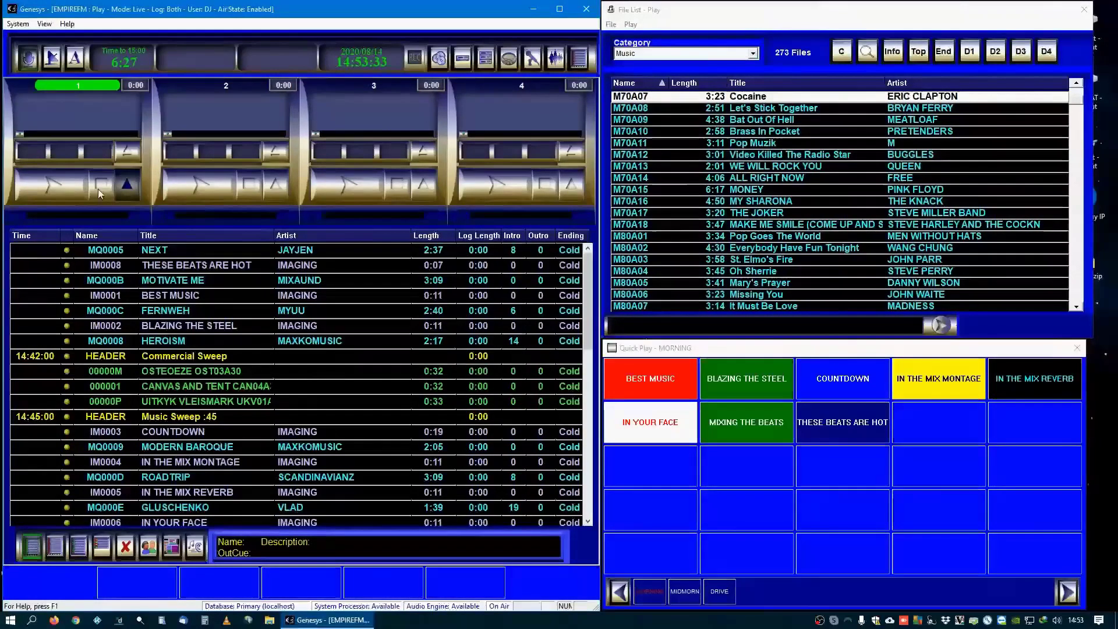
click(127, 184)
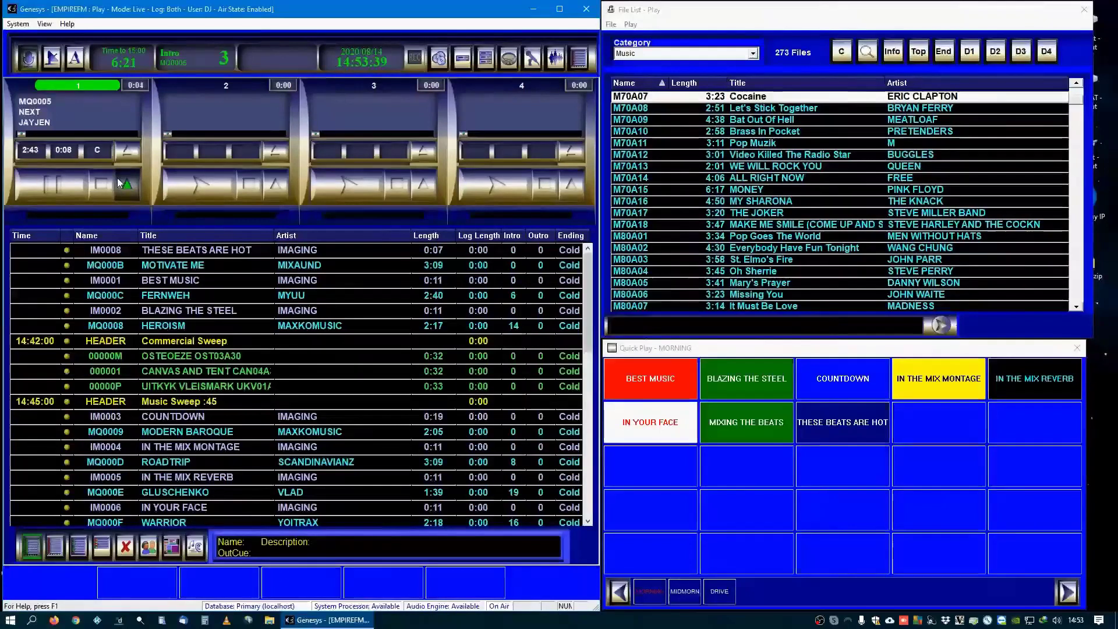
click(59, 188)
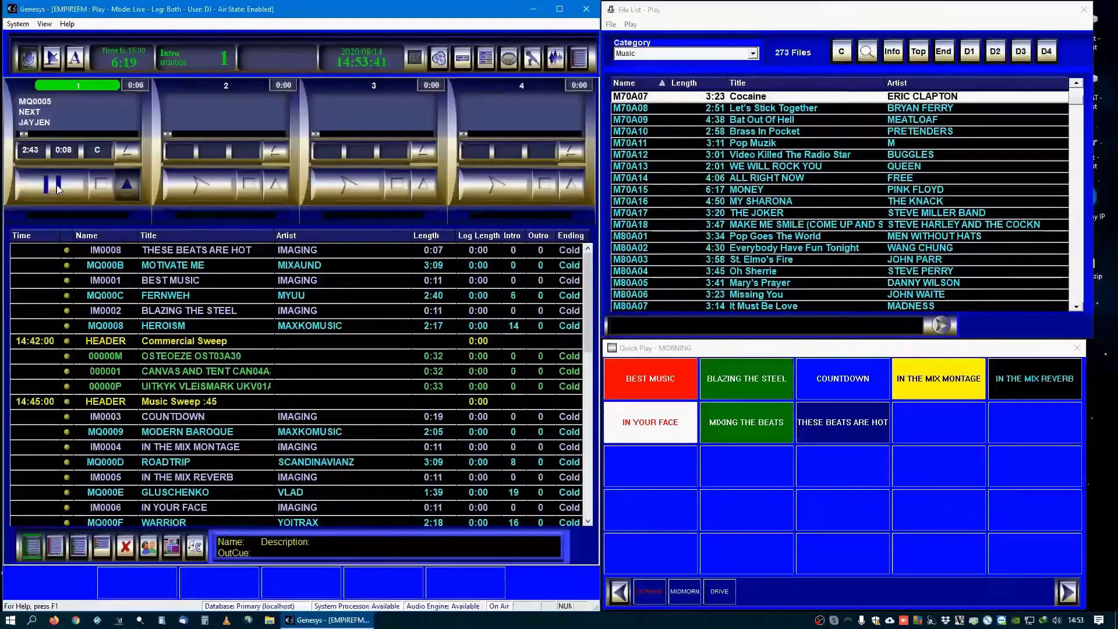
click(58, 188)
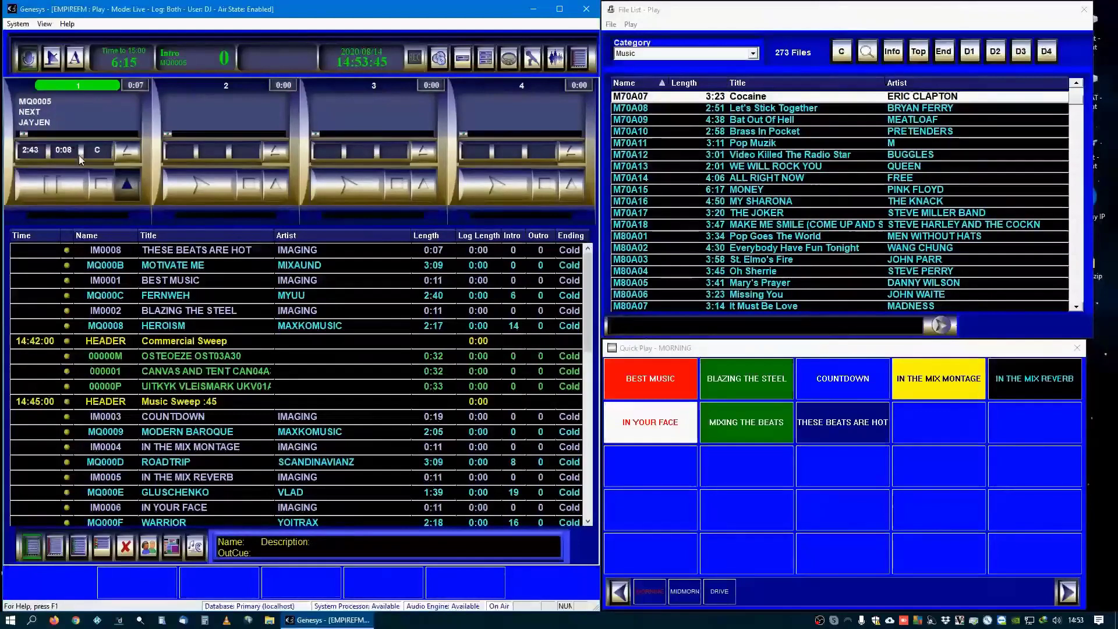
click(127, 185)
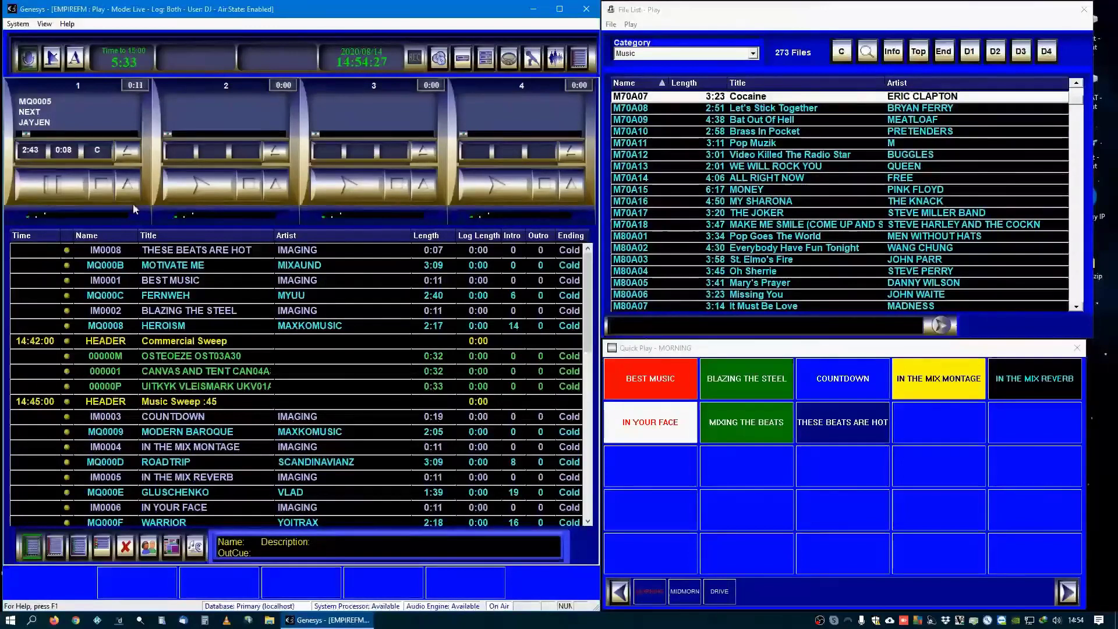
click(68, 187)
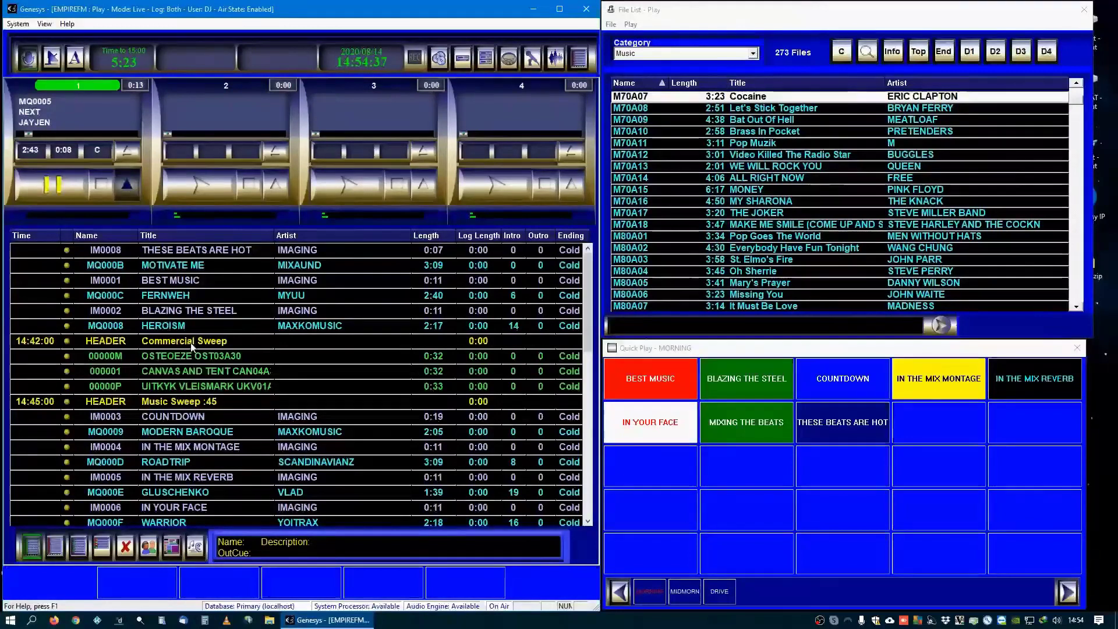
Step: Stop NEXT and reorder the playlist to begin with THESE BEATS ARE HOT, MOTIVATE ME and the Commercial Sweep
drag(191, 343, 192, 252)
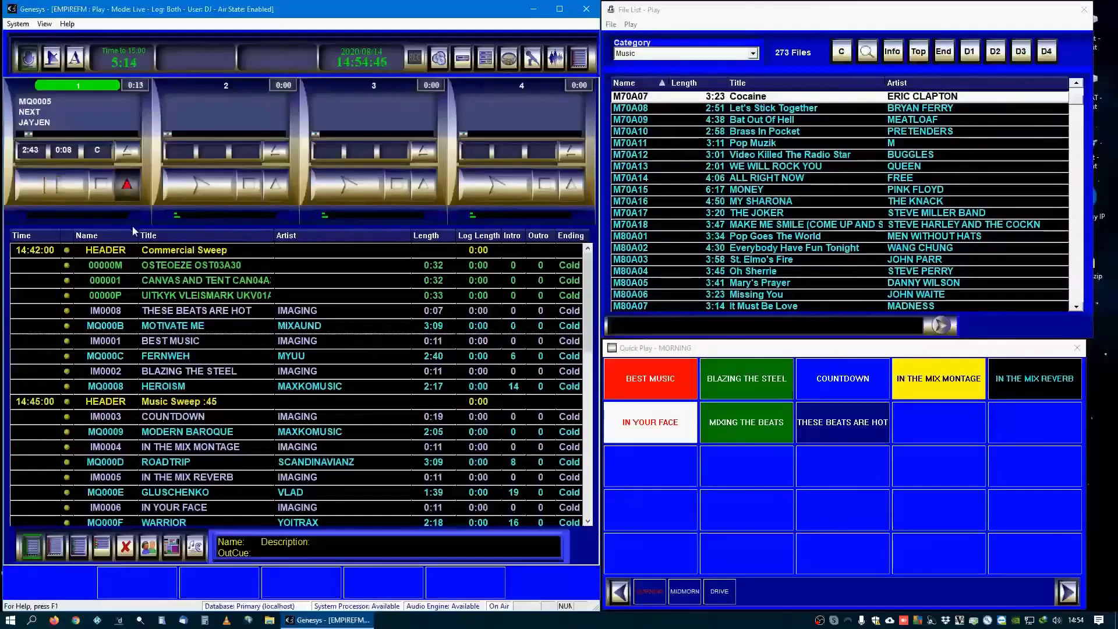
drag(183, 330, 171, 251)
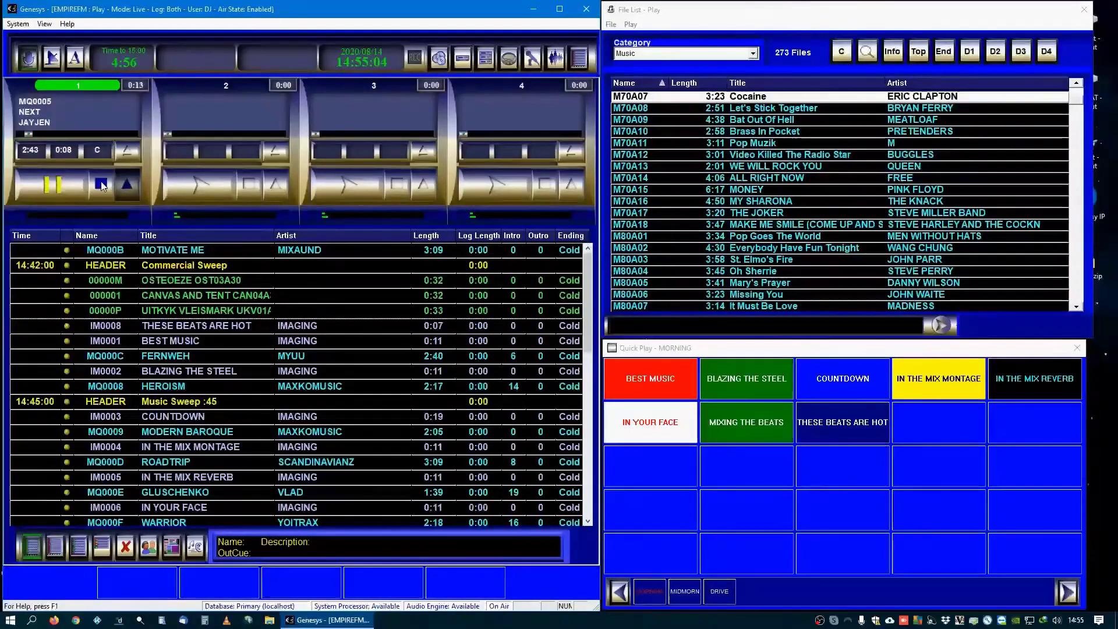
click(101, 184)
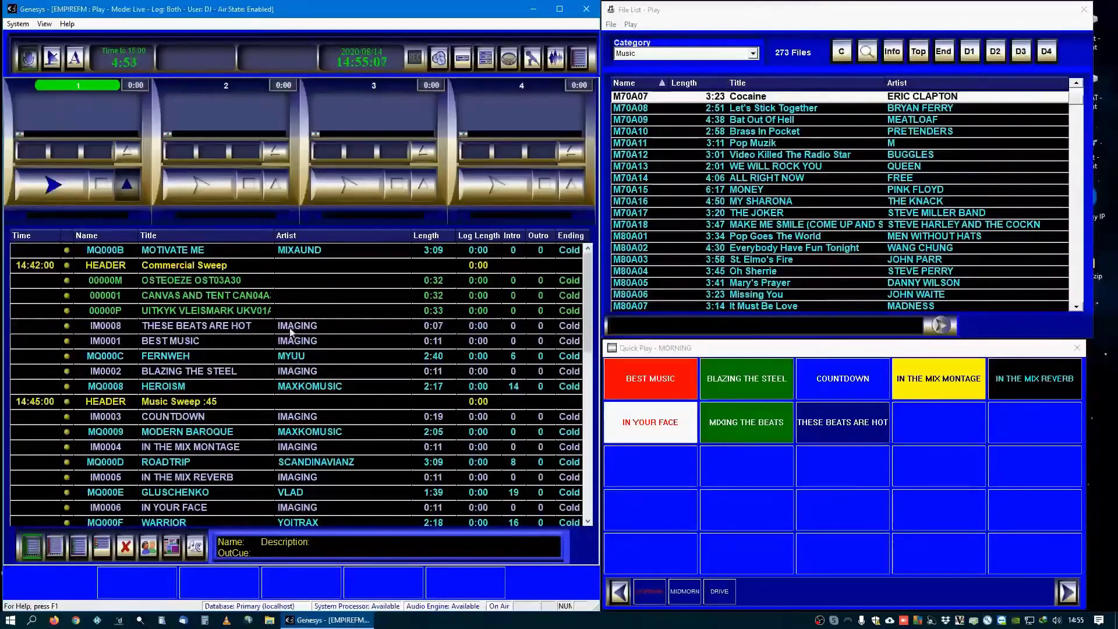
drag(291, 332, 210, 266)
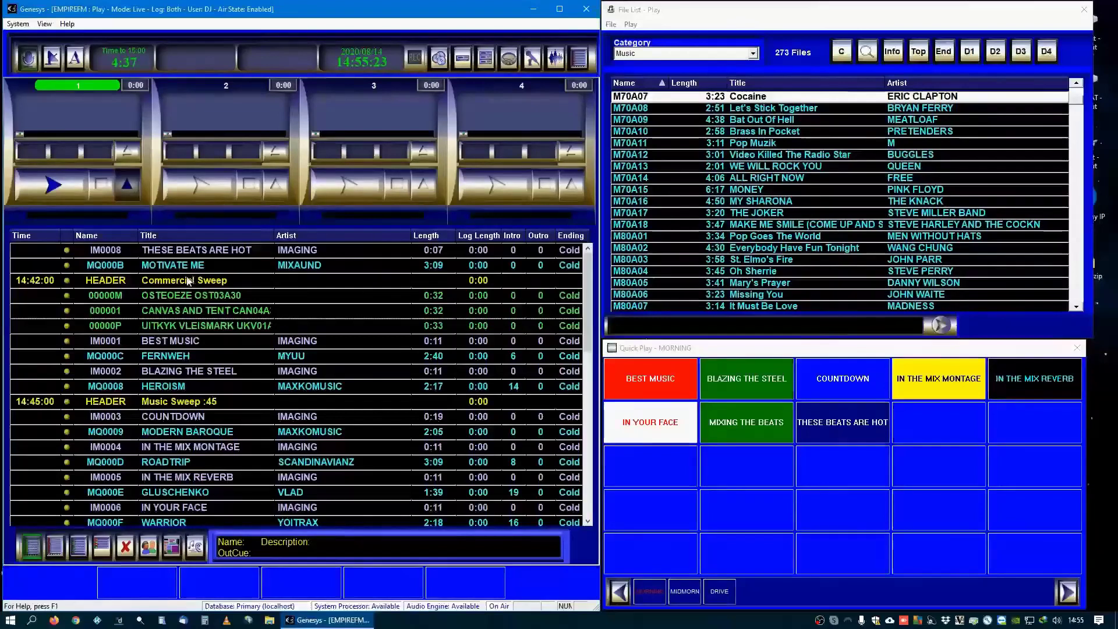
Step: Run the playlist on player 1 into MOTIVATE ME and move FERNWEH above the Commercial Sweep
click(56, 186)
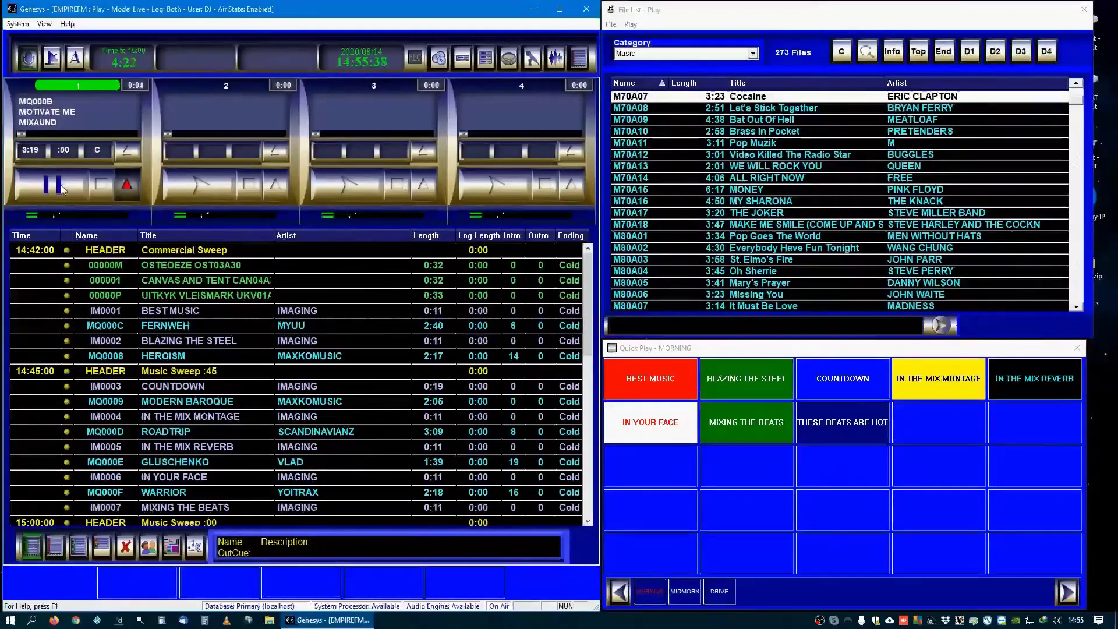
click(268, 330)
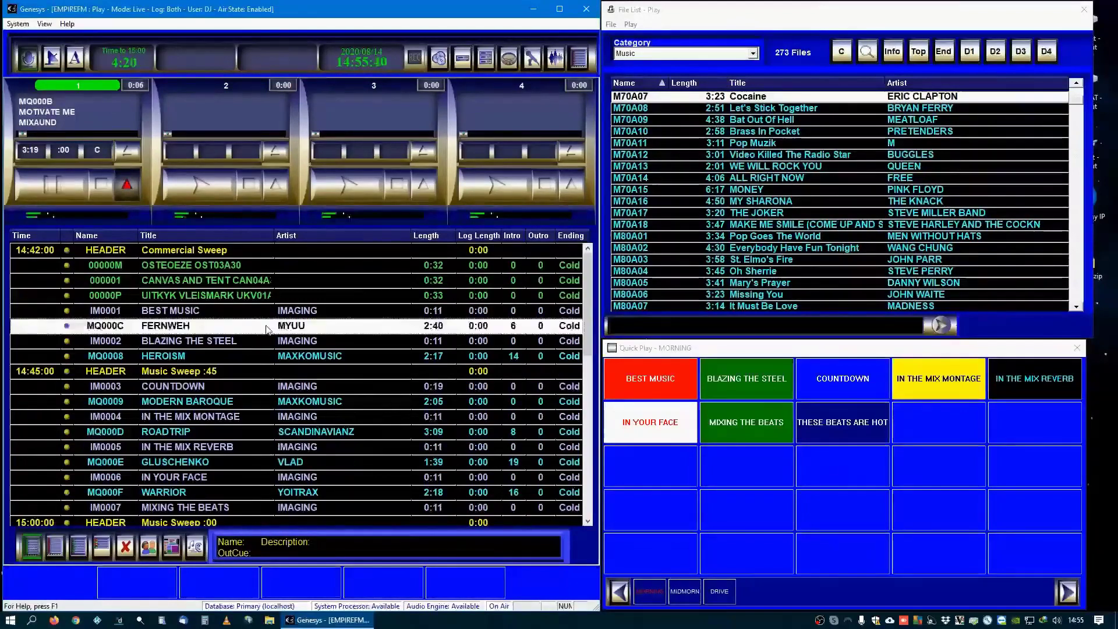
double_click(266, 330)
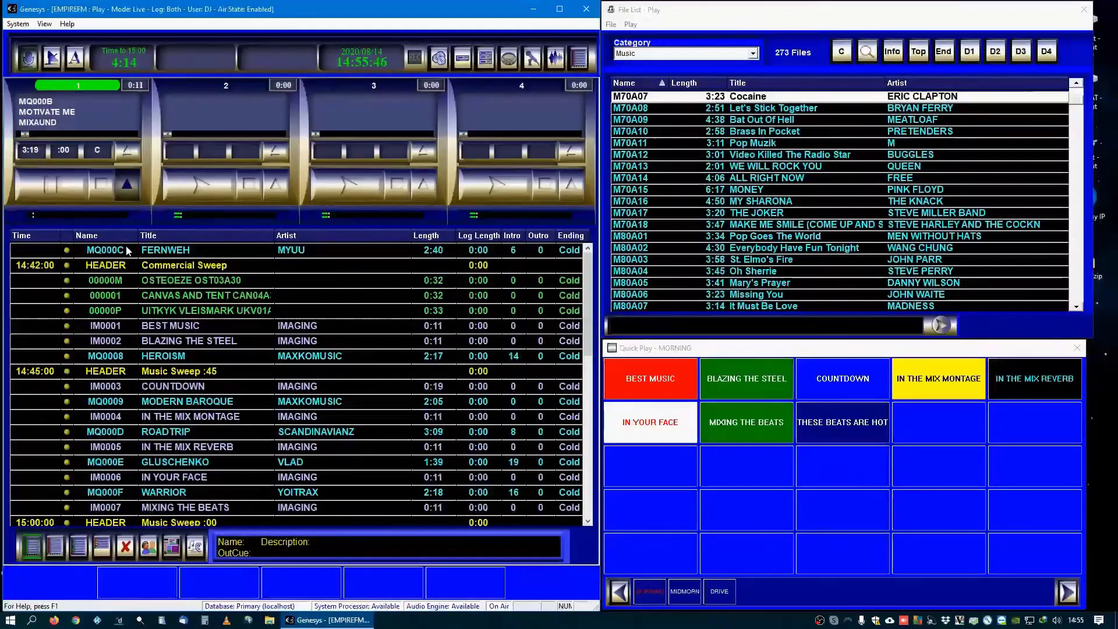
Step: Pause MOTIVATE ME, switch off sequence mode on player 1 and stop the track
click(127, 185)
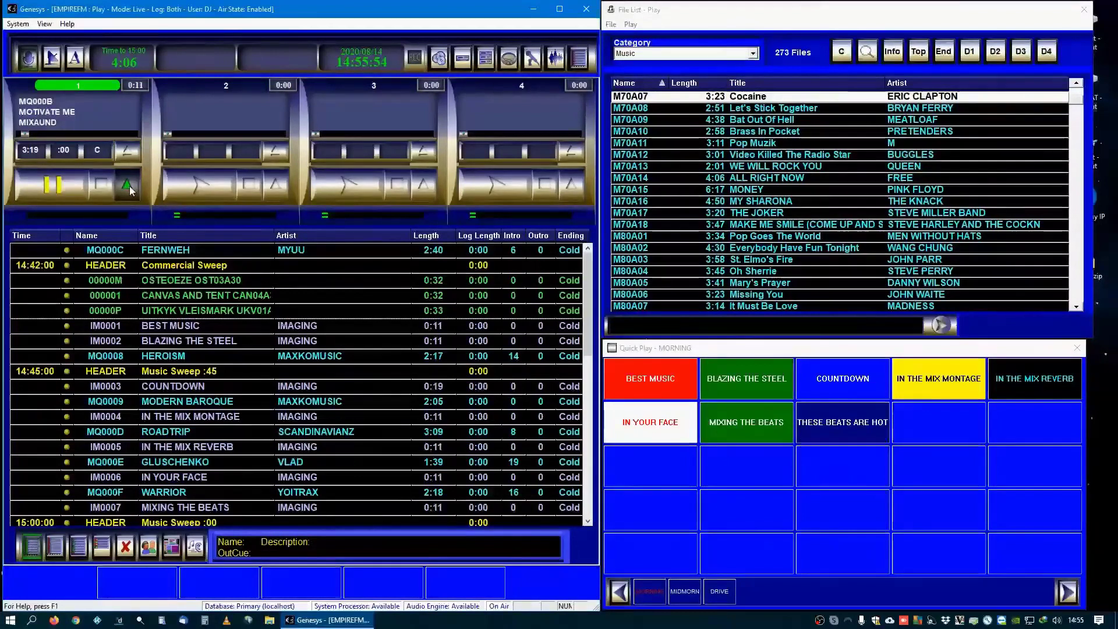
click(130, 186)
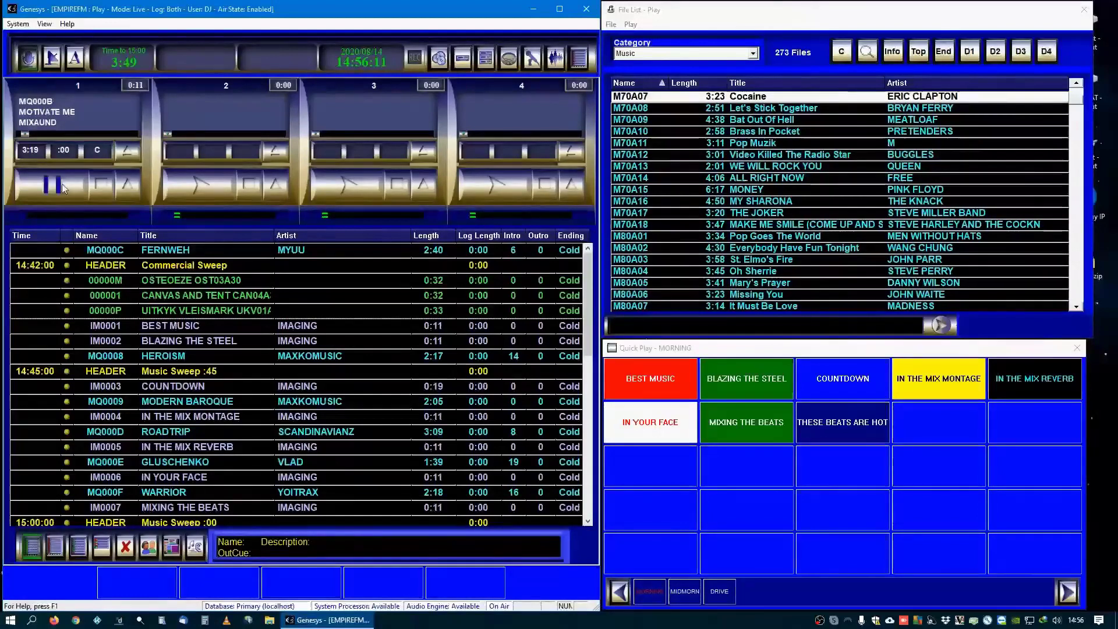
click(104, 188)
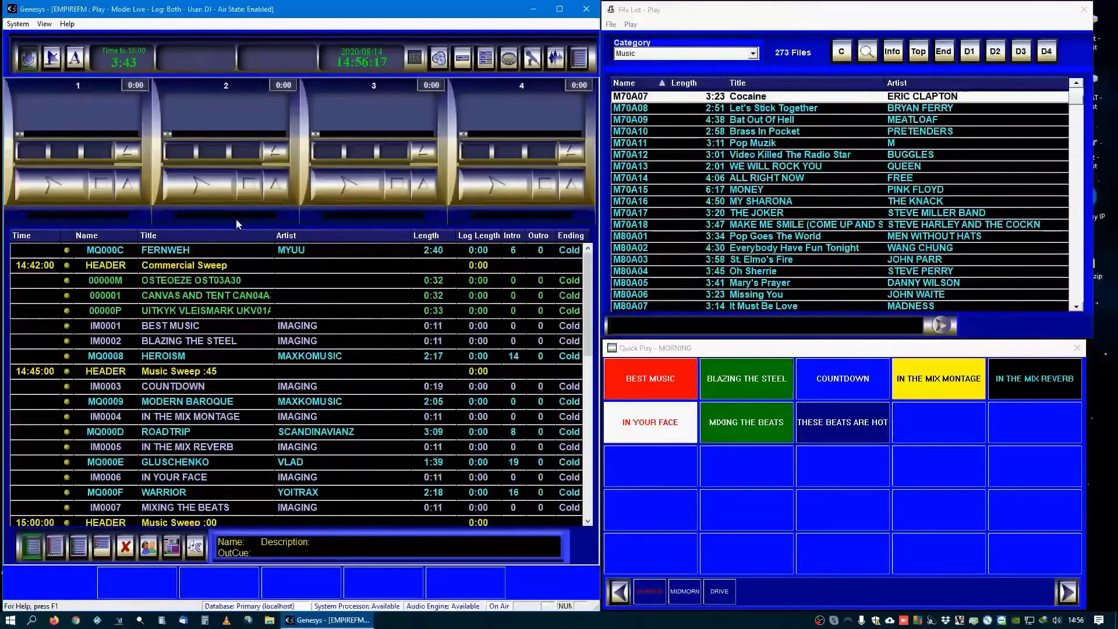
Step: Enable sequence mode on player 2, and play and stop FERNWEH there
click(273, 187)
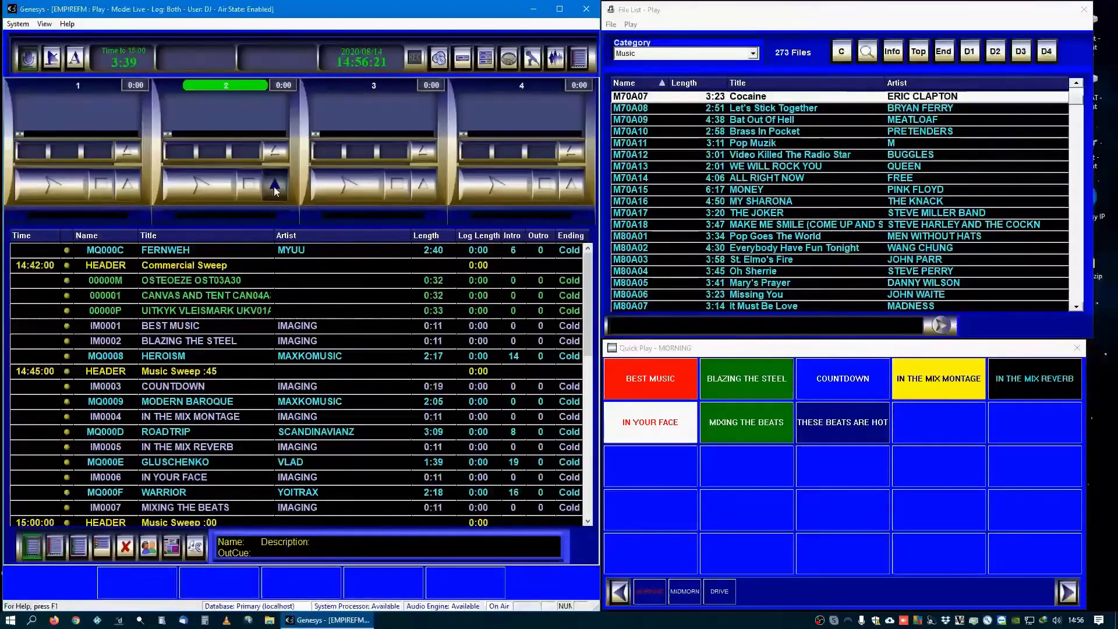
click(218, 194)
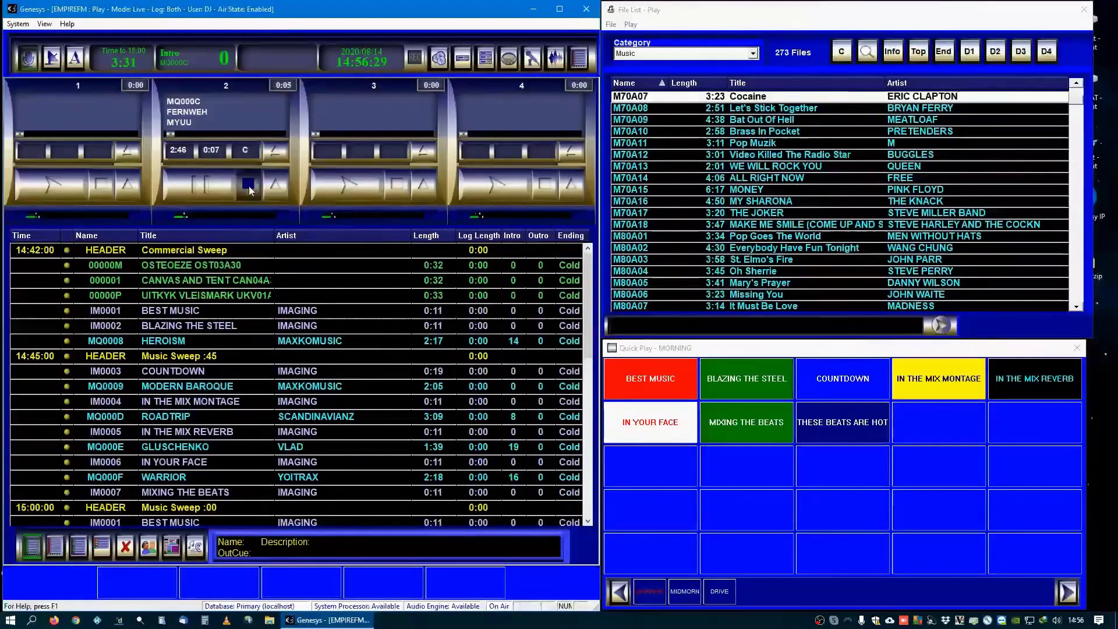
click(249, 185)
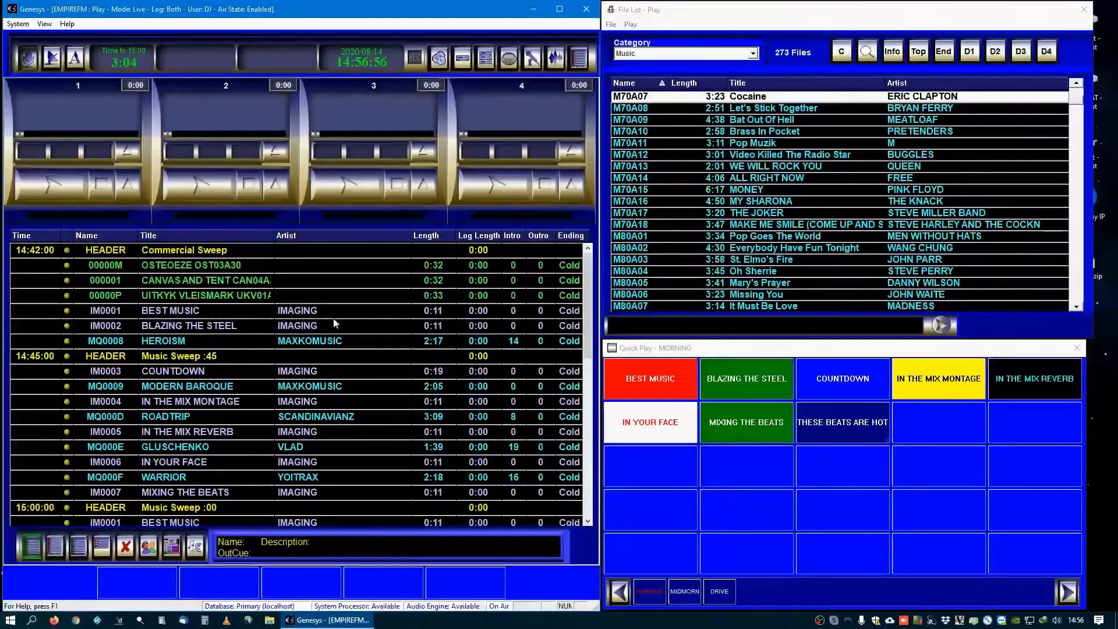
Step: Load BEST MUSIC into player 1, and load, play, stop and unload BLAZING THE STEEL in player 4
drag(334, 315, 51, 111)
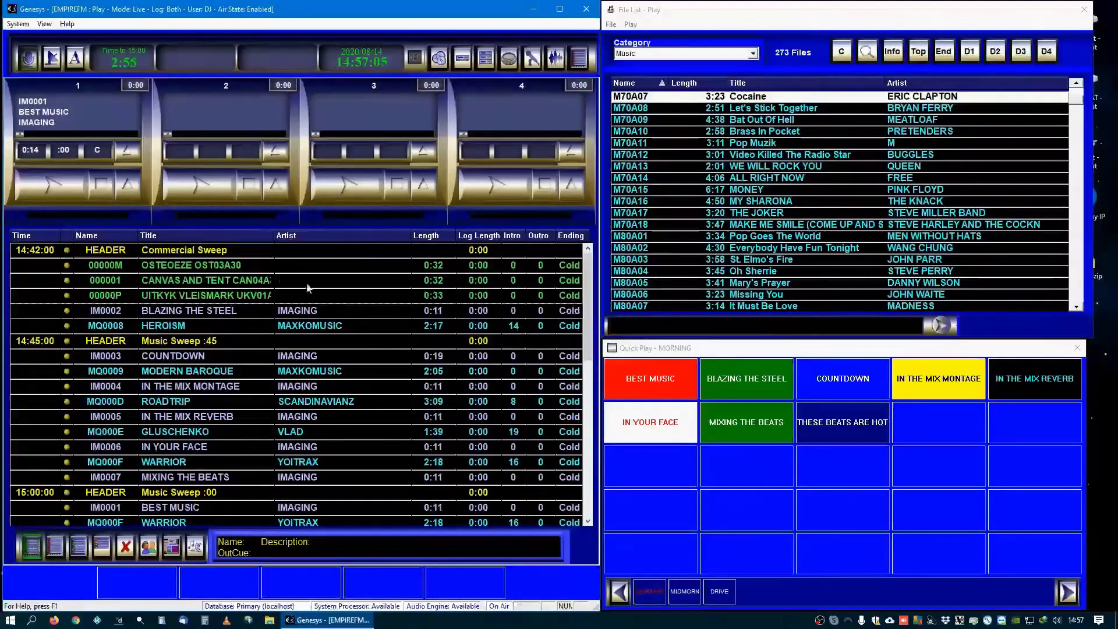
drag(307, 311, 496, 185)
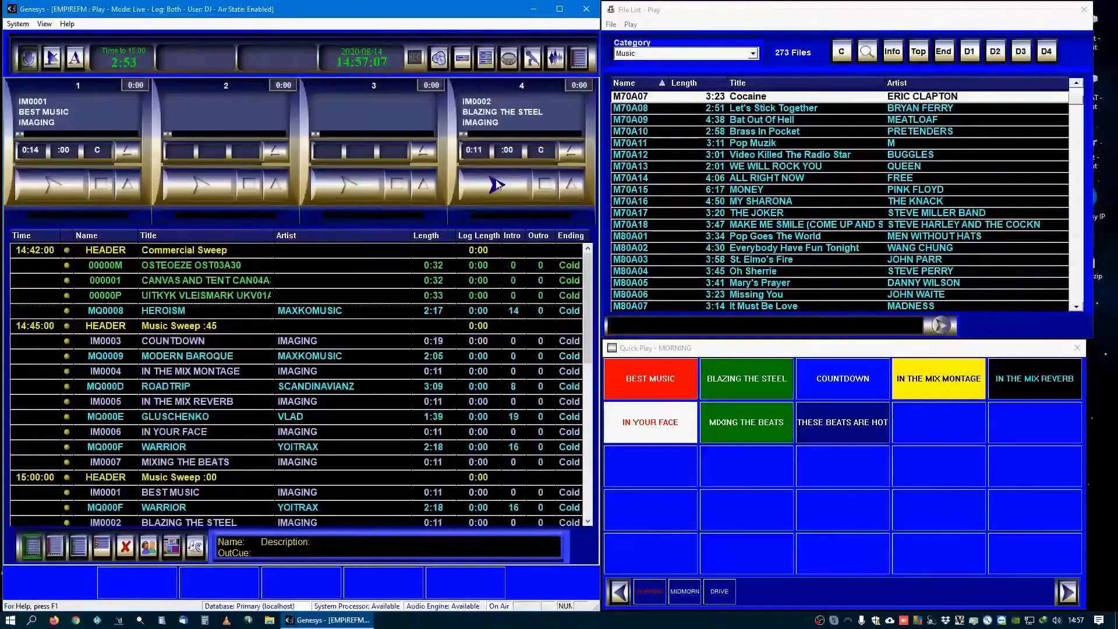
click(496, 185)
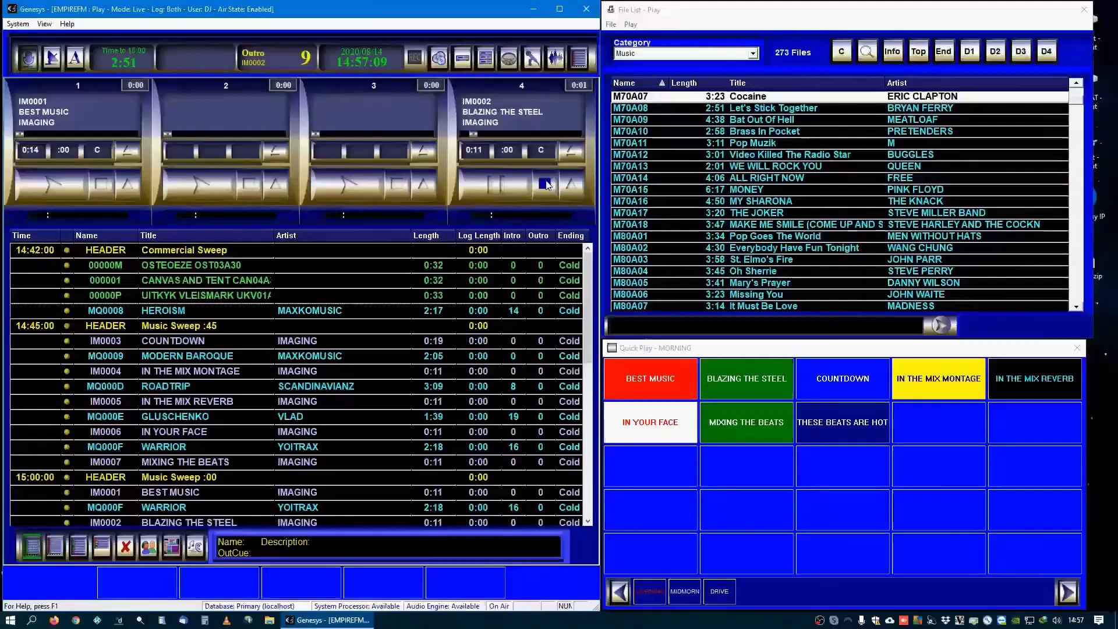
click(546, 184)
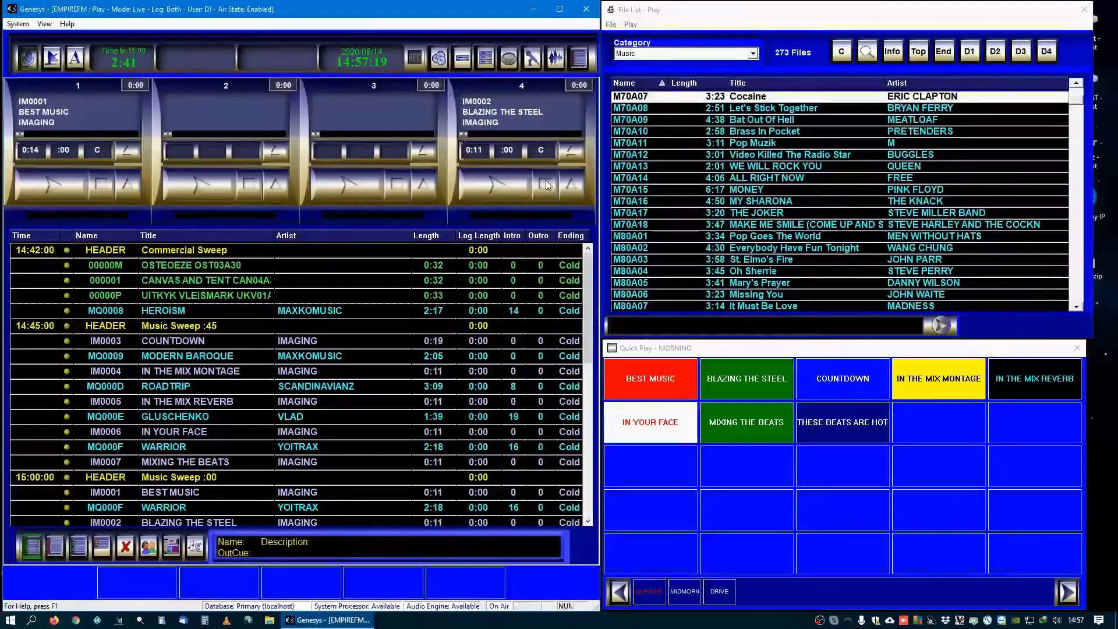
click(572, 152)
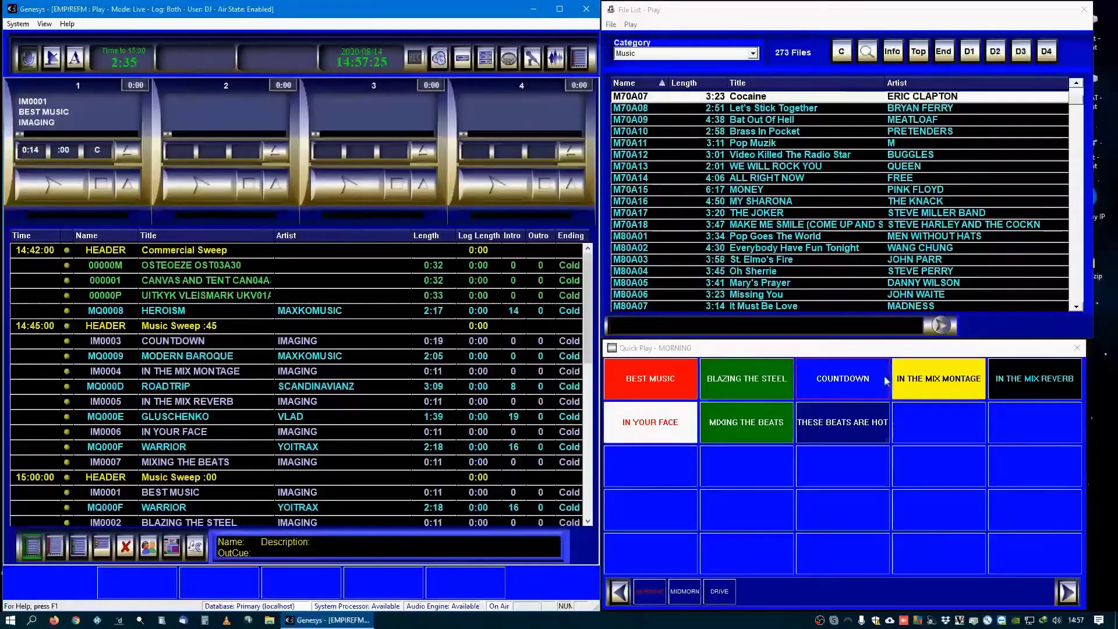
Step: Play the BEST MUSIC jingle from the MORNING Quick Play set and stop it on player 4
click(670, 379)
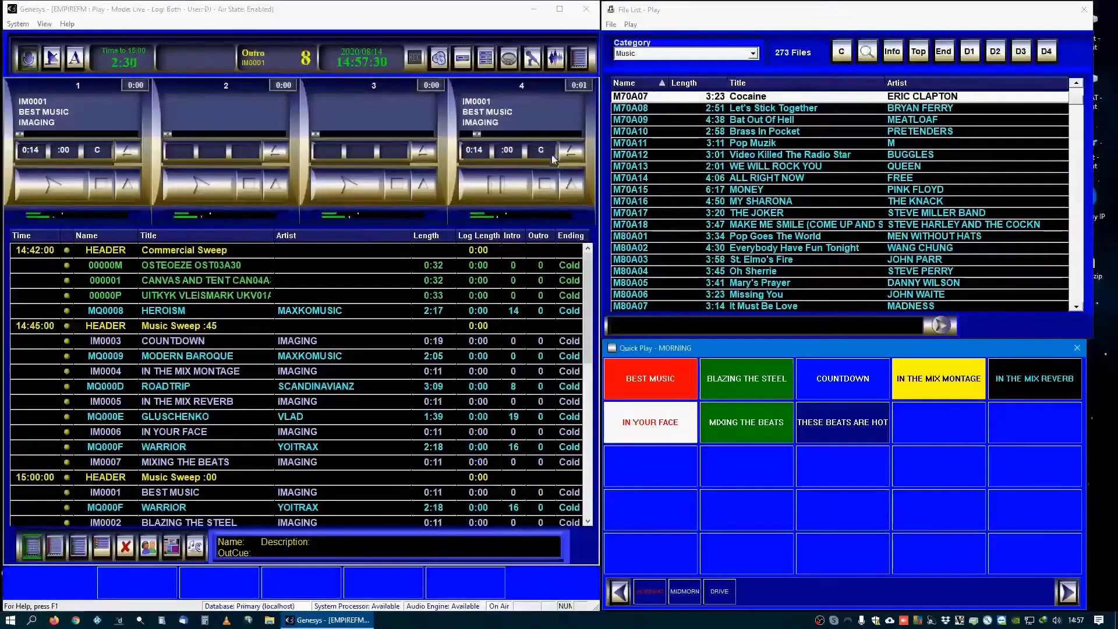
click(546, 185)
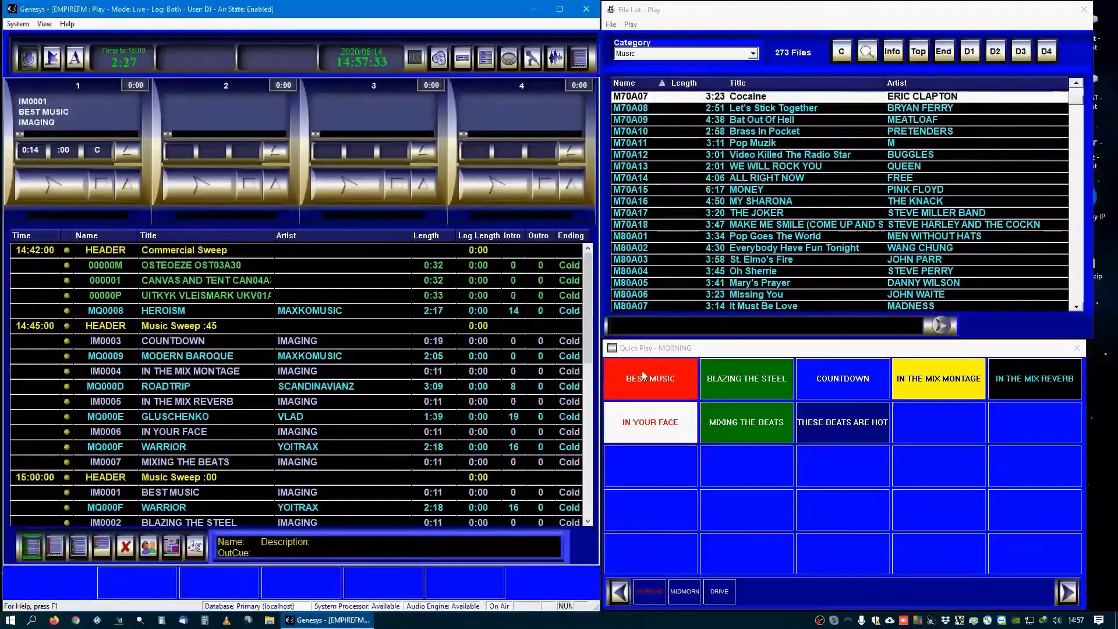
Step: Play the COUNTDOWN jingle from the MORNING Quick Play set, and stop and clear it on player 4
click(844, 378)
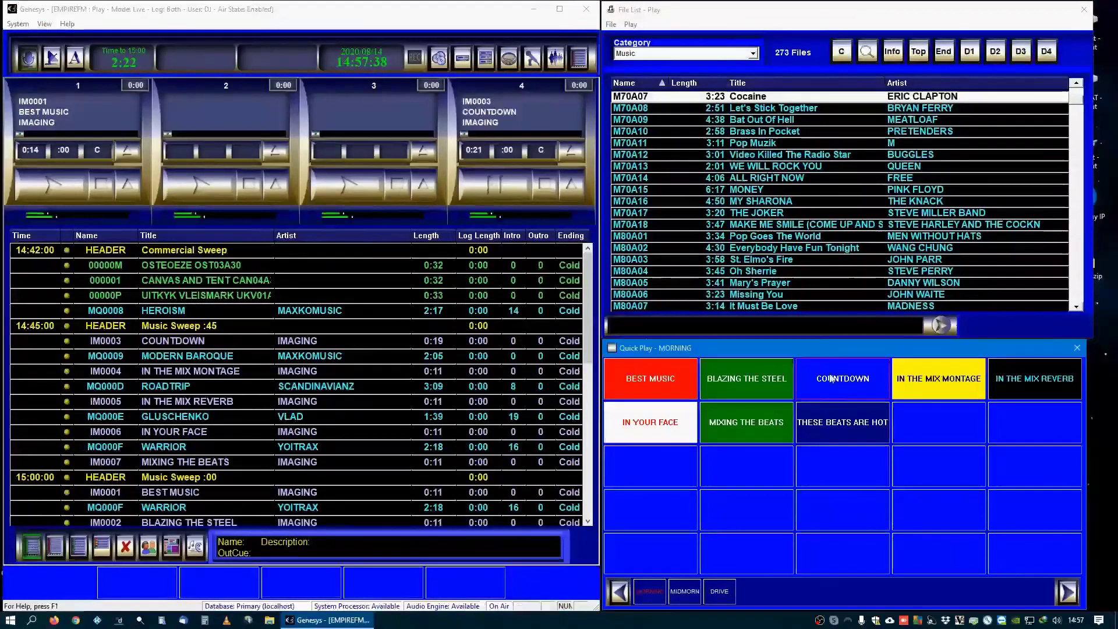
click(547, 183)
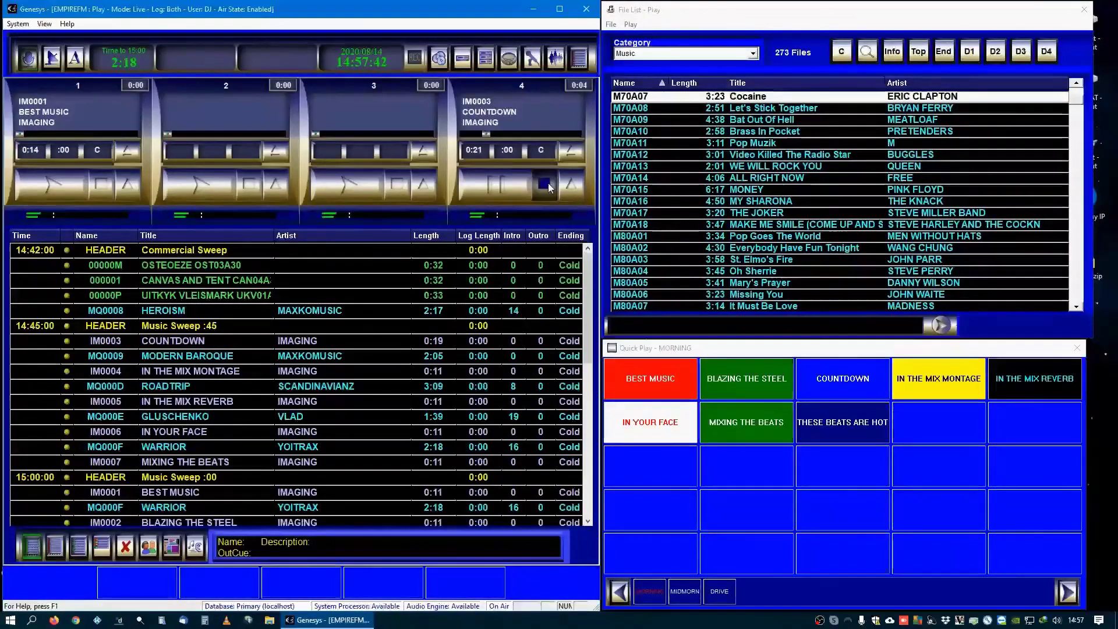
click(548, 183)
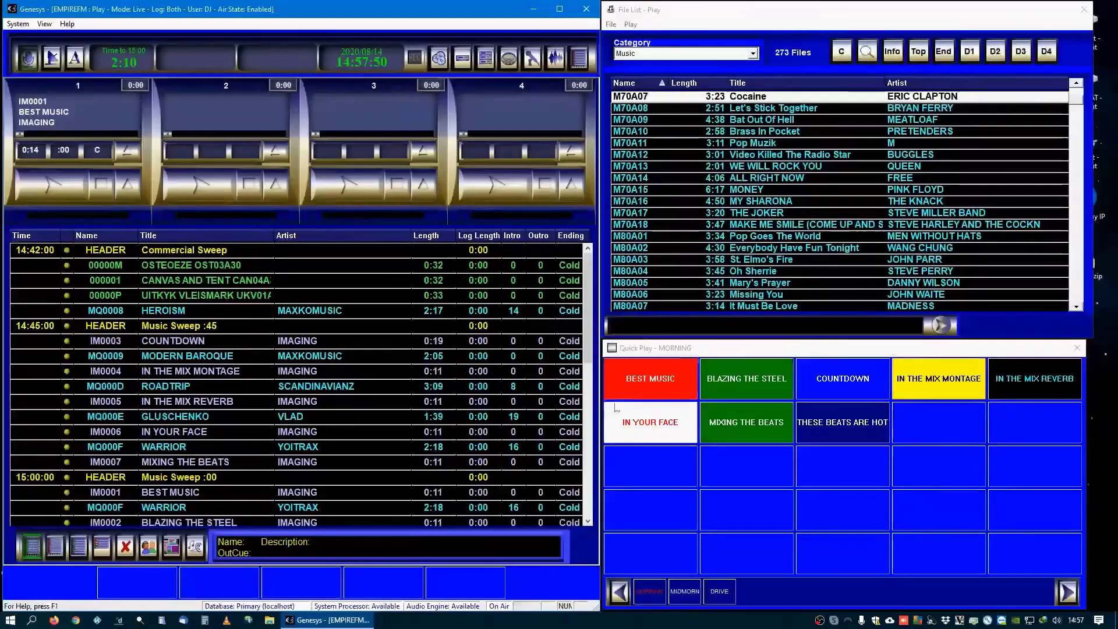
Step: Select Pop Goes The World and ALL RIGHT NOW in the file list, and switch the category to Music Non Royalty
click(753, 236)
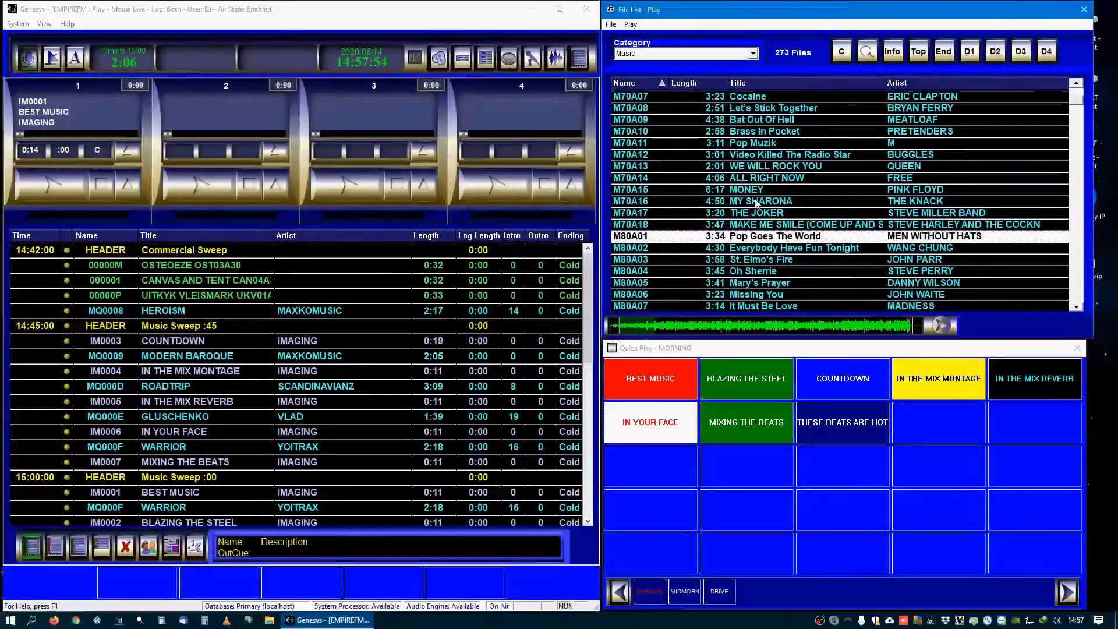
click(743, 178)
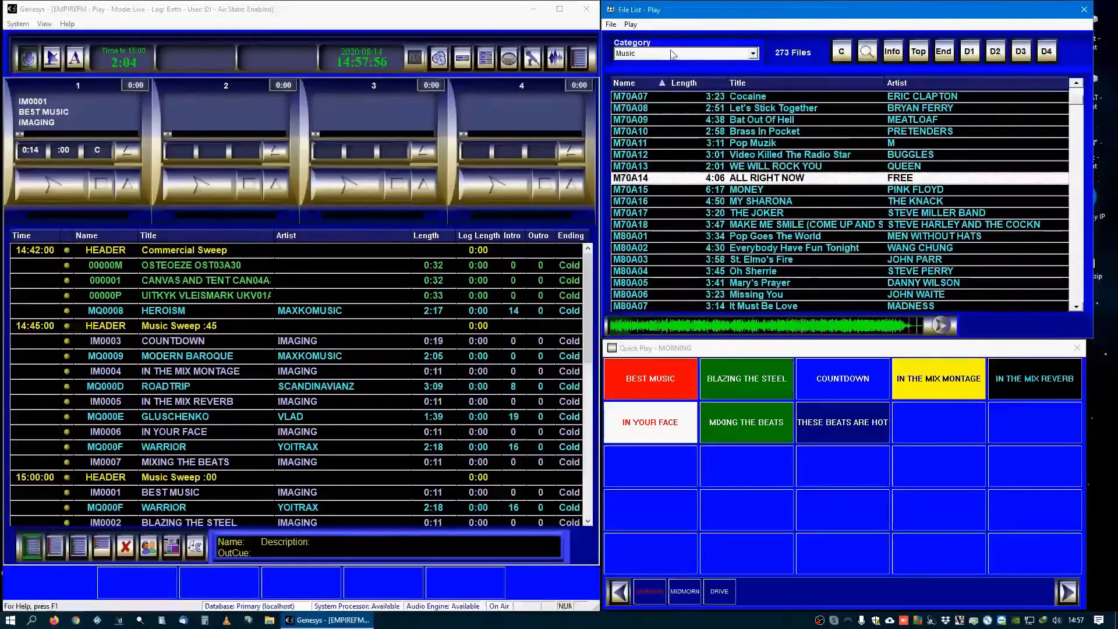
click(672, 54)
click(673, 121)
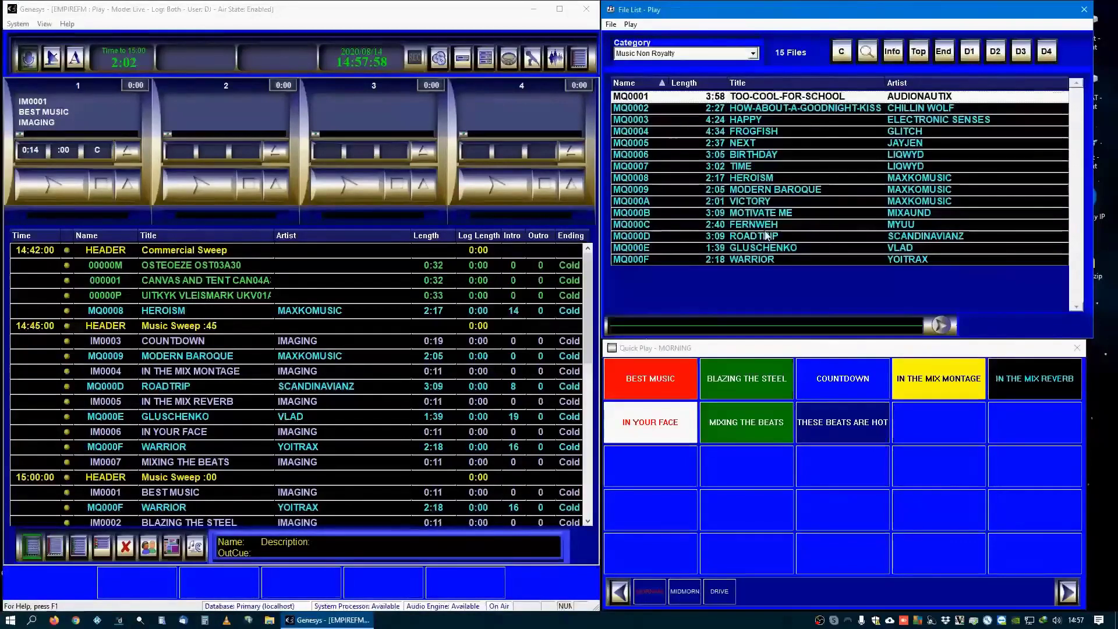
Step: Select FERNWEH and TIME in the file list, and audition TIME from the waveform preview before stopping it
click(760, 225)
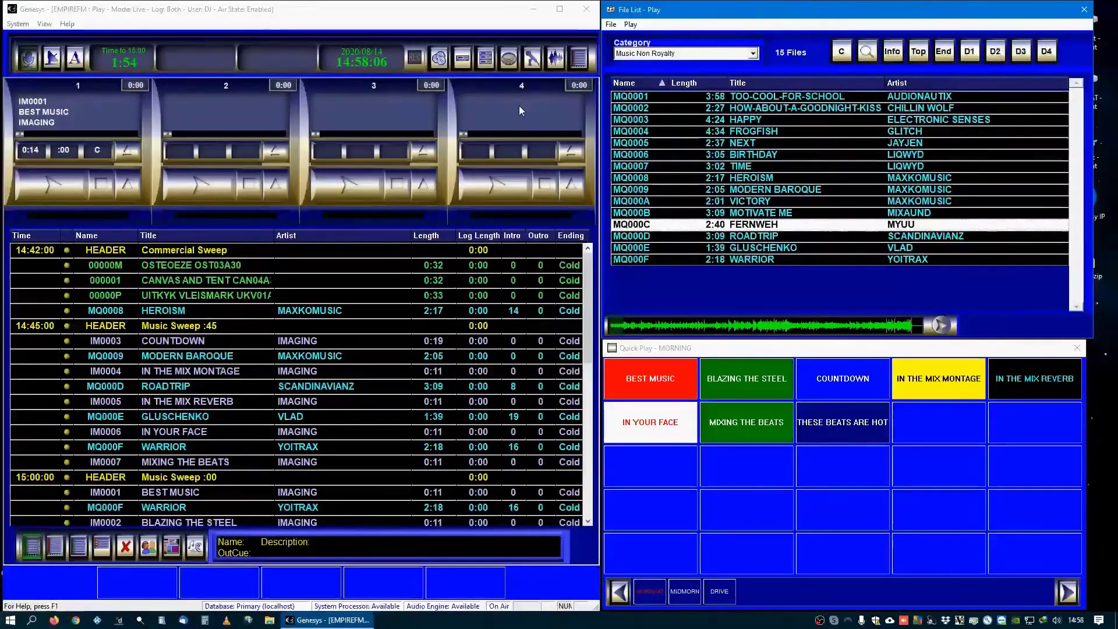
click(760, 167)
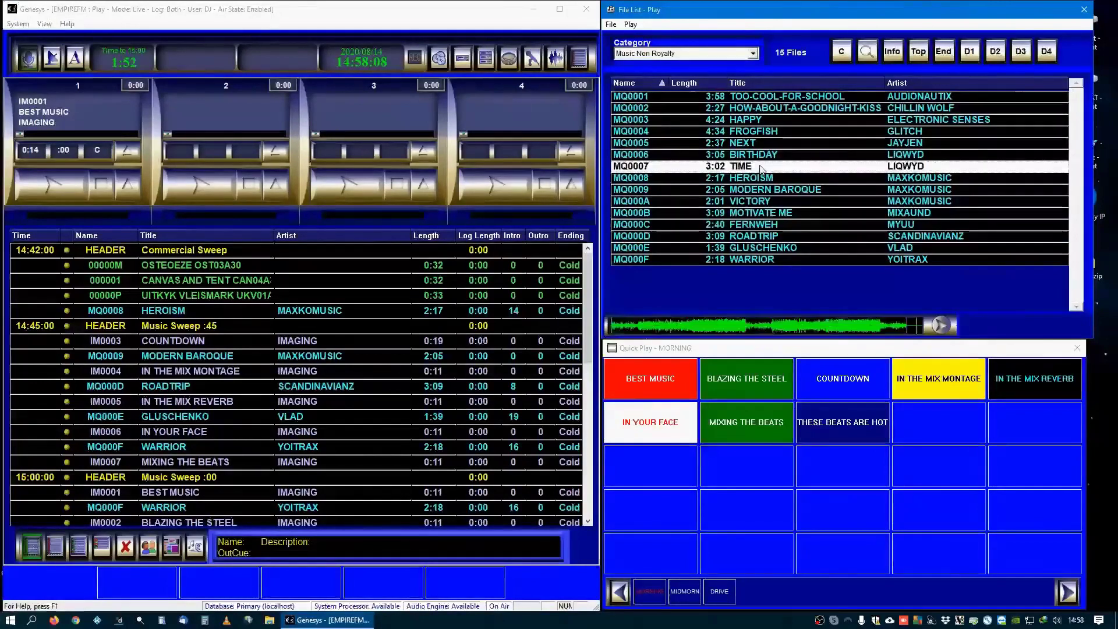
click(943, 325)
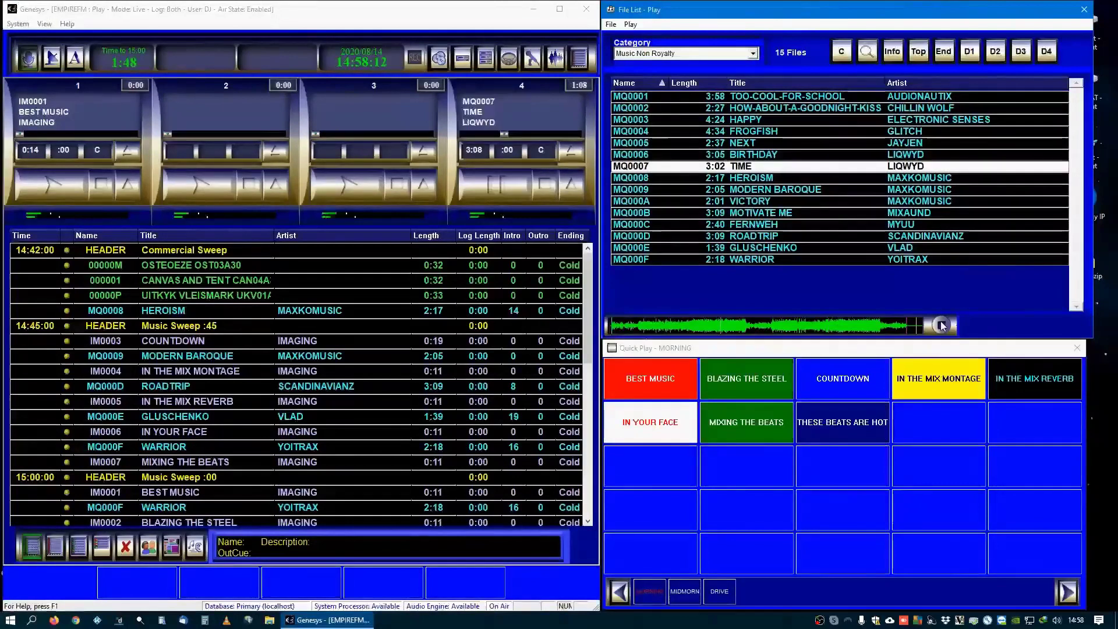
click(943, 326)
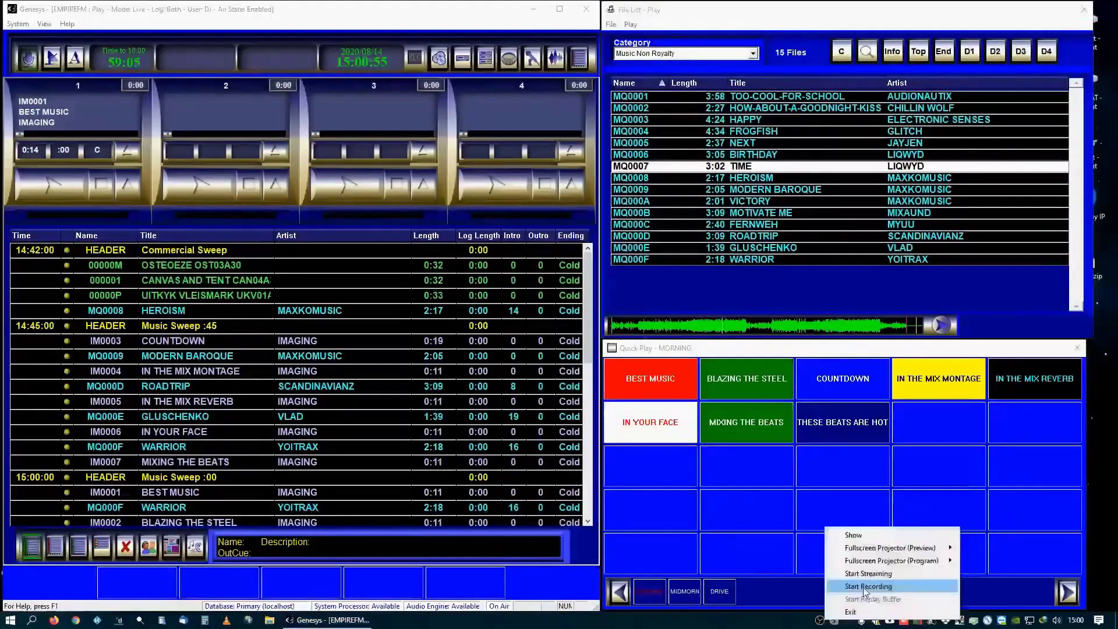
click(867, 586)
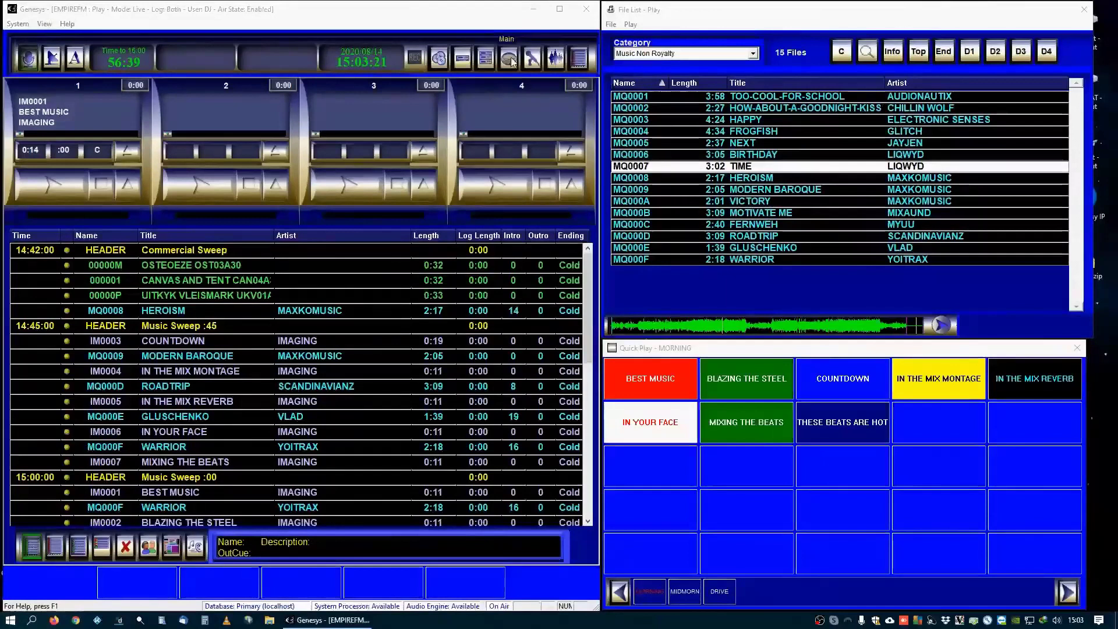
Step: Toggle the File List, Priority Play and Quick Play windows off and back on
click(438, 60)
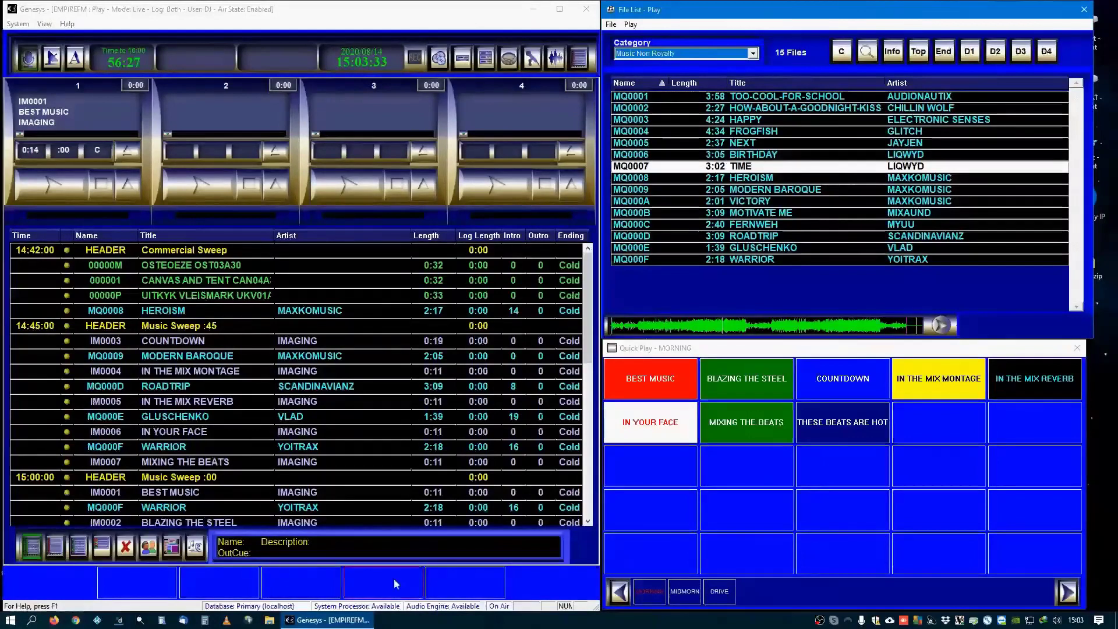
click(468, 63)
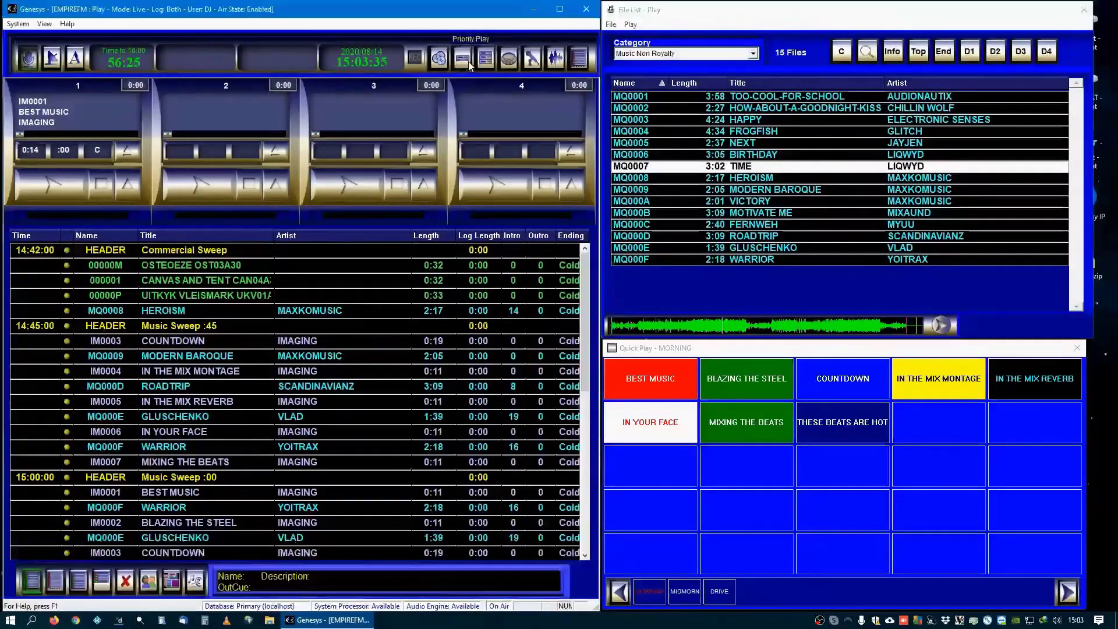
click(484, 60)
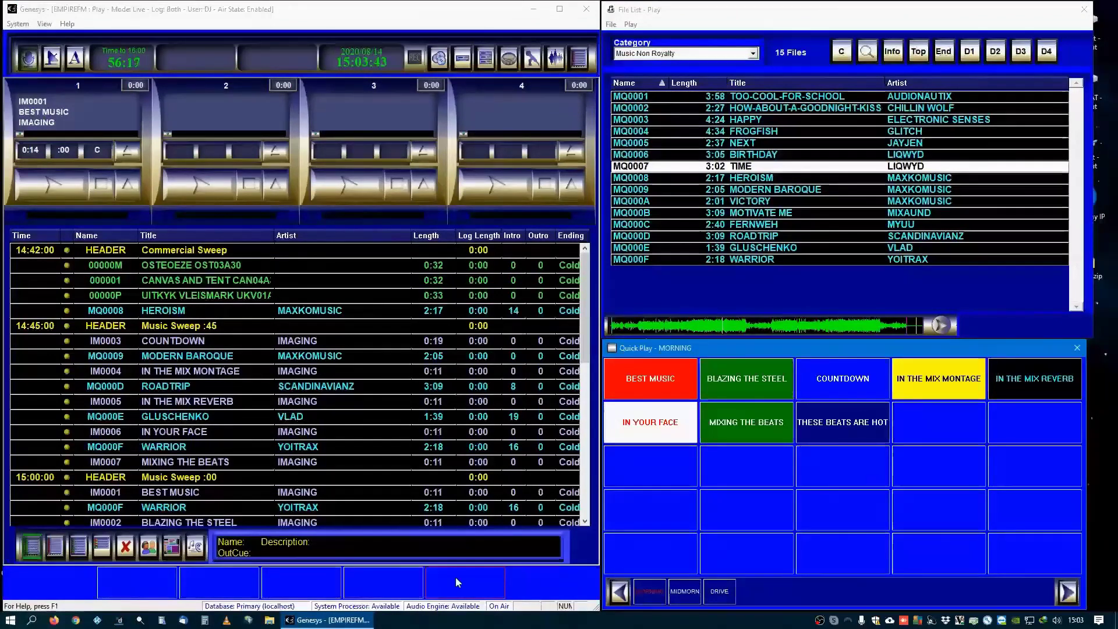
Step: Switch the main window to the Voice view, return to Play and reopen Quick Play
click(511, 59)
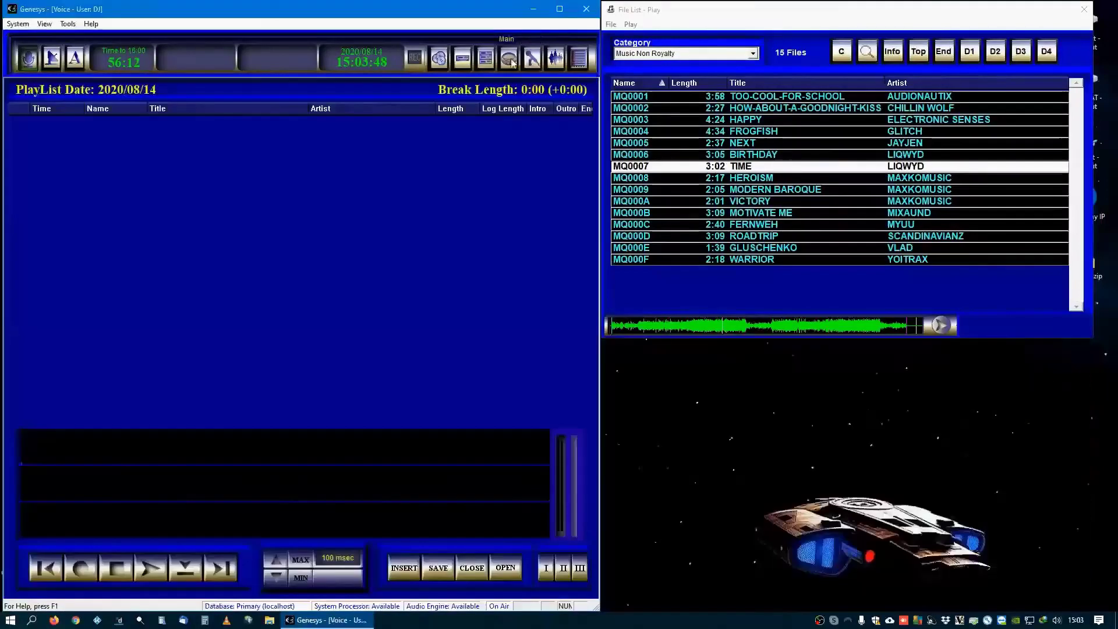
click(511, 60)
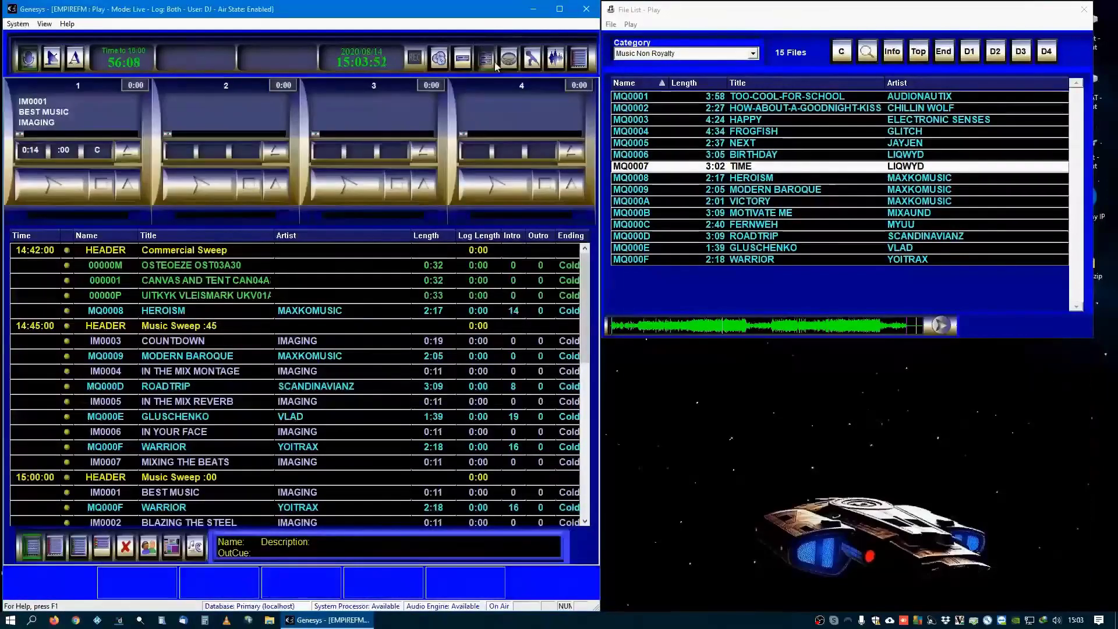
click(493, 63)
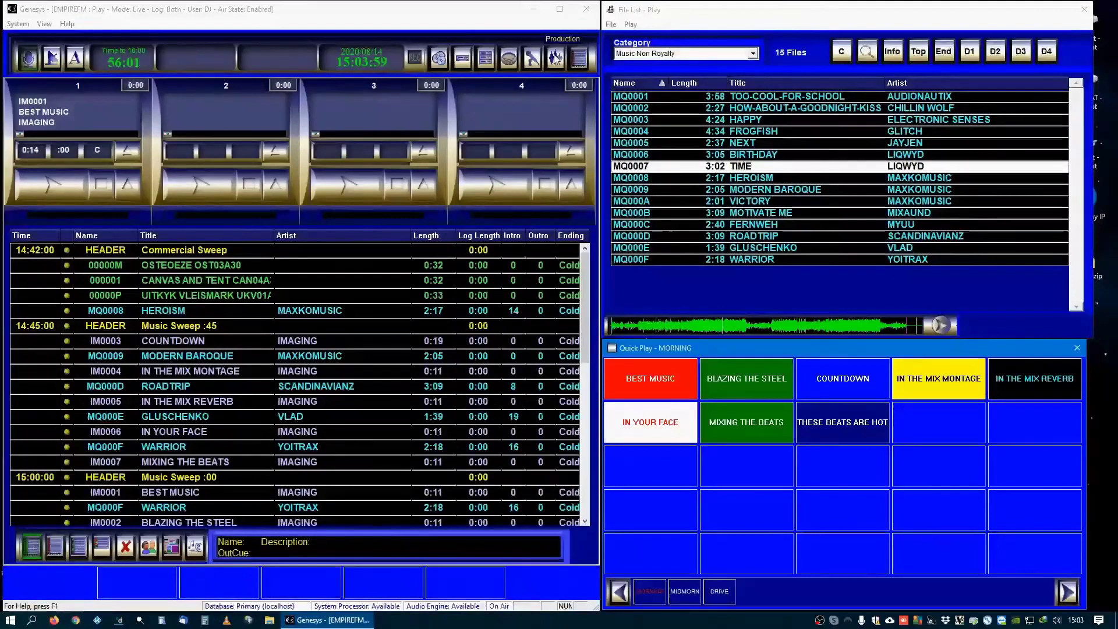
Step: Widen the File List window, select FROGFISH and sort the files by name
click(439, 59)
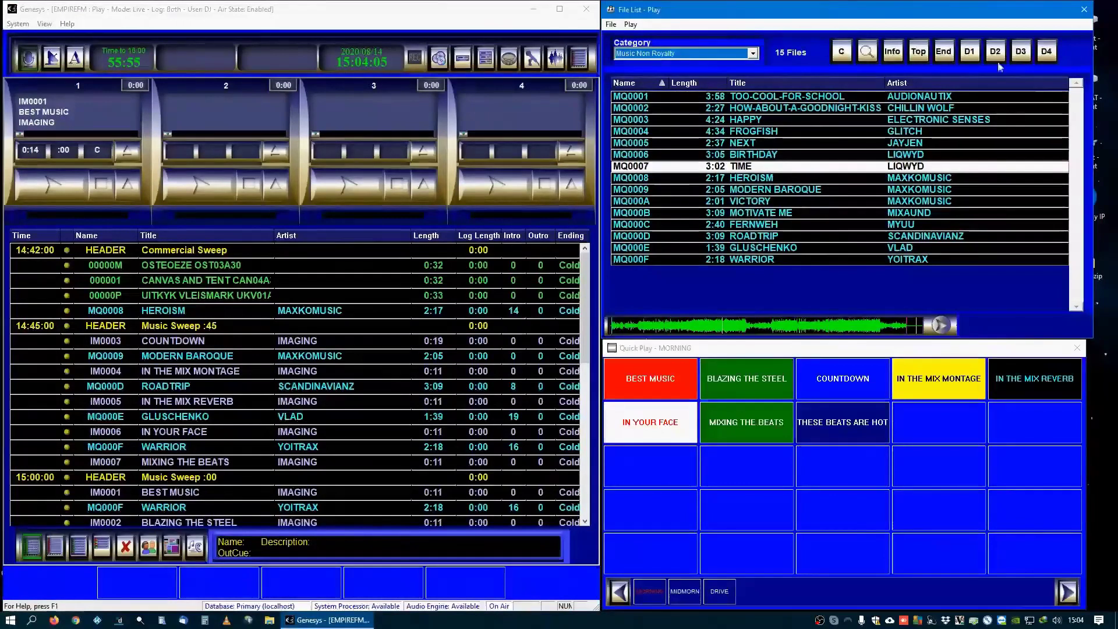
drag(1094, 83, 1106, 85)
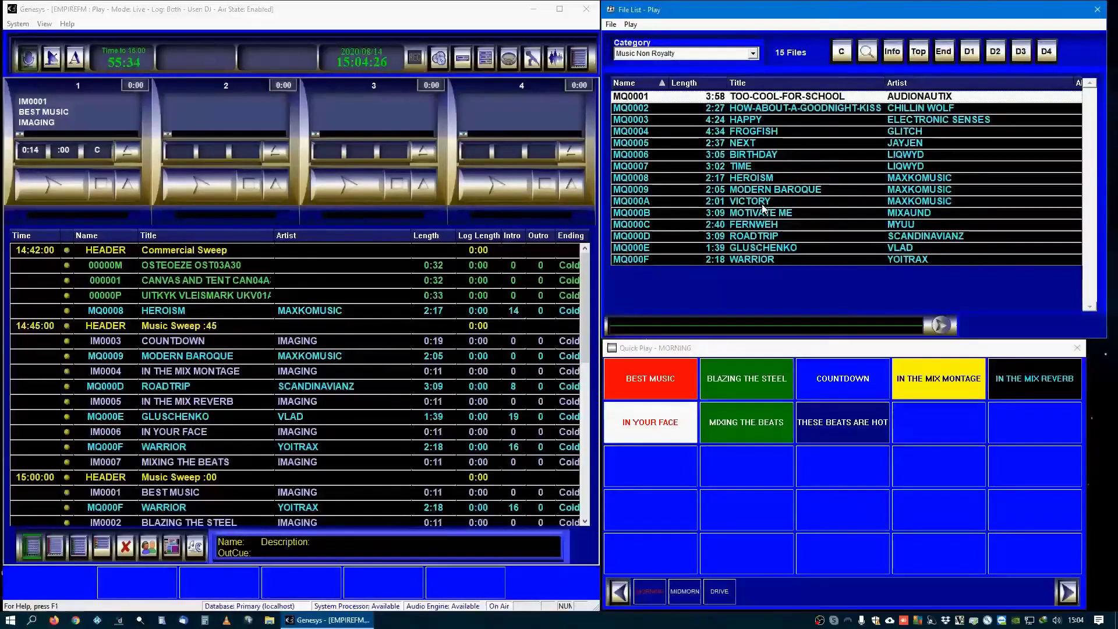
click(731, 133)
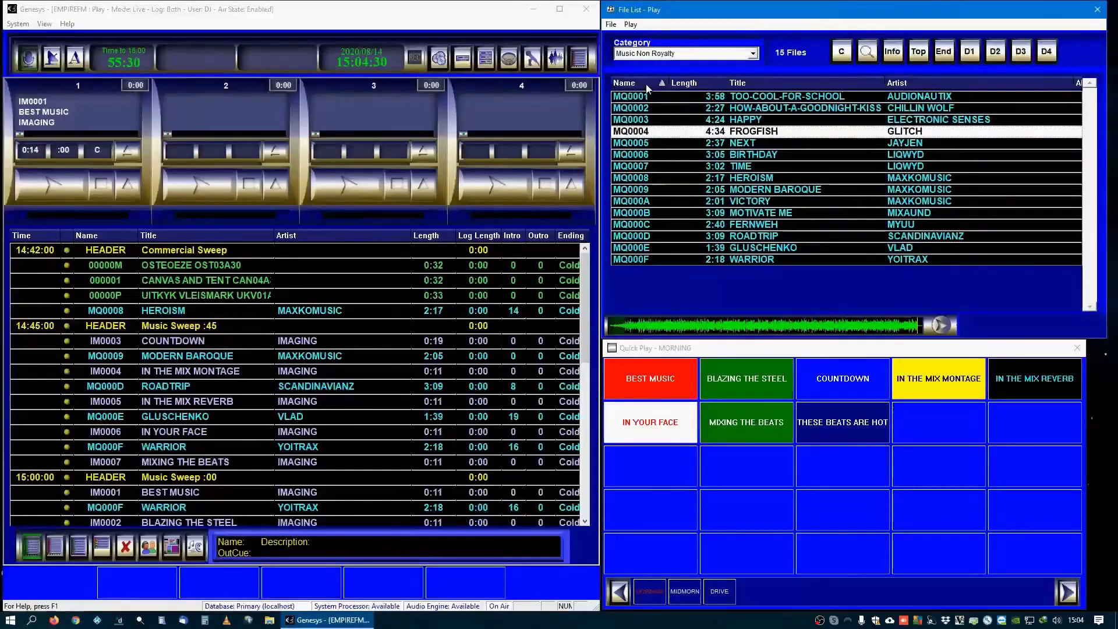
click(645, 85)
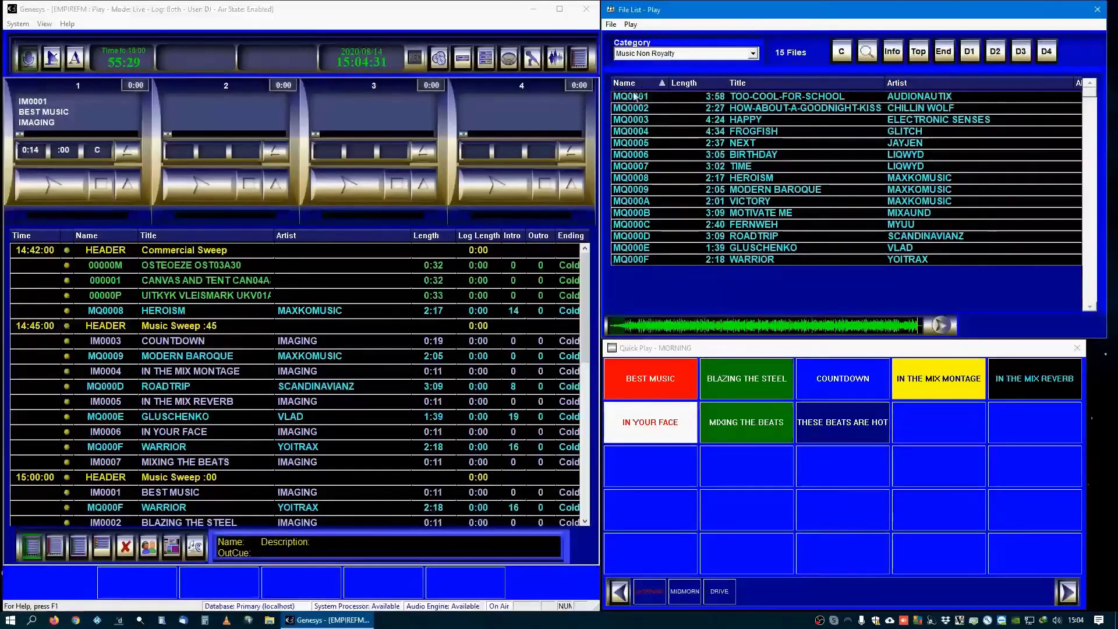
Step: Filter the file list by the Commercials category and by All
click(658, 54)
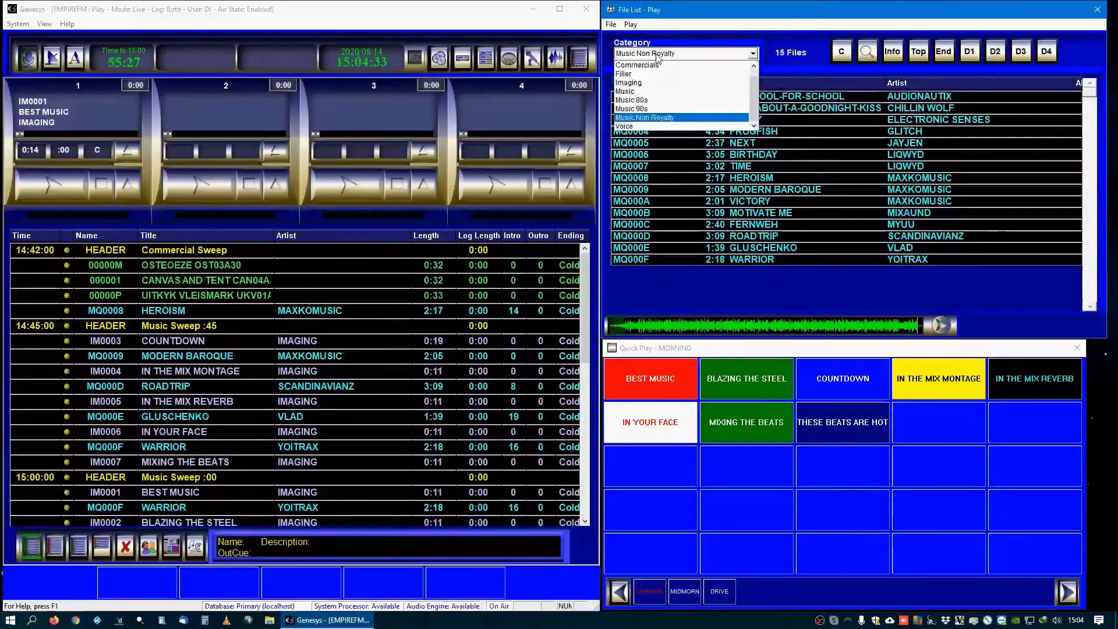
click(649, 66)
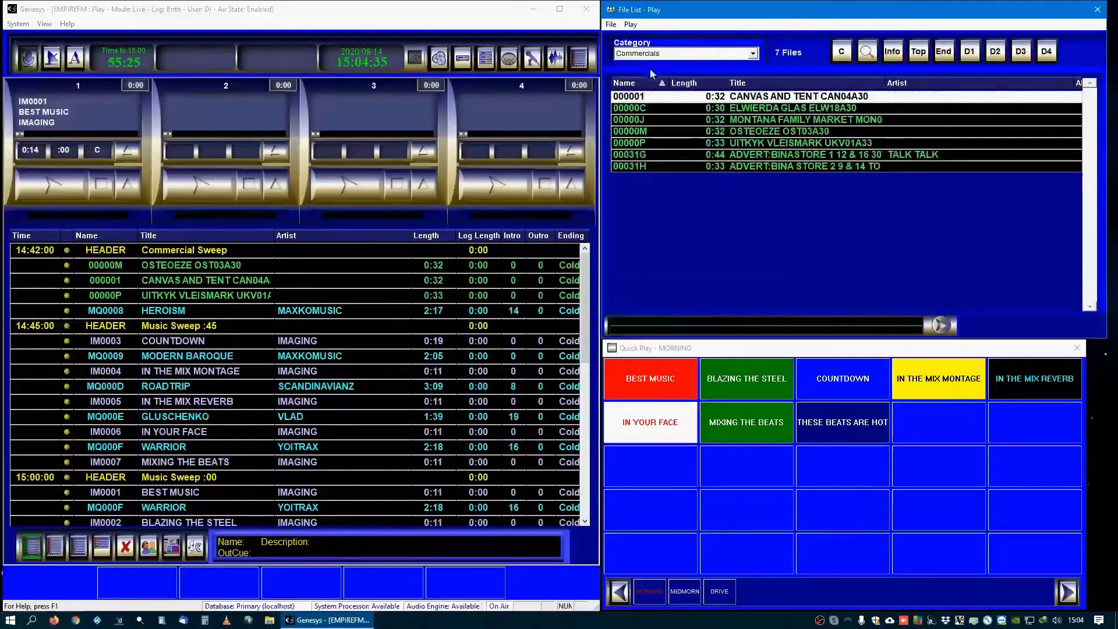
click(657, 54)
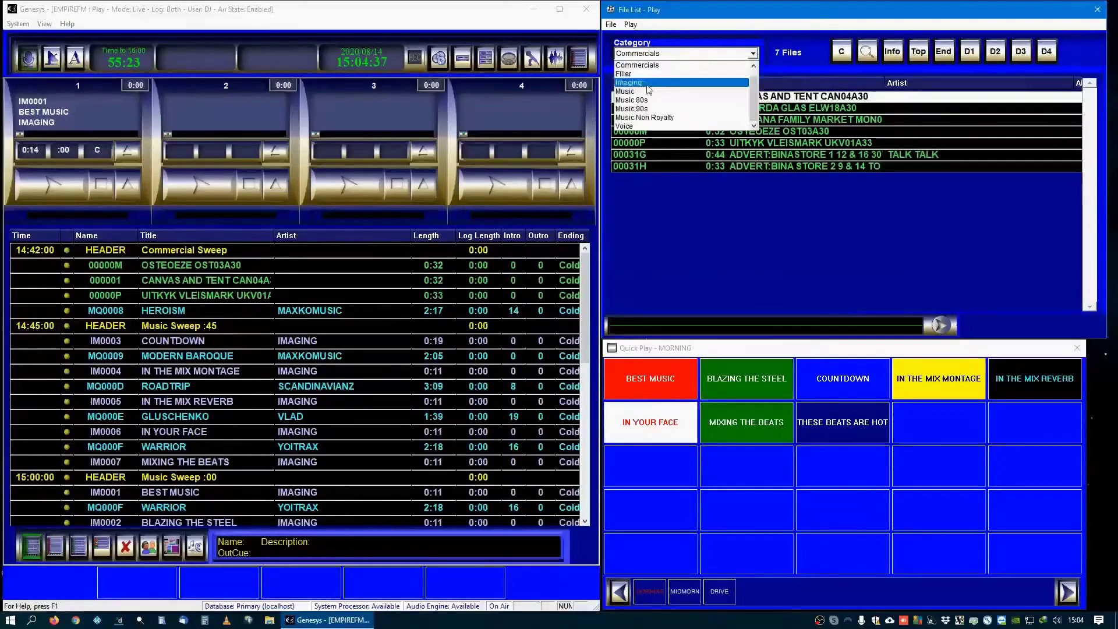
scroll(649, 88, up, 1)
click(641, 65)
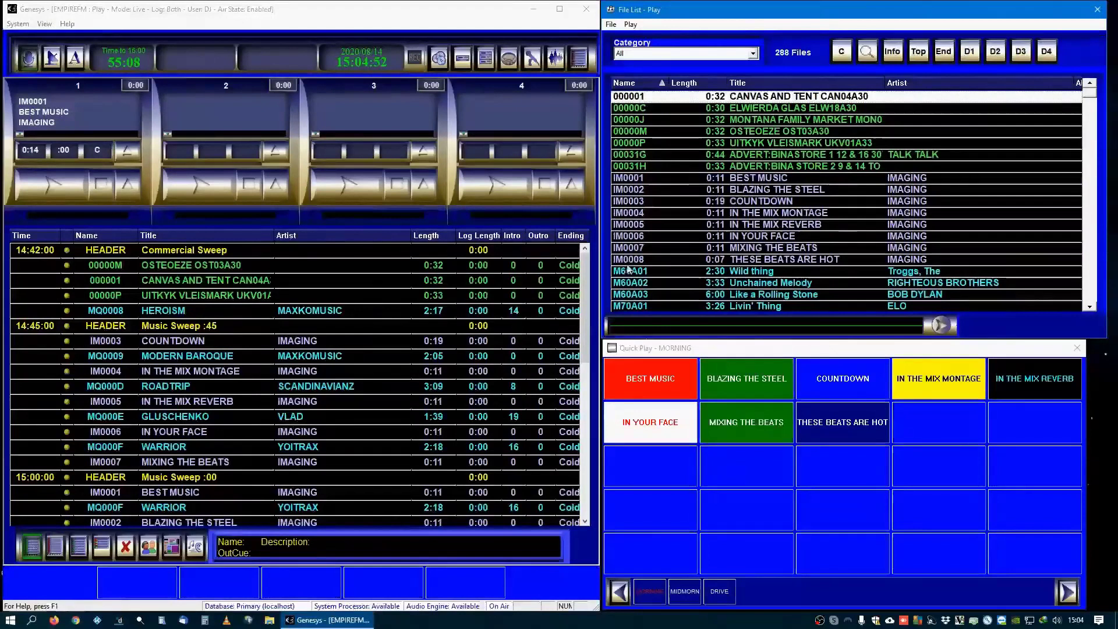
Step: Browse the Music 80s, Music 90s and Music Non Royalty categories in the file list
click(675, 56)
click(631, 121)
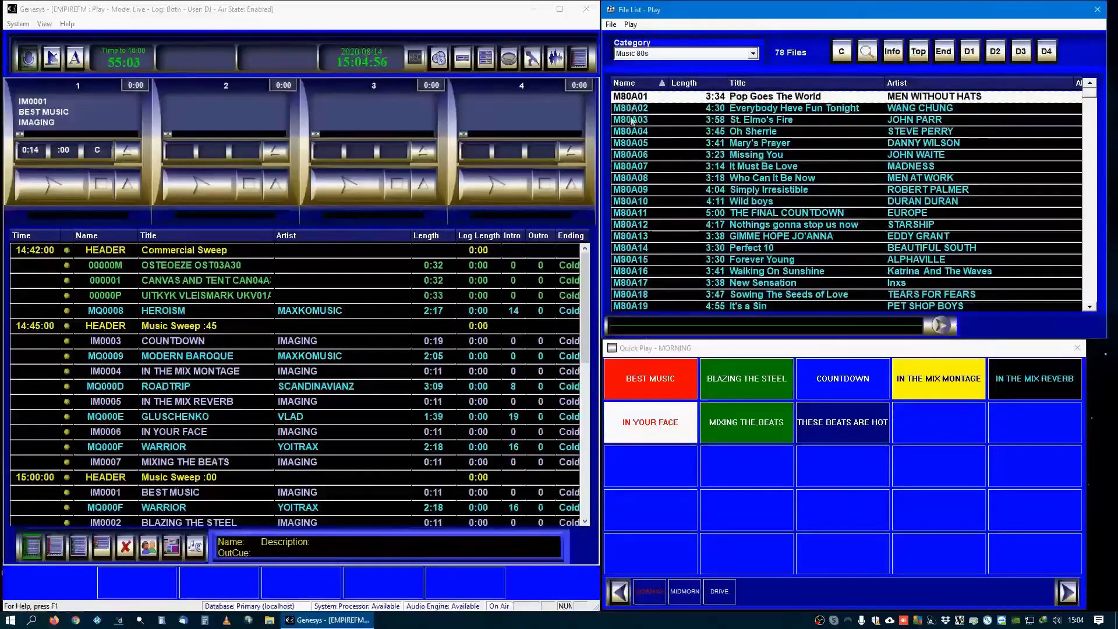
click(669, 53)
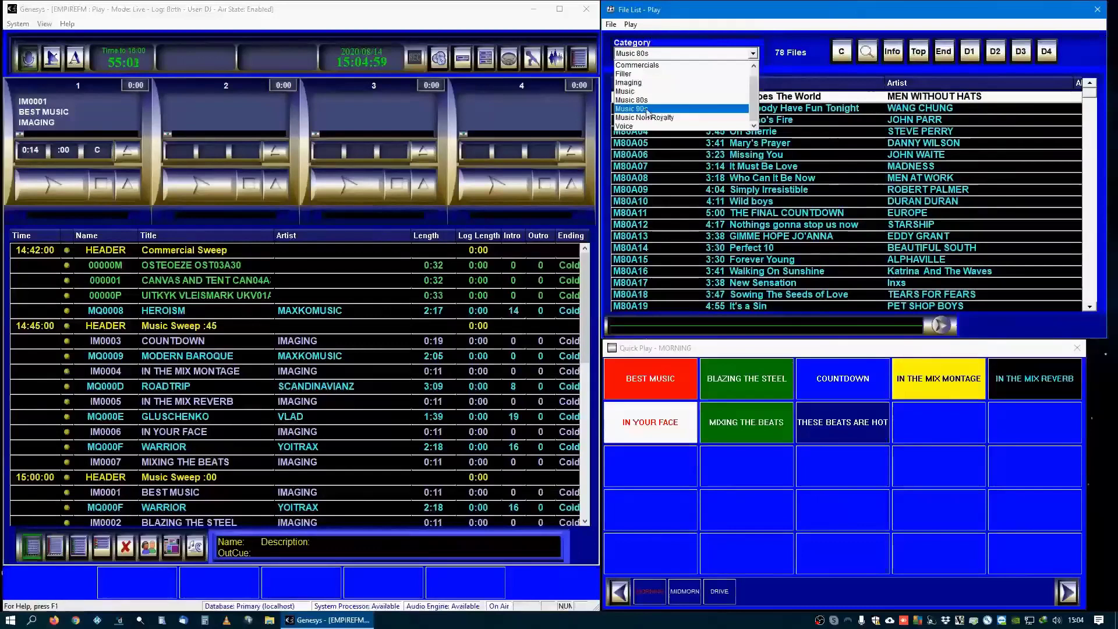
click(648, 110)
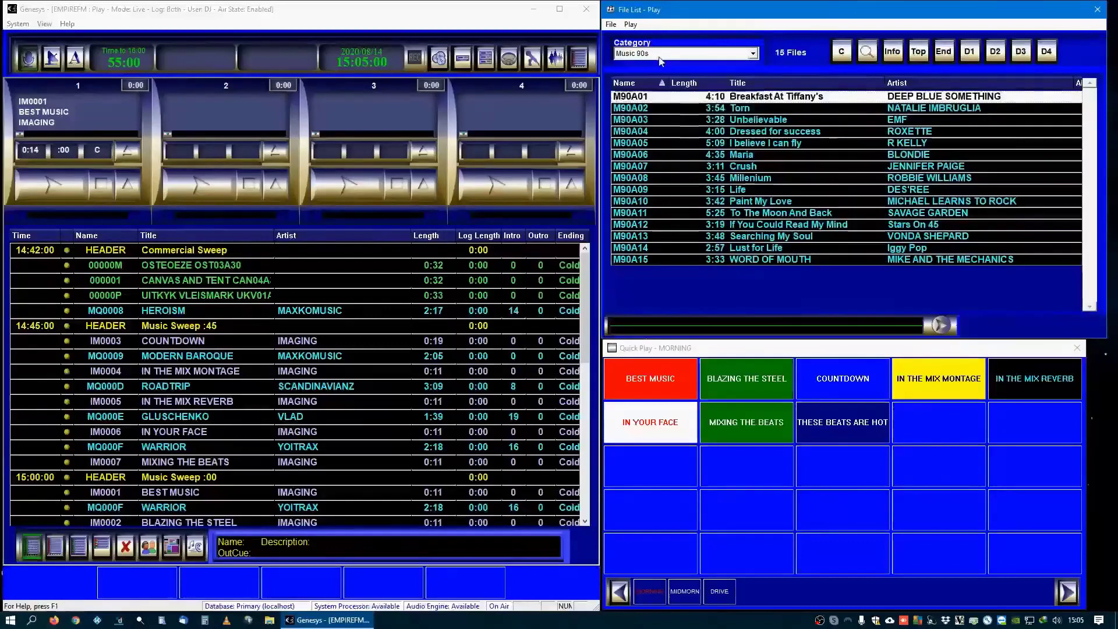
click(661, 58)
click(656, 118)
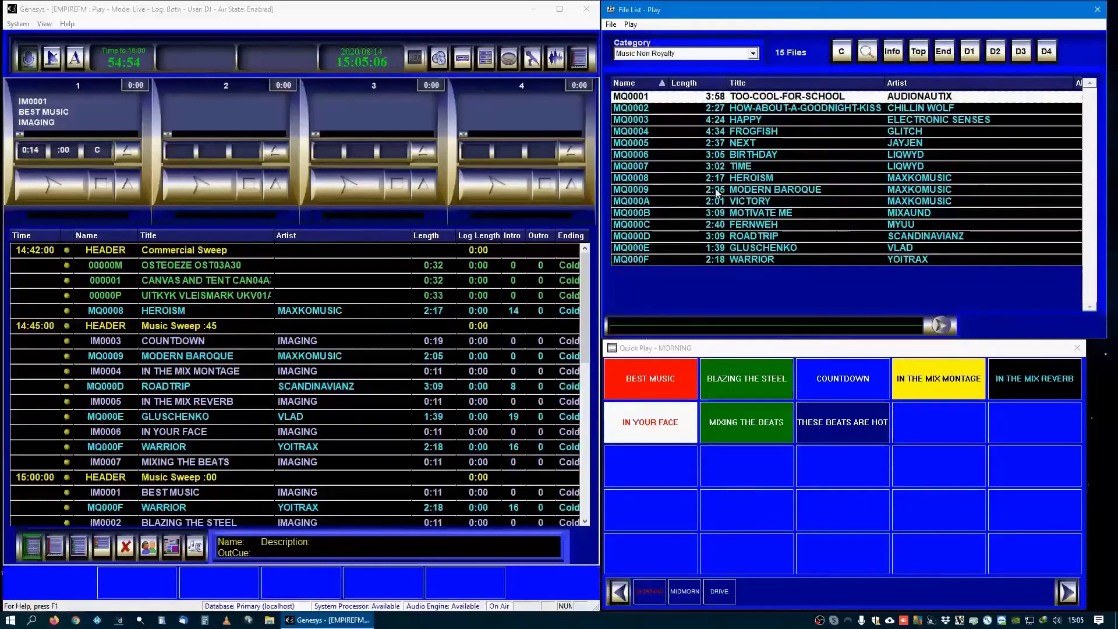
Step: Show all file categories again and sort the list by title and by artist
click(670, 53)
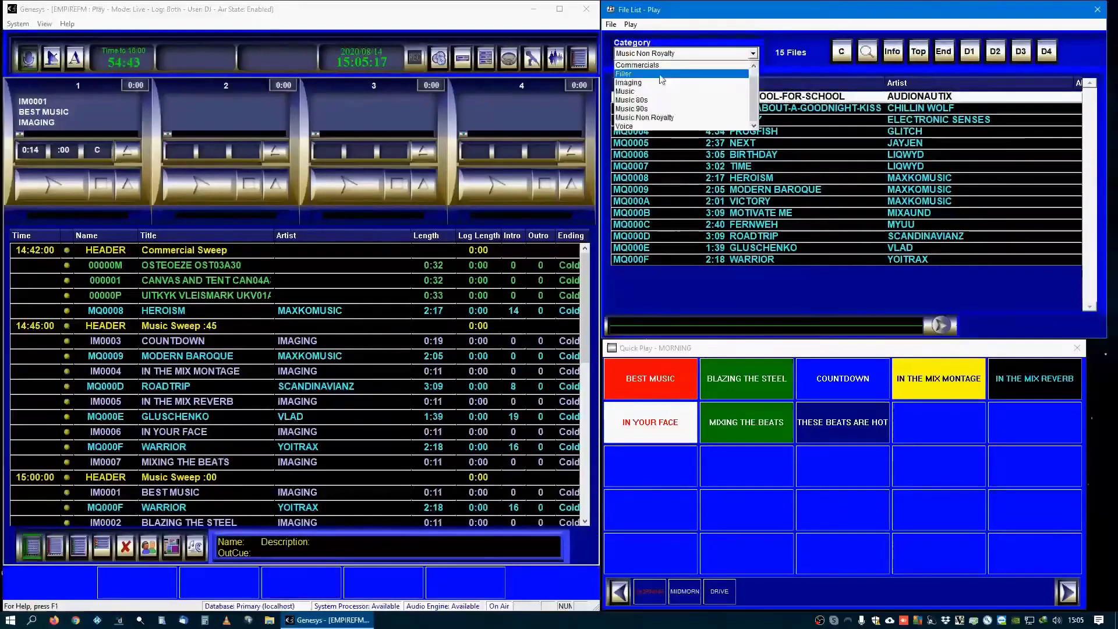
click(648, 69)
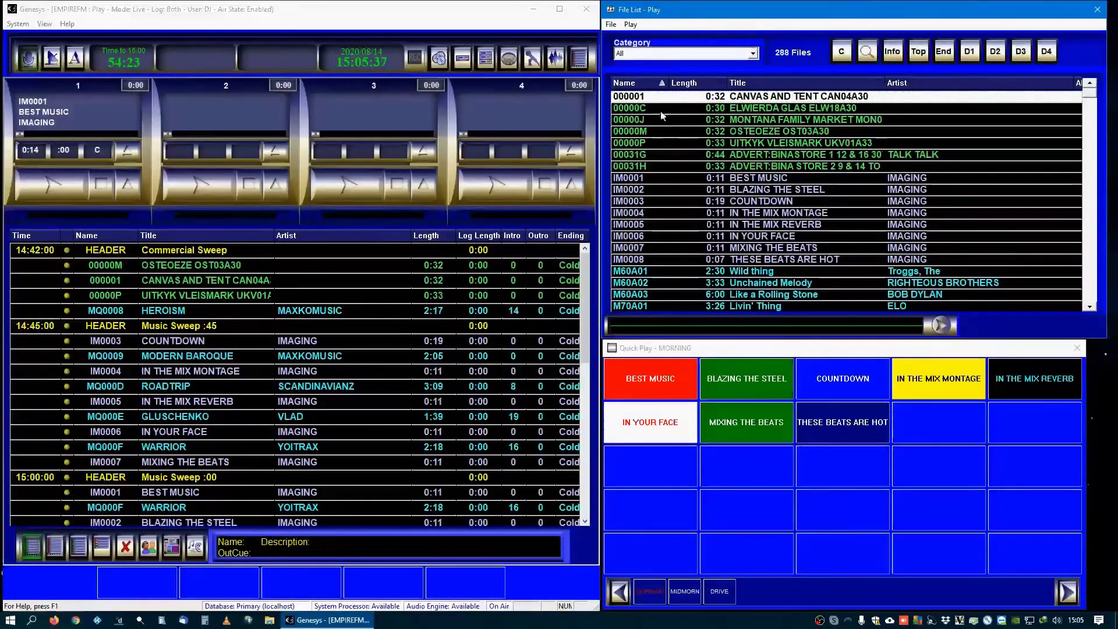
click(782, 85)
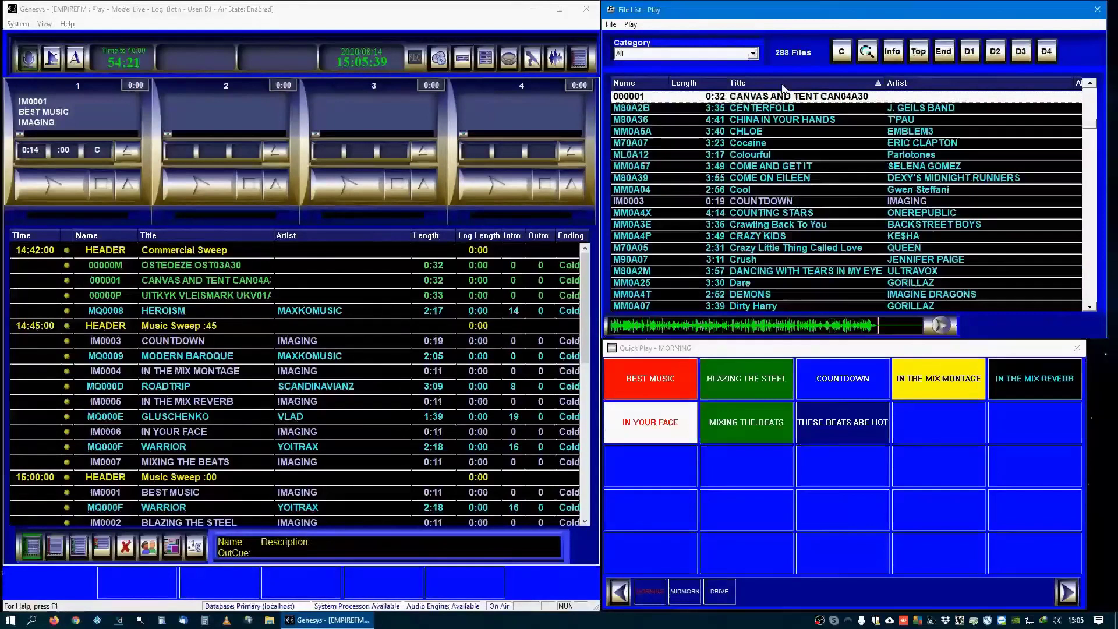
click(941, 82)
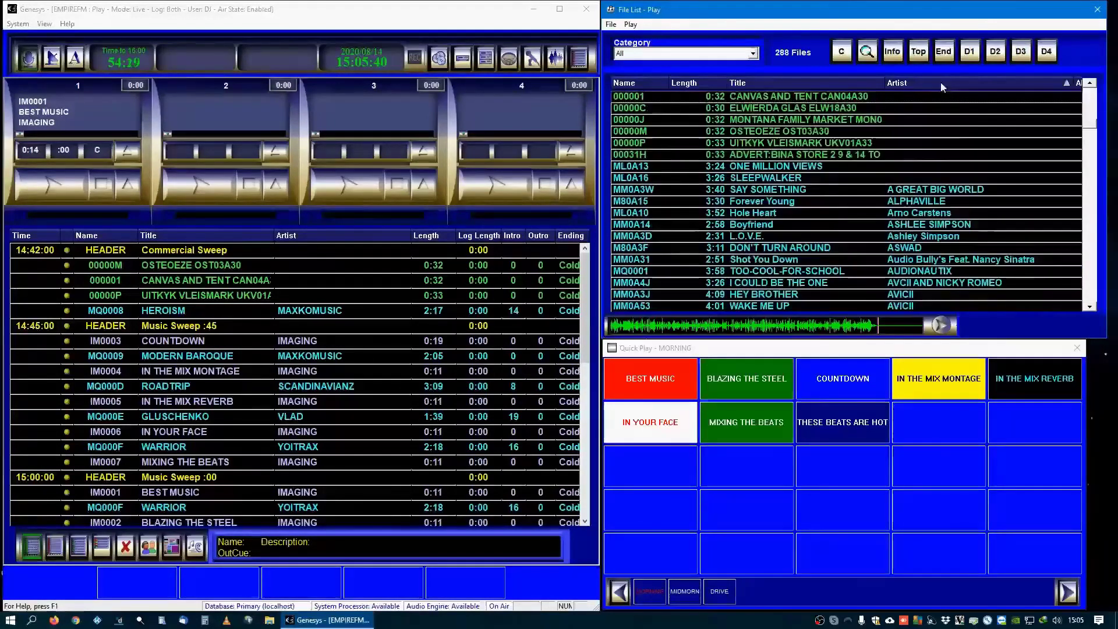
Step: Sort the files by title and find the songs whose titles begin with "love"
click(822, 83)
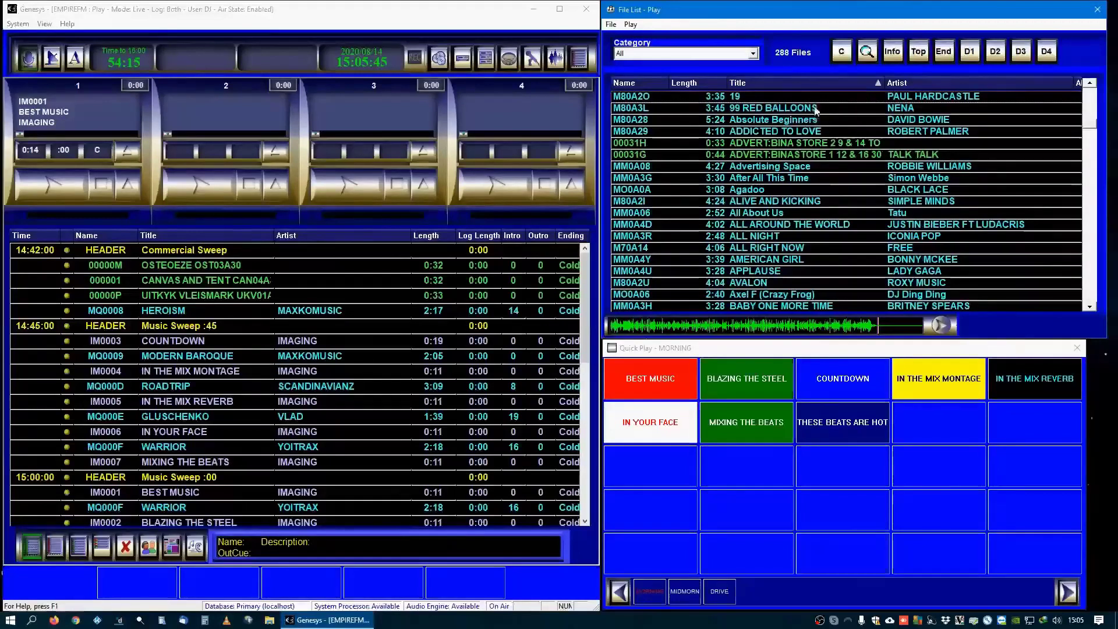
text(love)
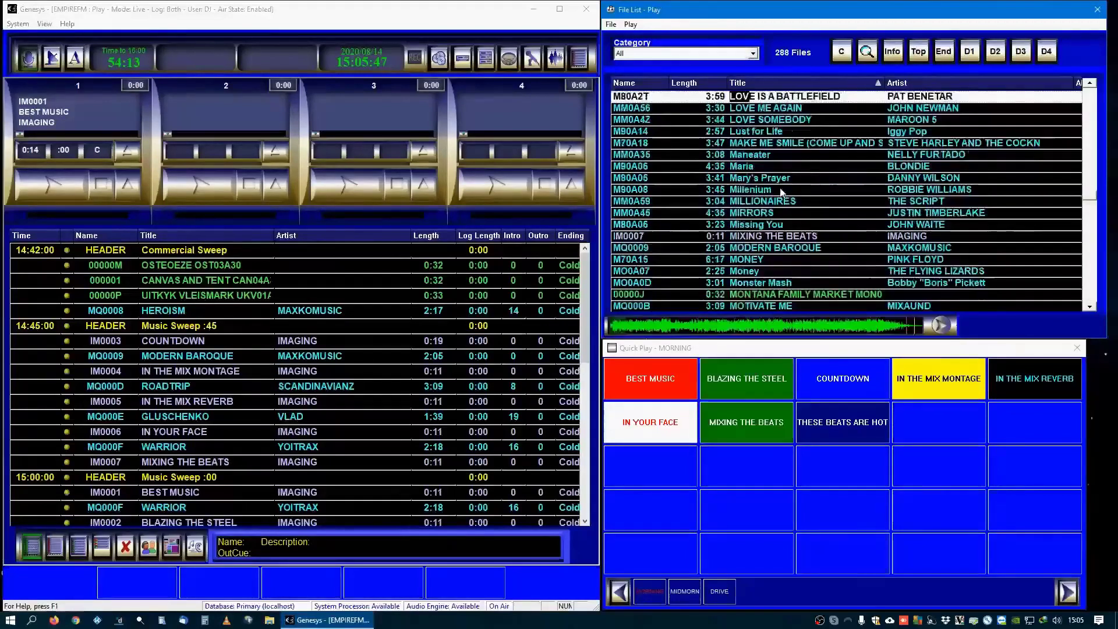
Step: Complete the title search for "love", and sort the file list by artist to find artists beginning with "mic"
text(e)
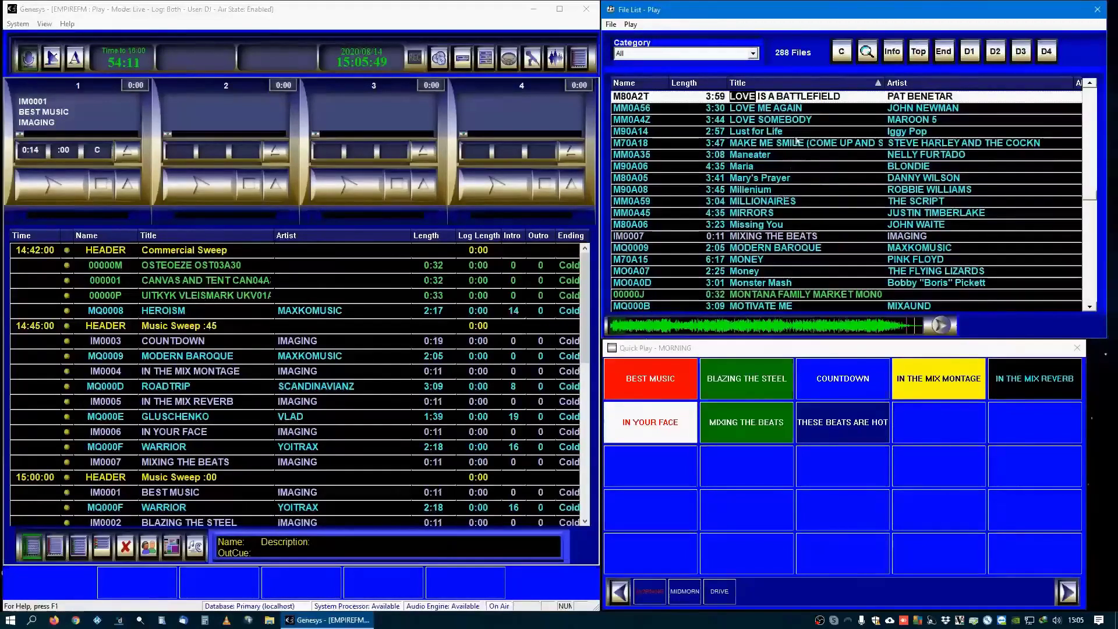
click(949, 83)
click(933, 145)
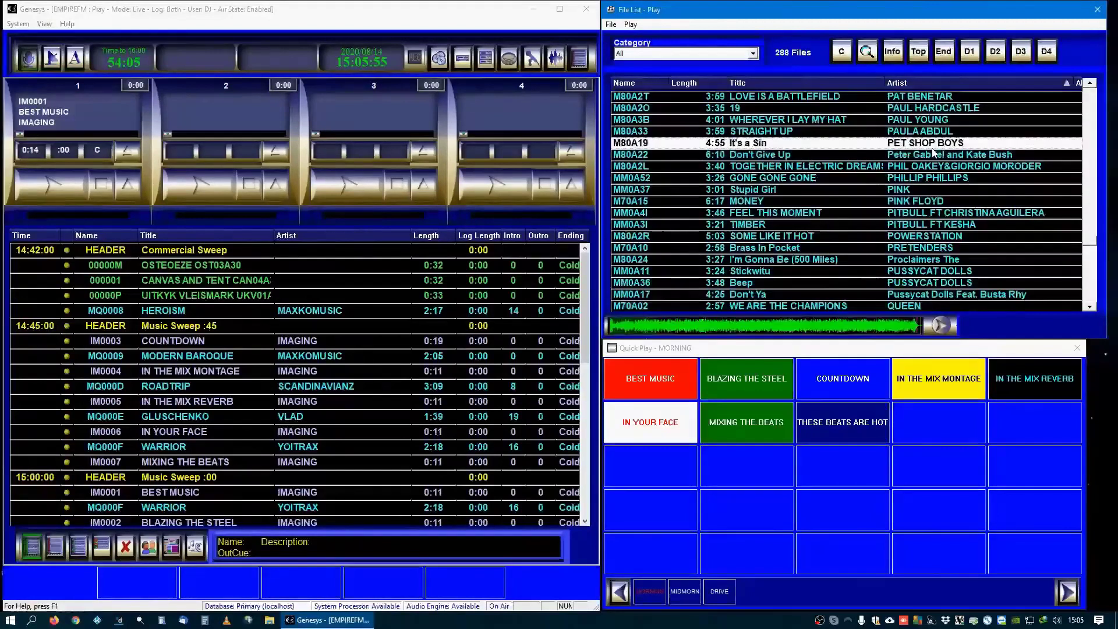
text(mic)
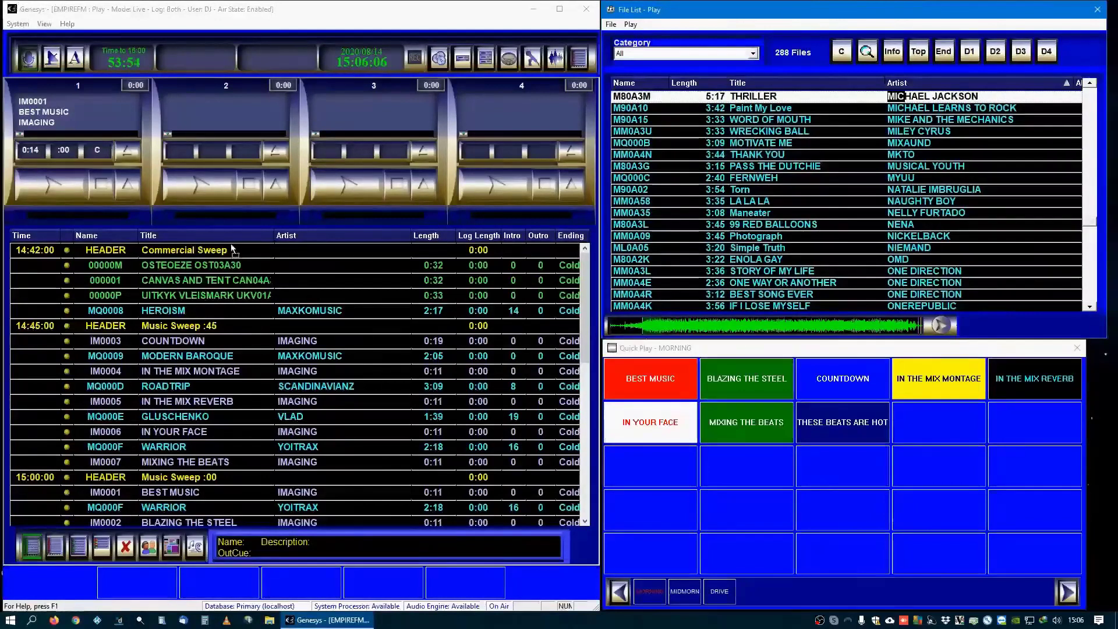
Step: Add THRILLER by Michael Jackson above the Commercial Sweep header in the log and load it into player 2
drag(231, 249, 231, 250)
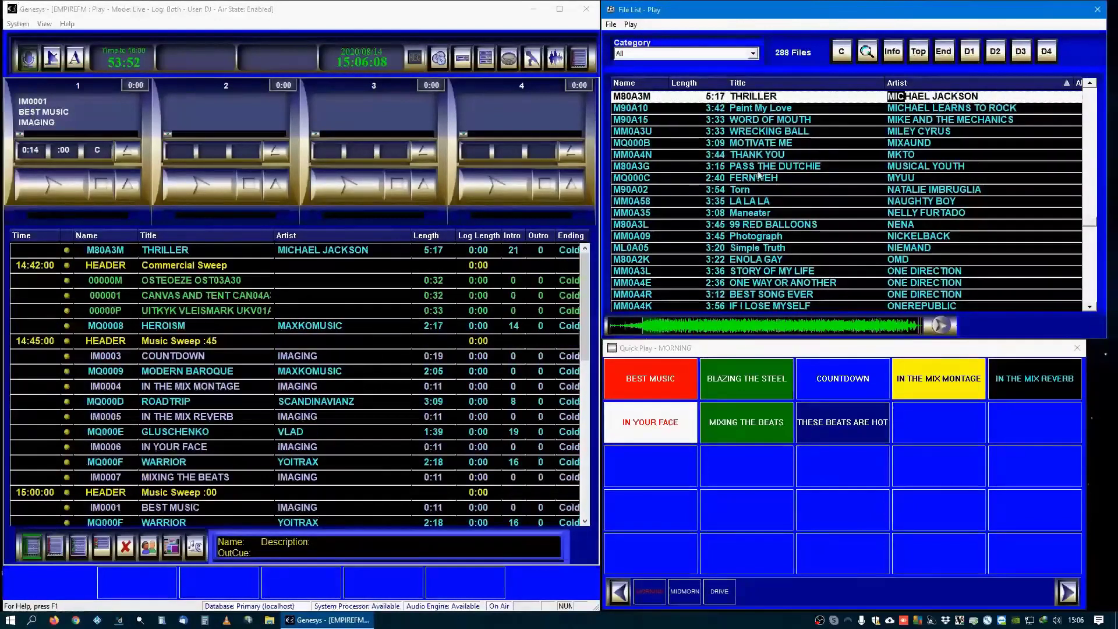
drag(244, 106, 243, 106)
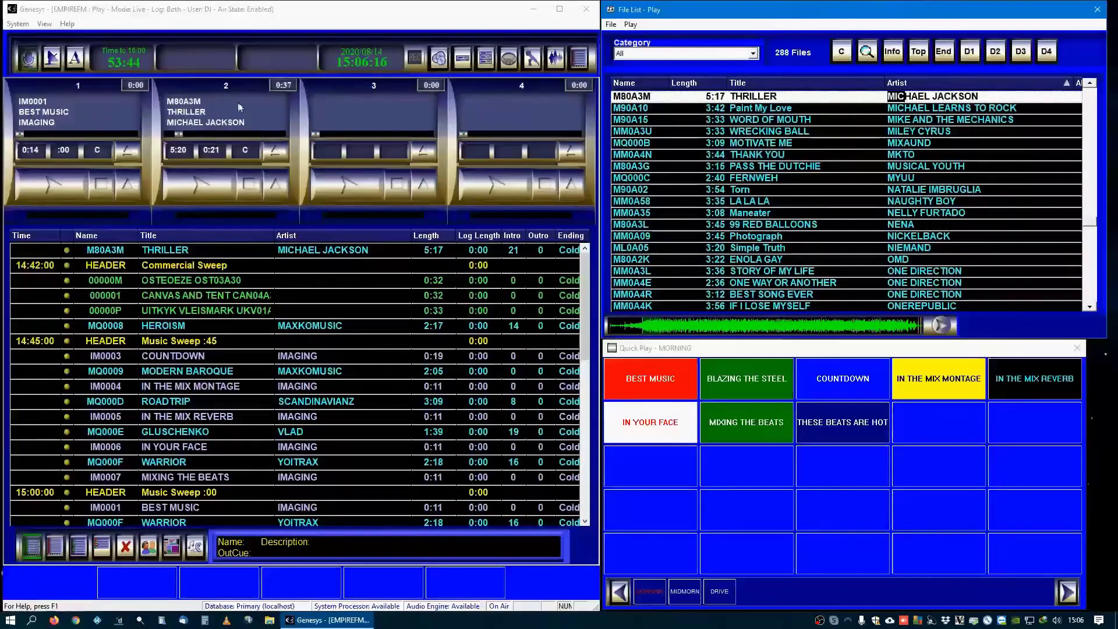
Step: Empty players 1 and 2 and remove THRILLER from the log
click(276, 183)
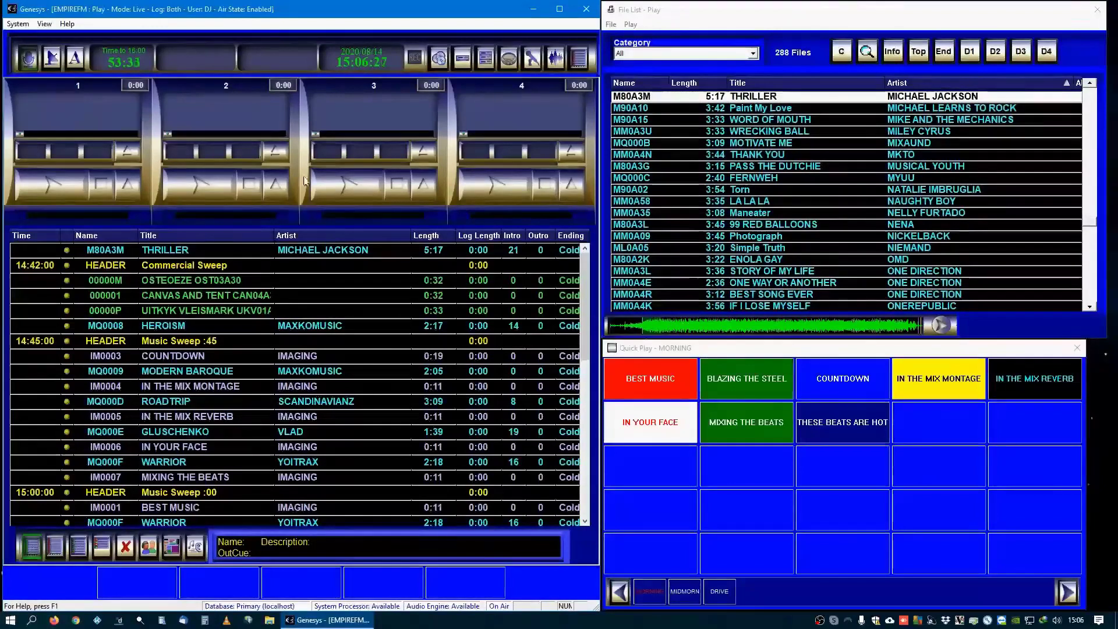
click(275, 249)
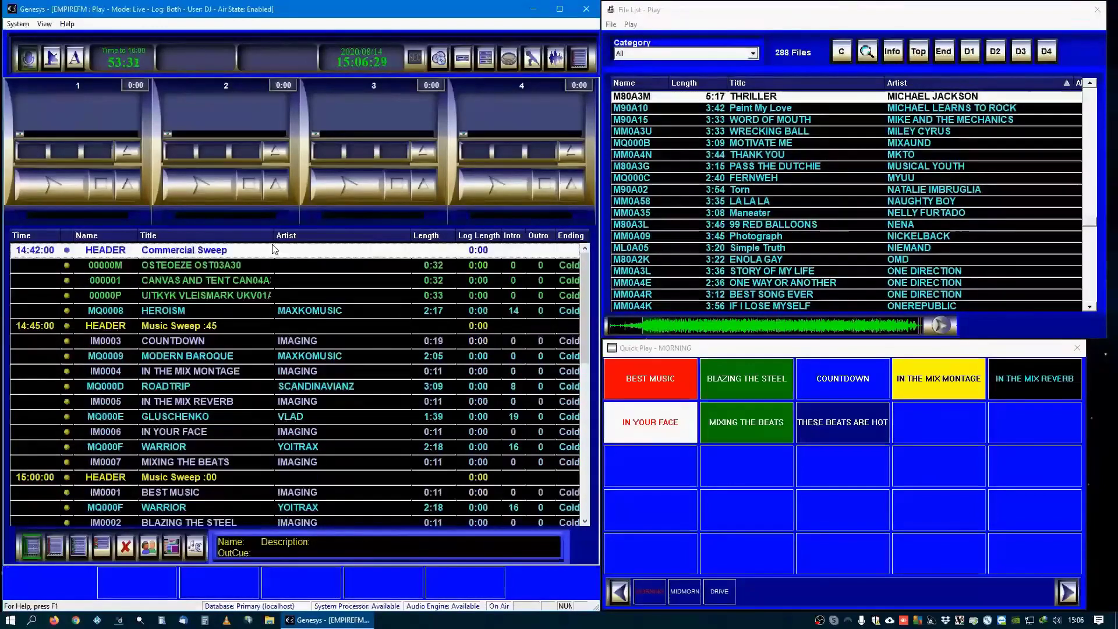
Step: Filter the file list by the Music Non Royalty category
click(717, 53)
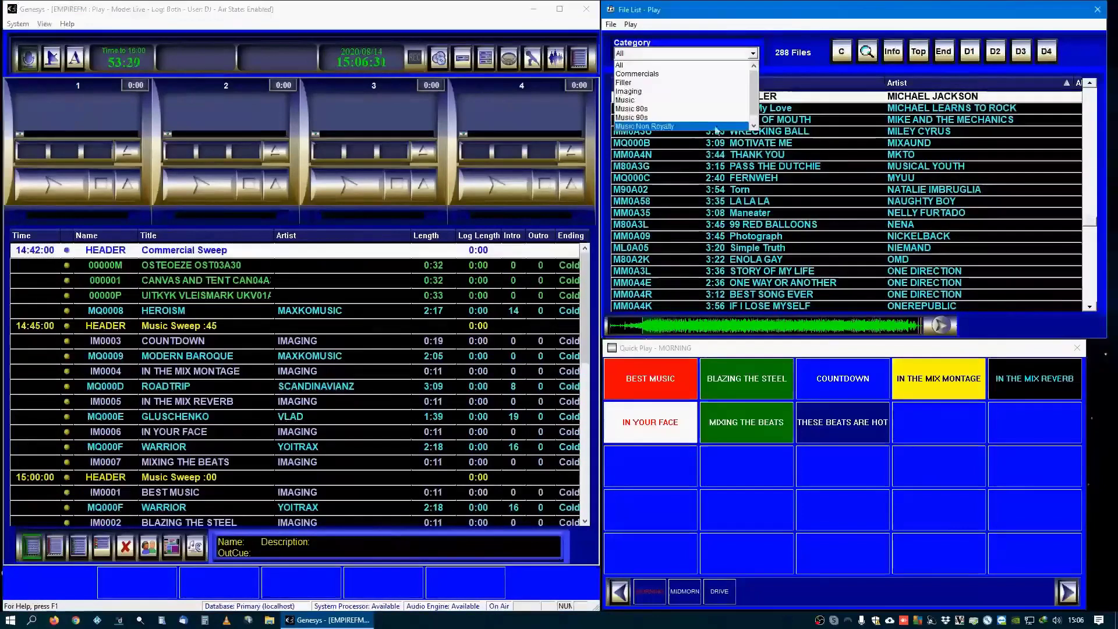
scroll(717, 125, down, 1)
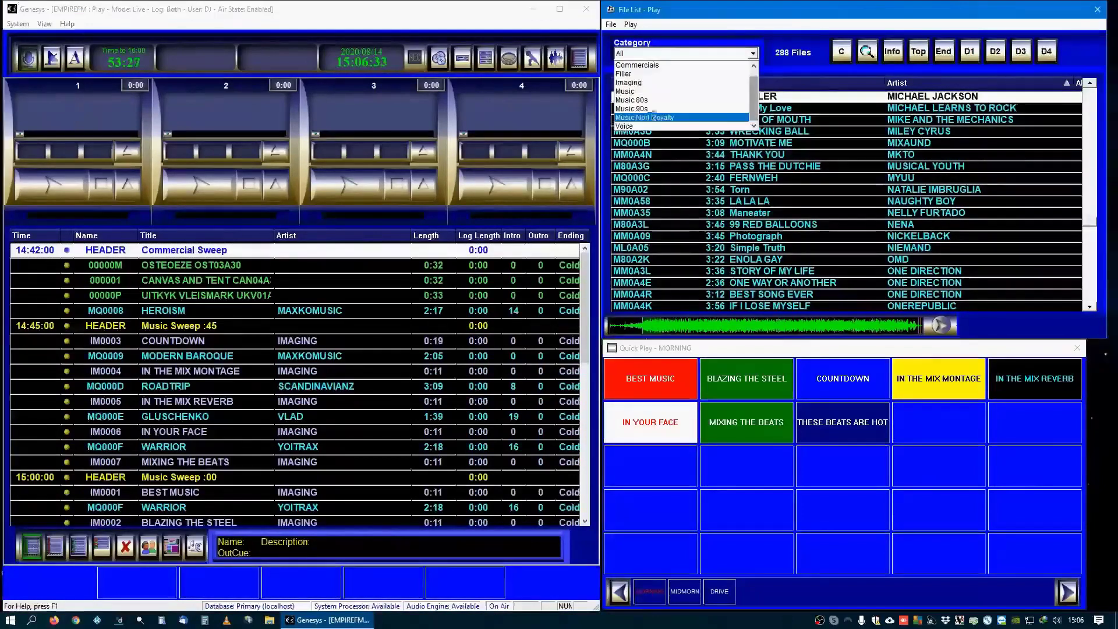
click(653, 117)
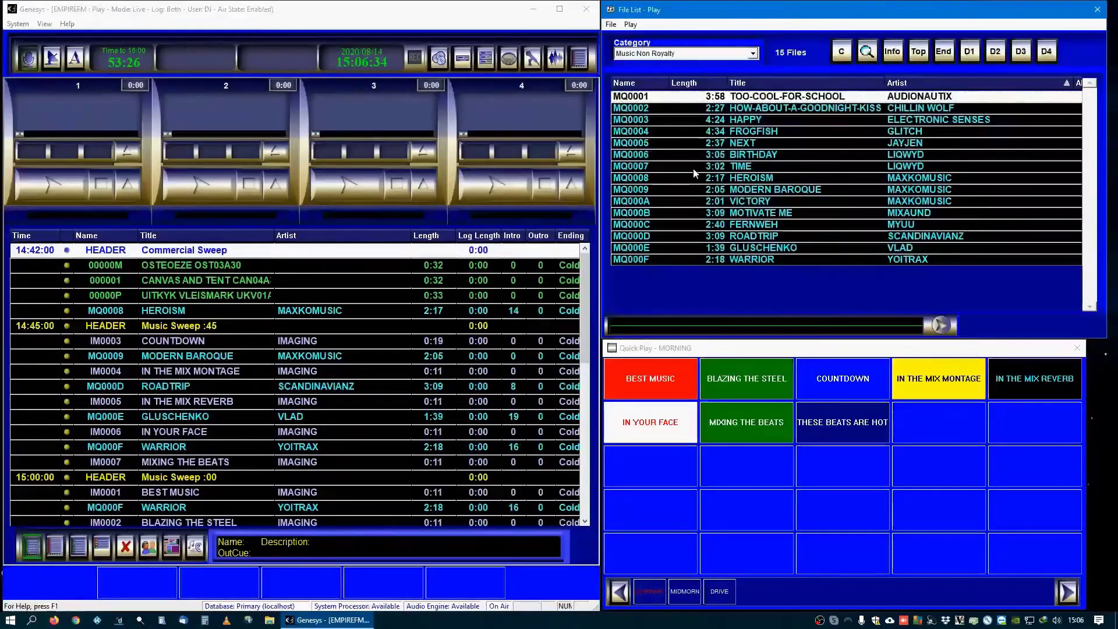
Step: Play FROGFISH by Glitch directly from the file list in player 2, and stop and unload it
drag(693, 131, 211, 194)
click(210, 195)
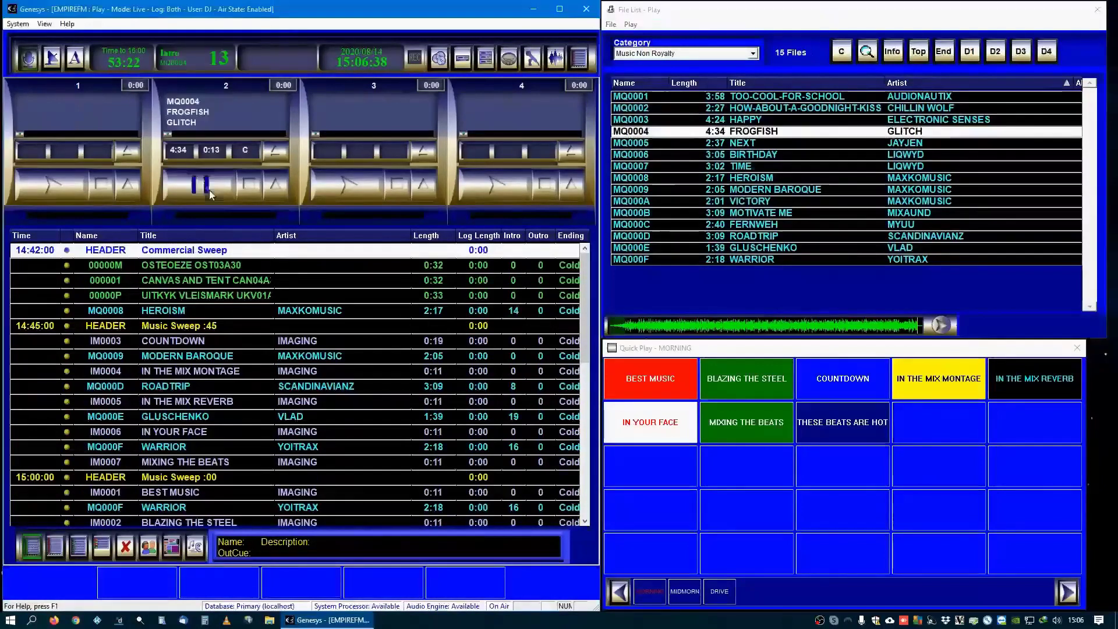
click(249, 188)
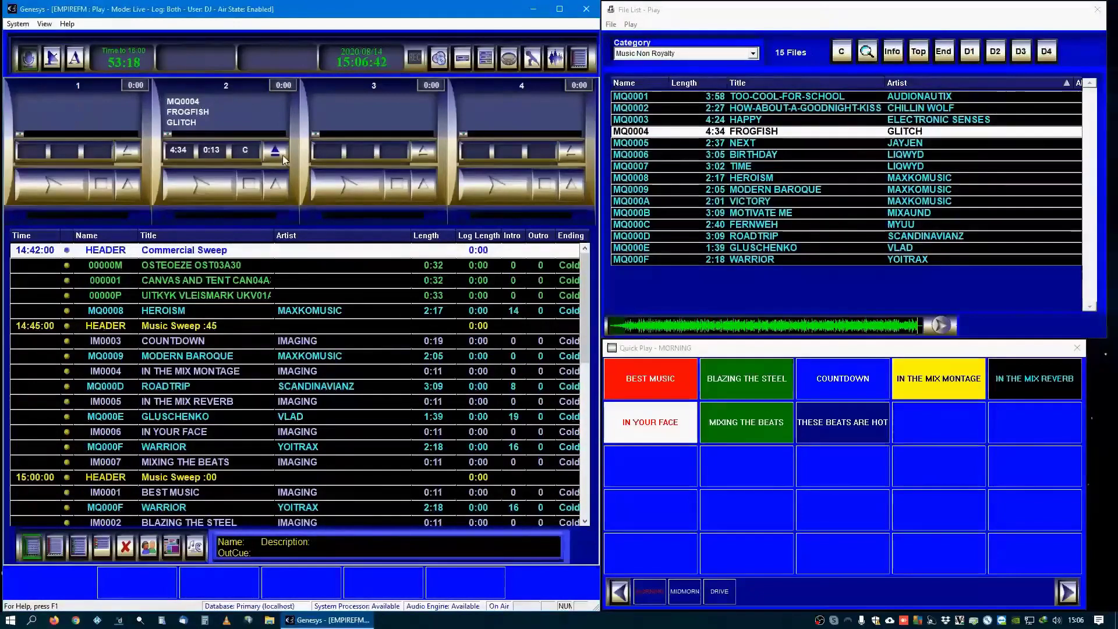
click(284, 152)
click(284, 152)
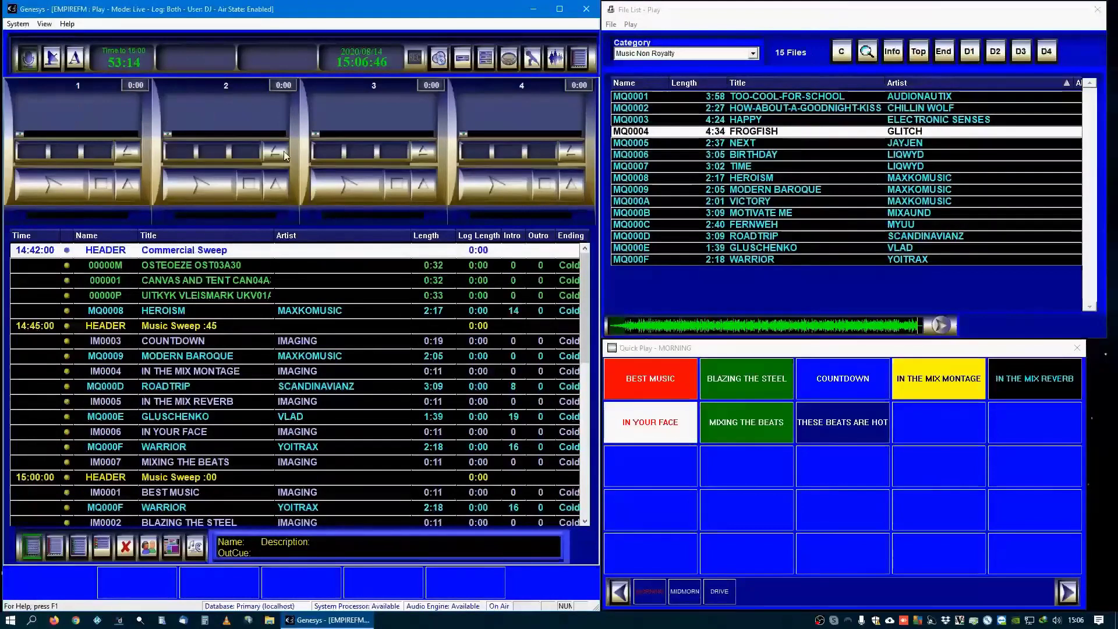
Step: Insert TIME by LIQWYD above the Commercial Sweep header, play it from the log in player 2, and stop it
click(762, 168)
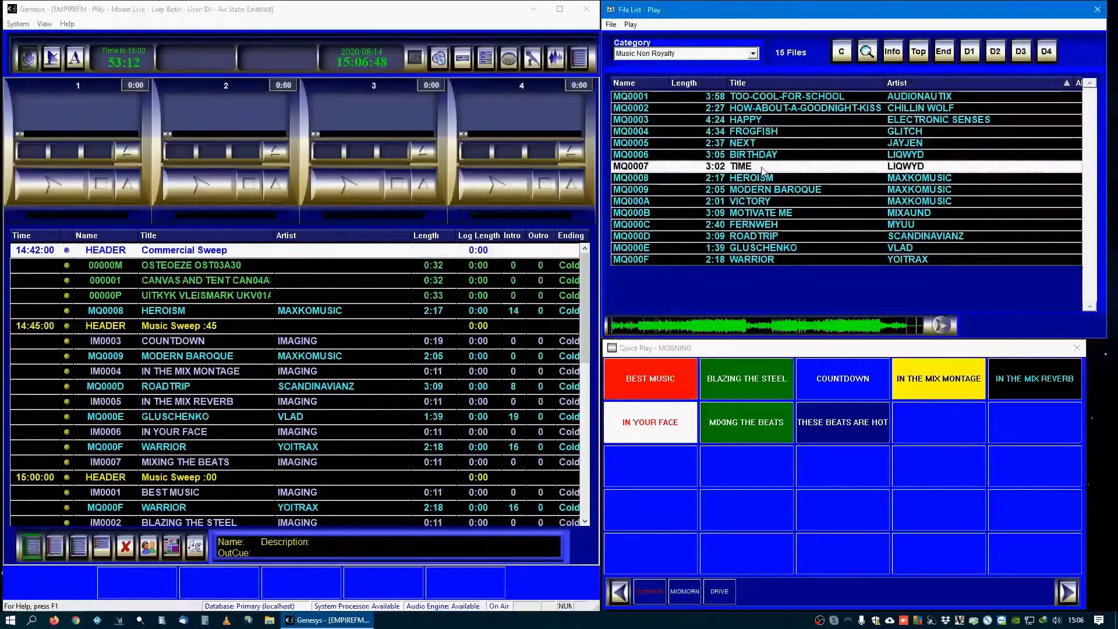
drag(762, 169, 504, 245)
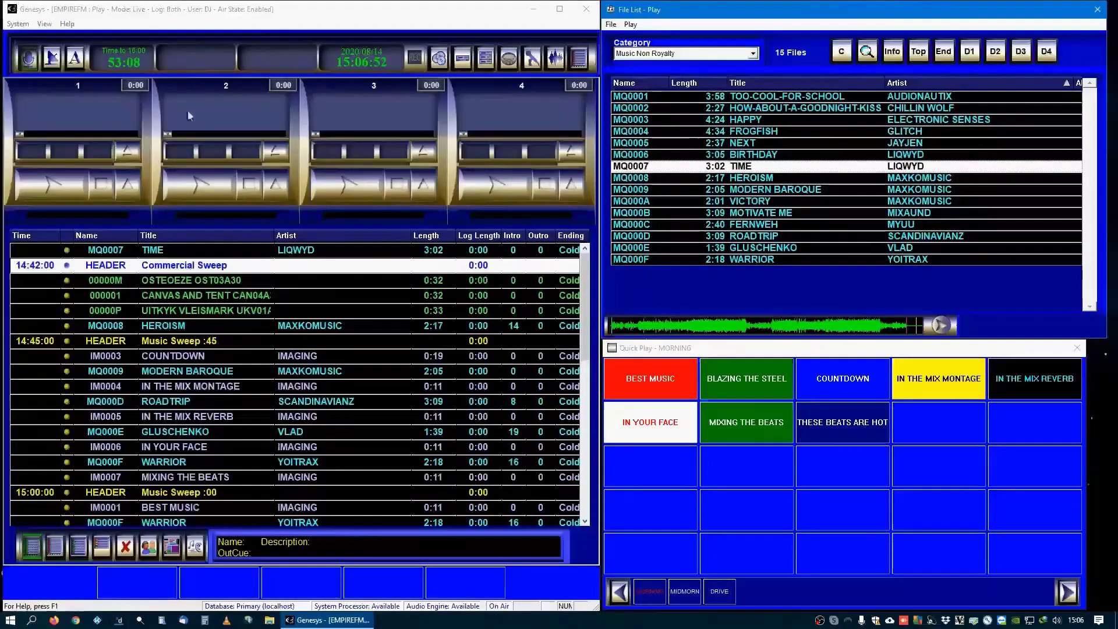
click(218, 179)
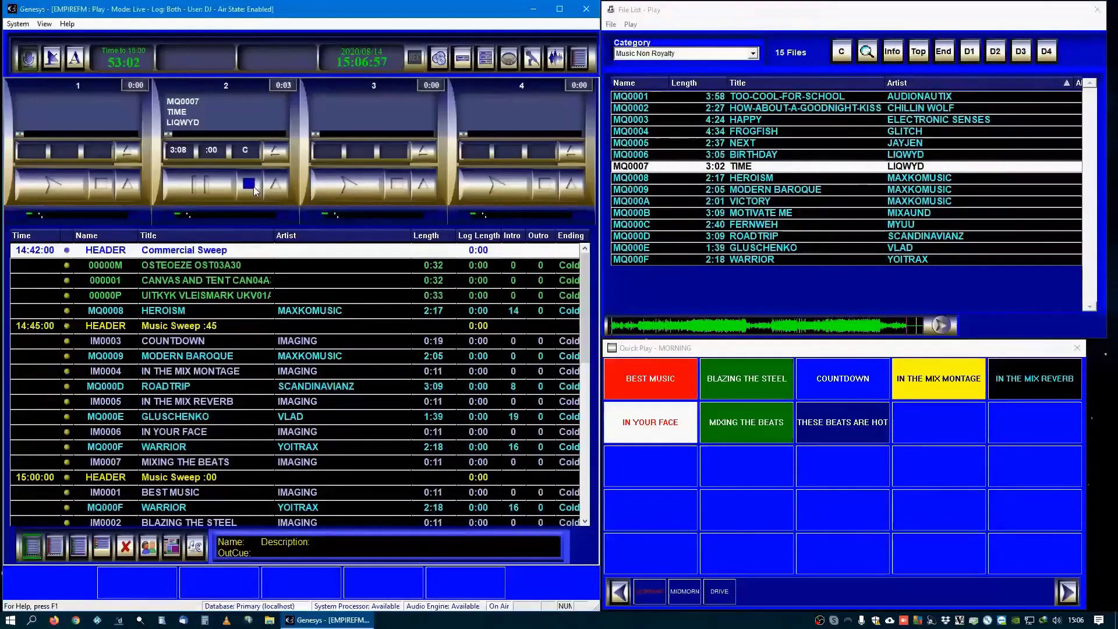
click(254, 190)
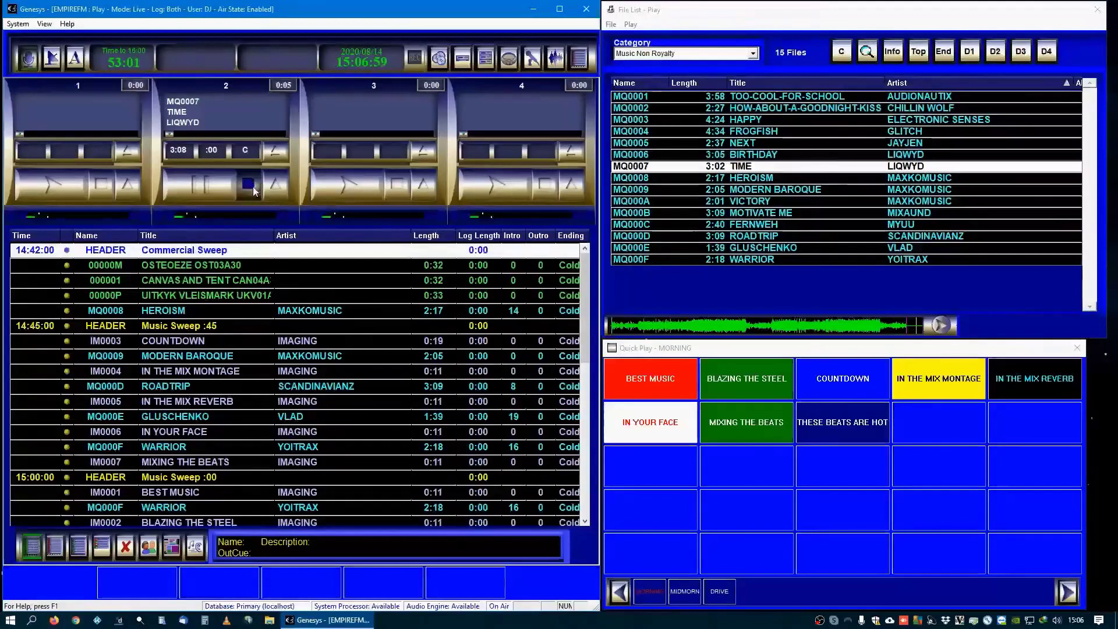
click(254, 190)
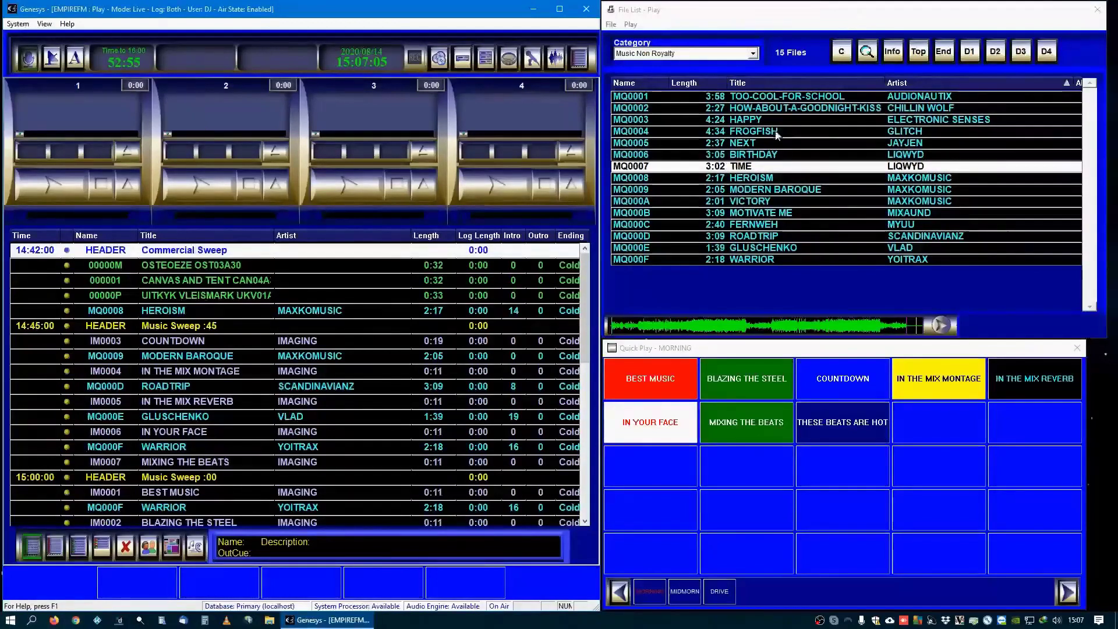
Step: Sort the file list by title, search all categories for the keyword HOT and select SOME LIKE IT HOT
click(786, 85)
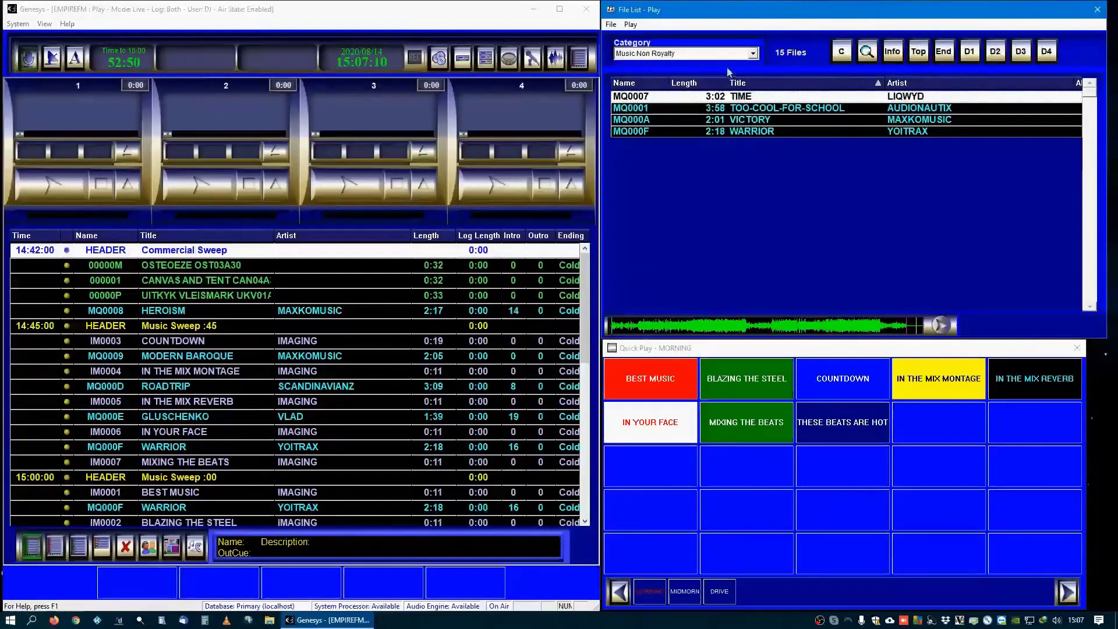
click(687, 52)
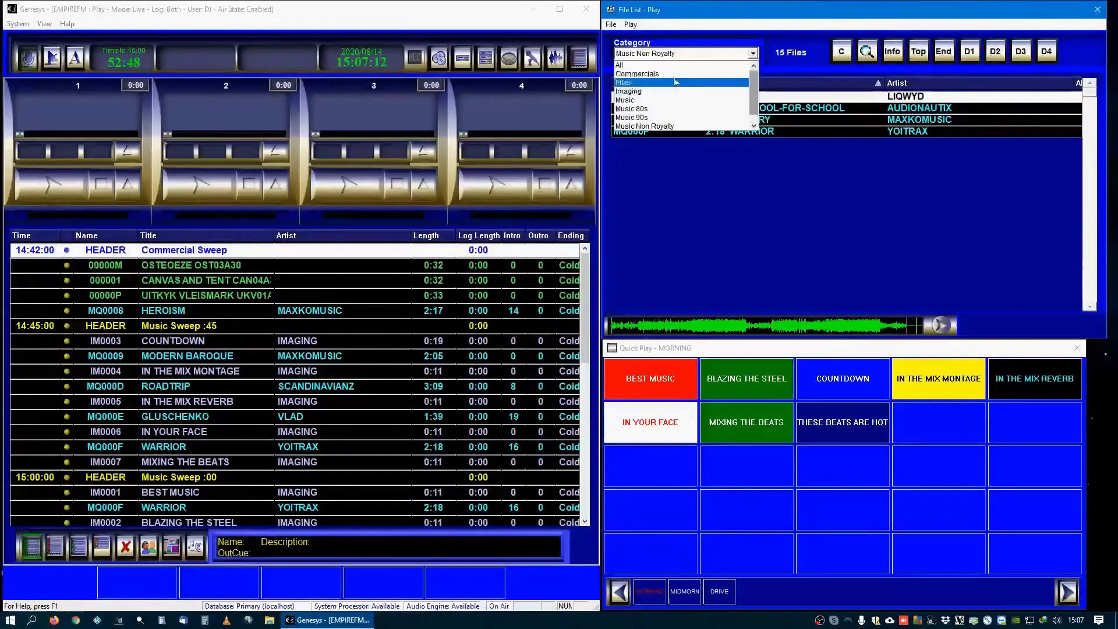
click(621, 65)
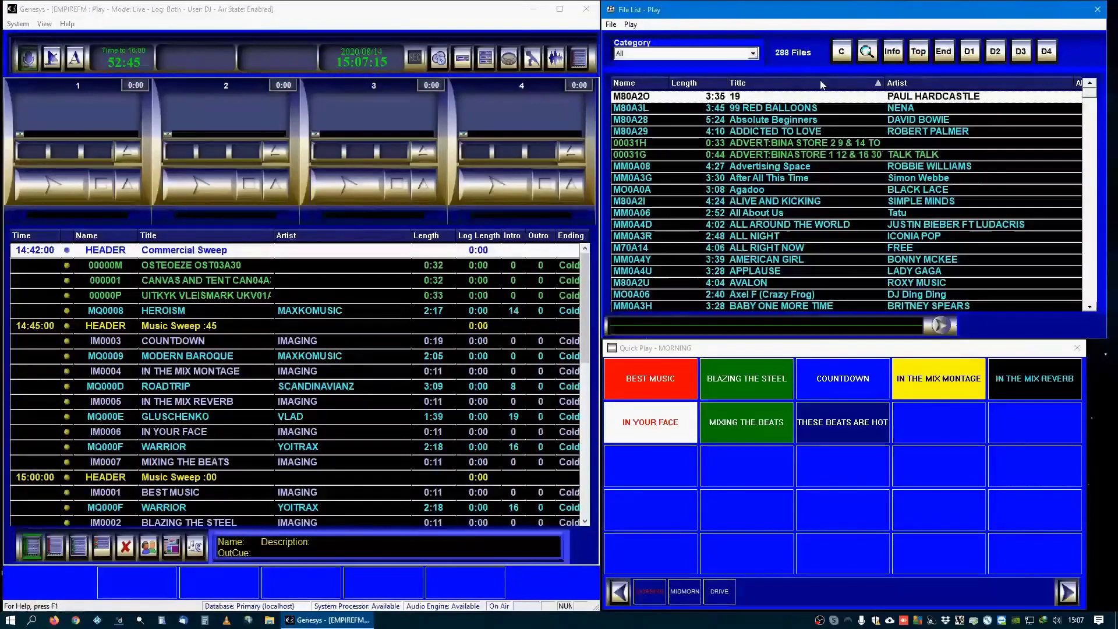
click(866, 52)
text(HOT)
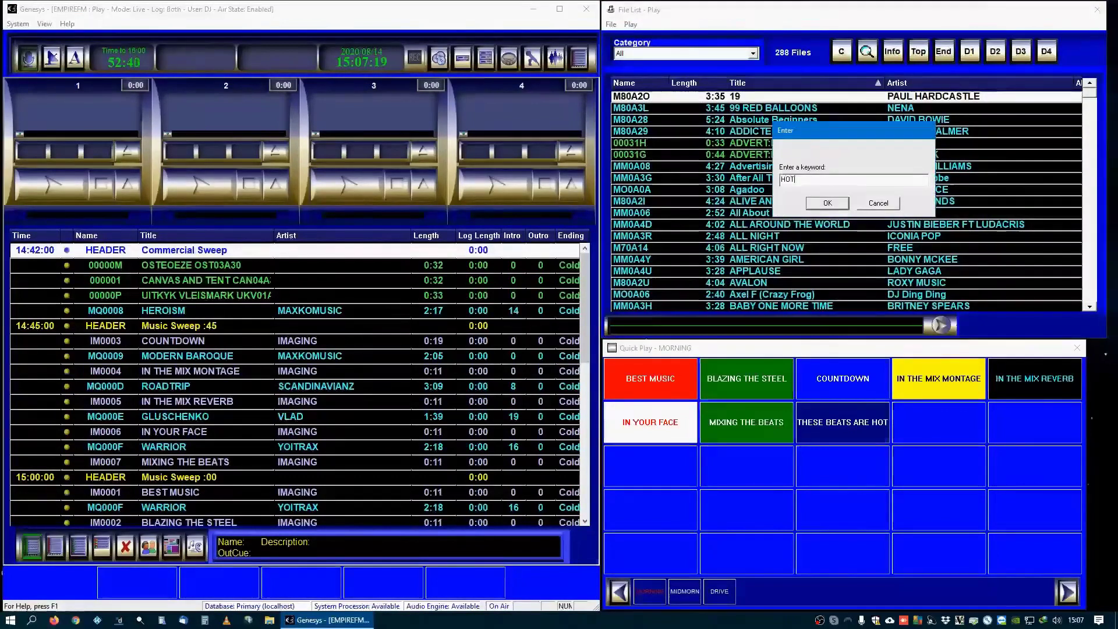
click(830, 204)
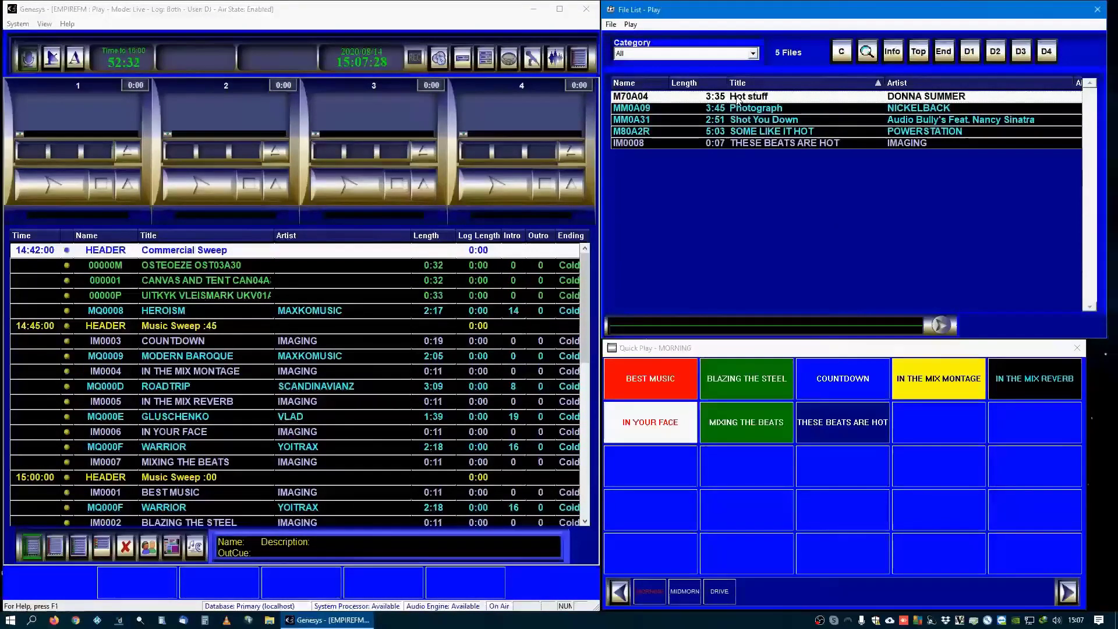
click(766, 132)
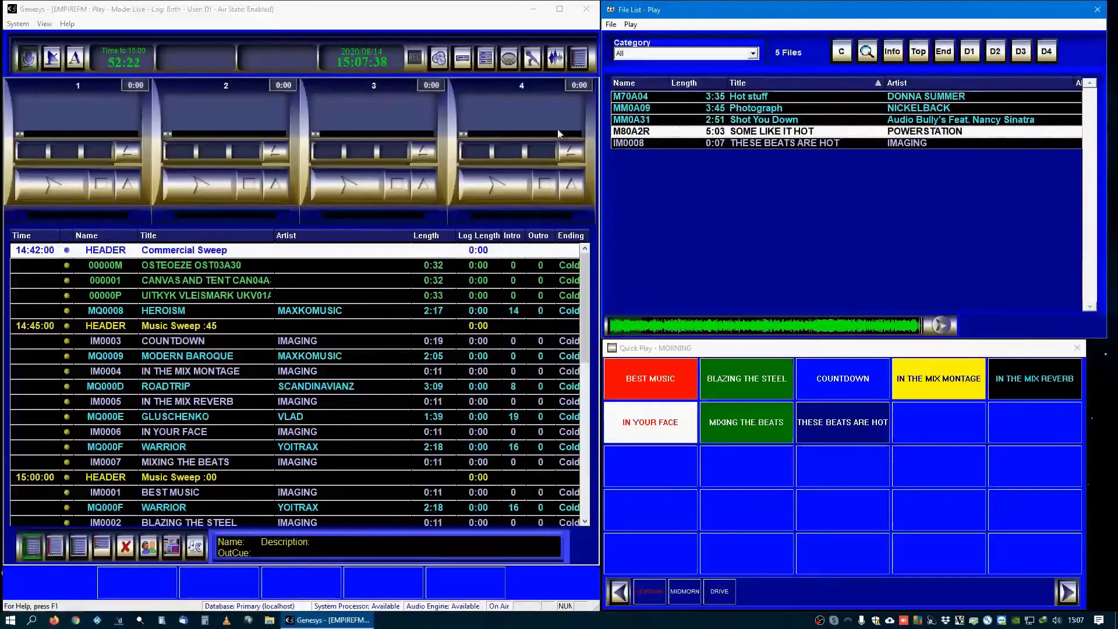
Step: Clear the keyword search by reloading the All category and select ALIVE AND KICKING
click(753, 53)
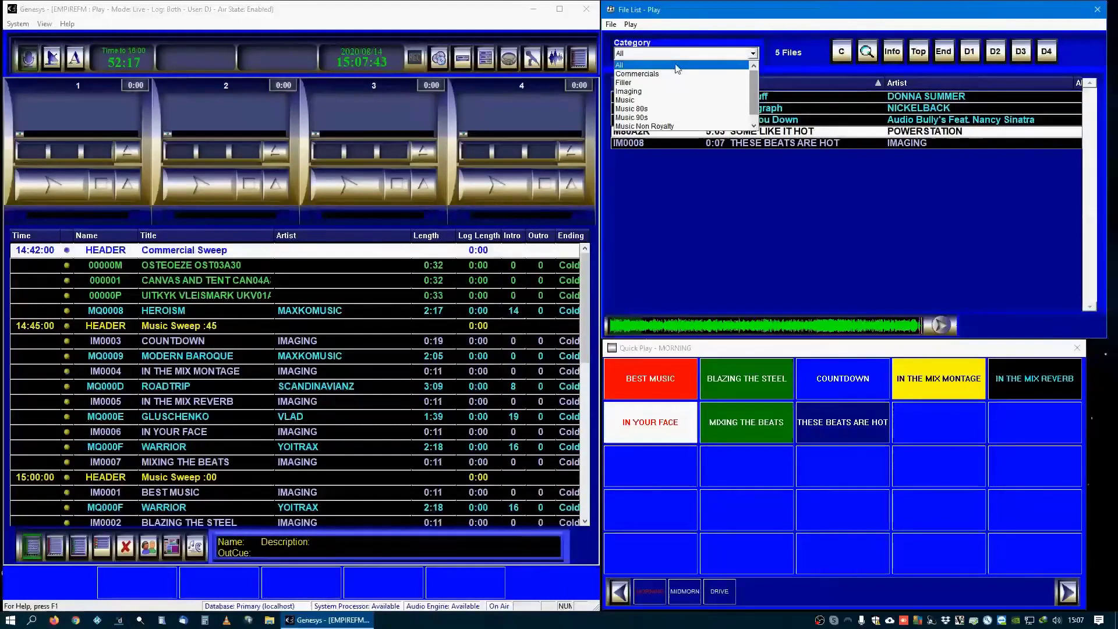
click(677, 66)
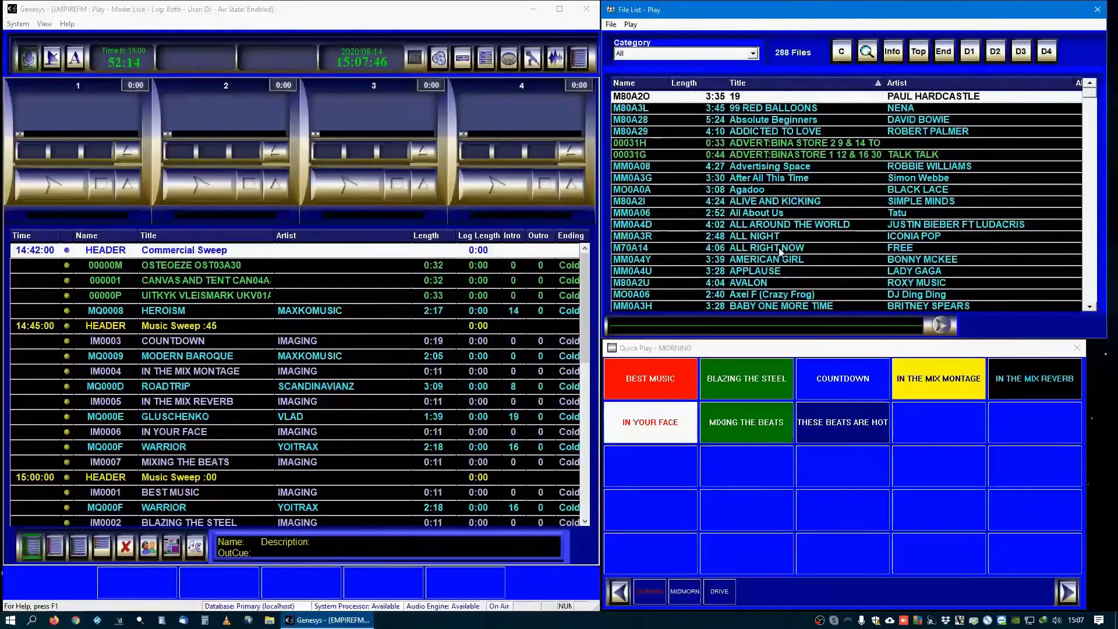
click(764, 201)
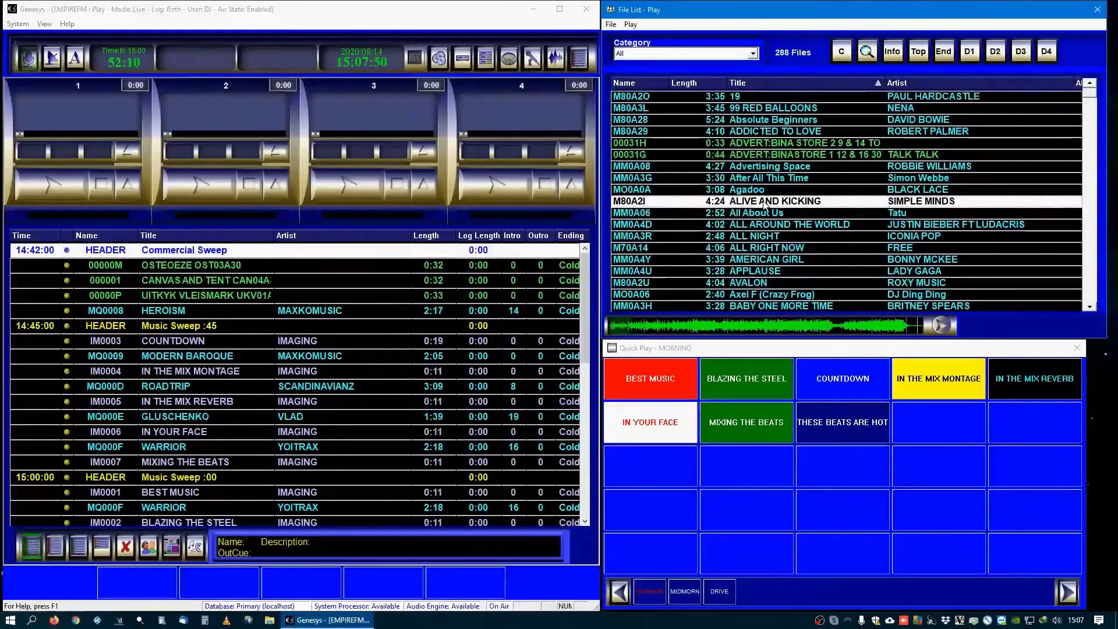
Step: Filter the file list to Music Non Royalty and audition NEXT from the middle of its waveform, stopping it after a short listen
click(753, 53)
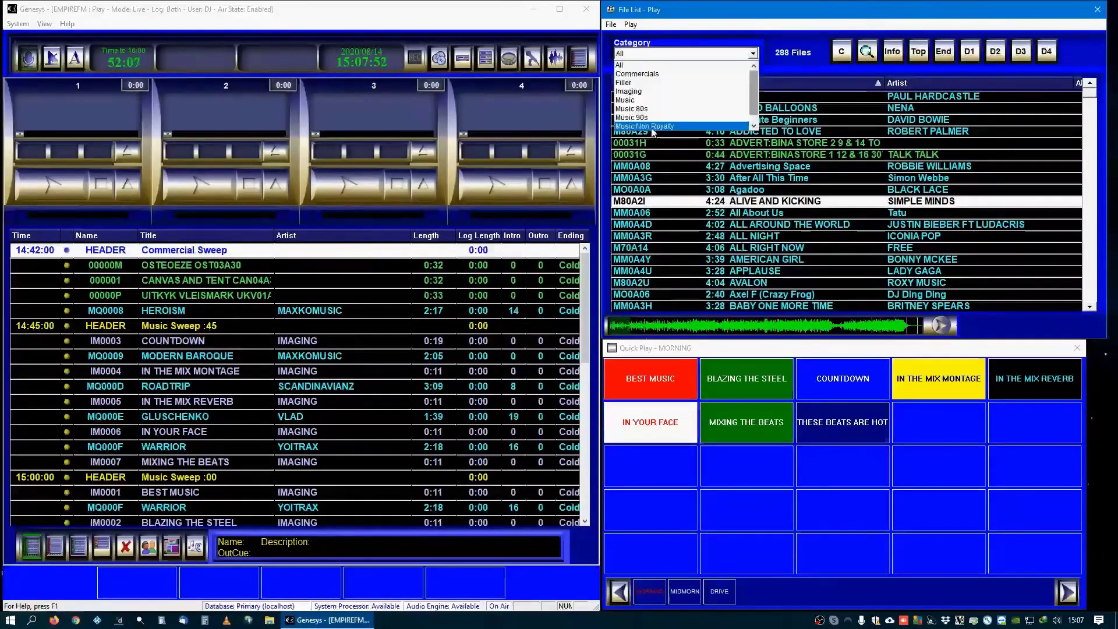
click(653, 126)
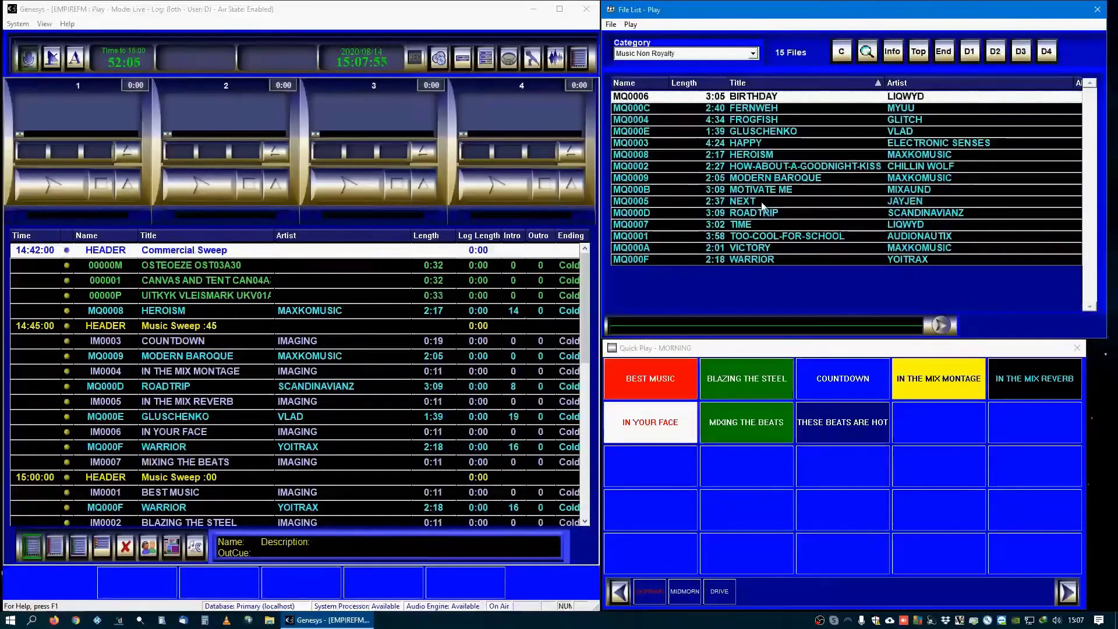
click(758, 201)
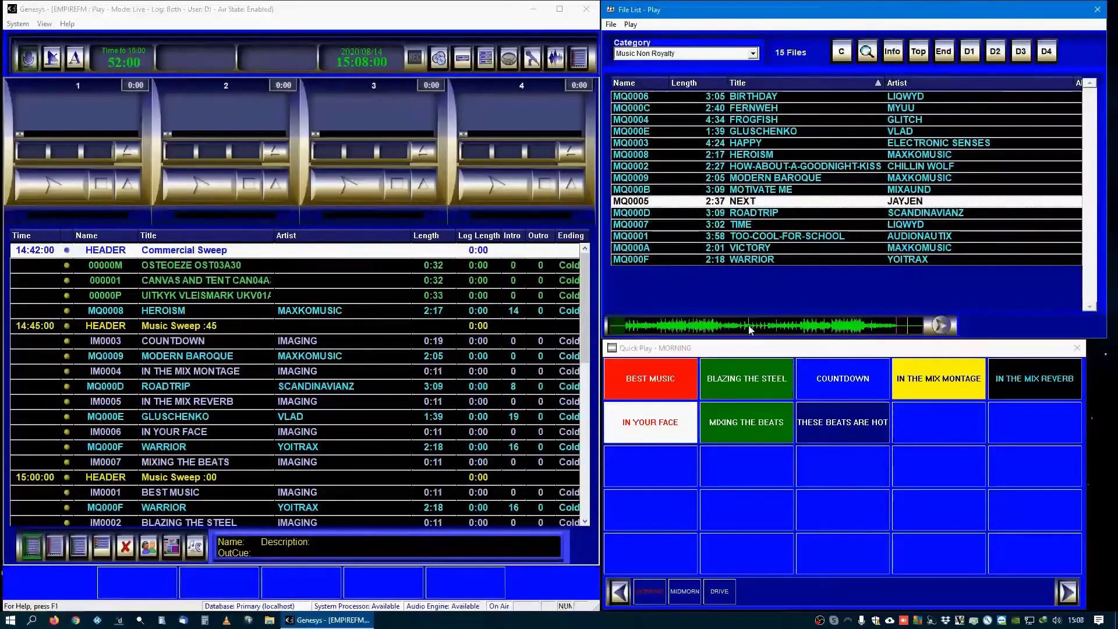
drag(751, 330, 527, 130)
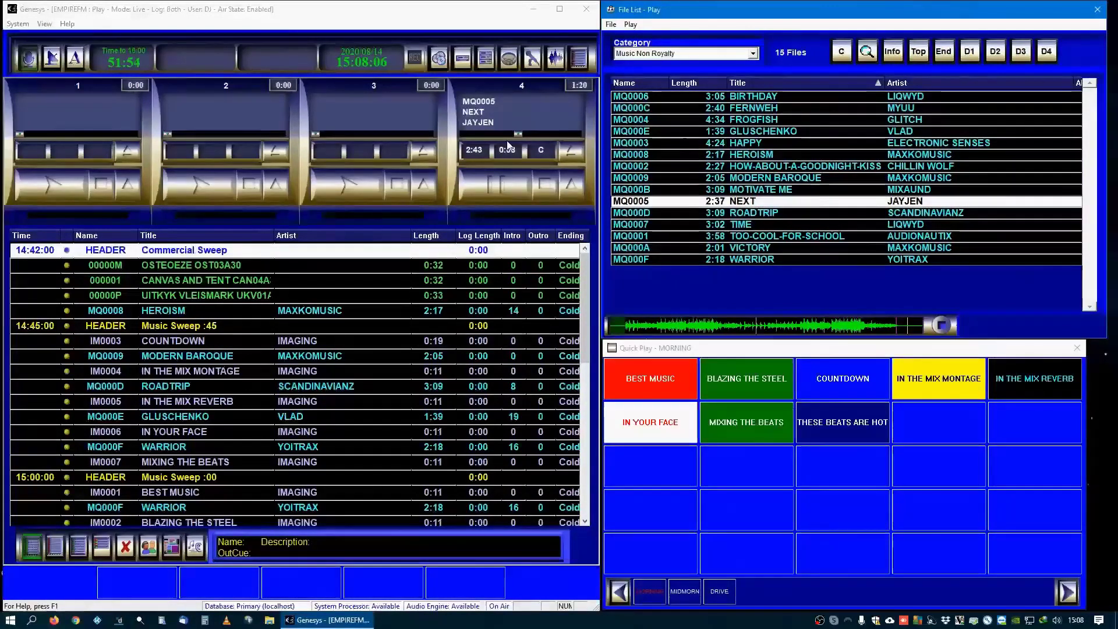
click(545, 184)
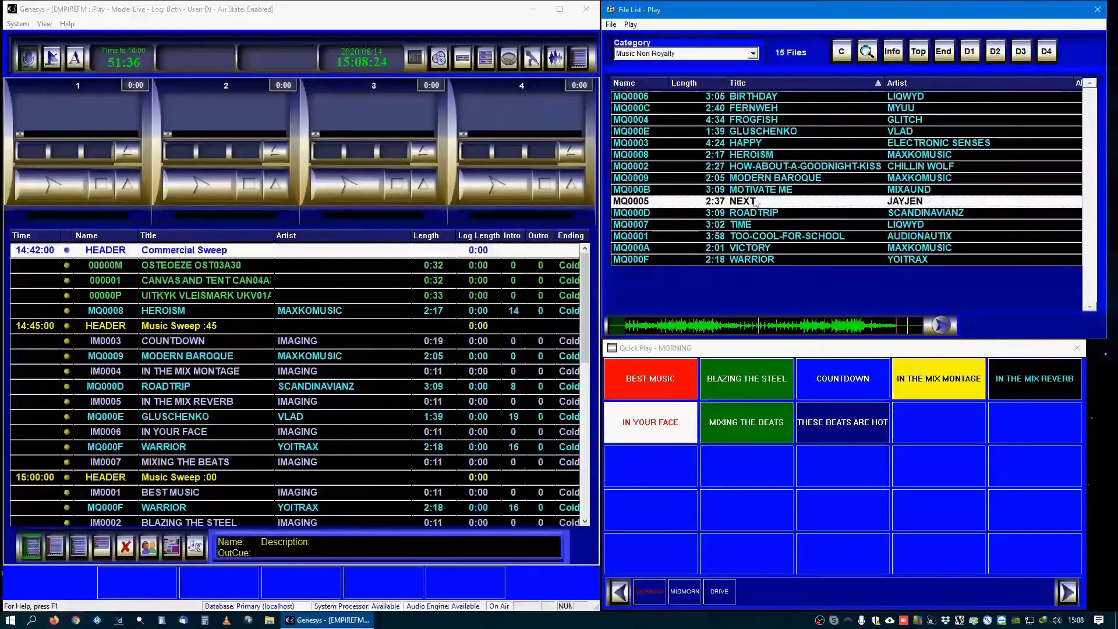
Step: Load NEXT into deck 2 and play it briefly before stopping the deck
drag(756, 203, 214, 175)
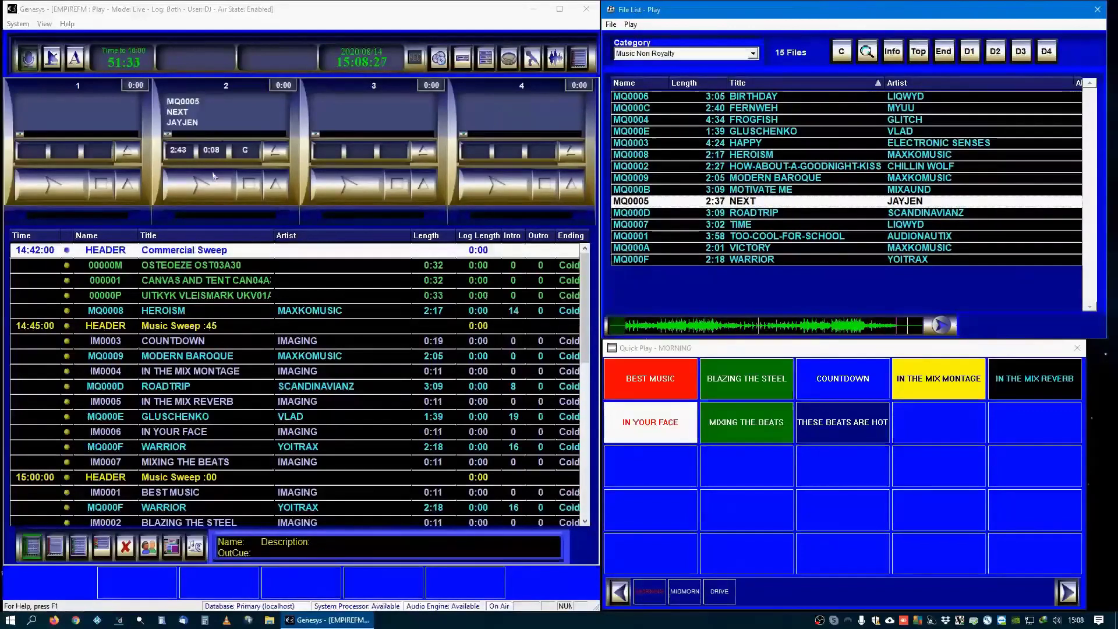
click(214, 176)
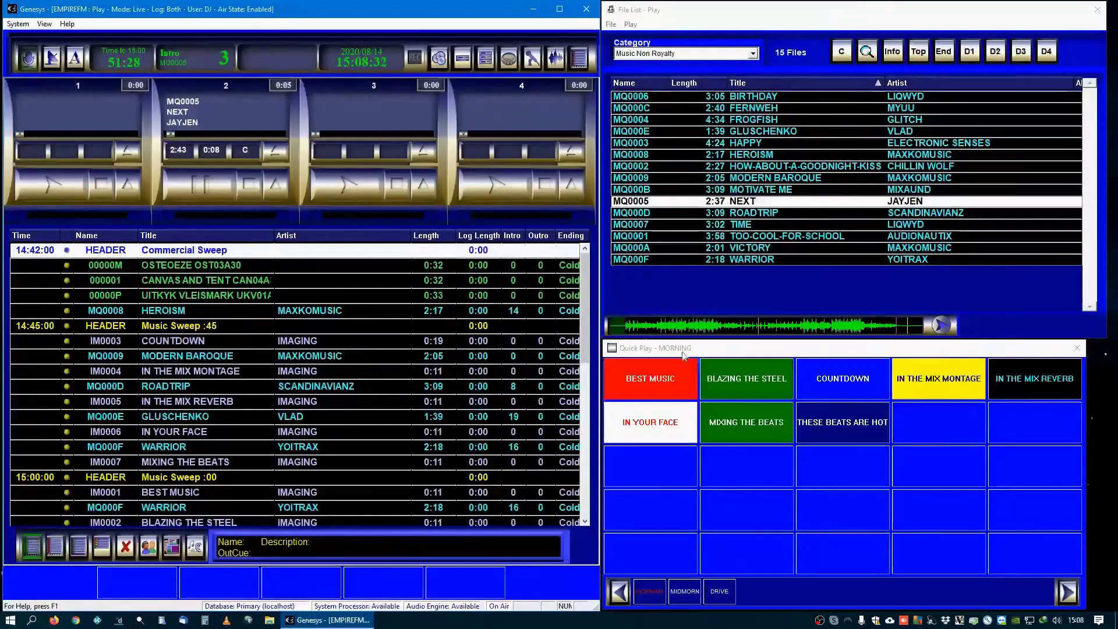
click(248, 185)
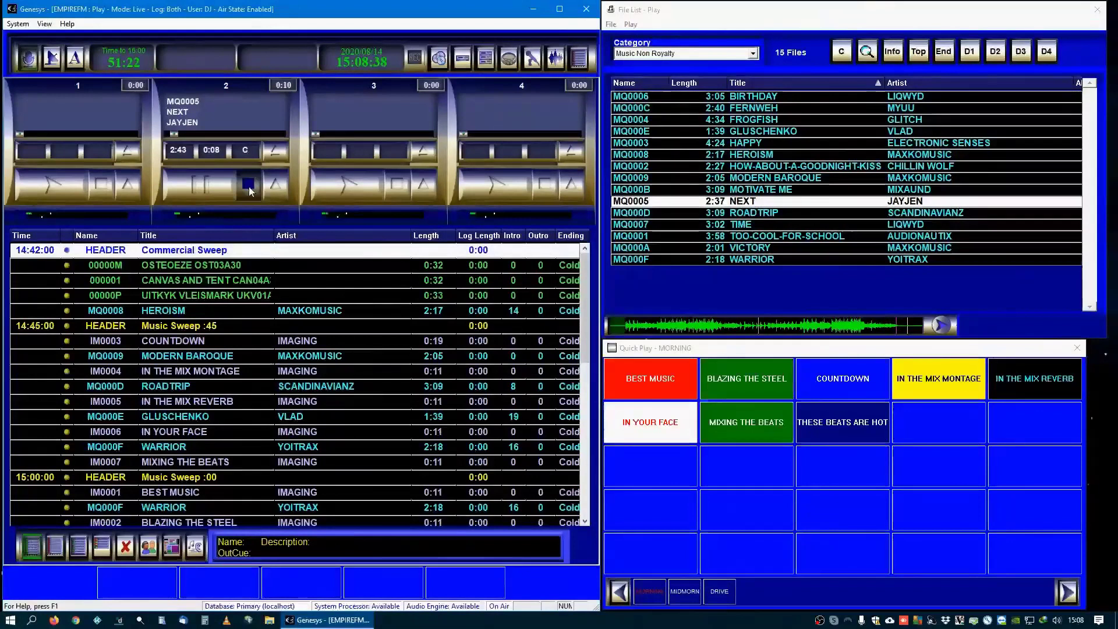
click(248, 185)
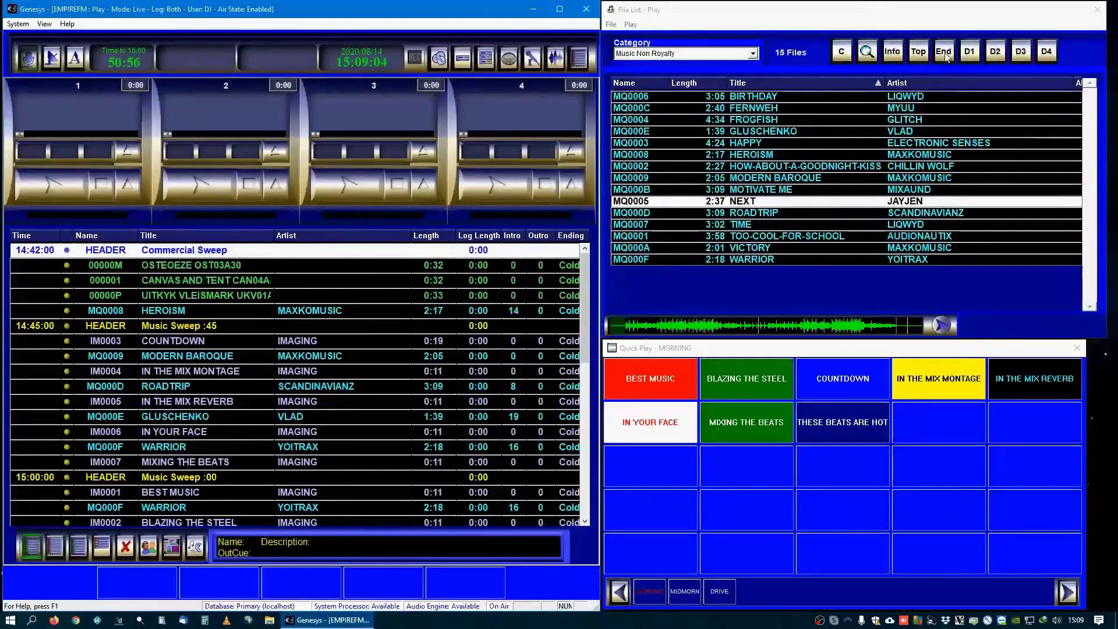
Step: Review the audio, format and access details in the file info of NEXT
click(901, 53)
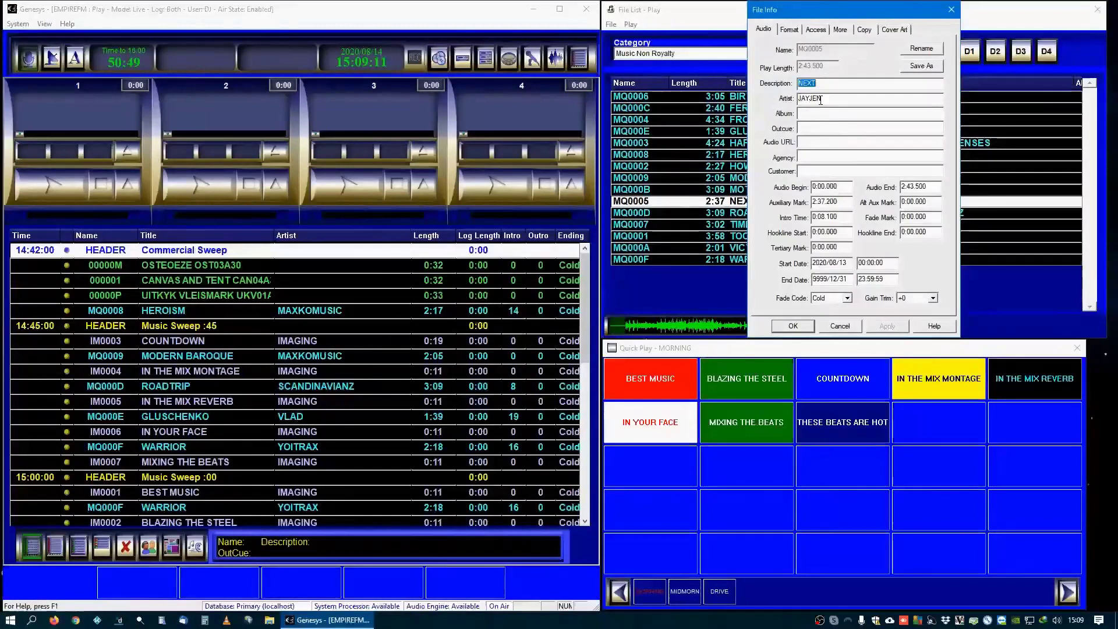
click(789, 30)
click(765, 29)
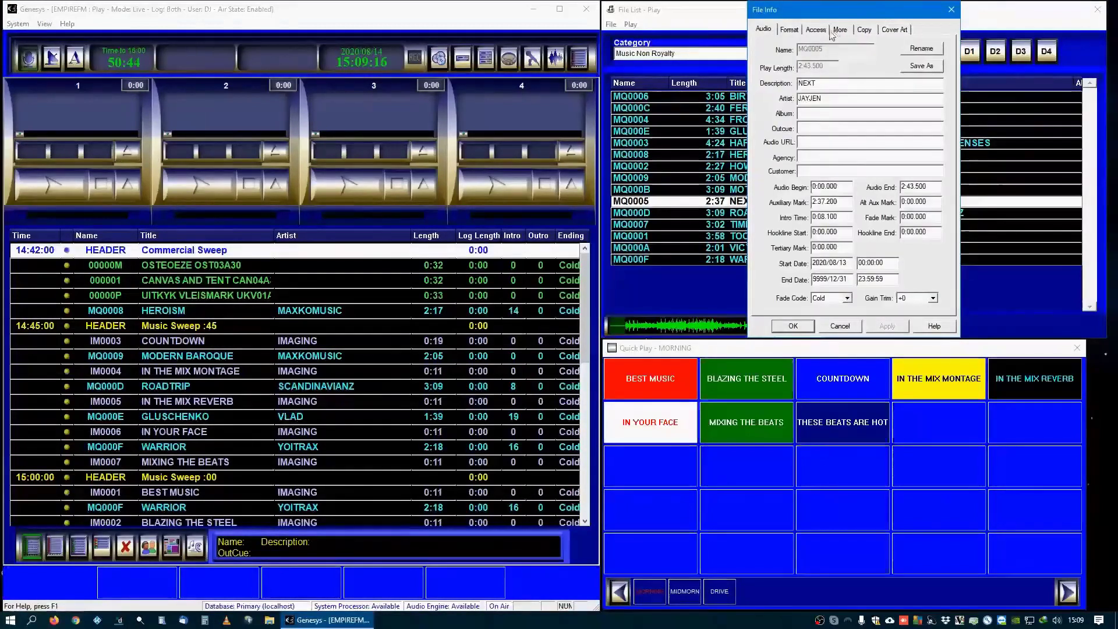
click(816, 29)
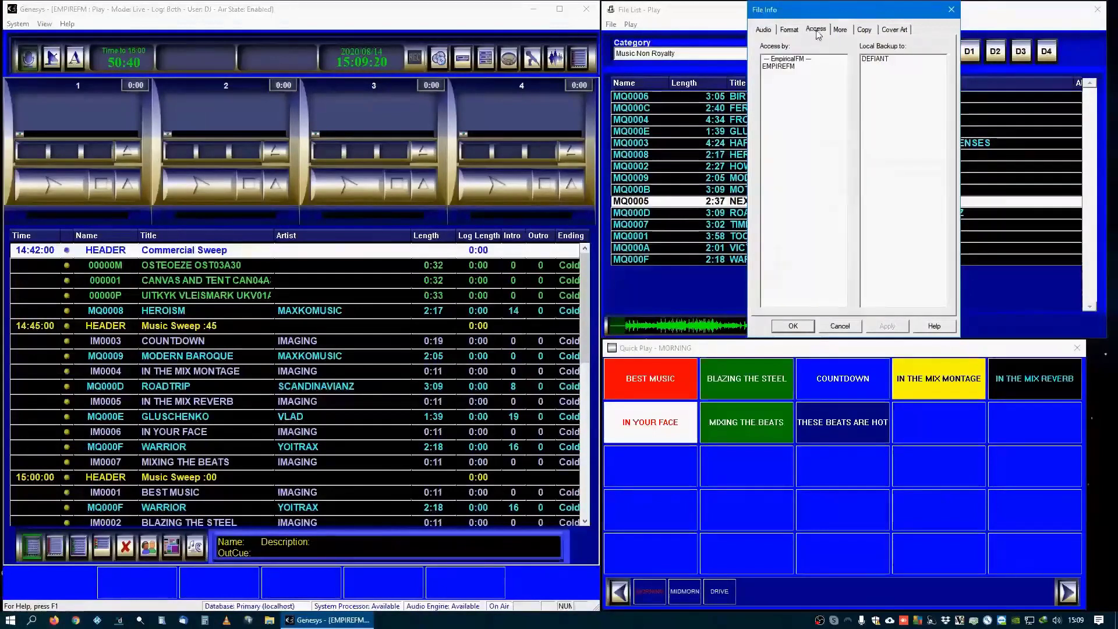
click(763, 30)
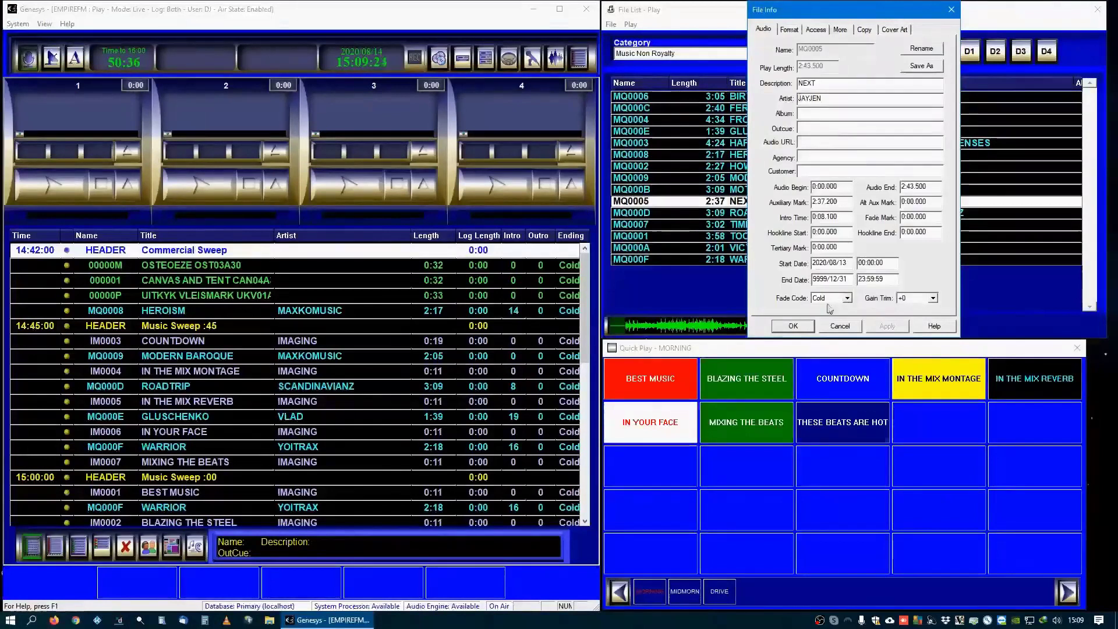
click(795, 327)
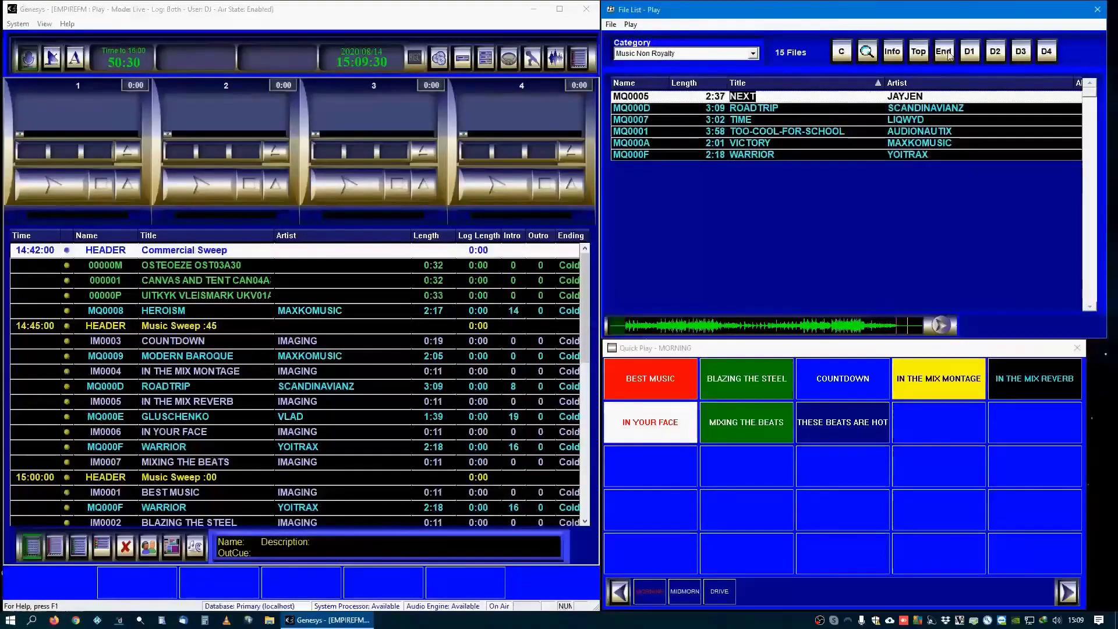
Step: Add TOO-COOL-FOR-SCHOOL to both the top and the end of the log and select its last entry
click(854, 134)
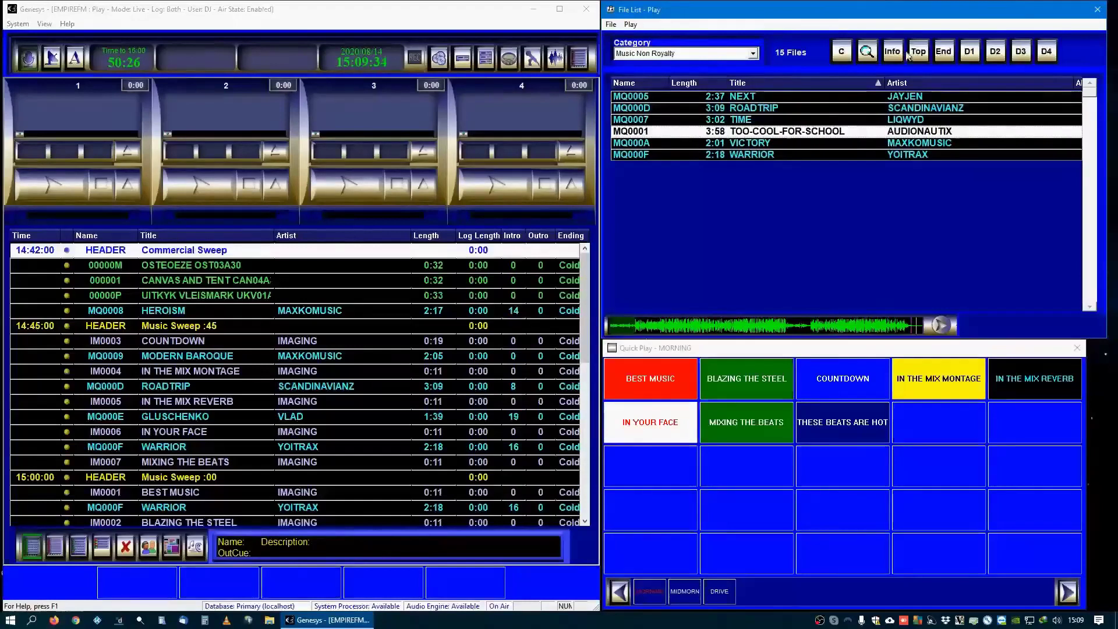
drag(855, 131, 350, 233)
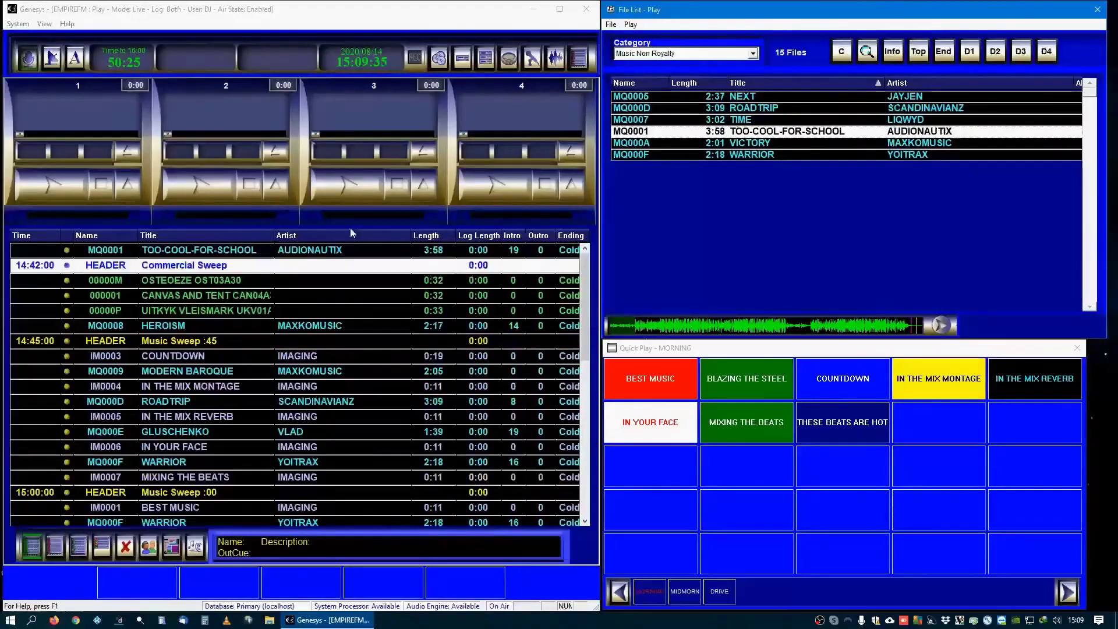
click(946, 53)
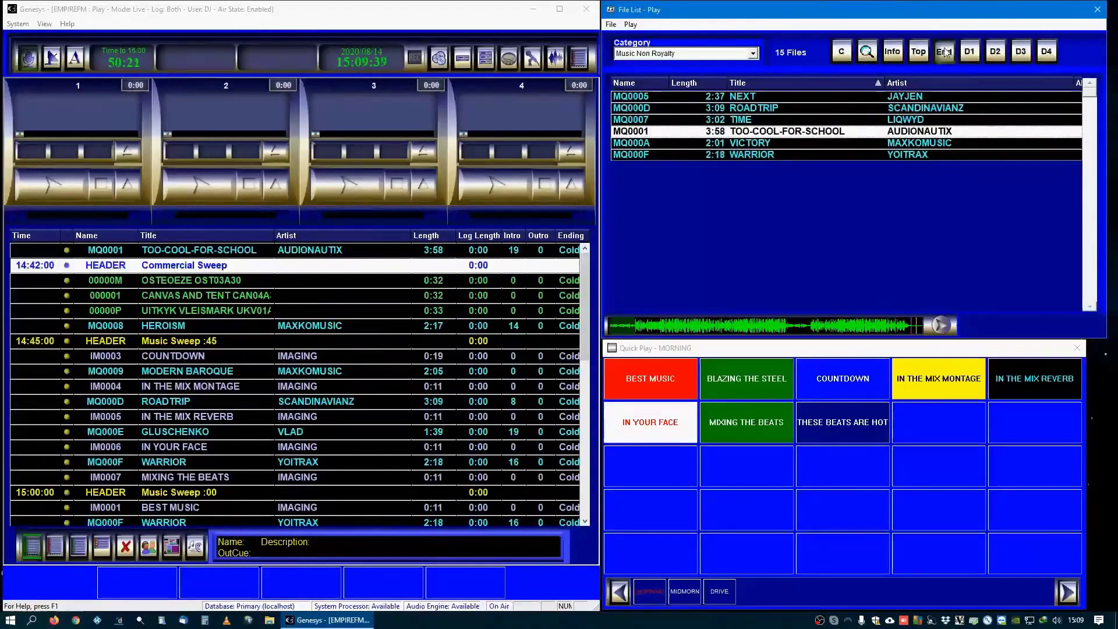
drag(584, 274, 584, 449)
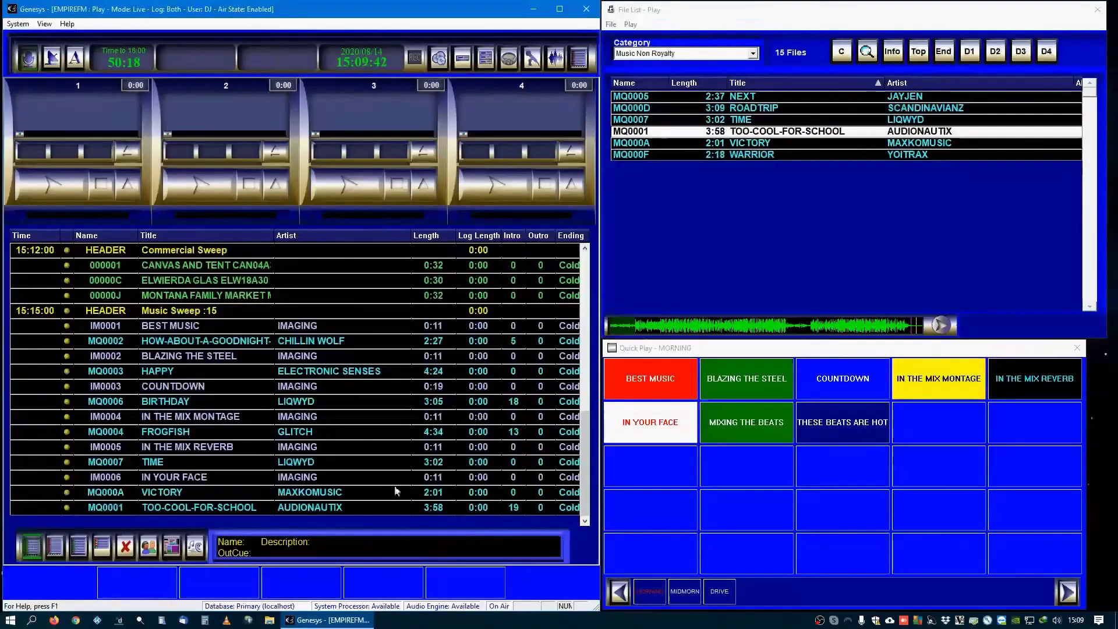
click(234, 508)
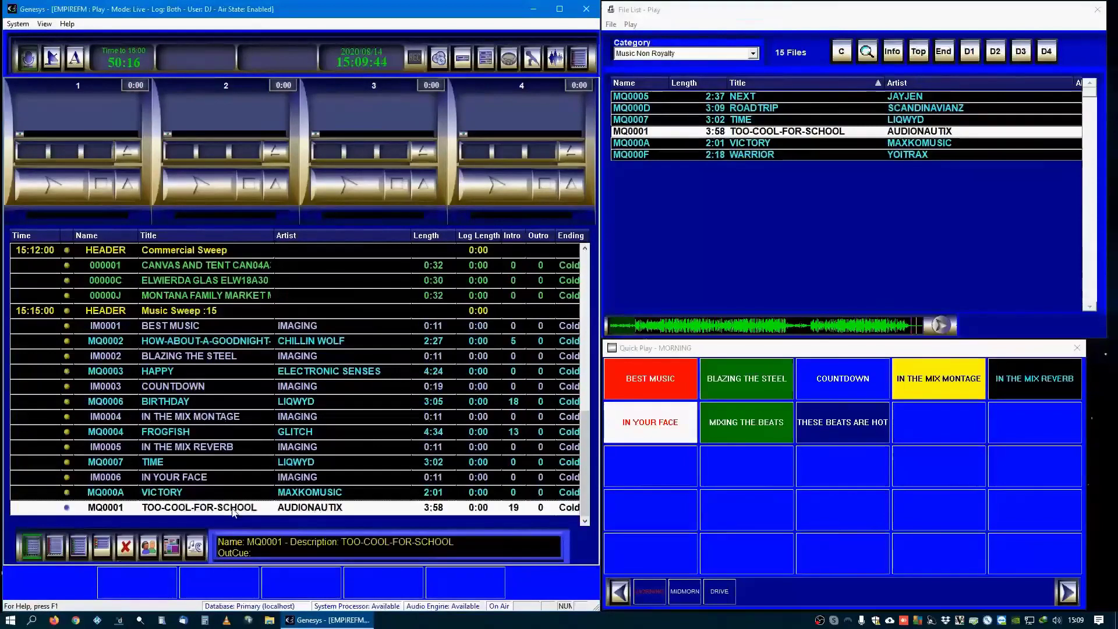
Step: Load TOO-COOL-FOR-SCHOOL from the file list into decks 1, 2, 3 and 4
click(978, 53)
click(995, 51)
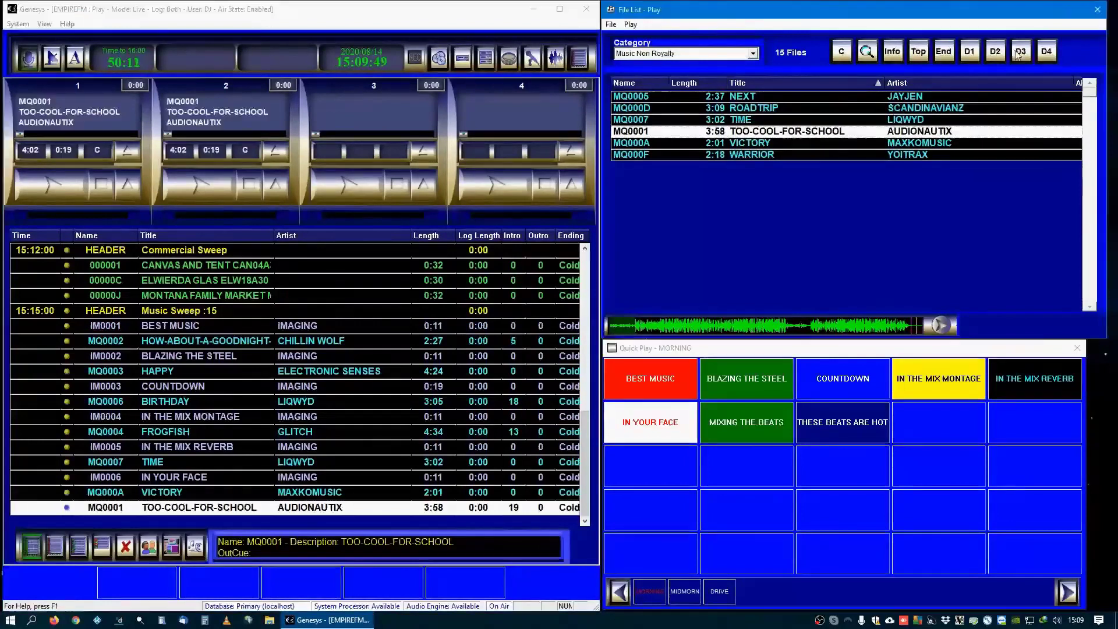
click(1020, 52)
click(1047, 51)
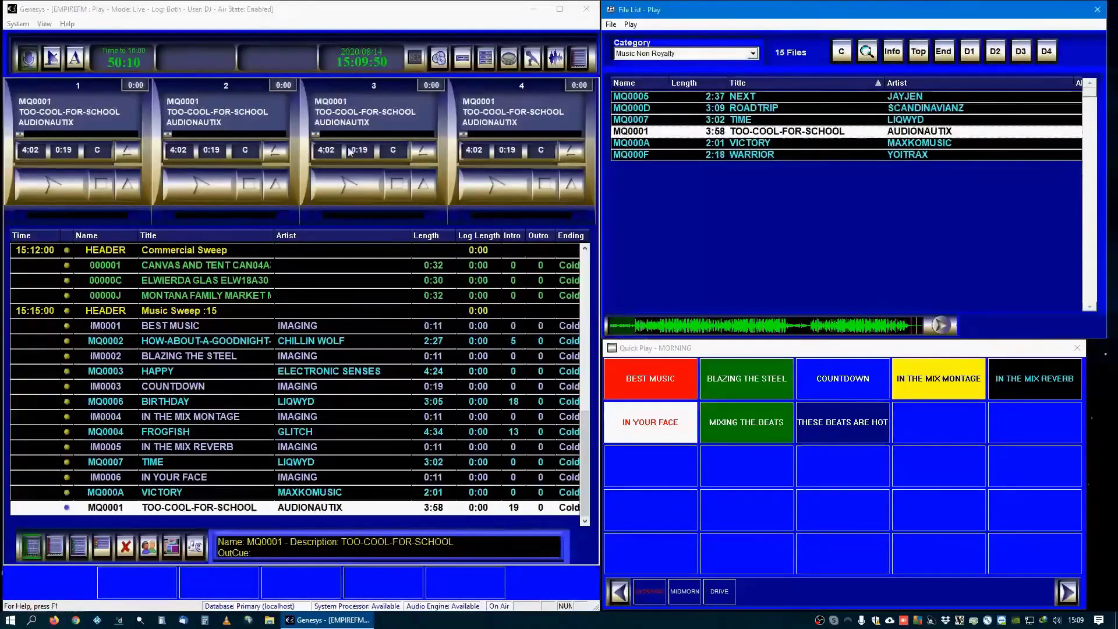
Step: Eject the loaded track from all four decks
click(128, 186)
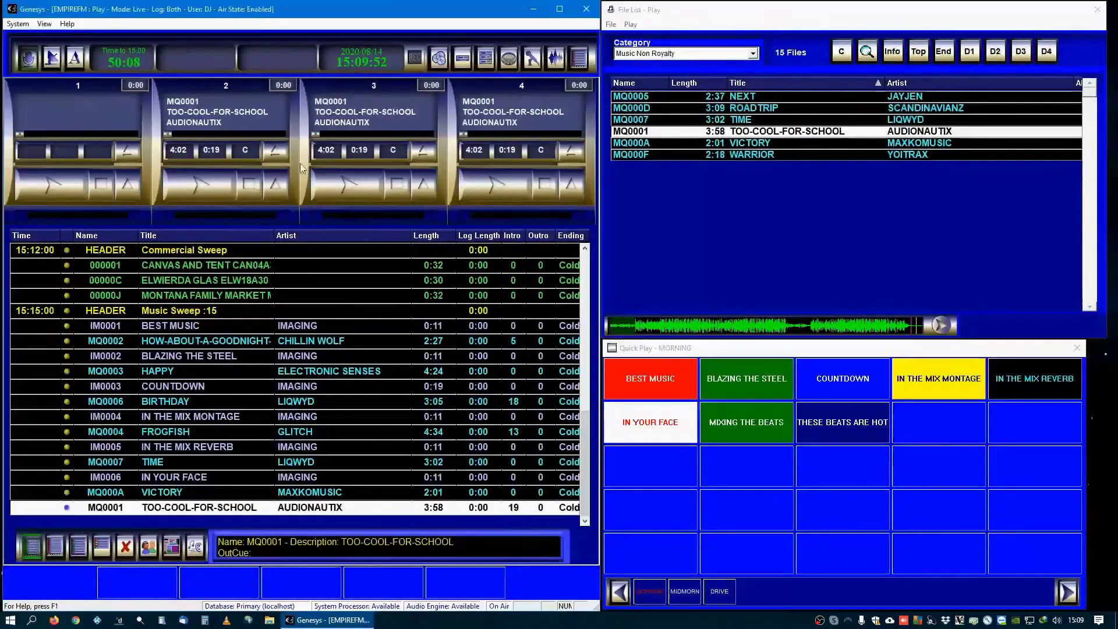
click(276, 184)
click(423, 184)
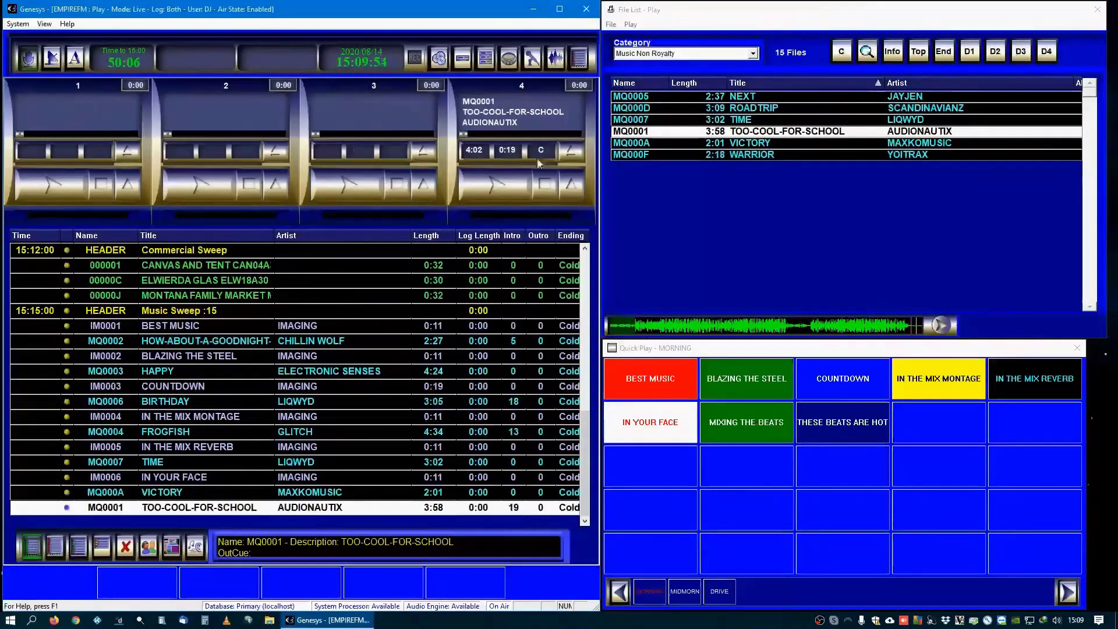
click(571, 184)
Step: Load TOO-COOL-FOR-SCHOOL into deck 3 only and eject it
click(701, 133)
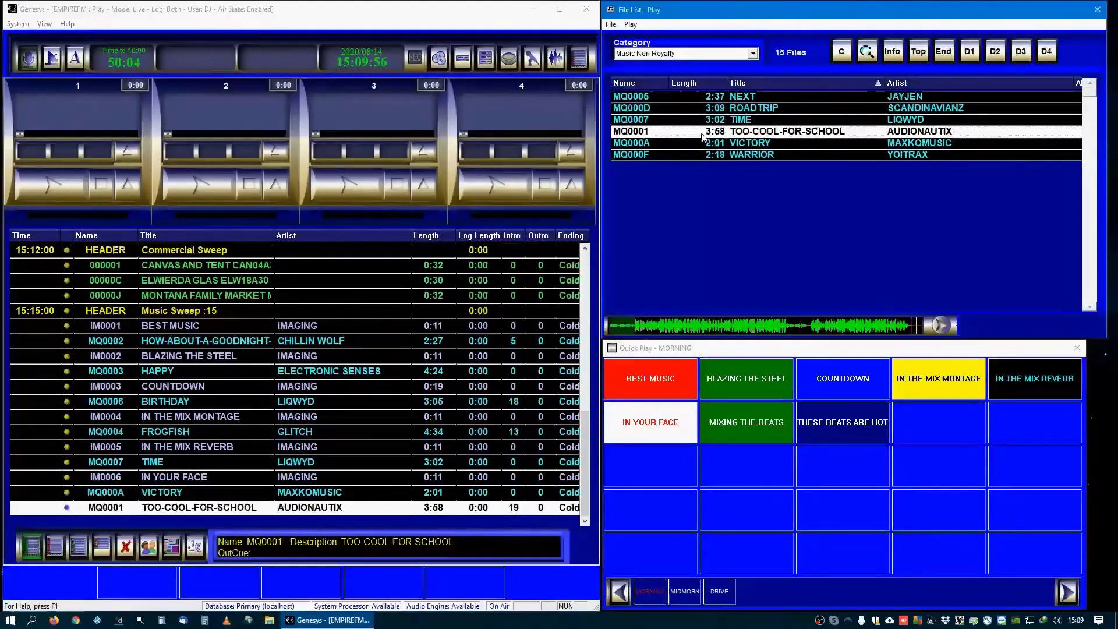
drag(701, 136, 430, 160)
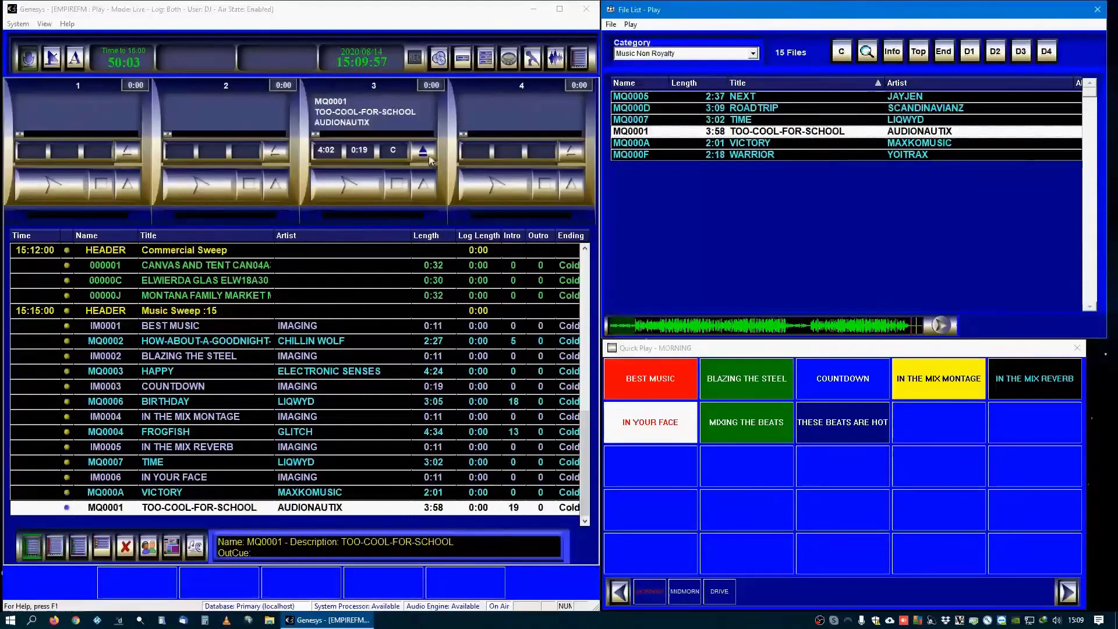
click(430, 153)
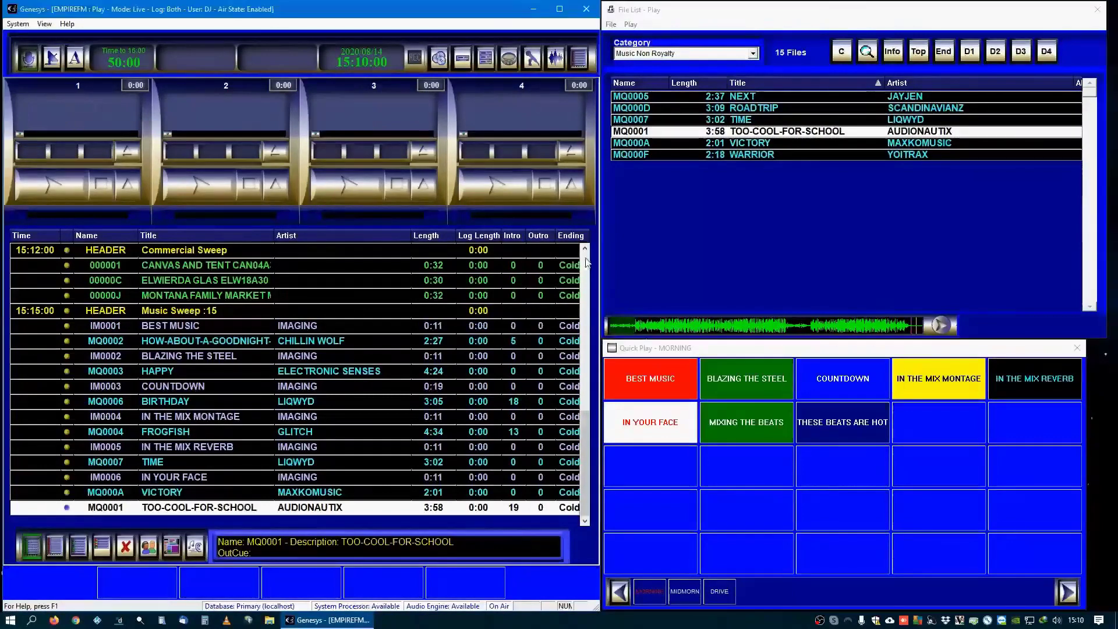
Step: Play the BEST MUSIC Quick Play button and stop its playback on deck 4
click(586, 262)
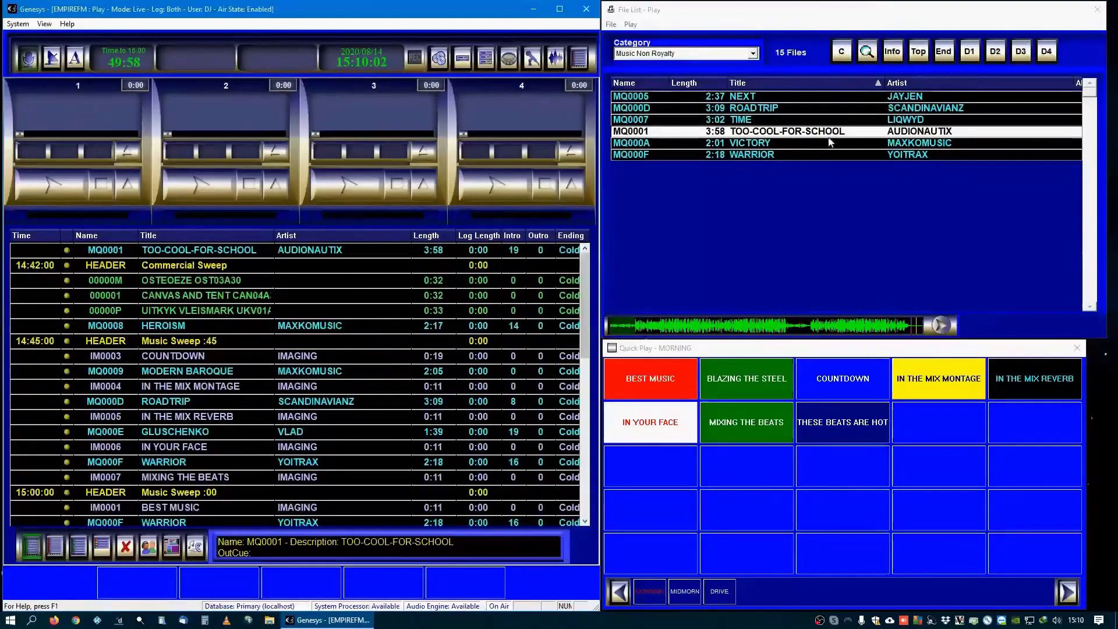
click(673, 55)
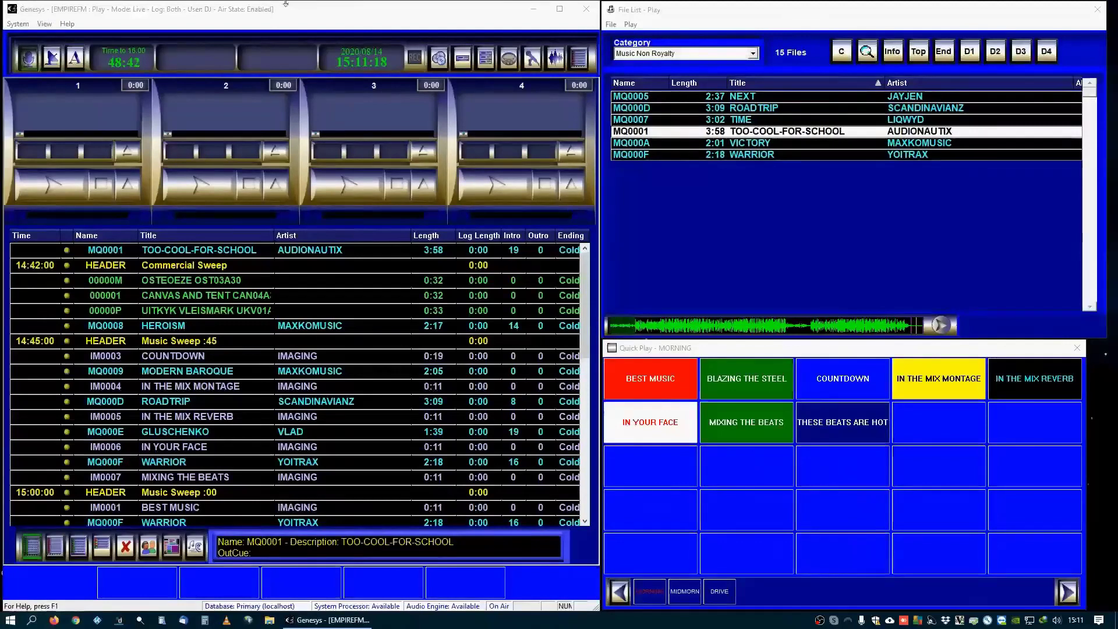
click(656, 382)
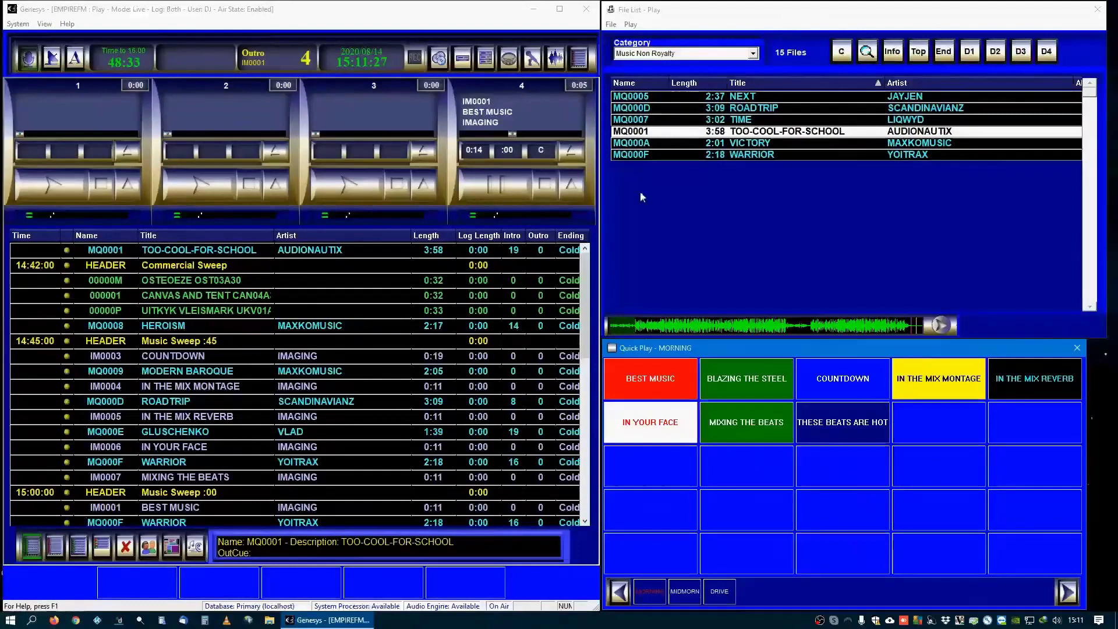
click(543, 185)
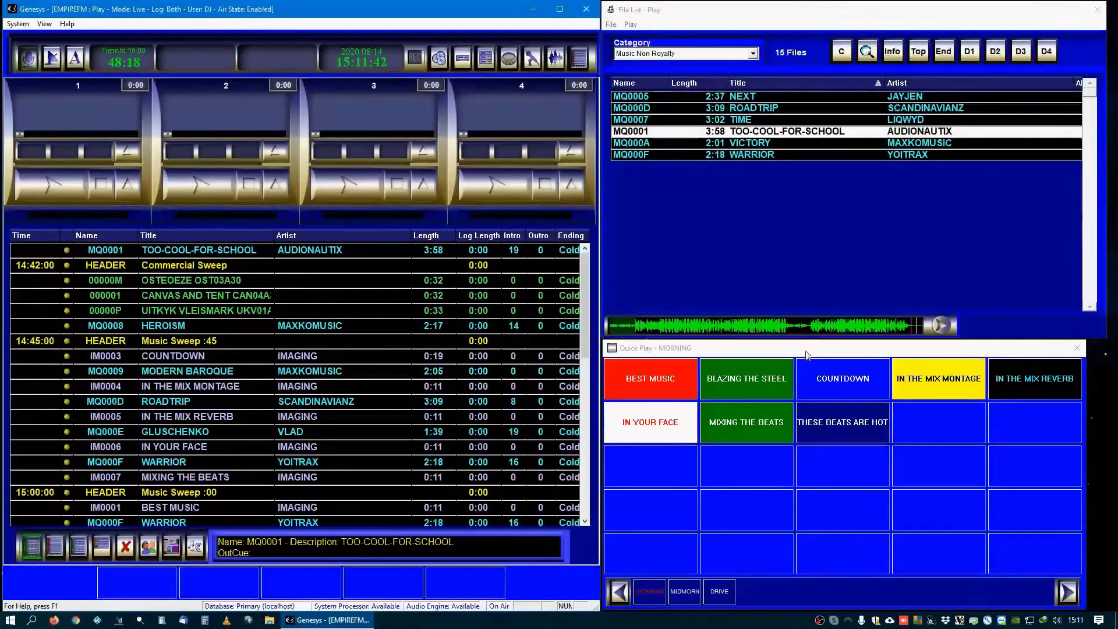
Step: Assign TIME to the first button in the fourth row of the MORNING Quick Play page, with red text on black
click(729, 122)
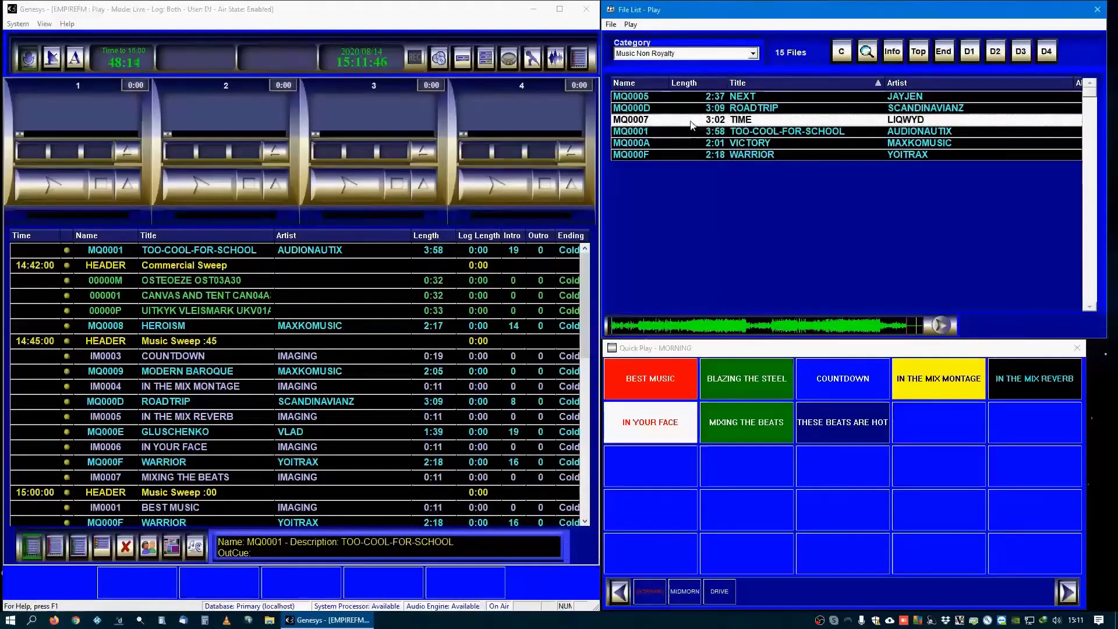
drag(692, 124, 649, 518)
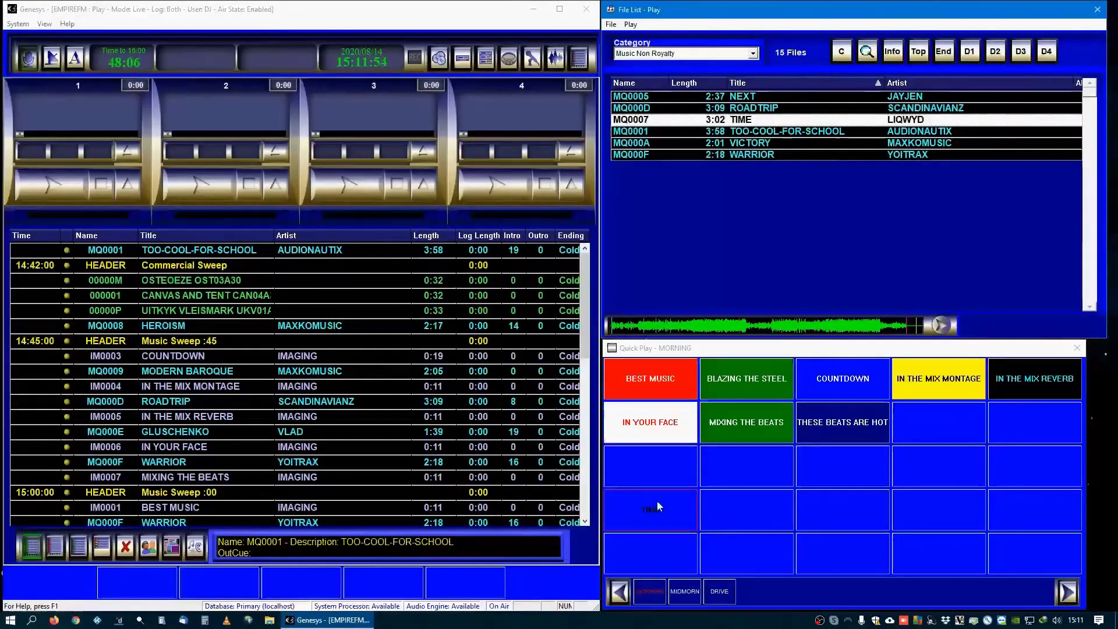
right_click(658, 506)
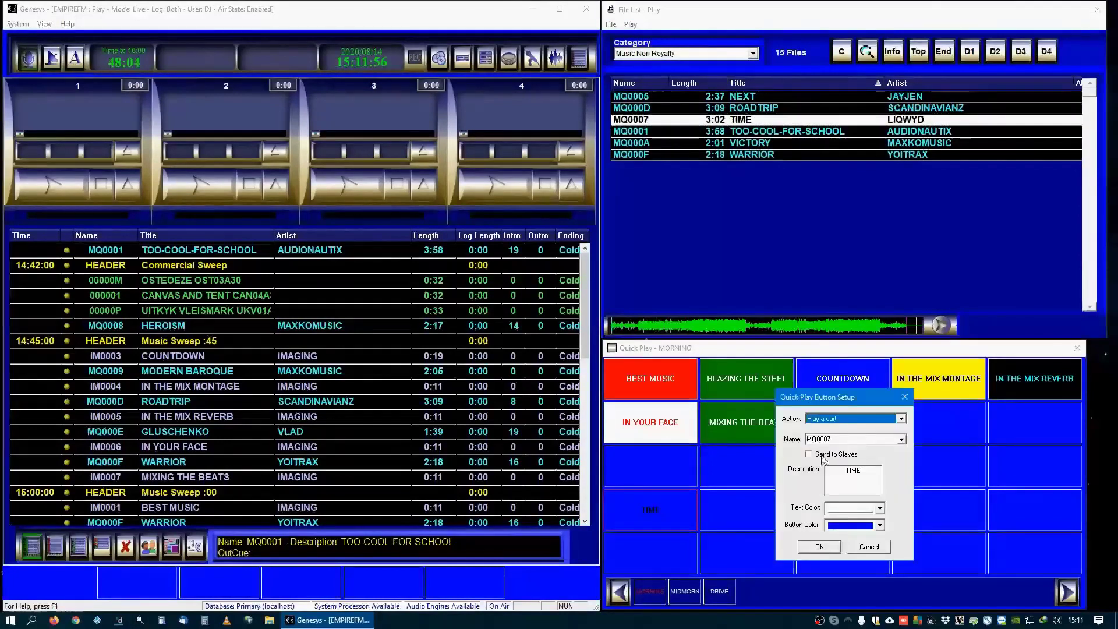
click(849, 511)
click(851, 563)
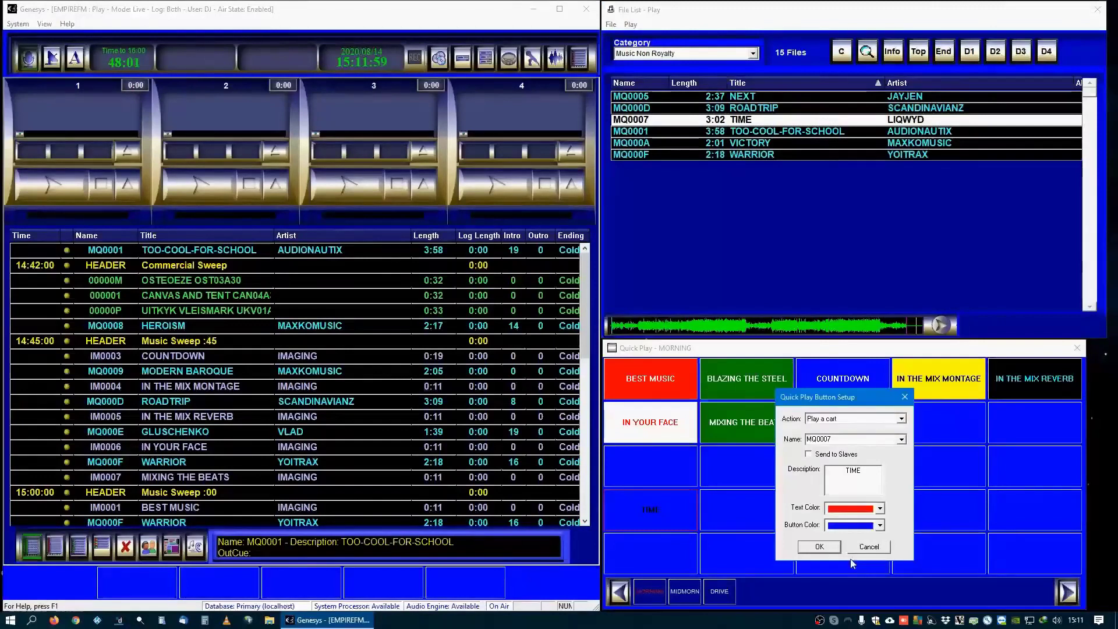
click(853, 526)
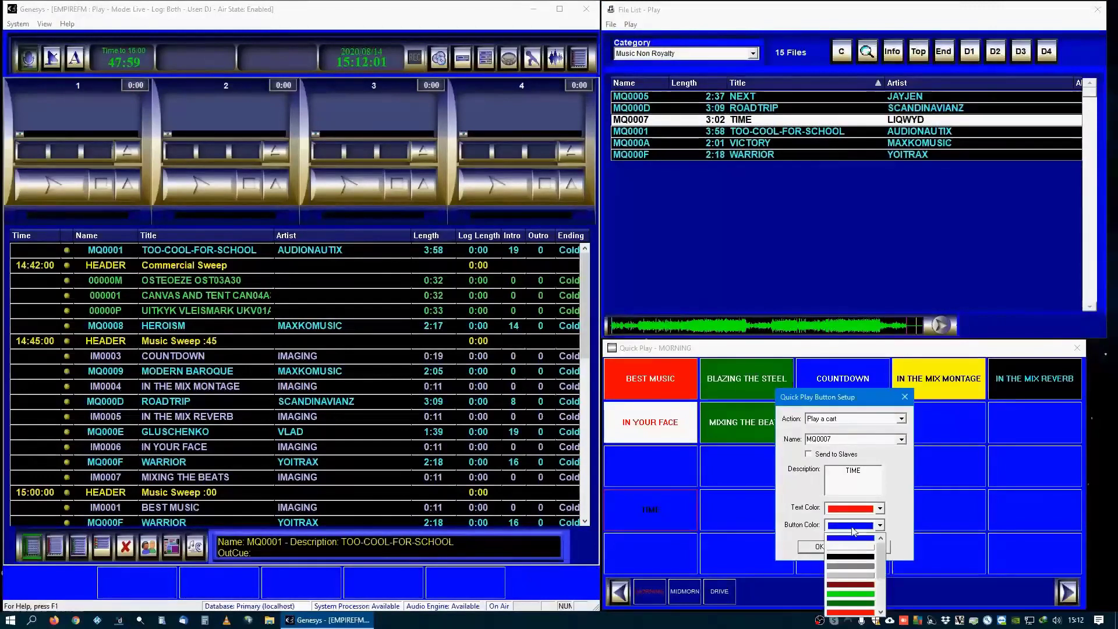
click(844, 556)
click(826, 548)
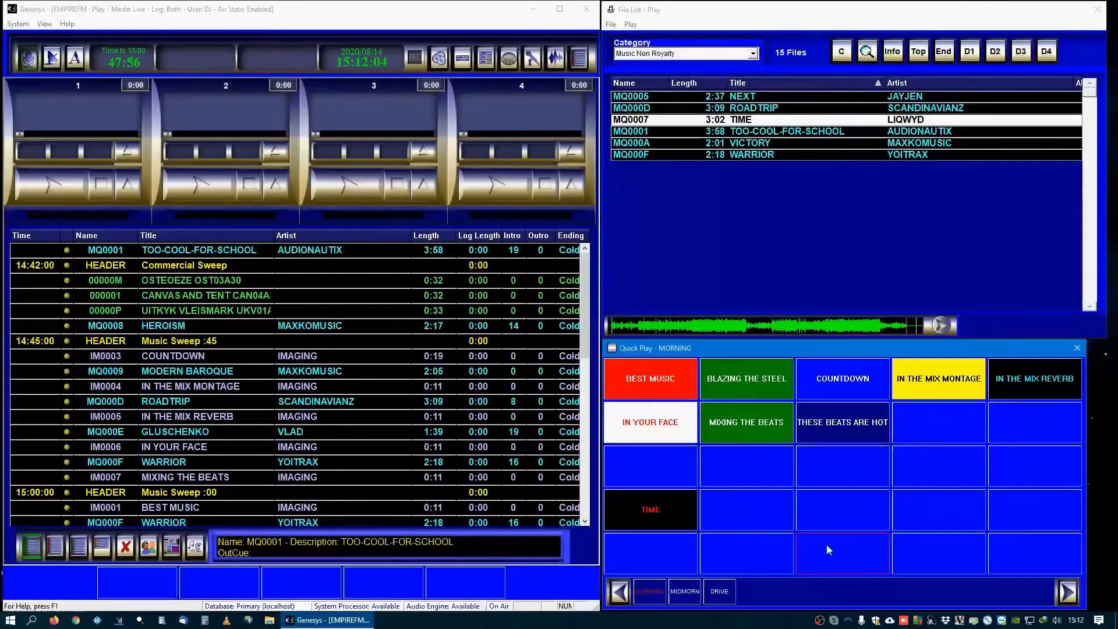
Step: Change the TIME Quick Play button's description to "Show Music Bed"
right_click(665, 514)
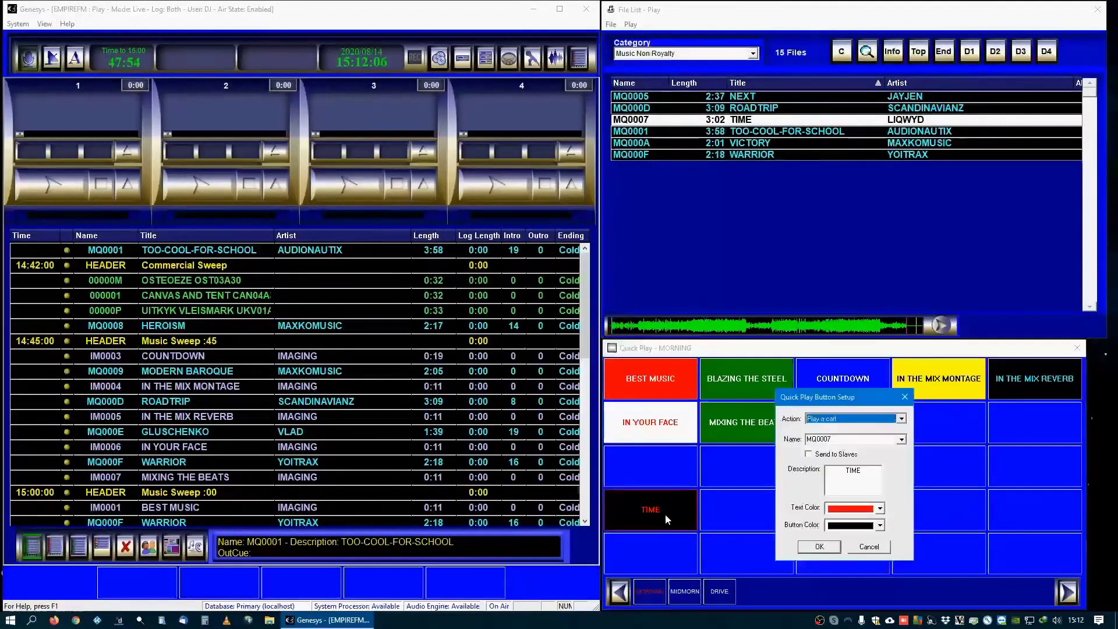
key(Tab)
key(Tab)
key(Tab)
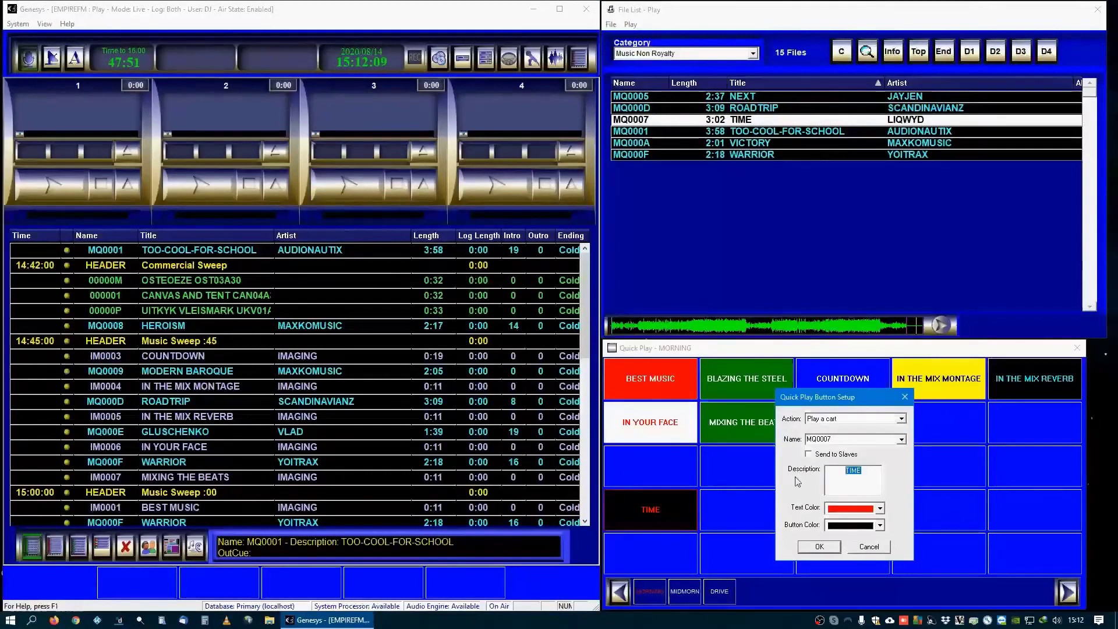
text(show)
key(BackSpace)
key(BackSpace)
key(BackSpace)
text(HO)
key(BackSpace)
key(BackSpace)
key(BackSpace)
text(Show Mus)
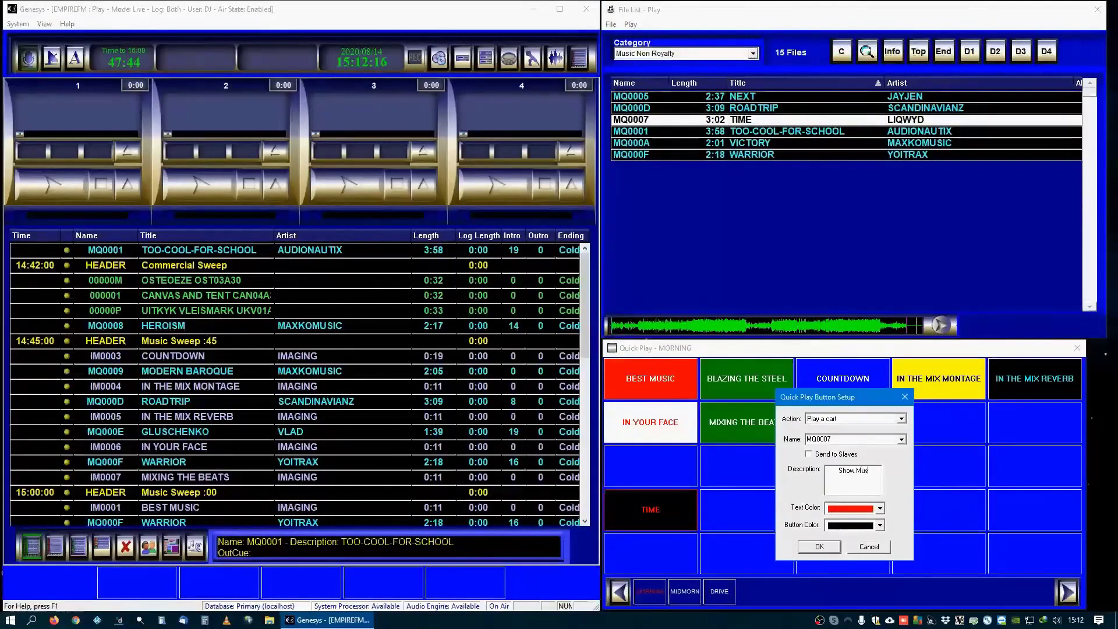
text(ic Bed)
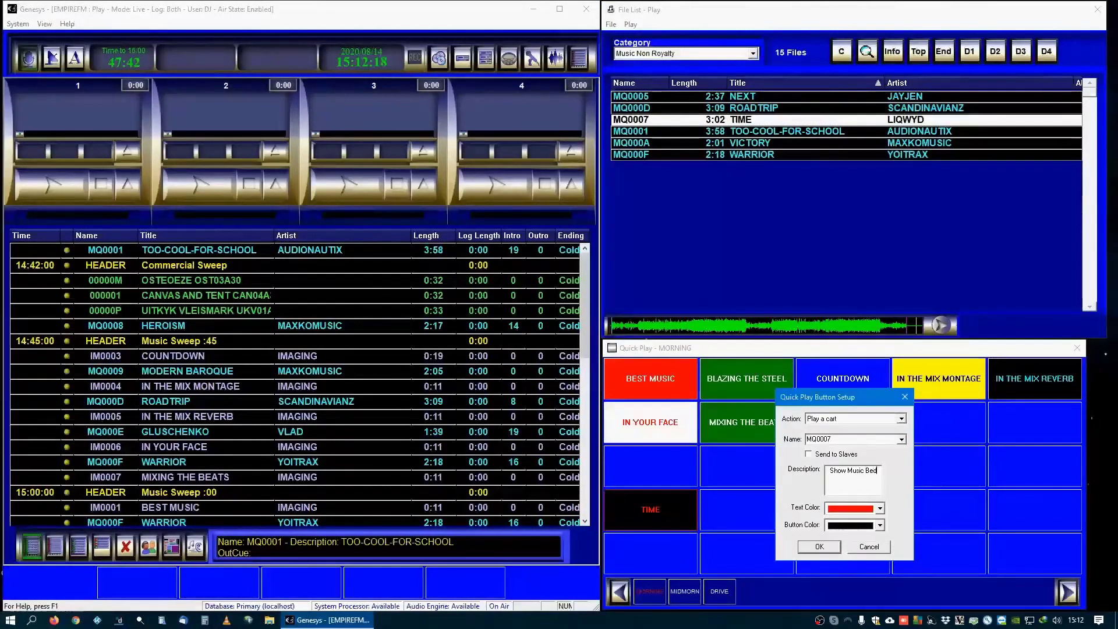
key(Return)
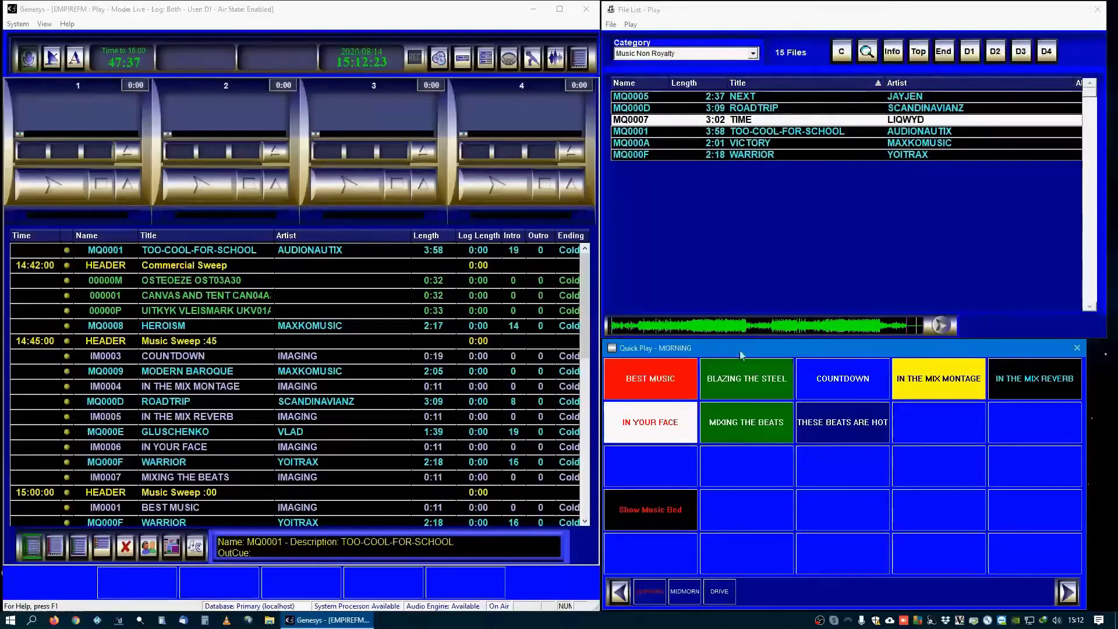
Step: Play Show Music Bed, play BEST MUSIC over it, and stop playback on deck 4
click(641, 506)
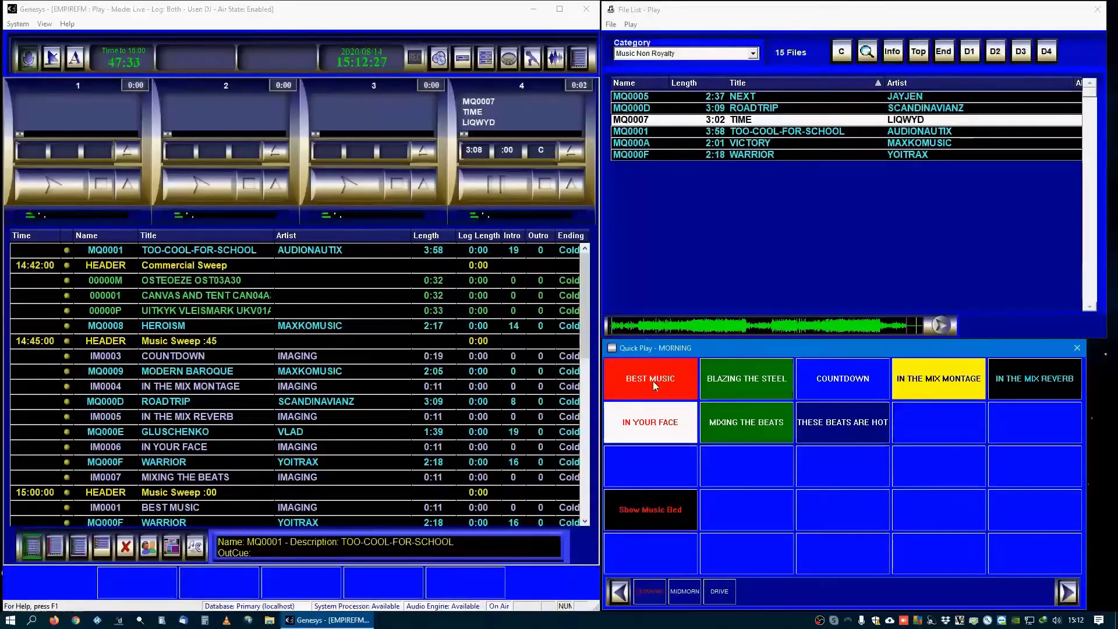
click(652, 381)
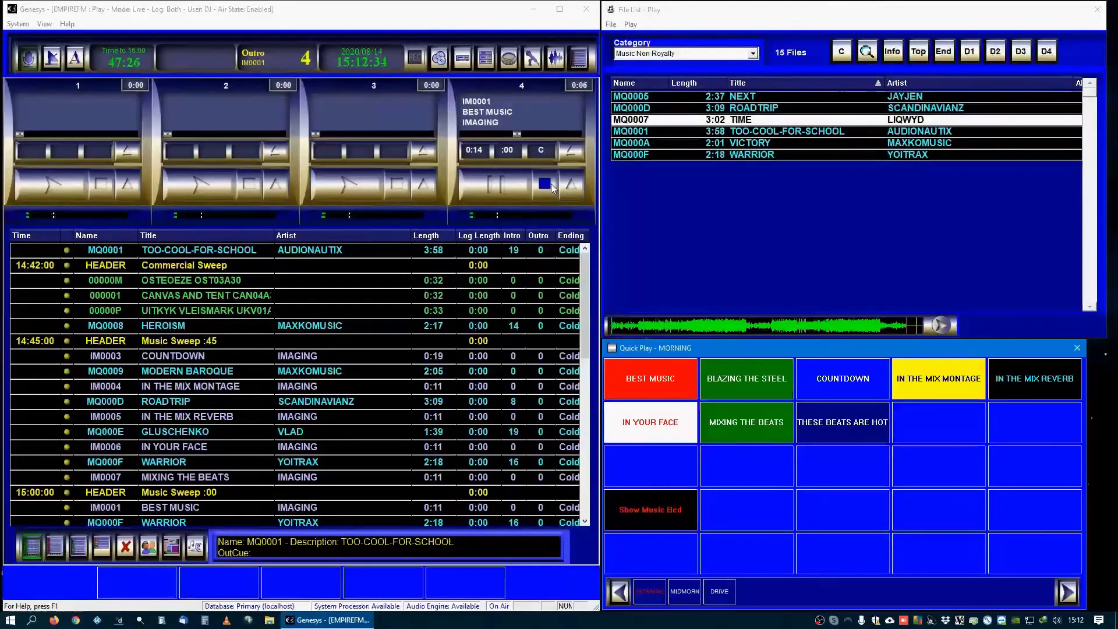
click(552, 186)
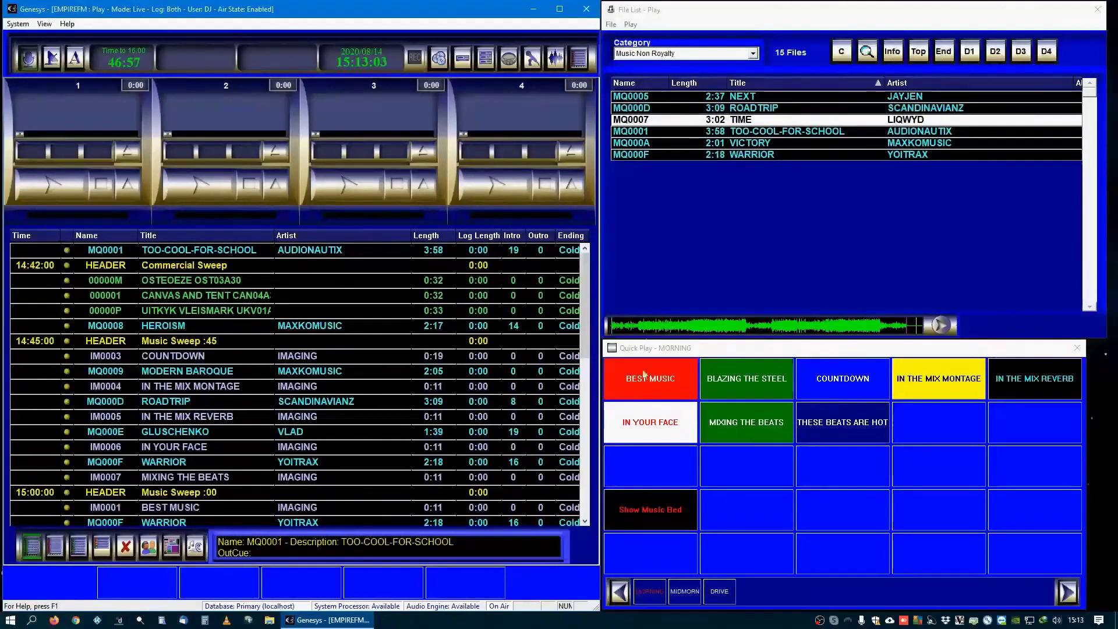
Step: Insert BLAZING THE STEEL from Quick Play into the log between COUNTDOWN and MODERN BAROQUE and select it
drag(760, 386, 187, 373)
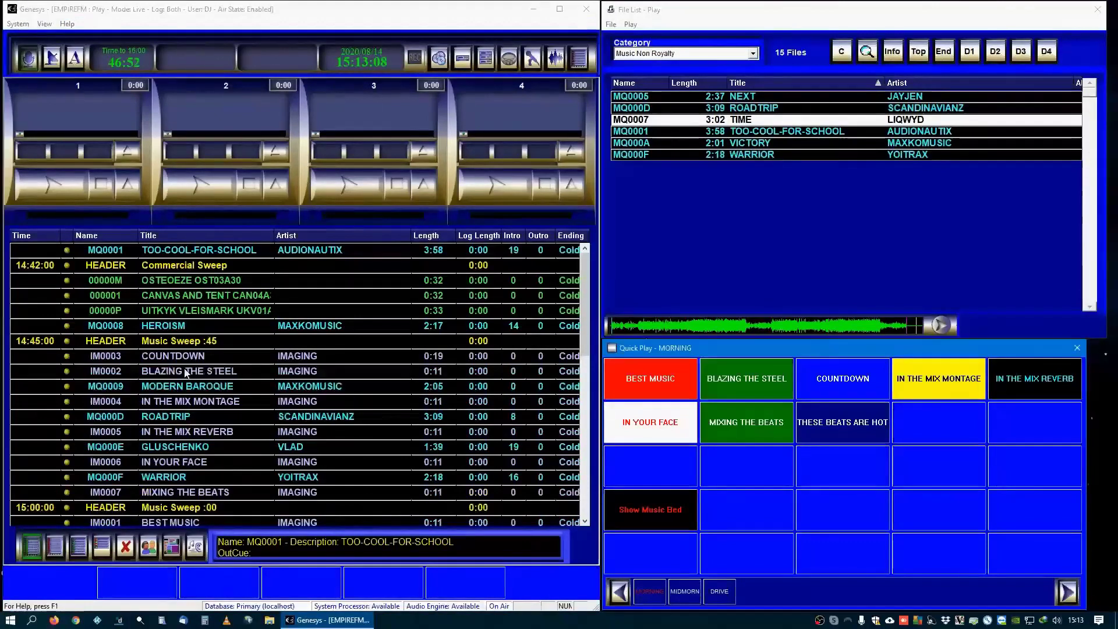
click(186, 373)
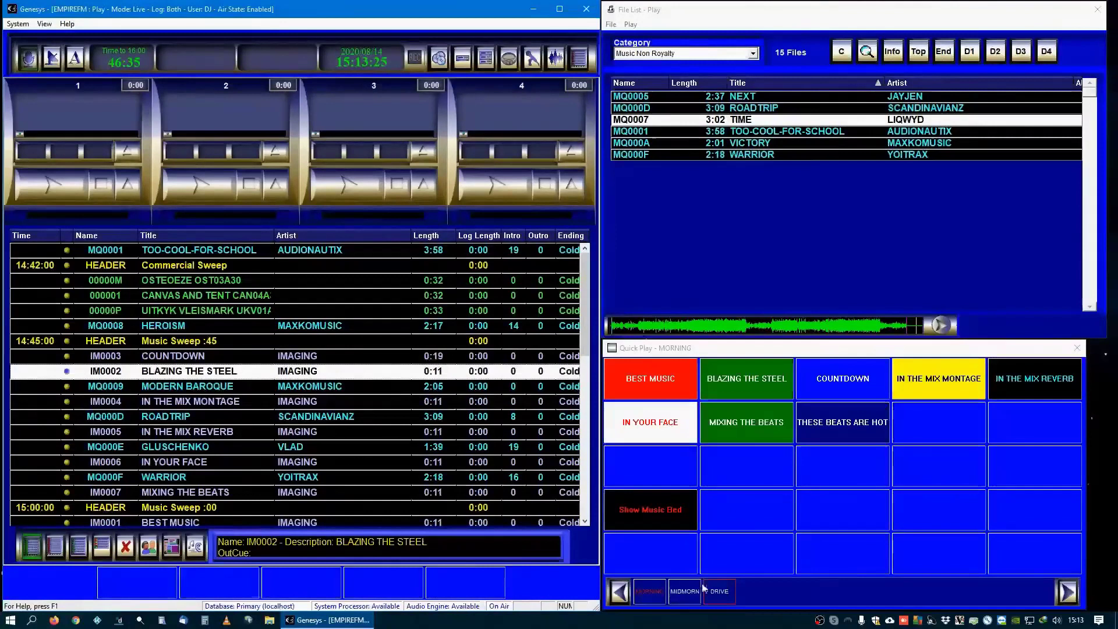
Step: View the MIDMORN Quick Play page and return to the MORNING page
click(684, 591)
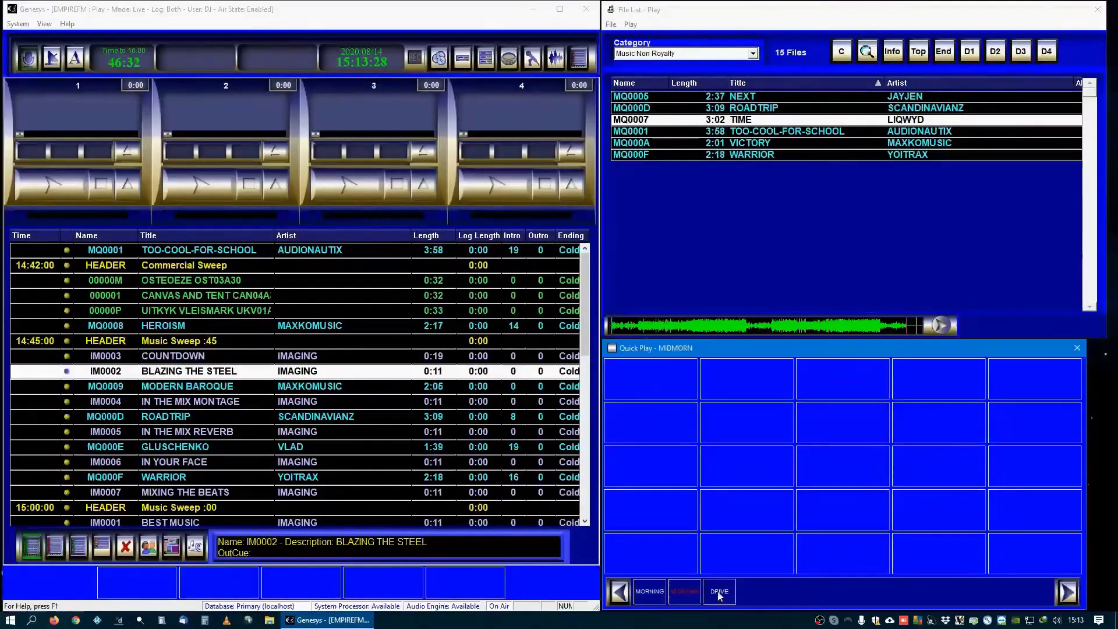
click(649, 591)
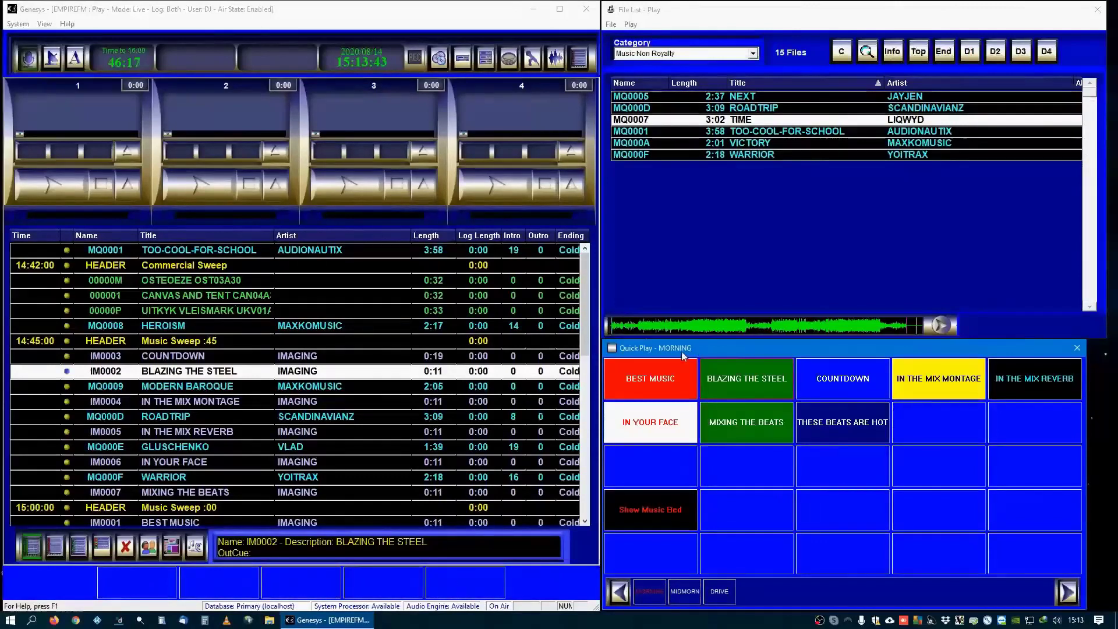
Step: Add a Quick Play user page captioned "OVER NIGHT" and open it
right_click(773, 587)
click(806, 599)
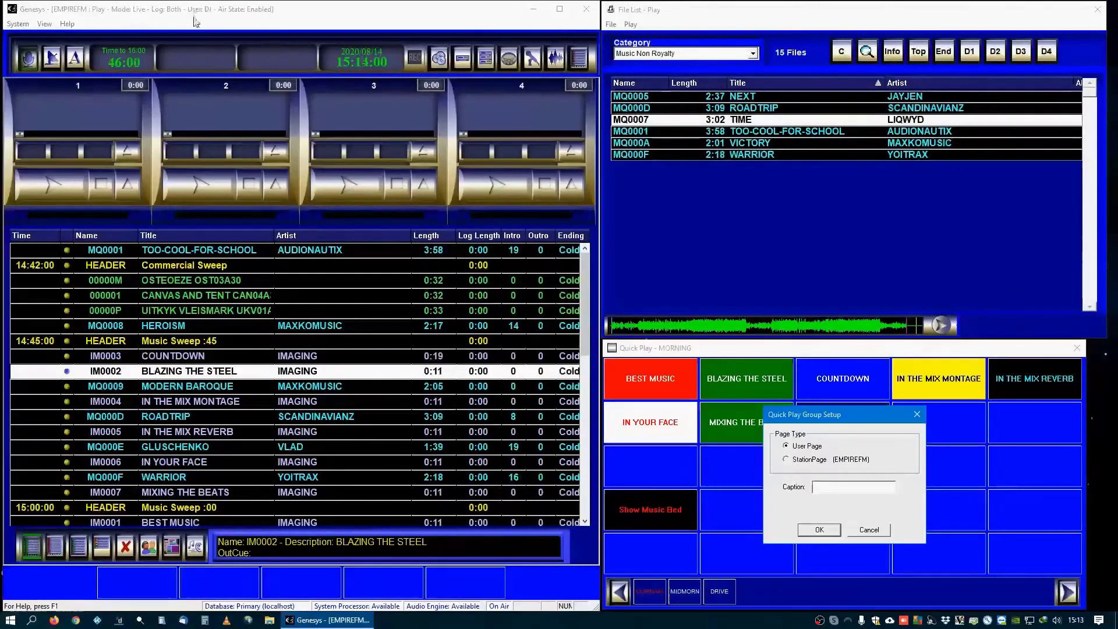
click(815, 487)
text(OVER NIGHT)
click(836, 533)
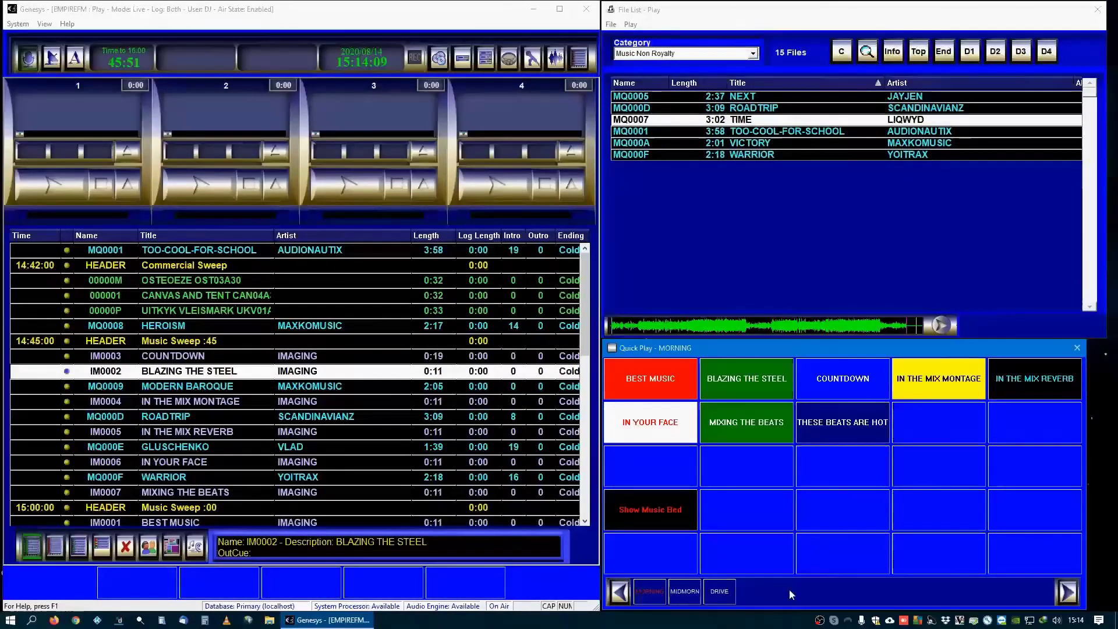
click(727, 595)
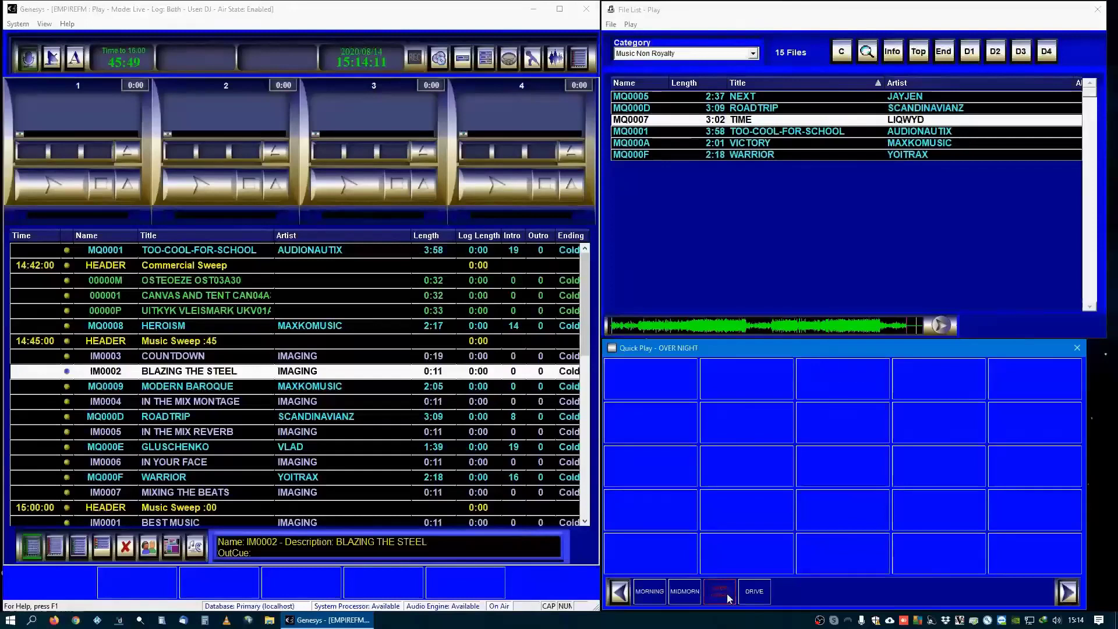
Step: Assign TIME, TOO-COOL-FOR-SCHOOL and VICTORY to the first three buttons of the OVER NIGHT Quick Play page
click(815, 181)
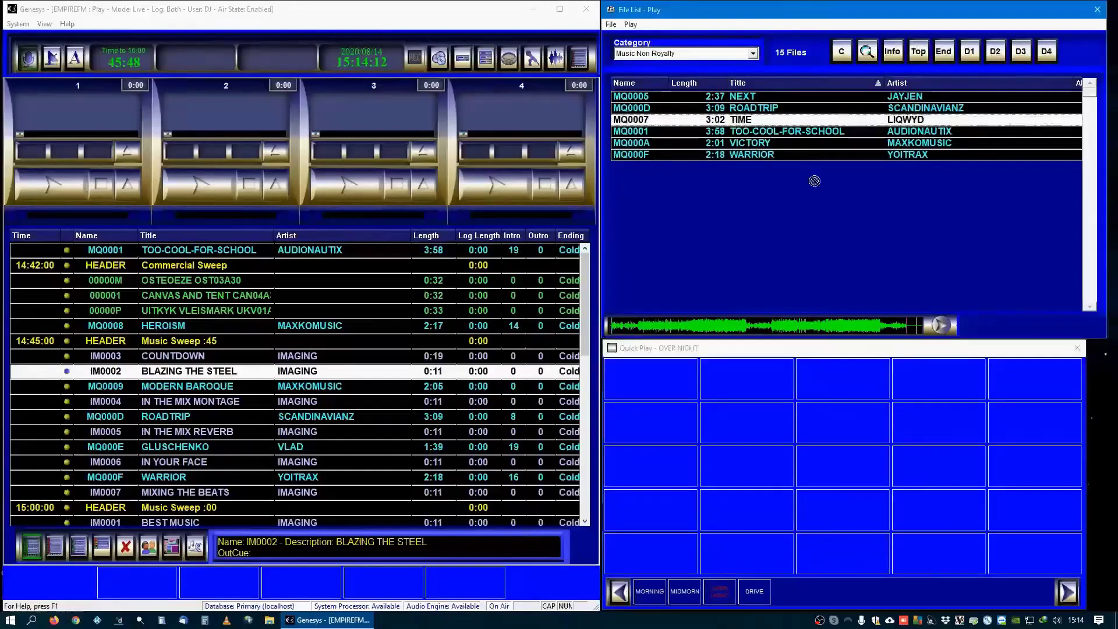
double_click(770, 132)
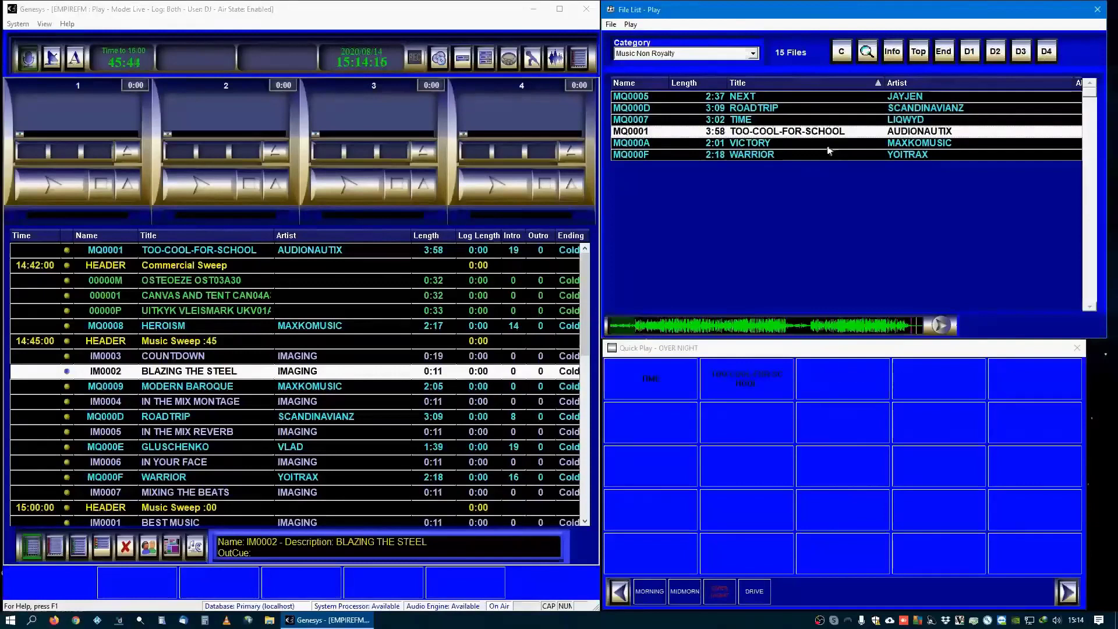
drag(828, 145, 860, 376)
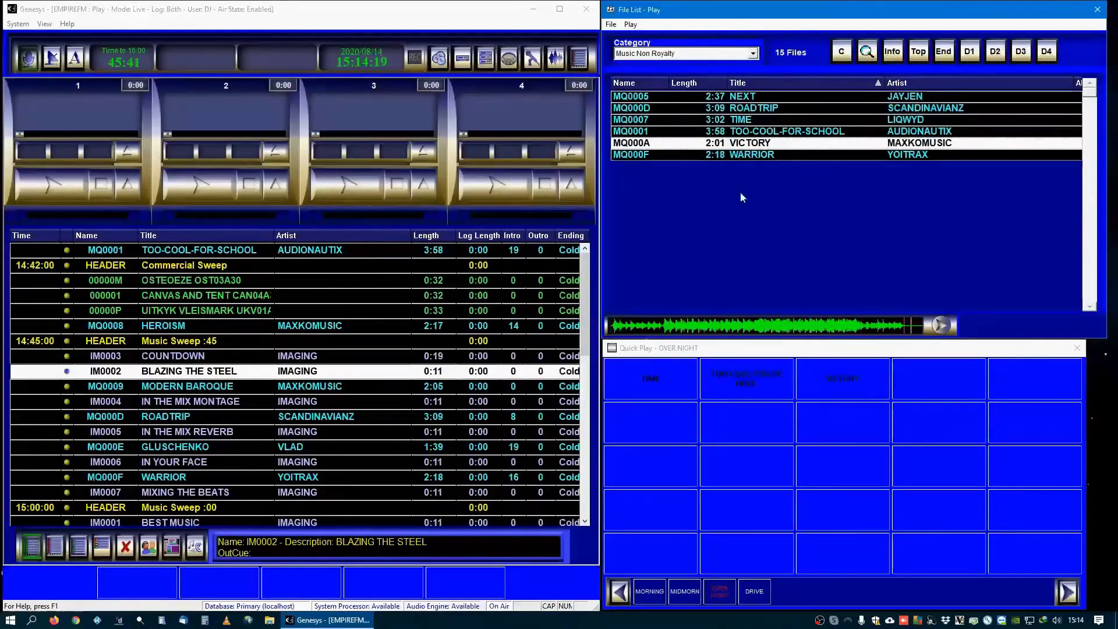
Step: Replace the TOO-COOL-FOR-SCHOOL button on the OVER NIGHT page with NEXT
click(742, 131)
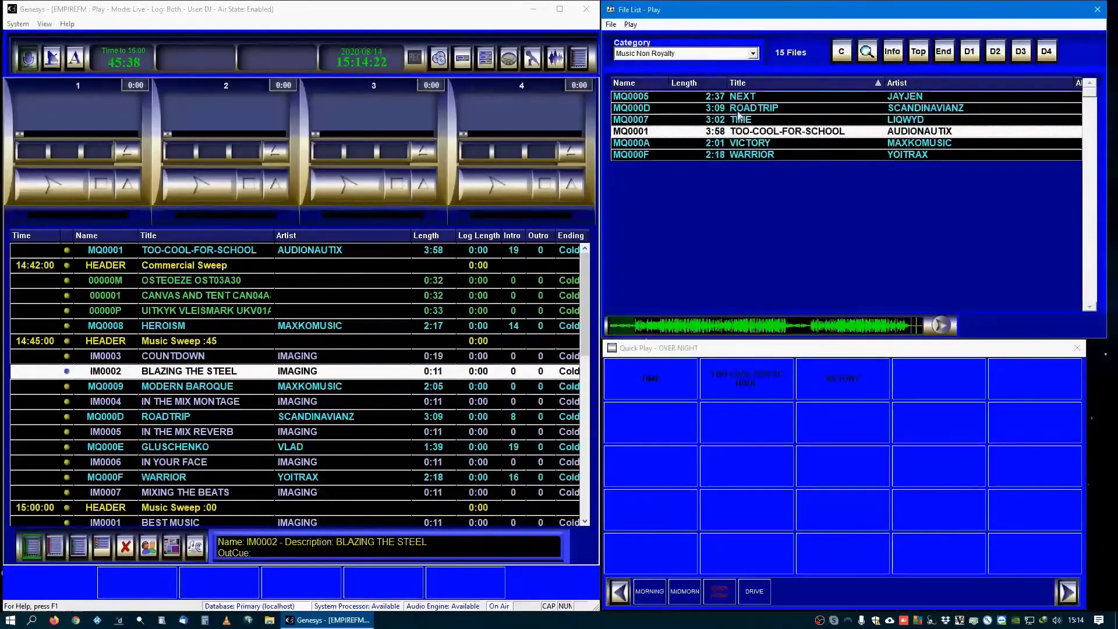
click(739, 97)
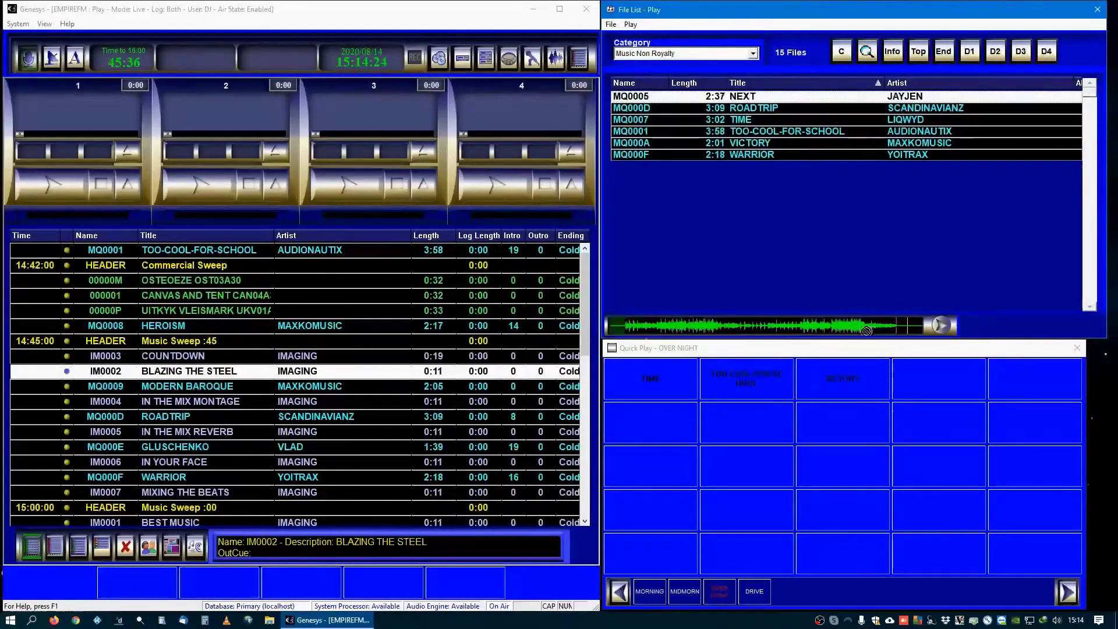
drag(866, 330, 881, 502)
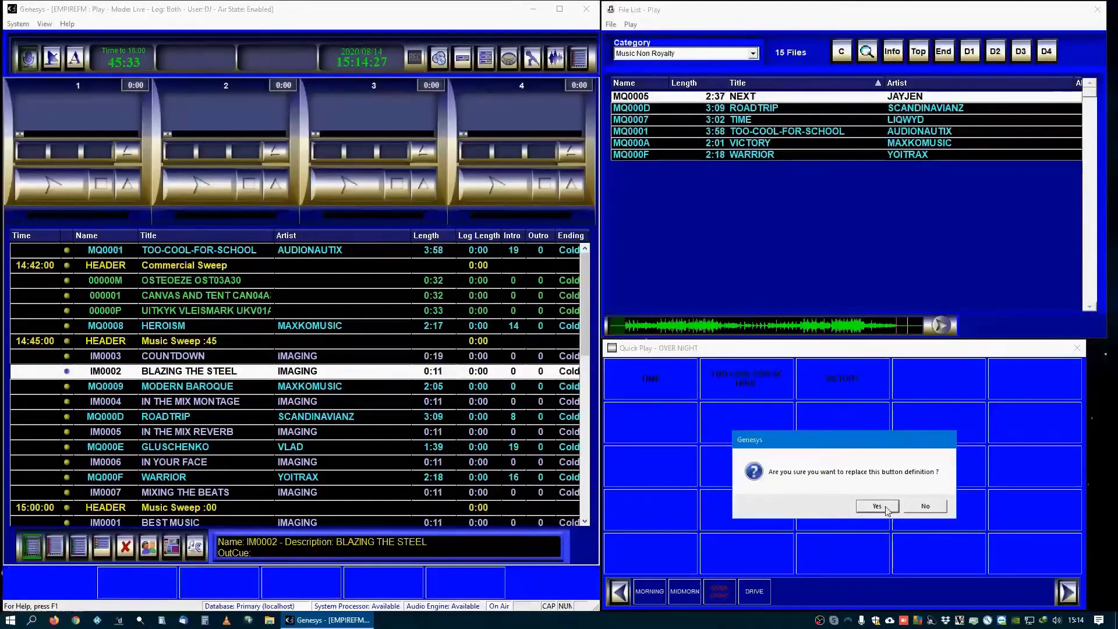
click(876, 505)
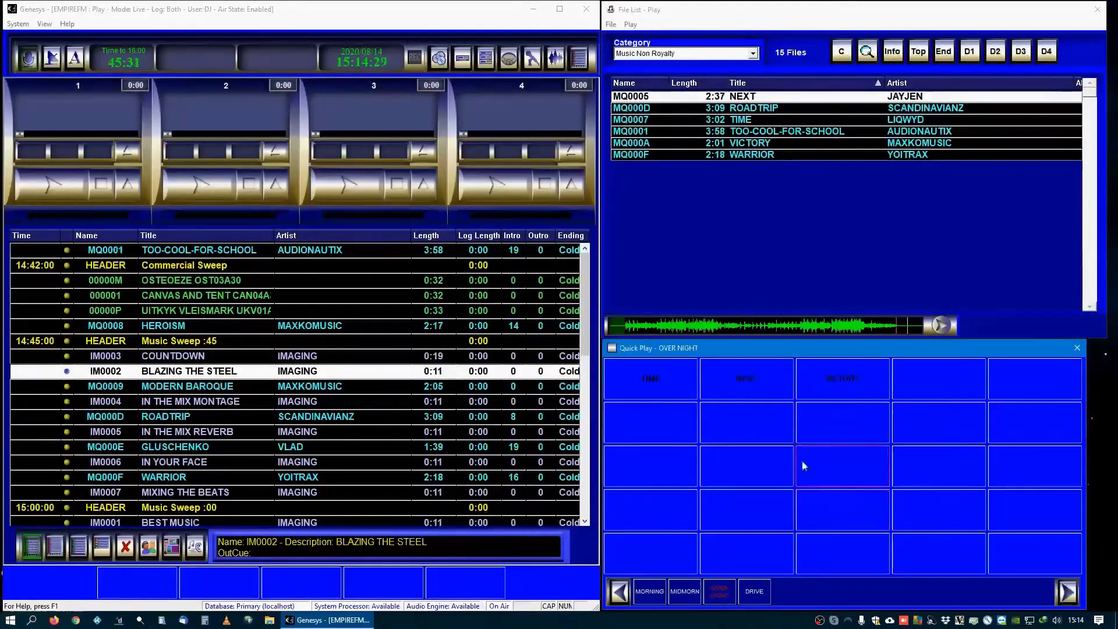
Step: Clear the NEXT button on the OVER NIGHT page and select GLUSCHENKO in the log
right_click(741, 378)
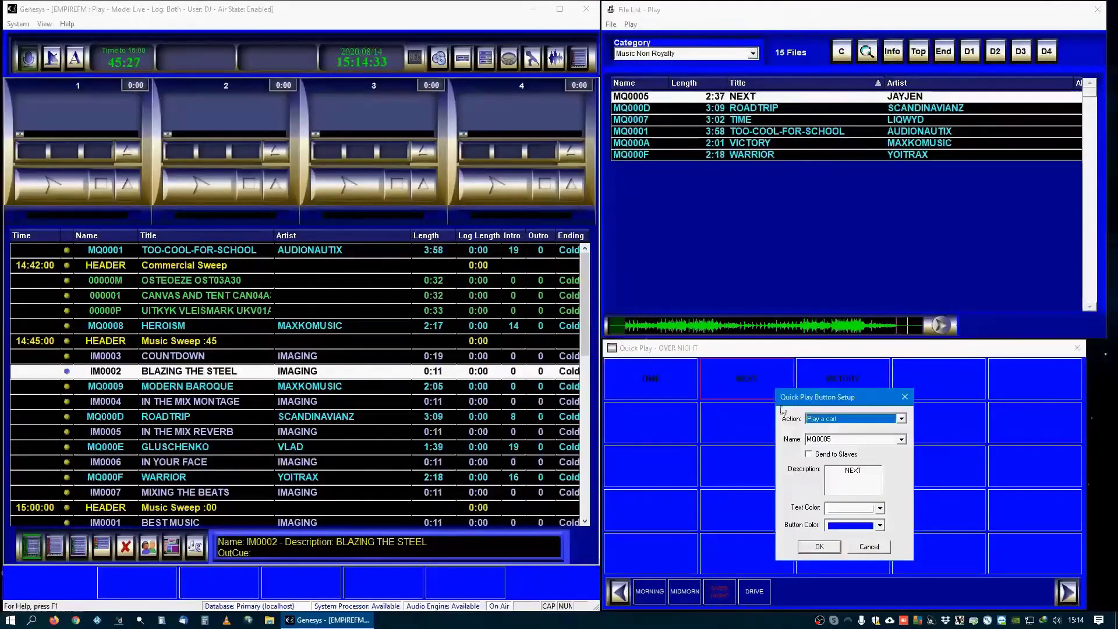
click(821, 419)
click(823, 430)
click(826, 548)
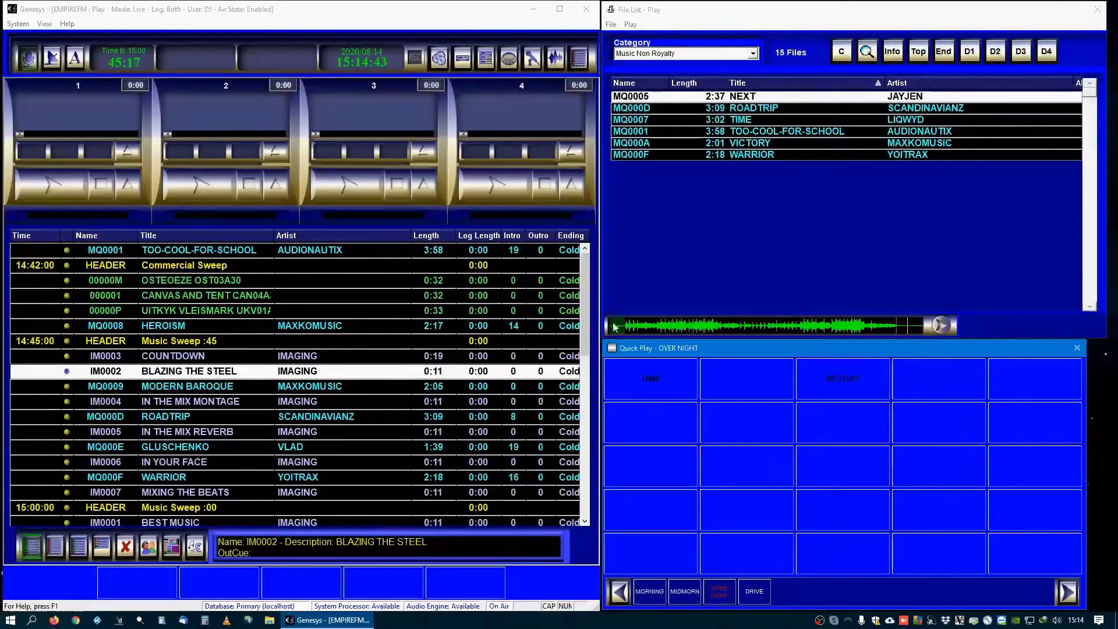
click(258, 450)
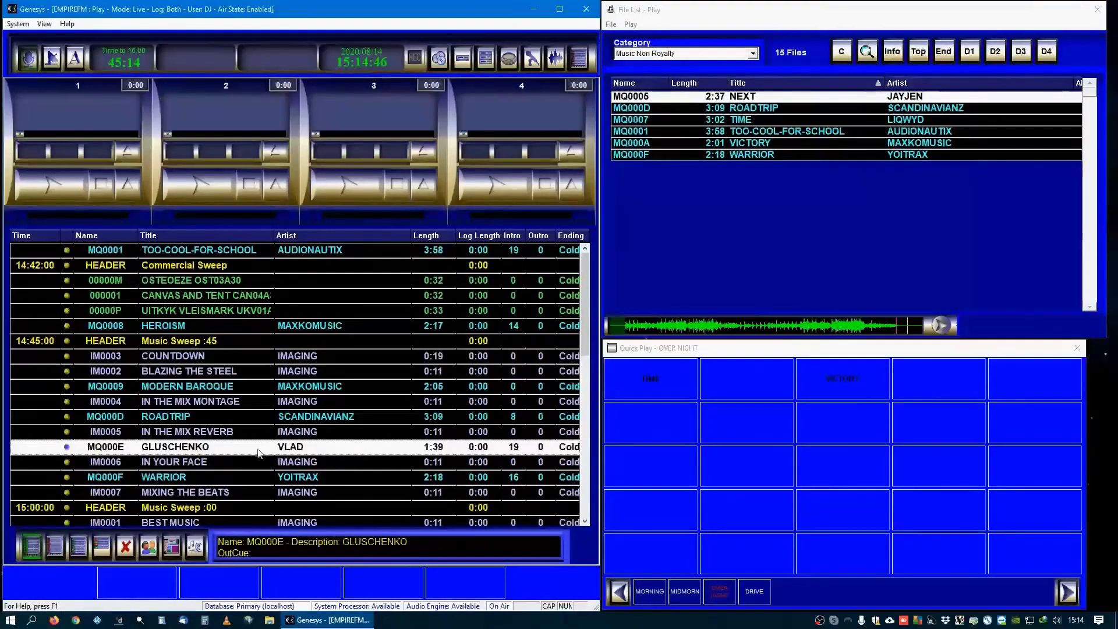
Step: Assign GLUSCHENKO from the playlist to the second button of the OVER NIGHT Quick Play page and select VICTORY in the file list
drag(259, 453, 778, 553)
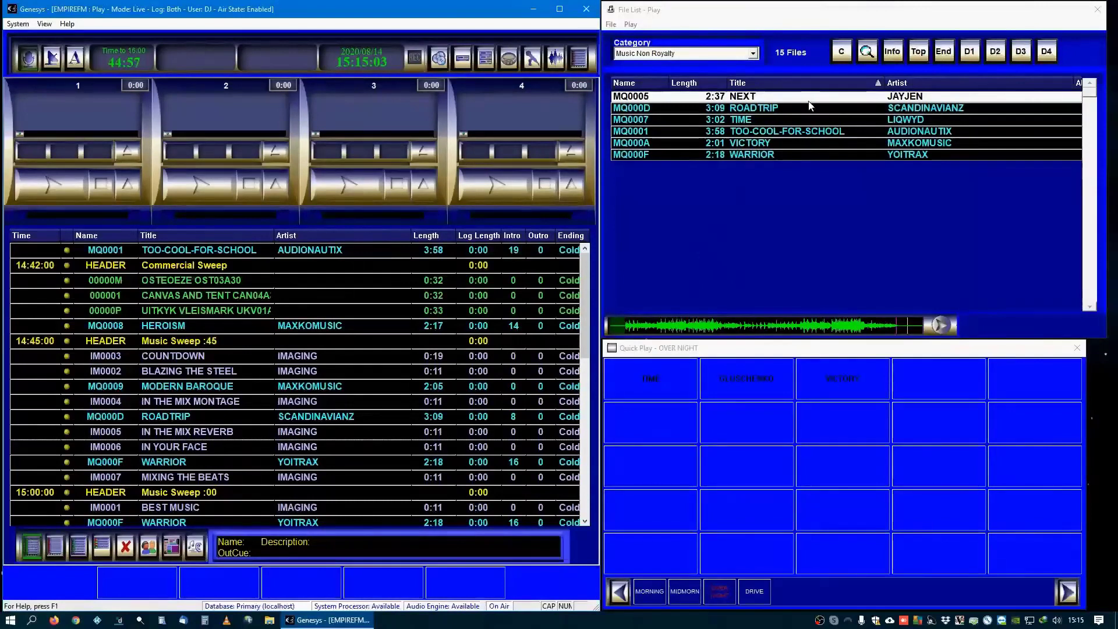
click(795, 110)
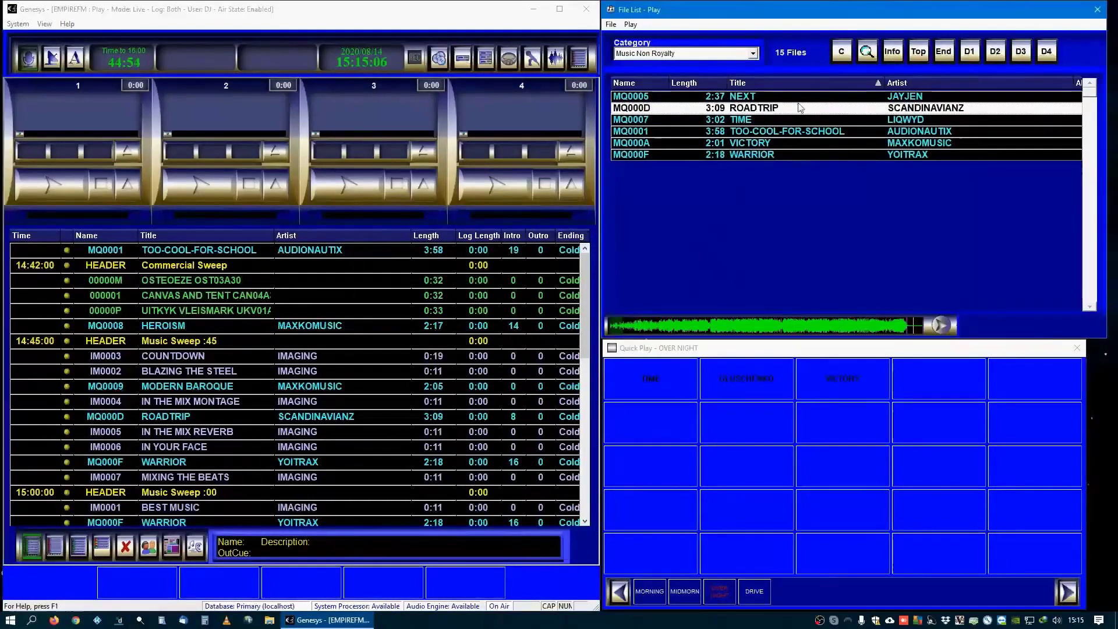
click(798, 143)
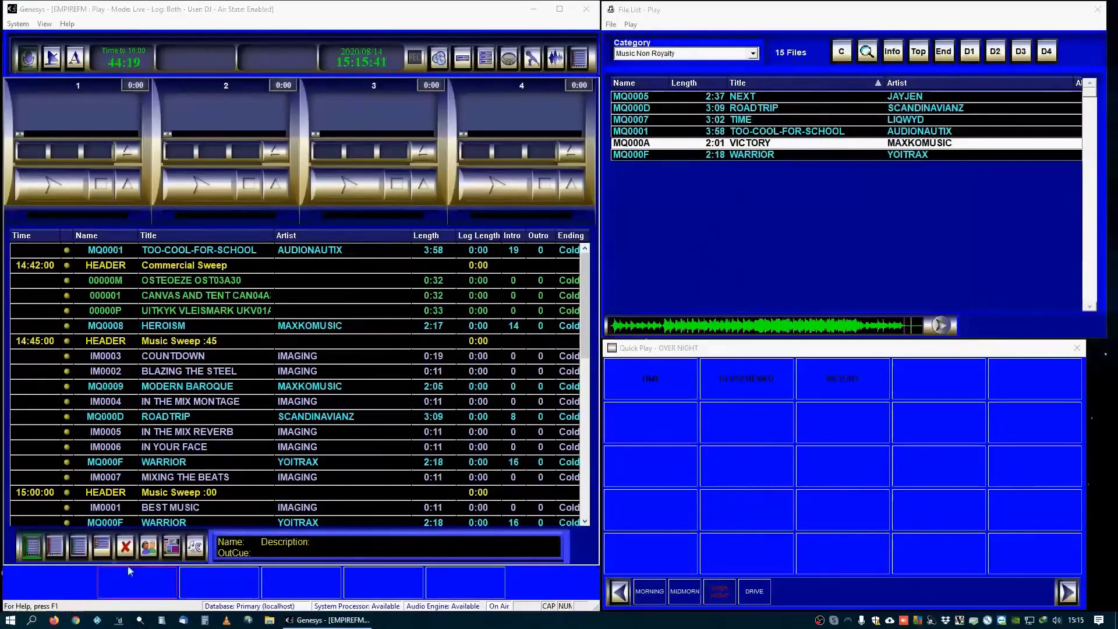
Step: Hide the row of quick buttons below the playlist and move TOO-COOL-FOR-SCHOOL below COUNTDOWN in the 14:45:00 Music Sweep
click(466, 63)
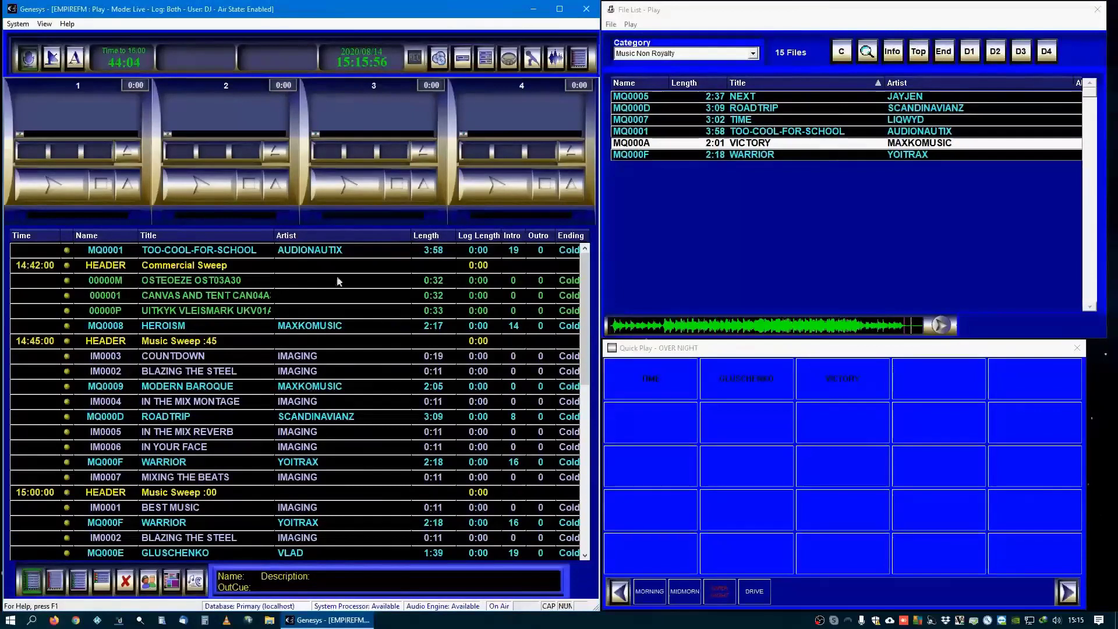
drag(337, 251, 313, 360)
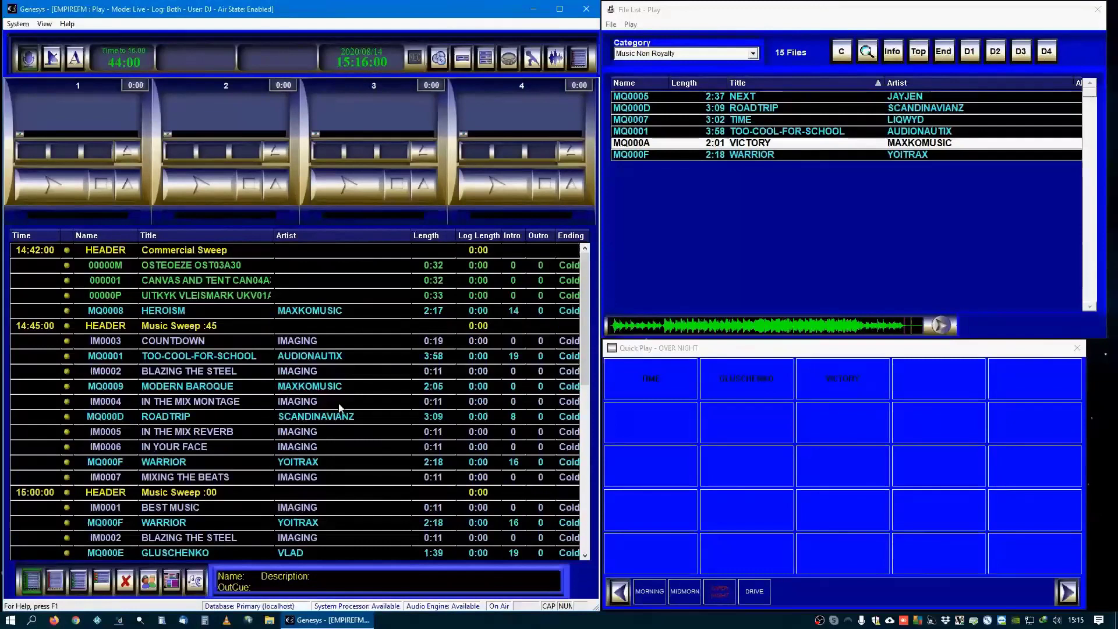
Step: Look over the 15:30:00 part of the full Log view and return to the playlist
click(56, 581)
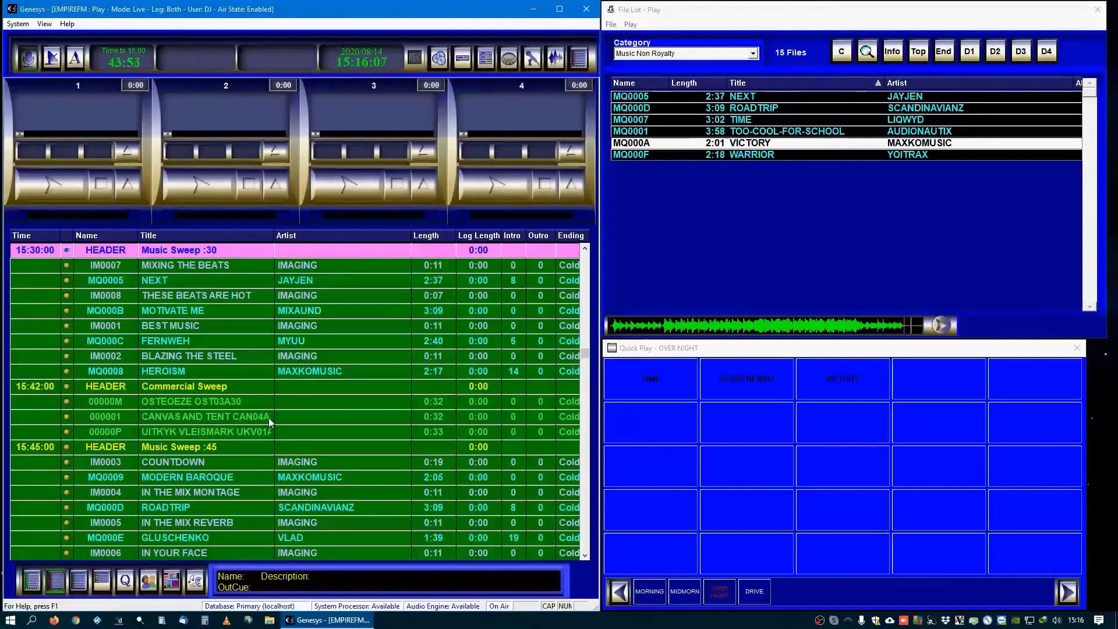
click(200, 370)
click(199, 369)
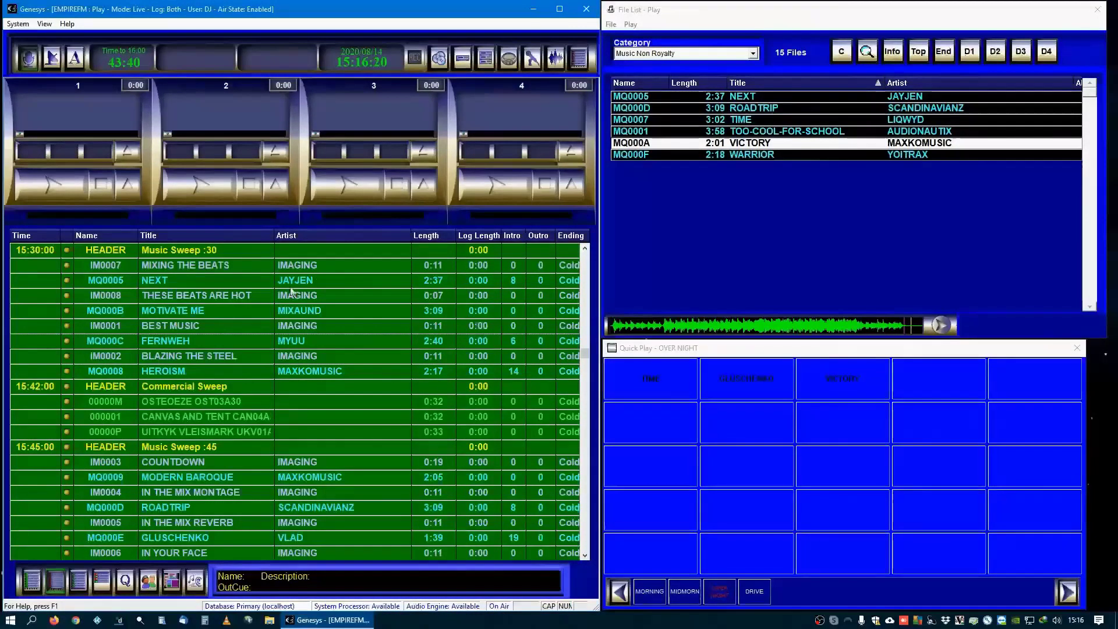
click(35, 580)
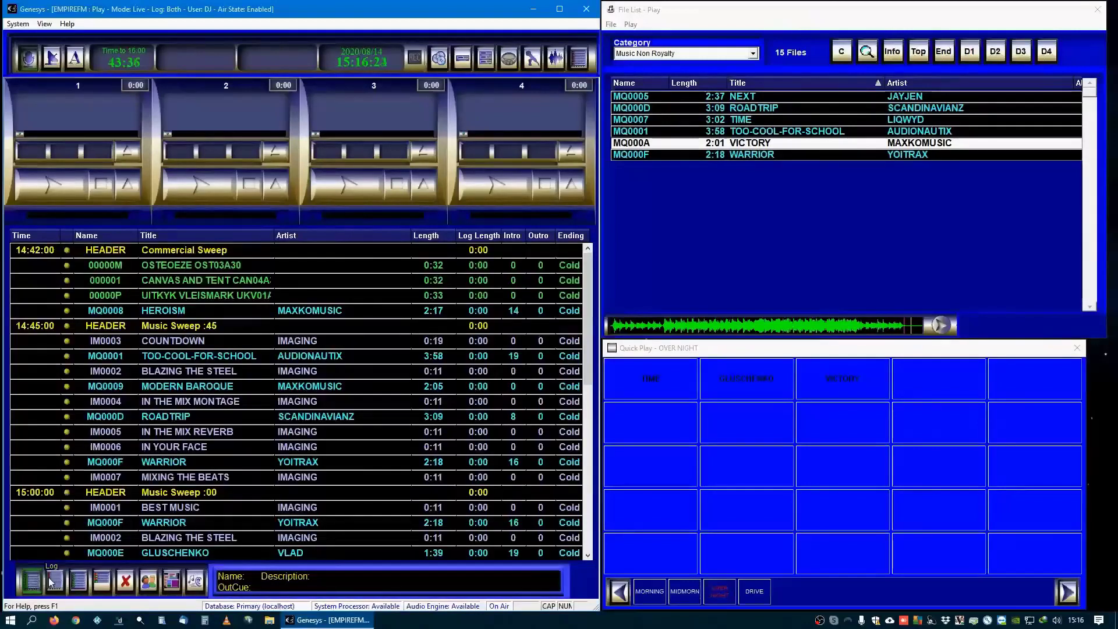
Step: Delete HEROISM and the 14:42:00 Commercial Sweep with its spots from the playlist
click(208, 251)
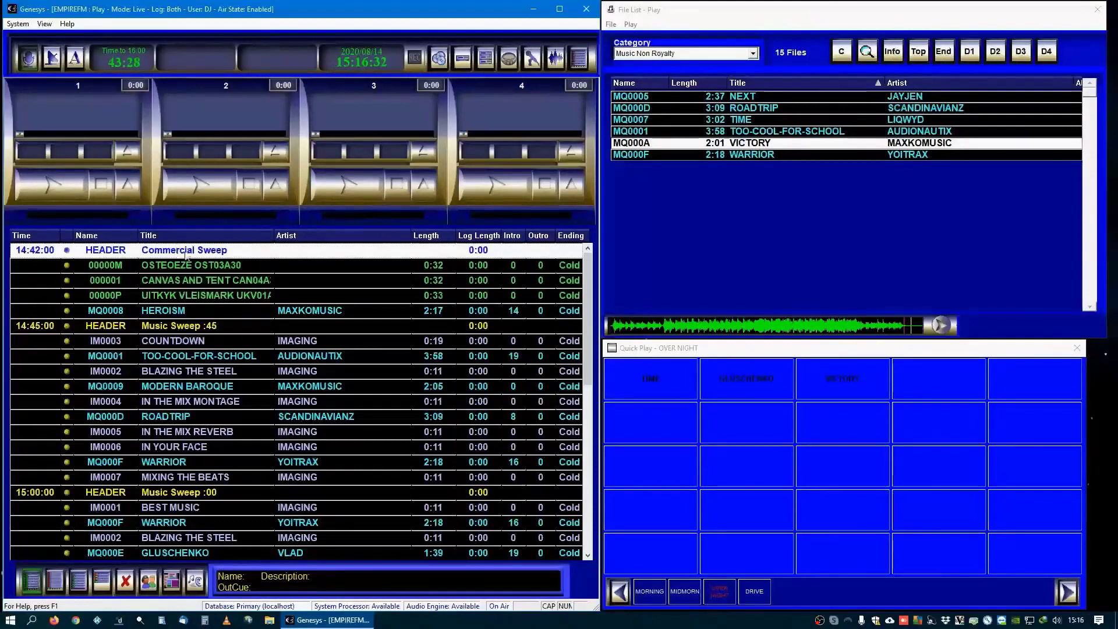
click(194, 312)
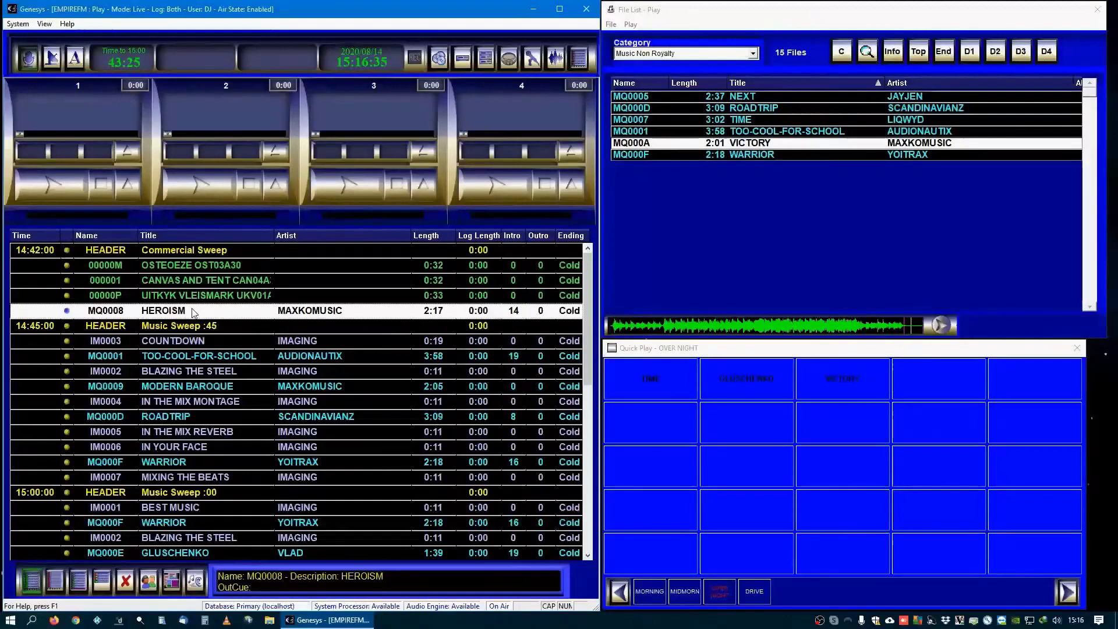
key(Delete)
click(191, 255)
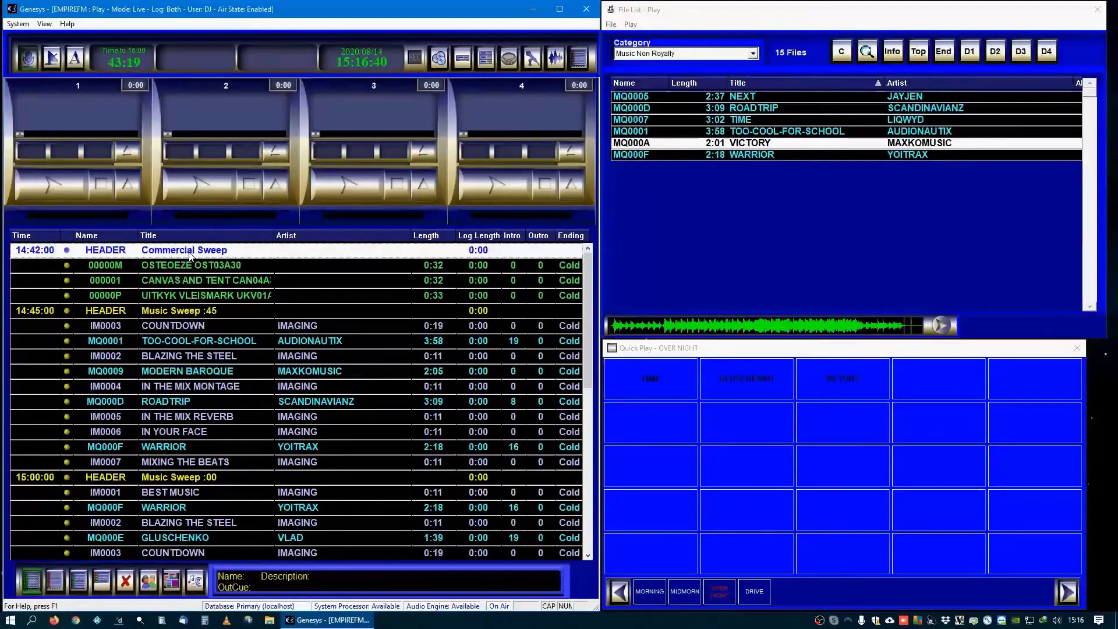
key(Delete)
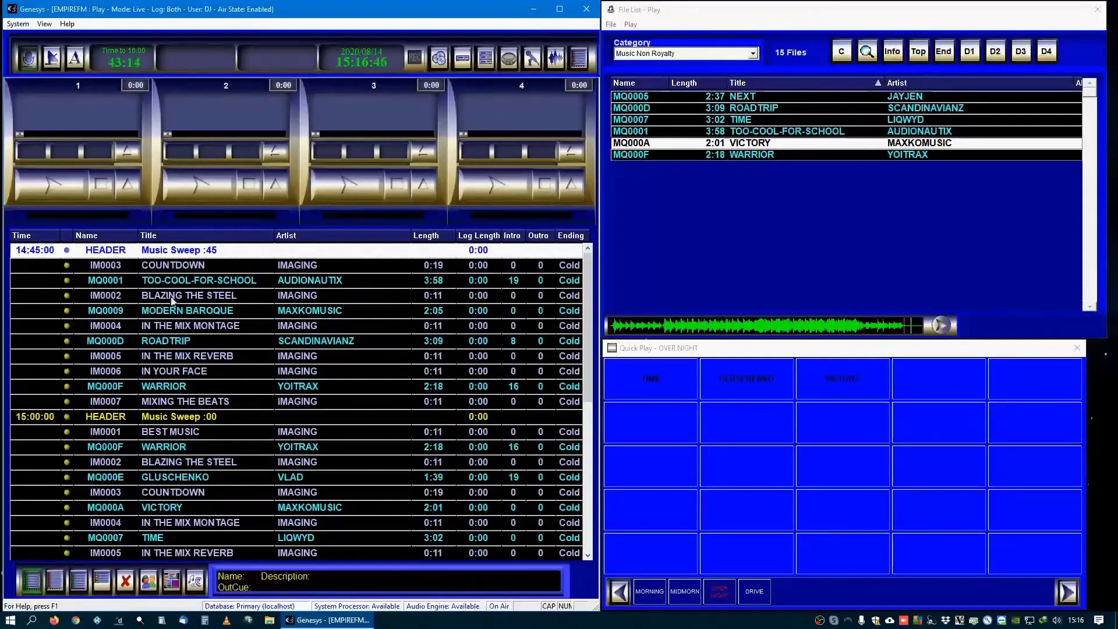
Step: Queue the 14:42:00 Commercial Sweep from the full Log view into the playlist and move it to the top
click(57, 580)
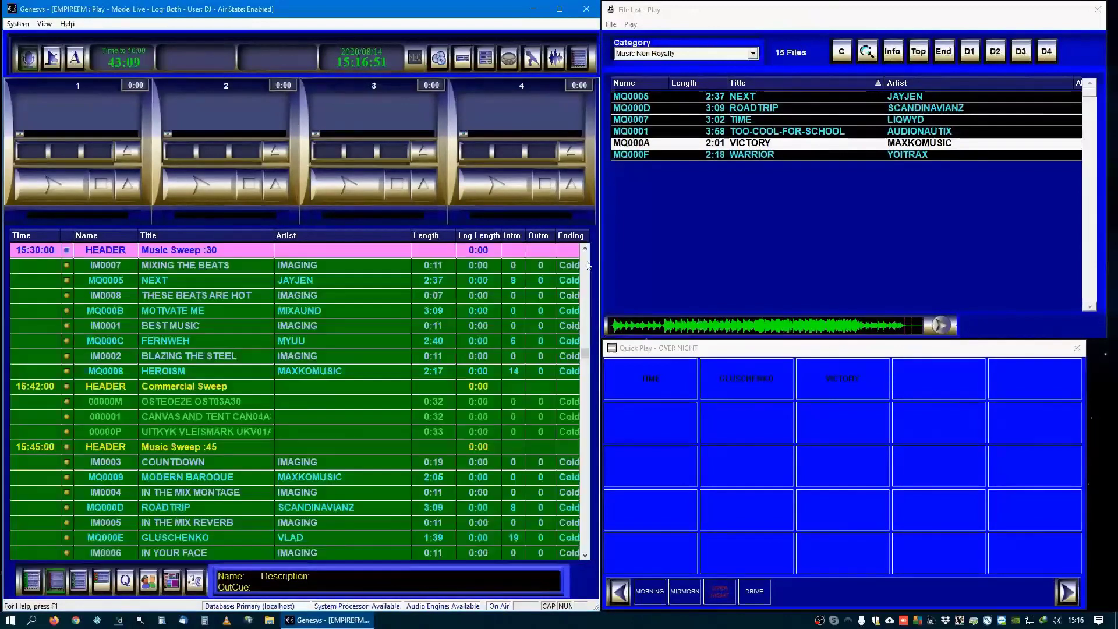
click(586, 249)
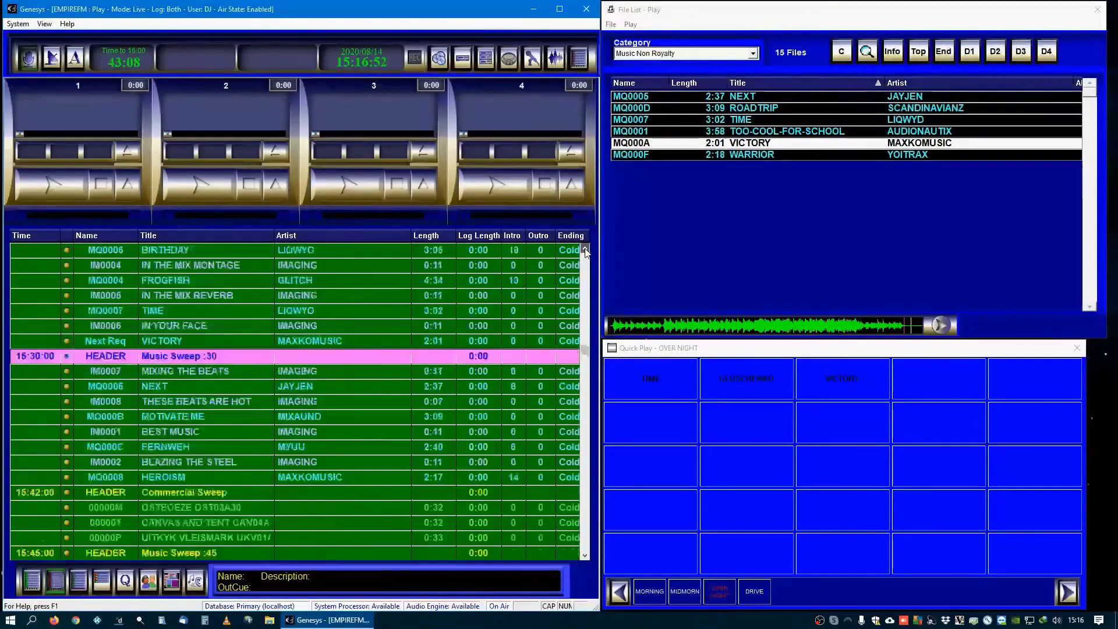
scroll(585, 251, up, 12)
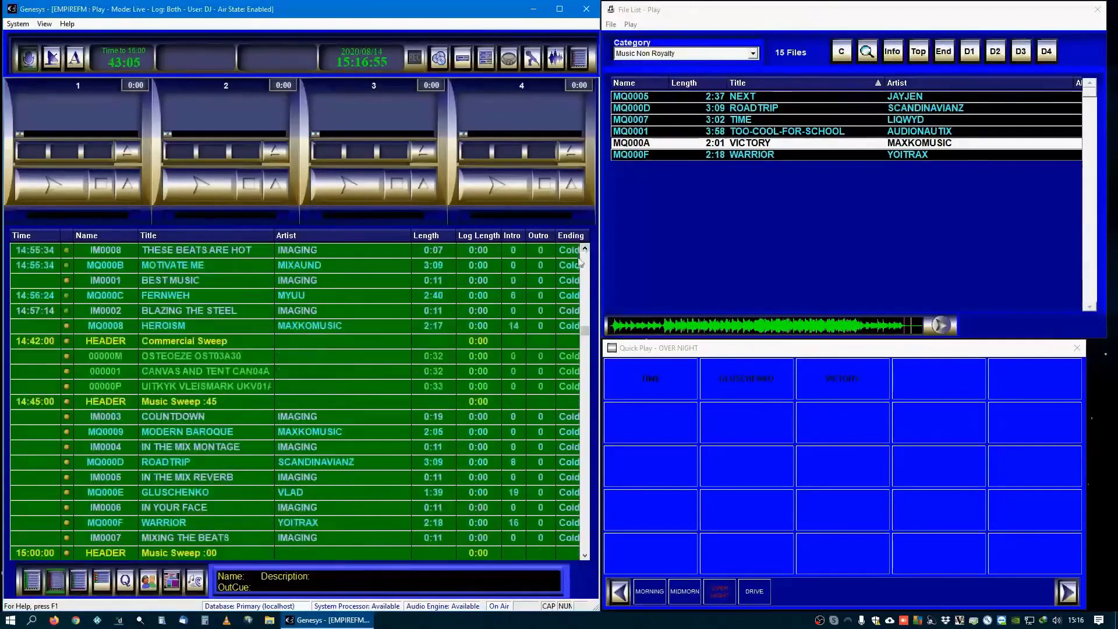
click(203, 343)
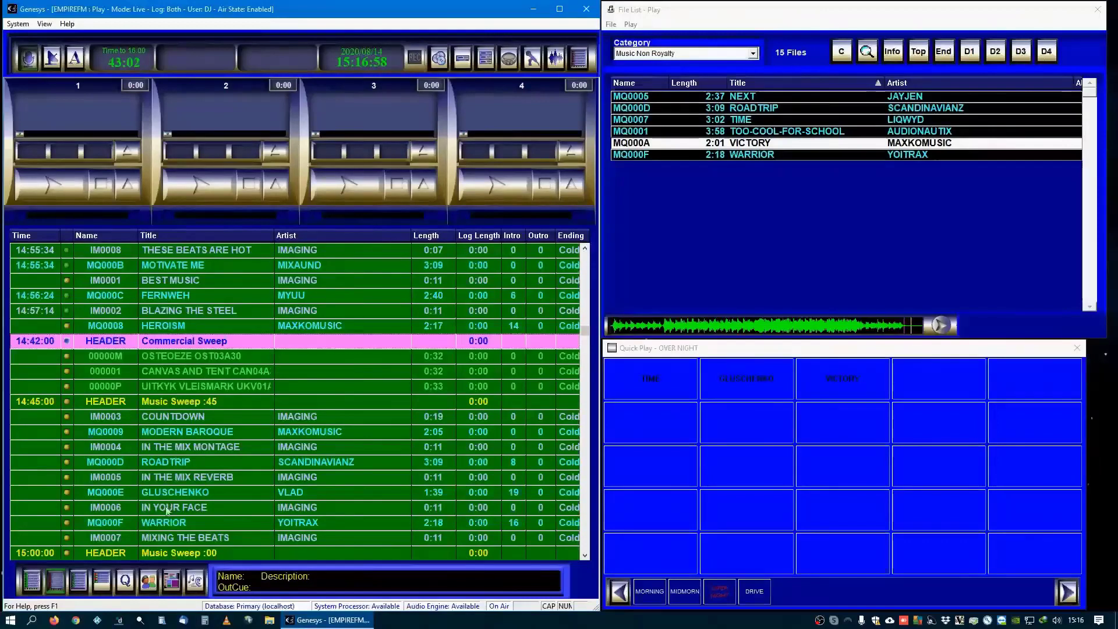
click(125, 579)
drag(588, 343, 593, 506)
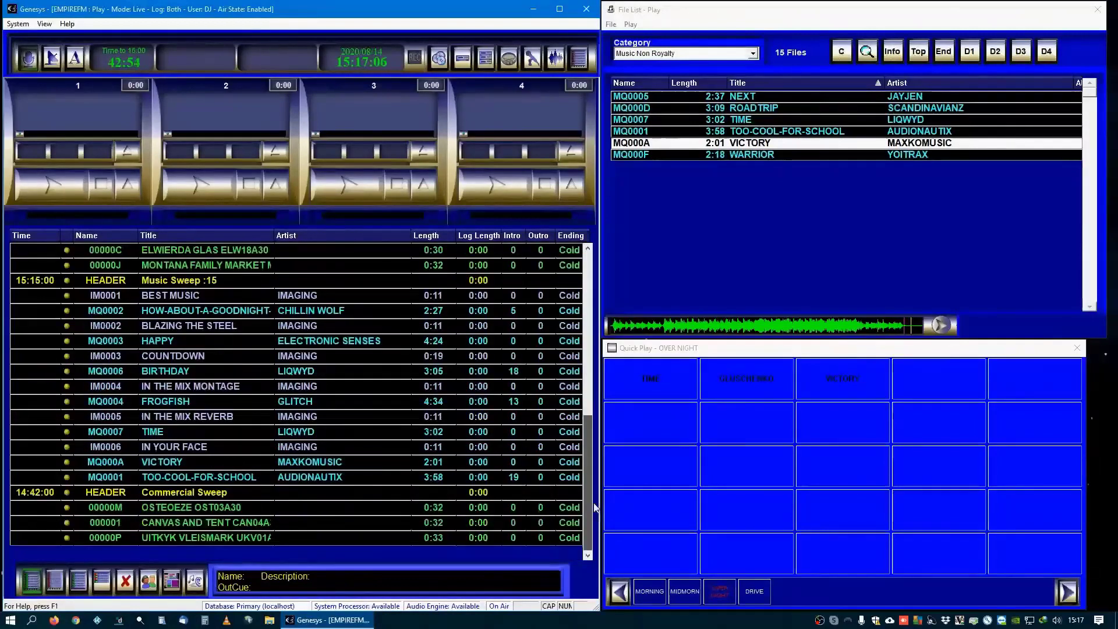
drag(283, 494, 197, 352)
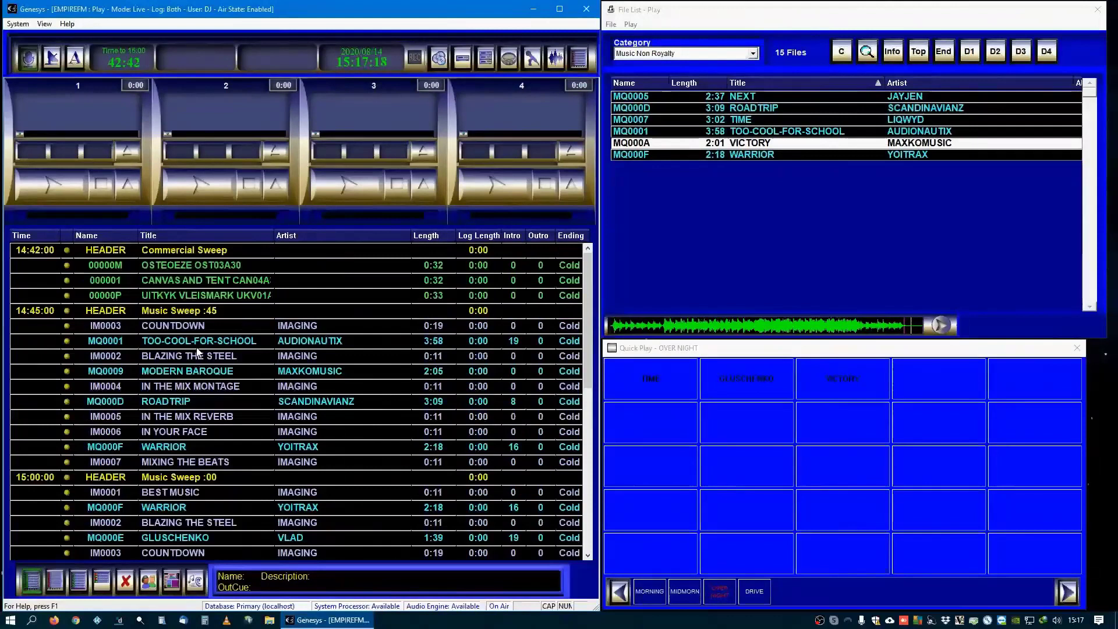
Step: Load VICTORY from the full Log view into deck 2 and transfer it from there to the playlist, under the 14:45:00 Music Sweep header
click(53, 583)
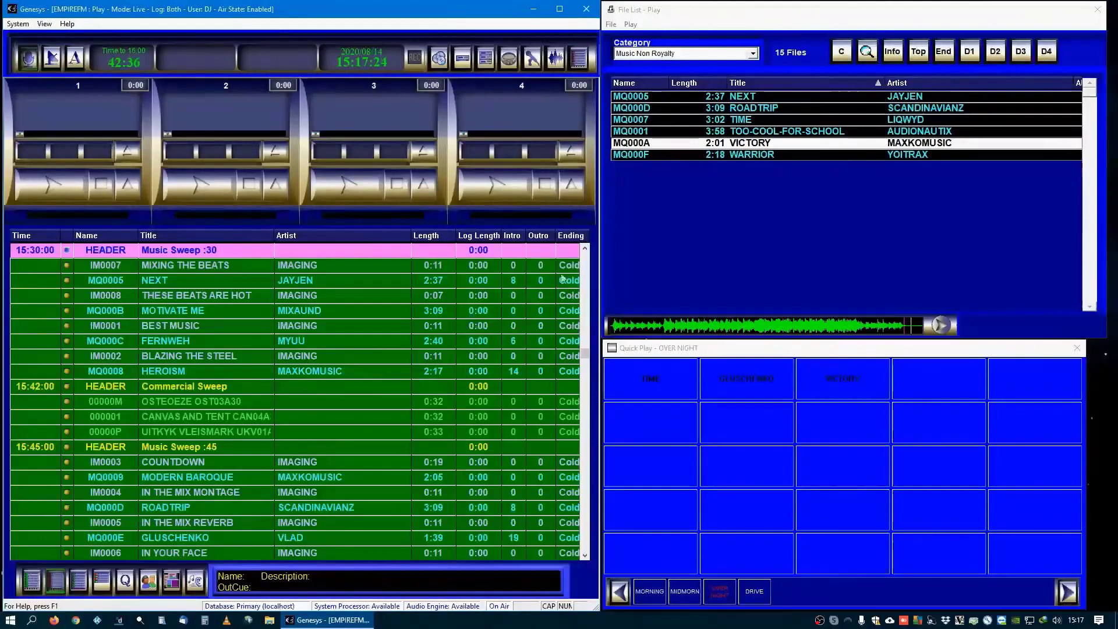
click(586, 261)
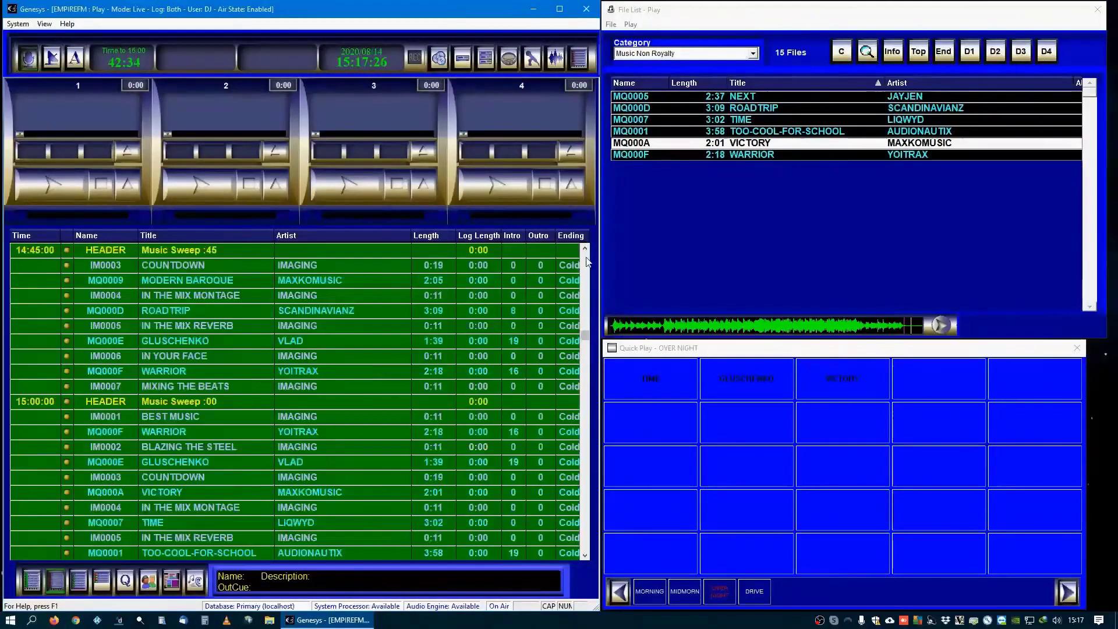
click(585, 261)
click(330, 297)
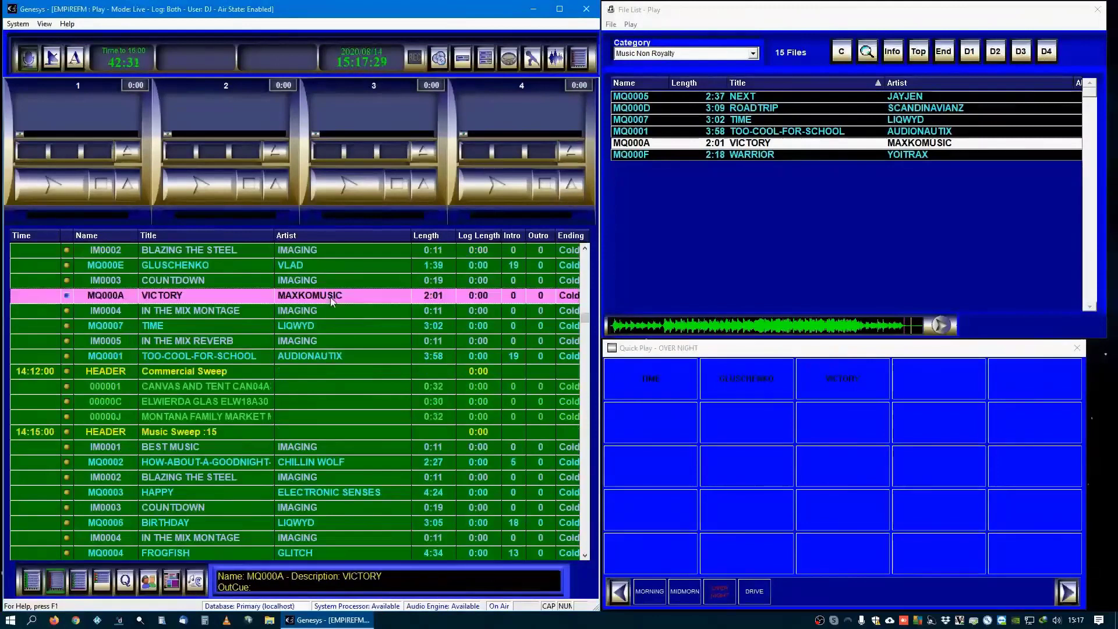
drag(242, 297, 228, 115)
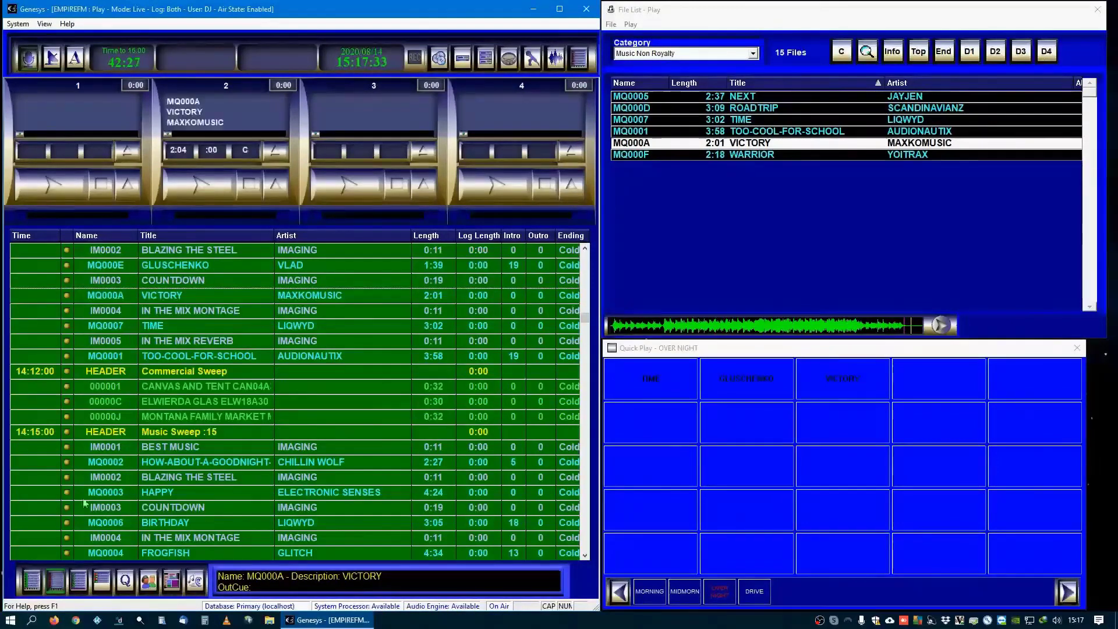
click(32, 581)
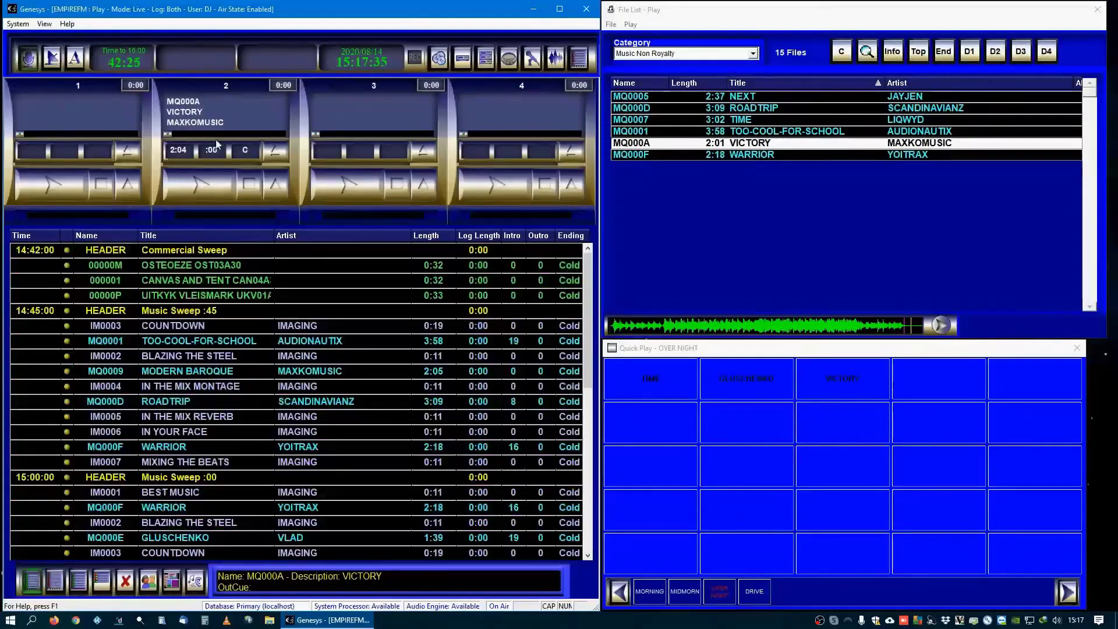
drag(288, 270, 237, 329)
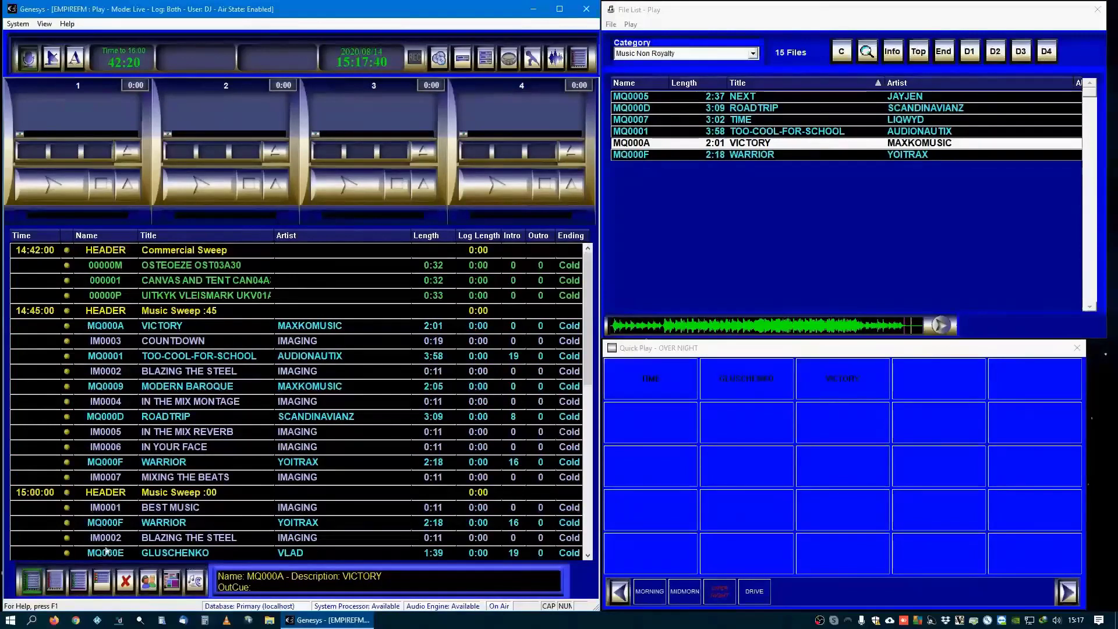
Step: Compare the playlist with the full Log view and with the History of played items
click(125, 582)
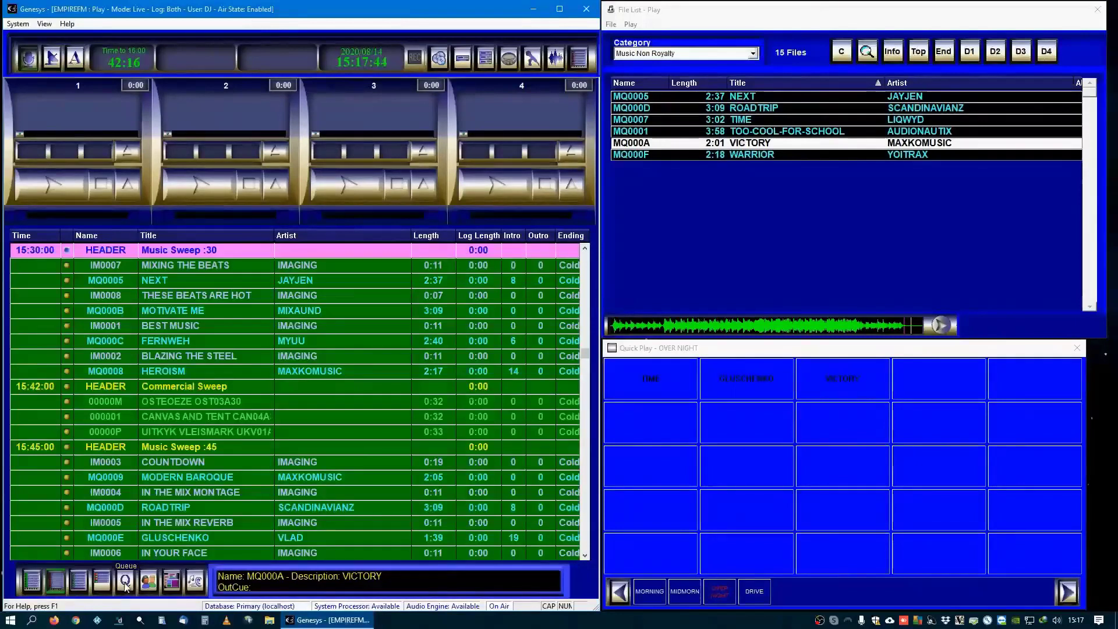
click(125, 582)
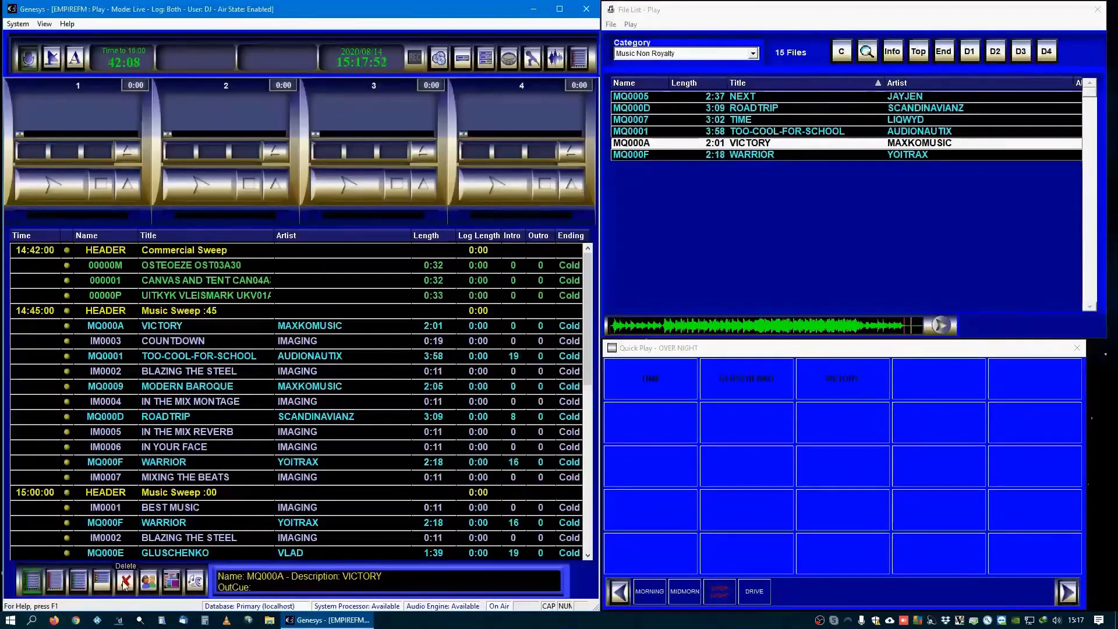
click(79, 580)
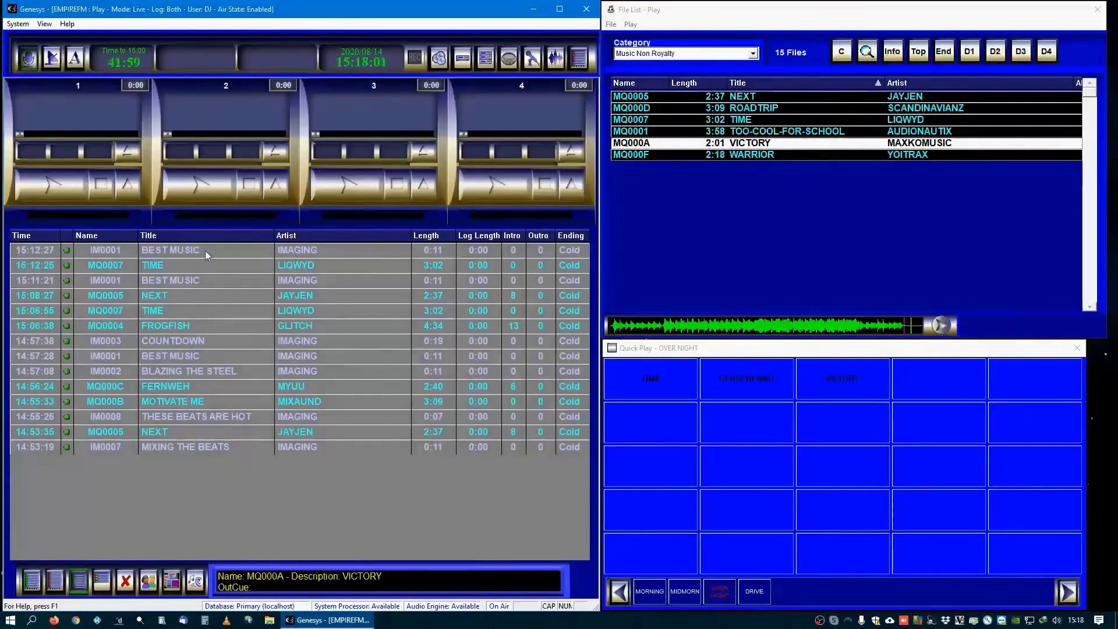
click(27, 578)
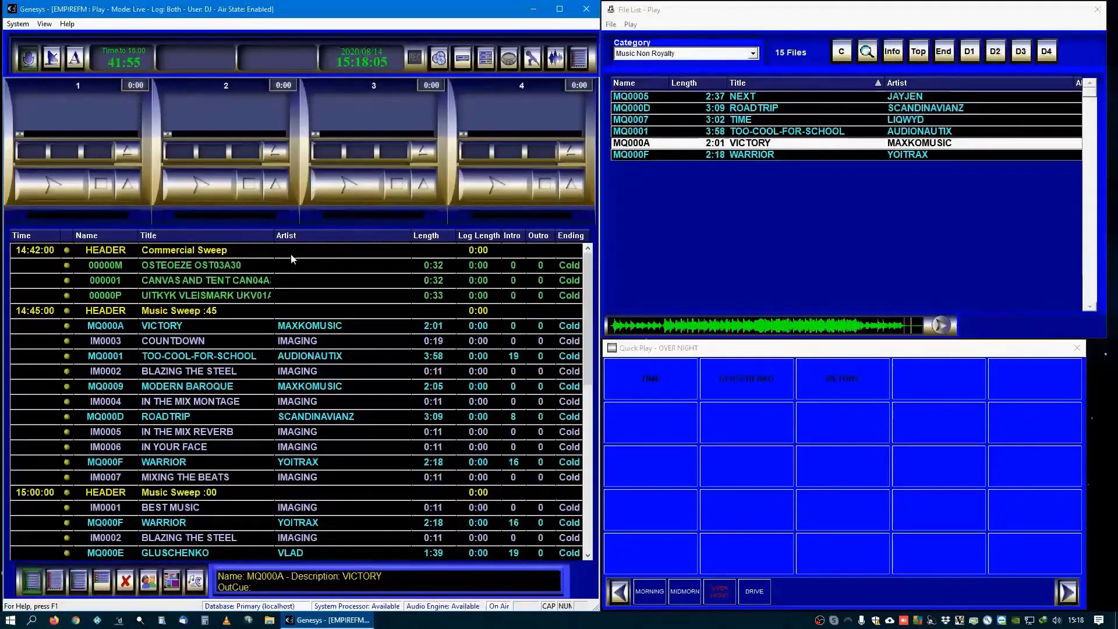
click(78, 580)
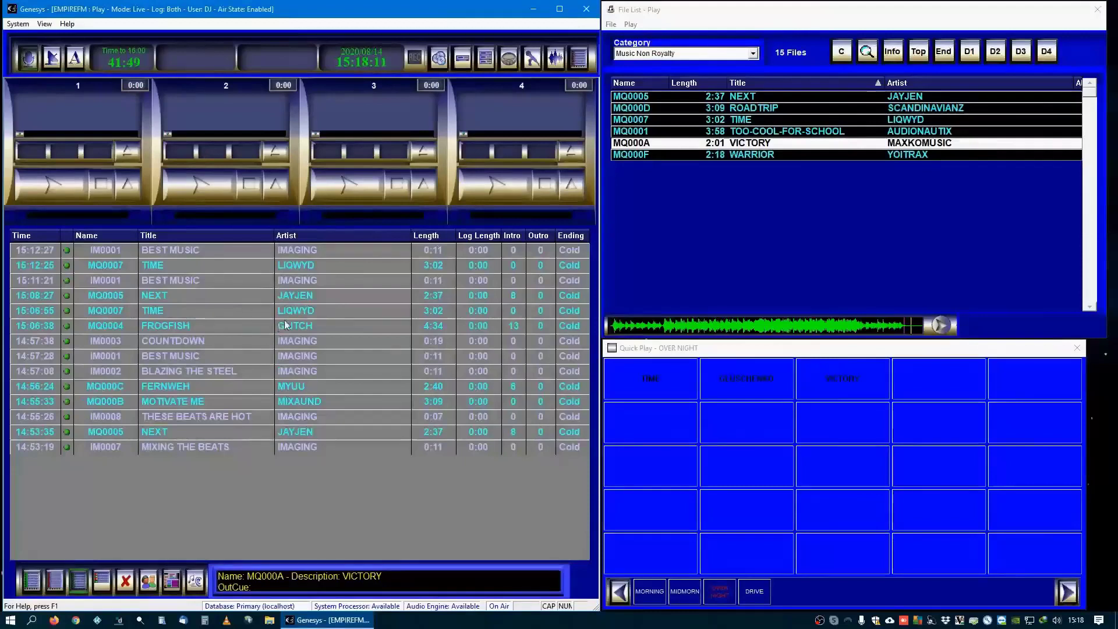
click(33, 581)
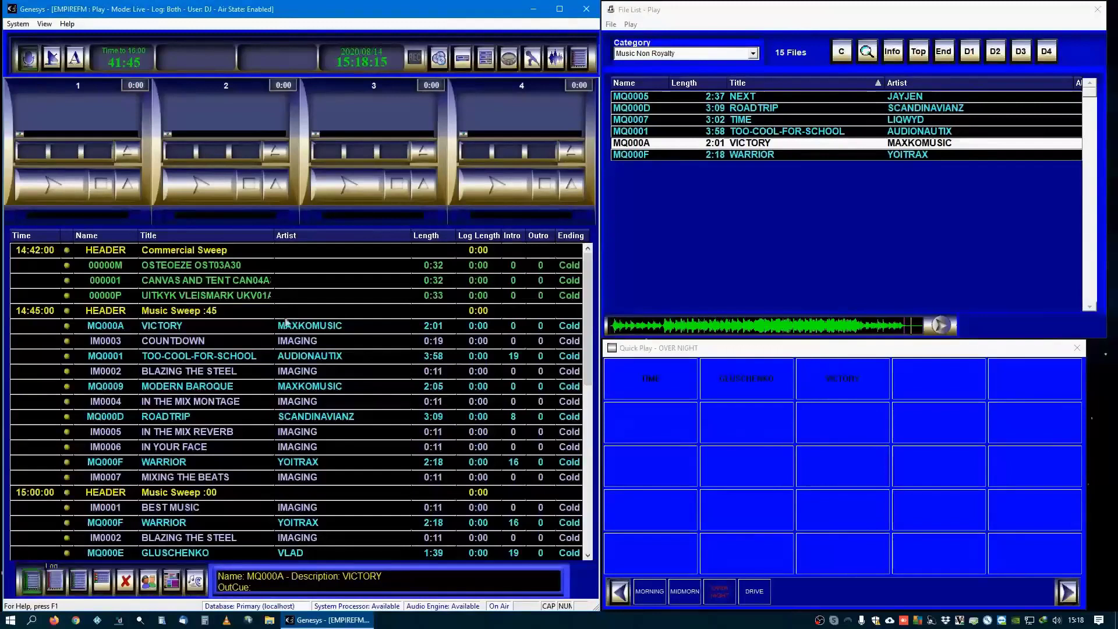
Step: Move VICTORY to the top of the playlist and play it in deck 1
click(250, 330)
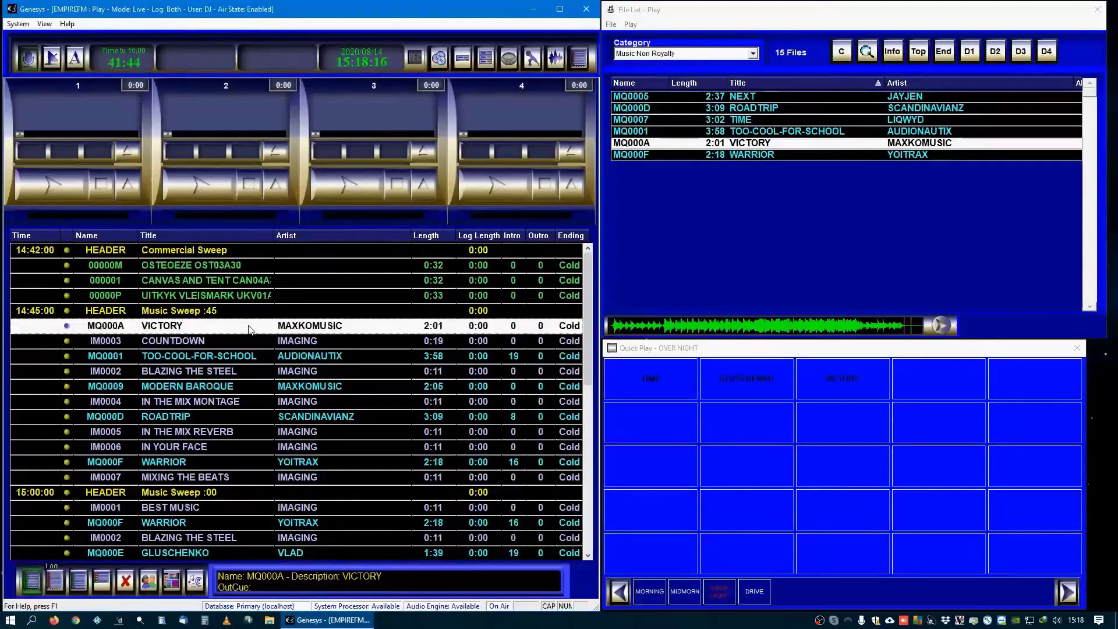
drag(249, 330, 239, 255)
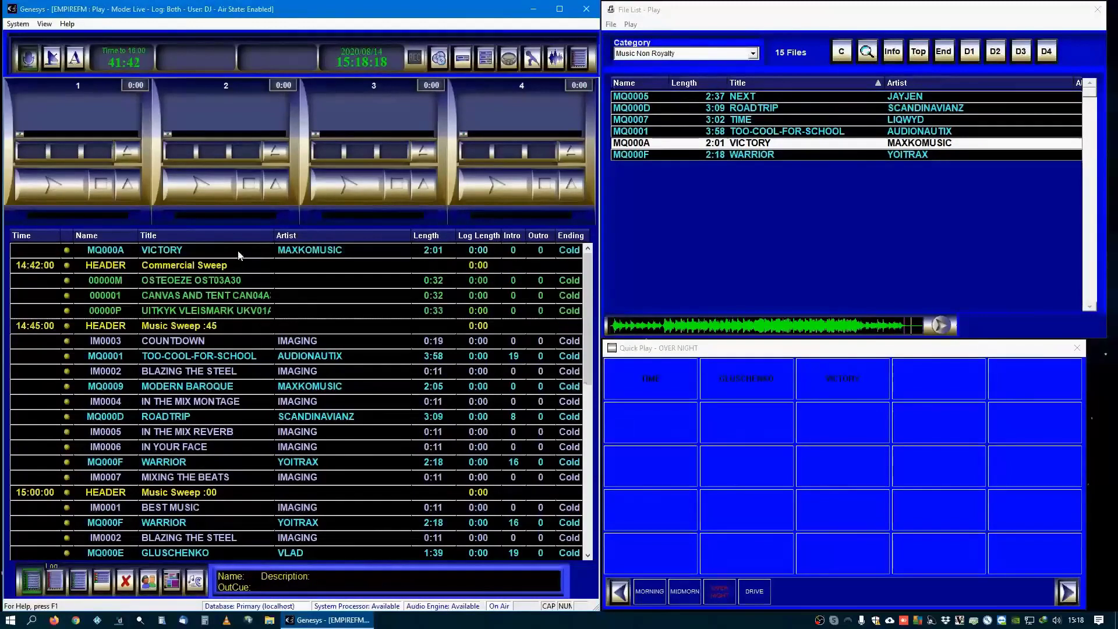
click(54, 188)
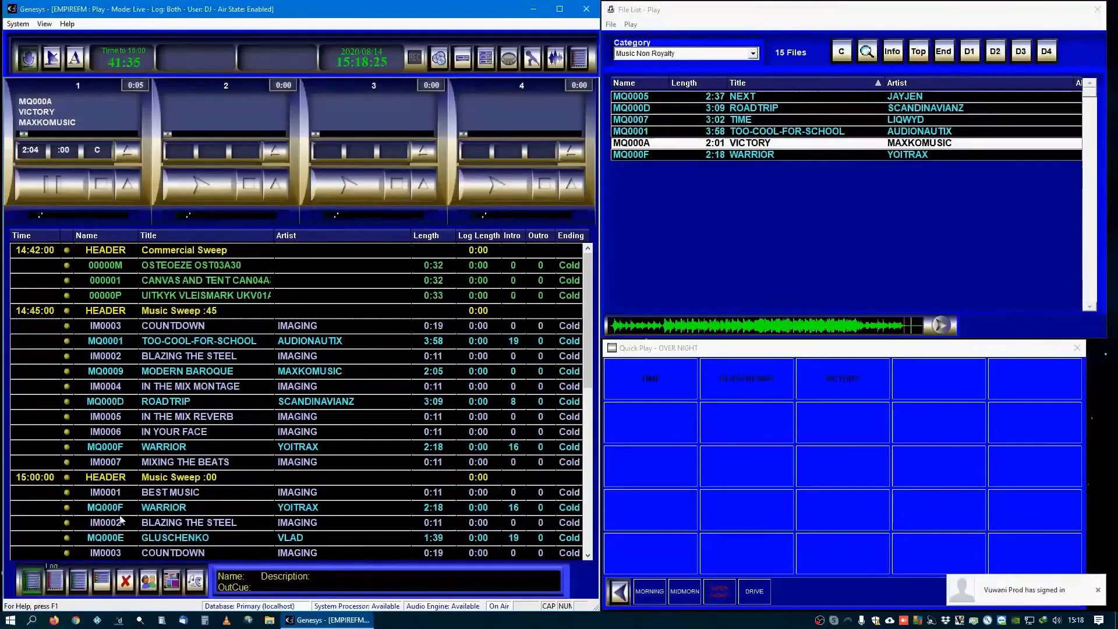
Step: Open the History and display the audition waveform for its newest VICTORY entry
click(78, 580)
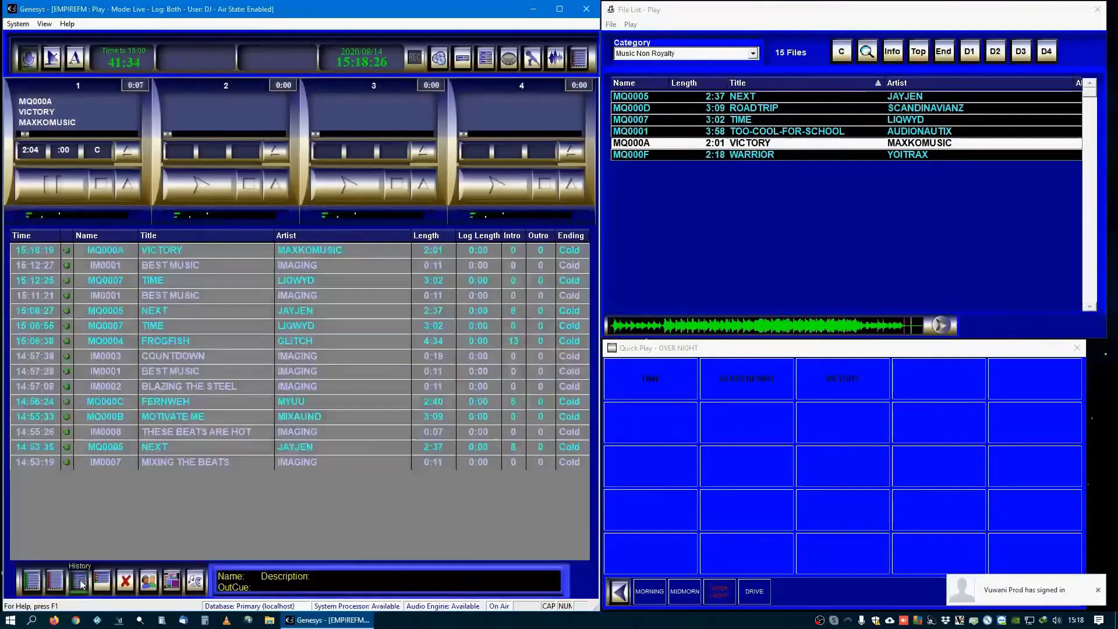
click(196, 580)
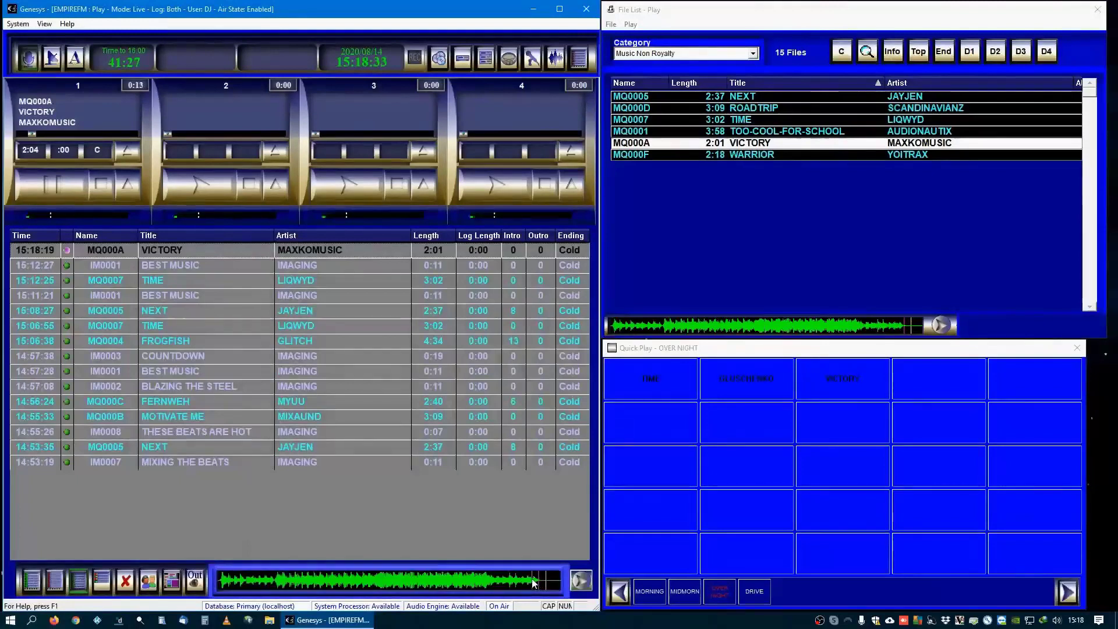
Step: Return from the History to the playlist and stop VICTORY in deck 1
click(581, 581)
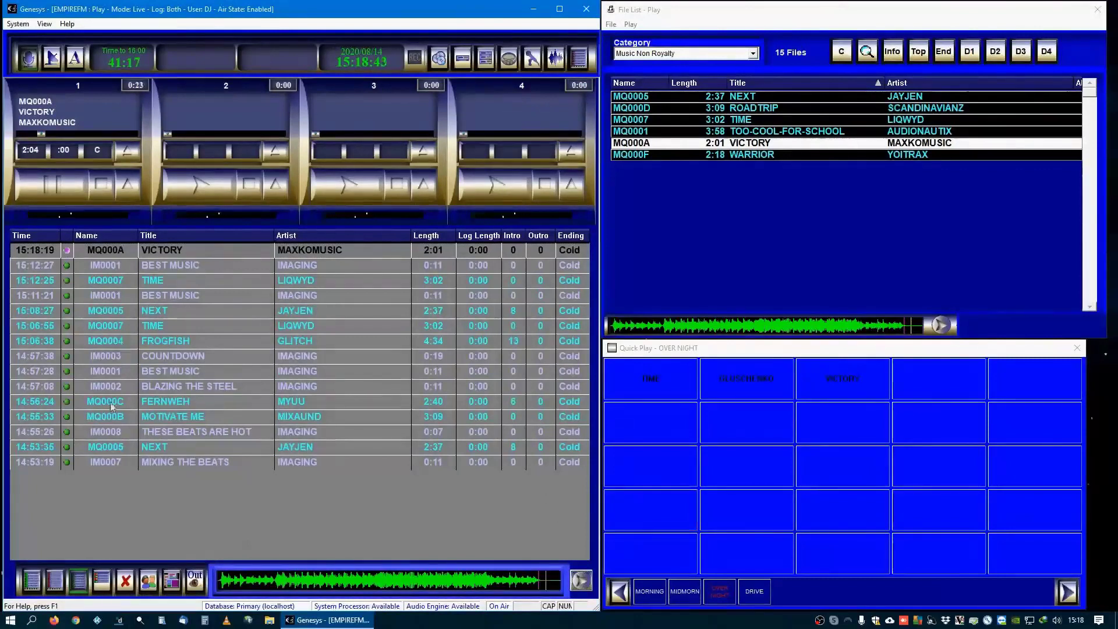
click(33, 581)
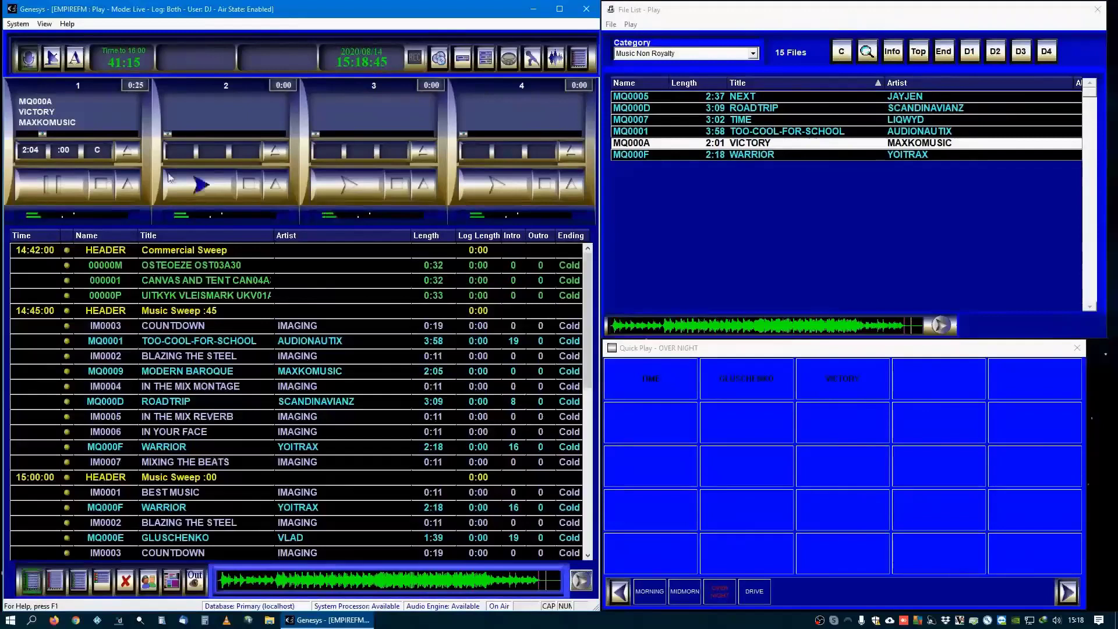
click(103, 185)
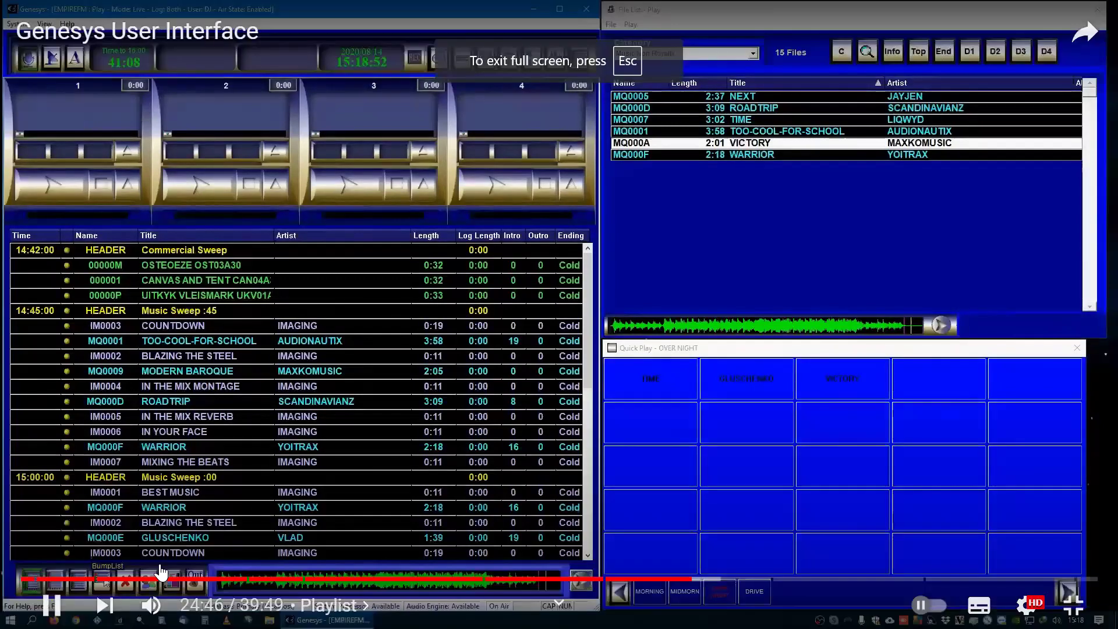
drag(161, 568, 287, 503)
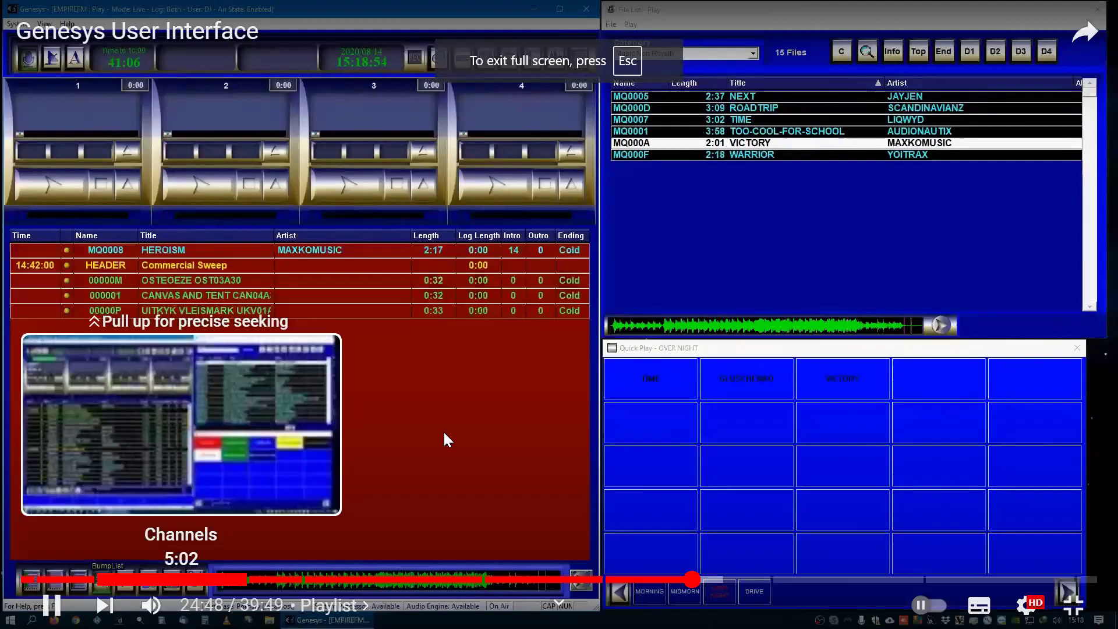
drag(444, 433, 452, 446)
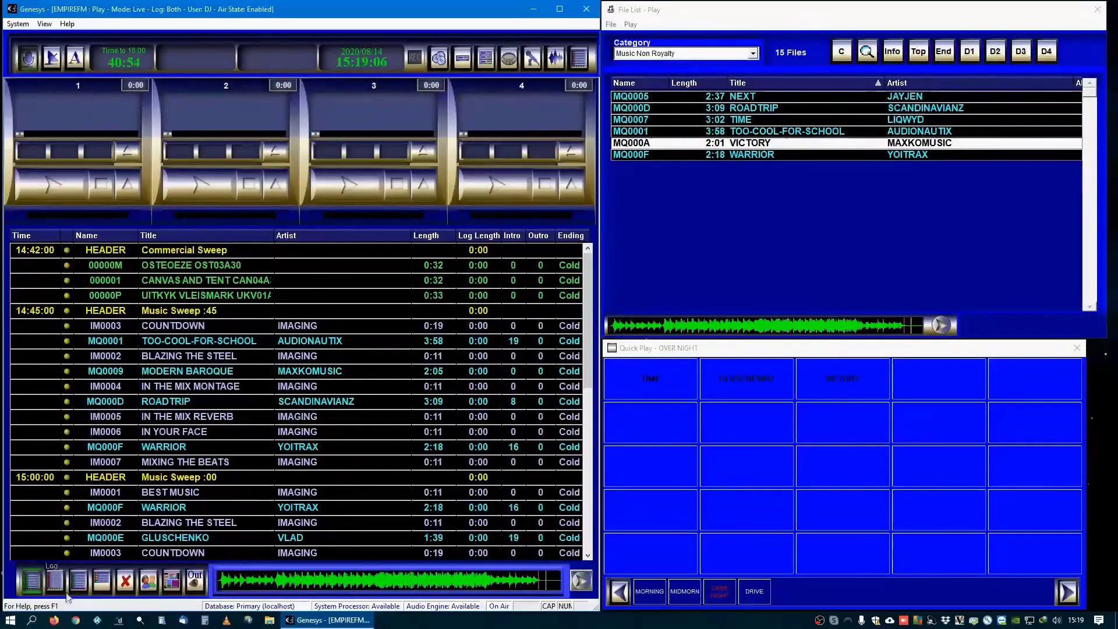
Step: Load HEROISM from the BumpList into deck 2 and transfer it from there to the playlist, under the 14:45:00 Music Sweep header
click(102, 581)
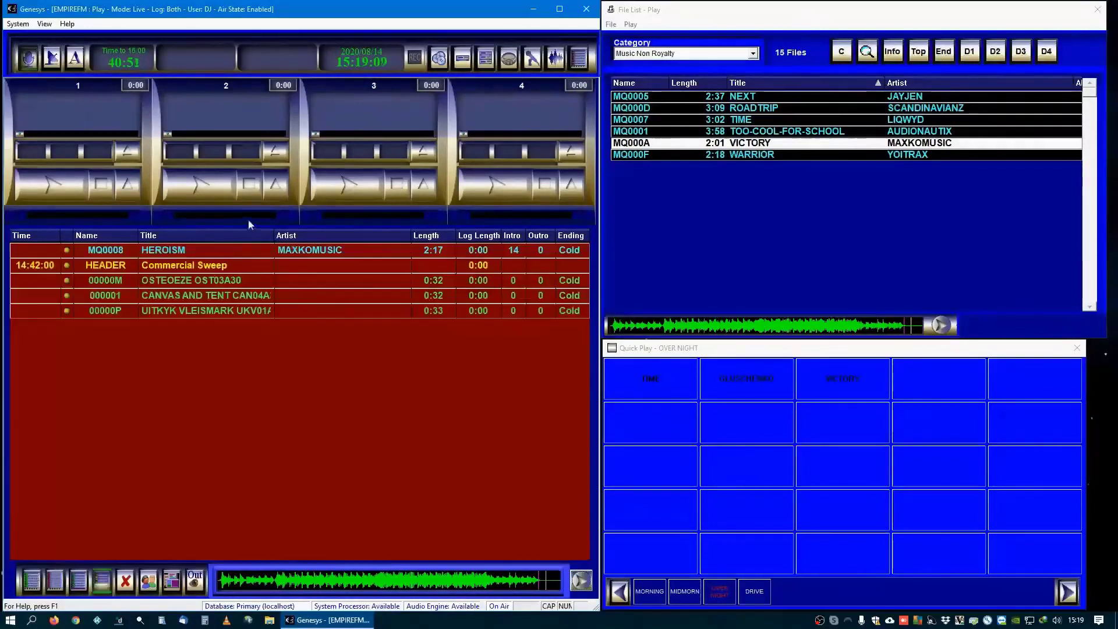
drag(218, 254, 246, 130)
click(32, 579)
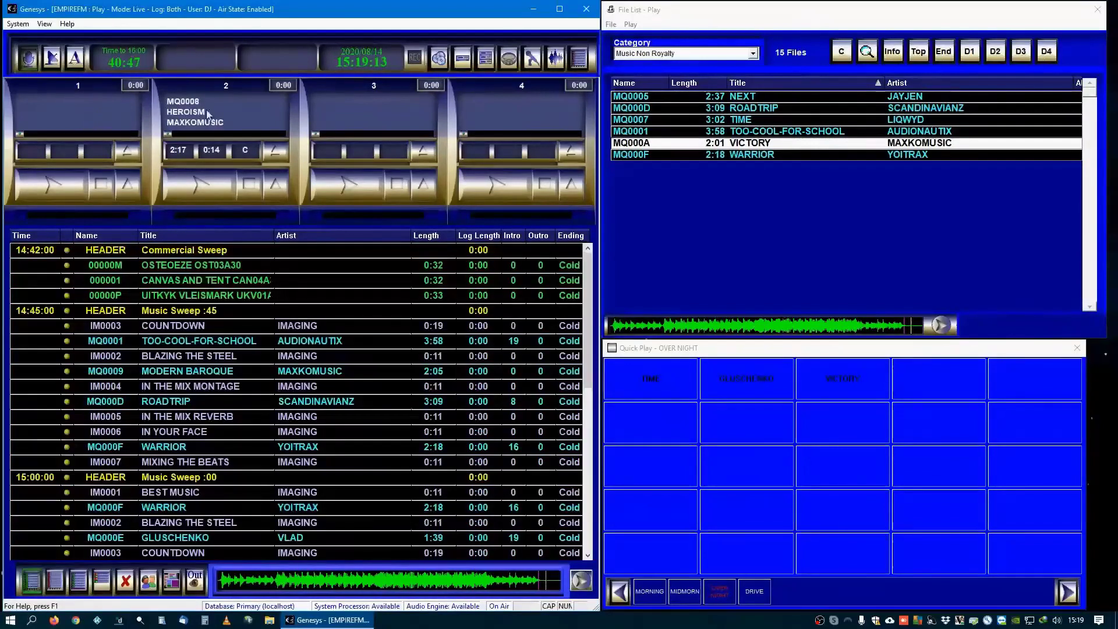
drag(208, 113, 173, 333)
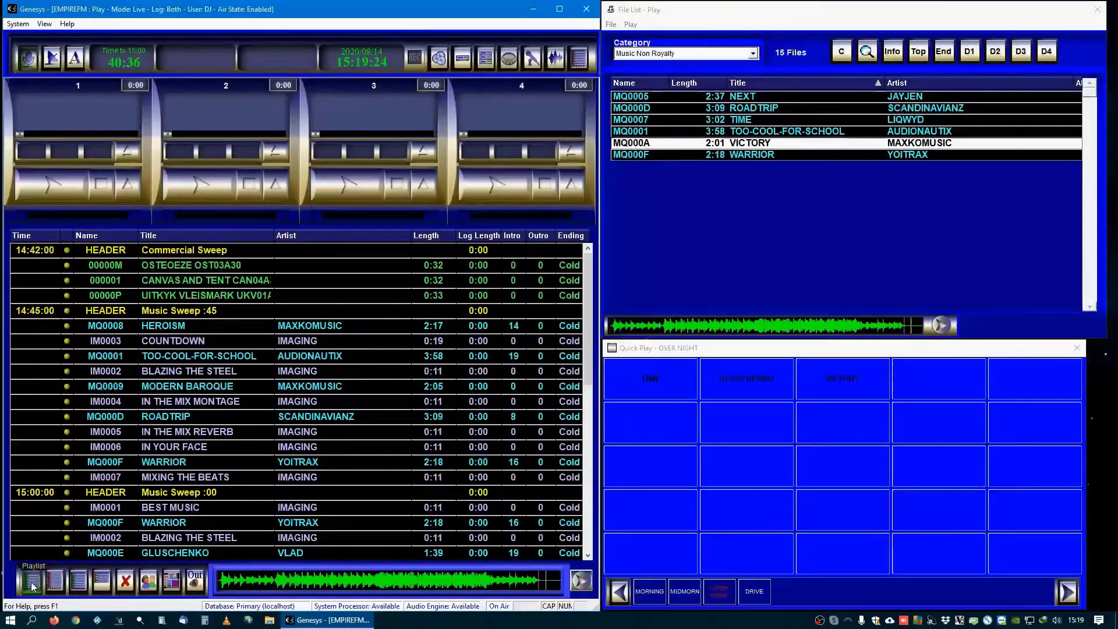
Step: Review the Log, History and BumpList views in turn and return to the playlist
click(53, 582)
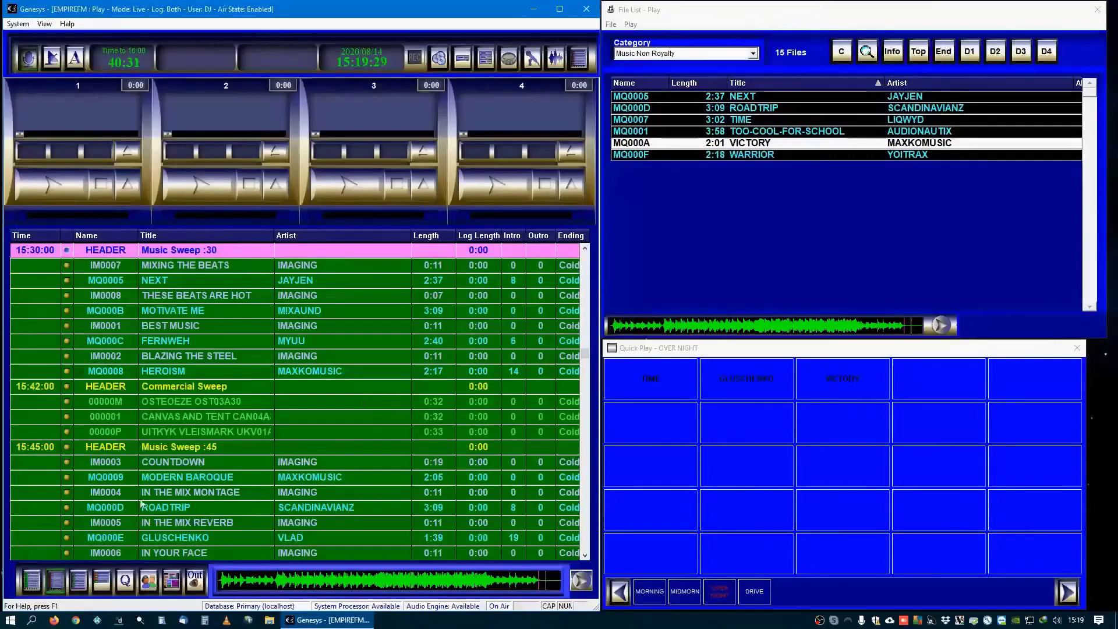
click(79, 581)
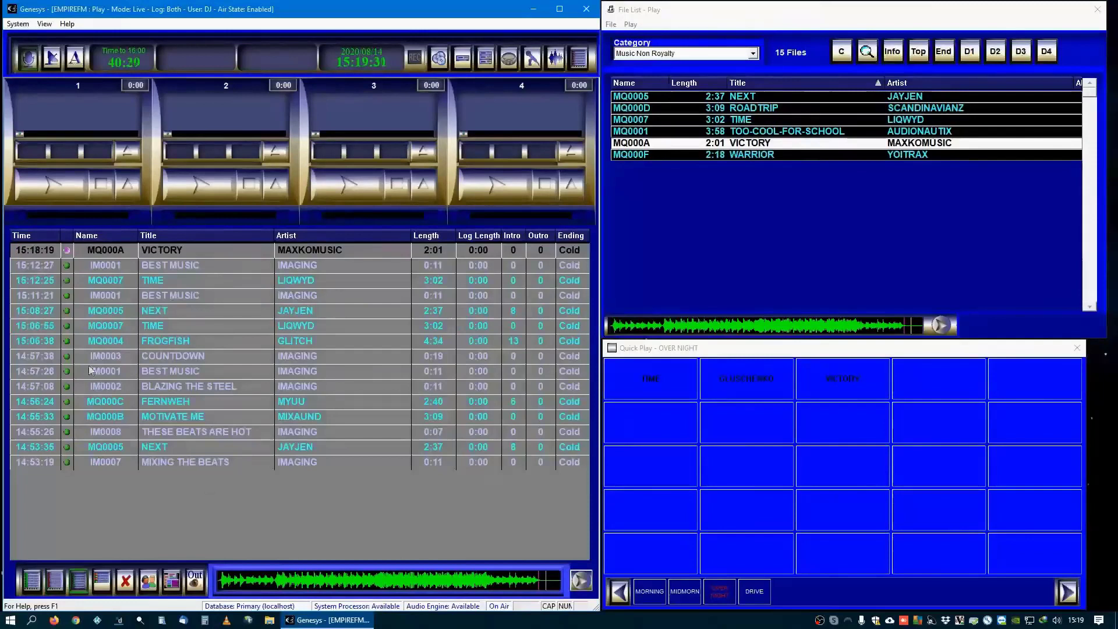
click(102, 581)
click(36, 584)
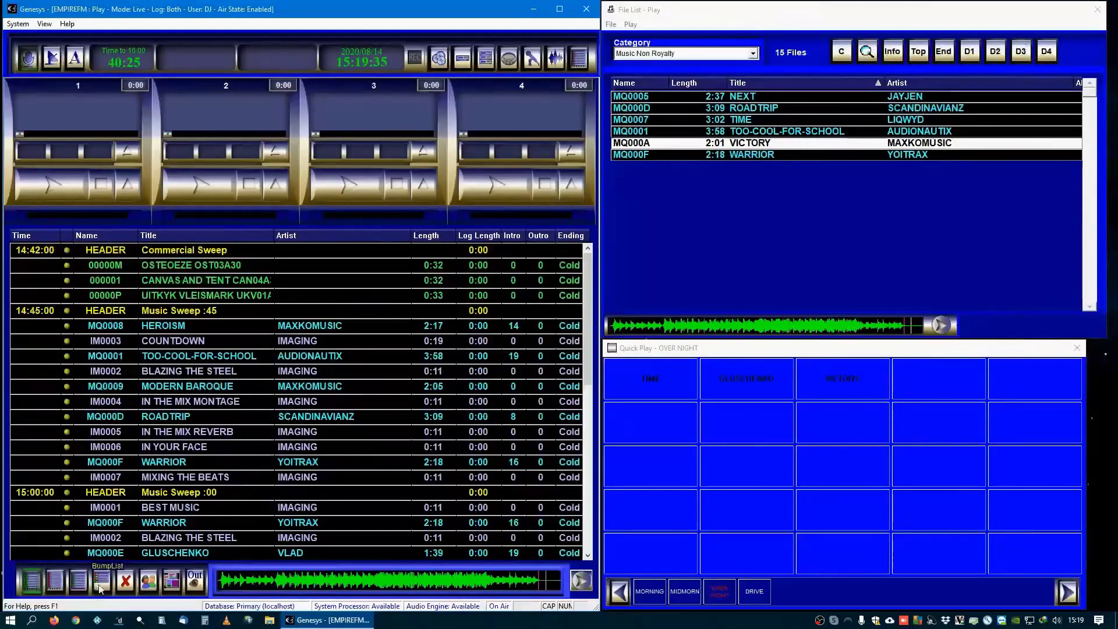
click(56, 584)
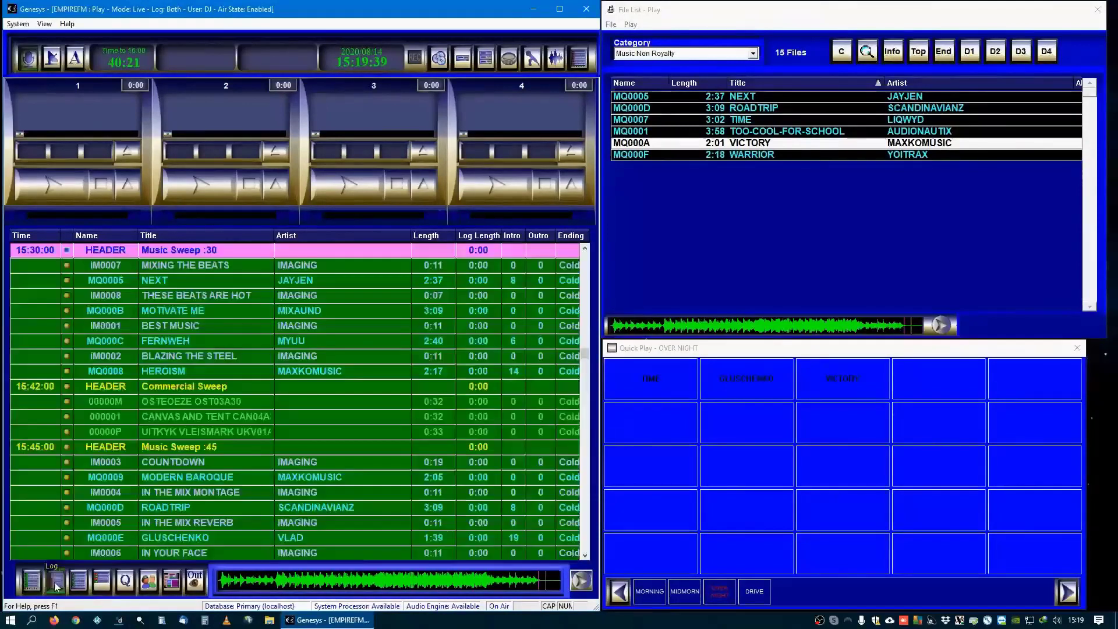
click(32, 582)
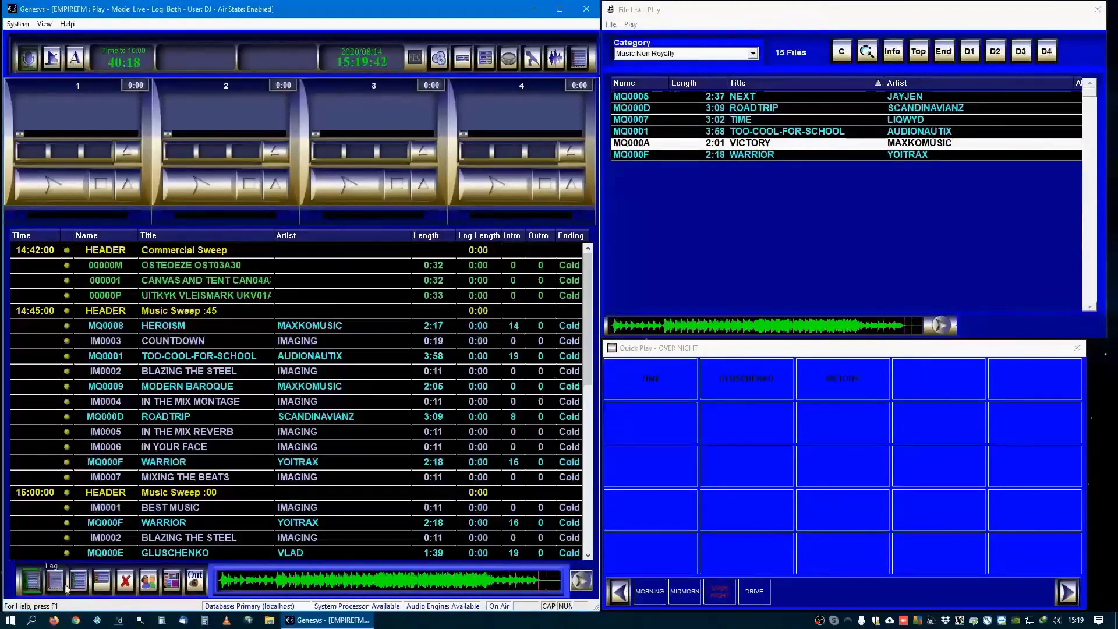
Step: Show the side information panel beside the playlist and widen it to about half of the list area
click(148, 582)
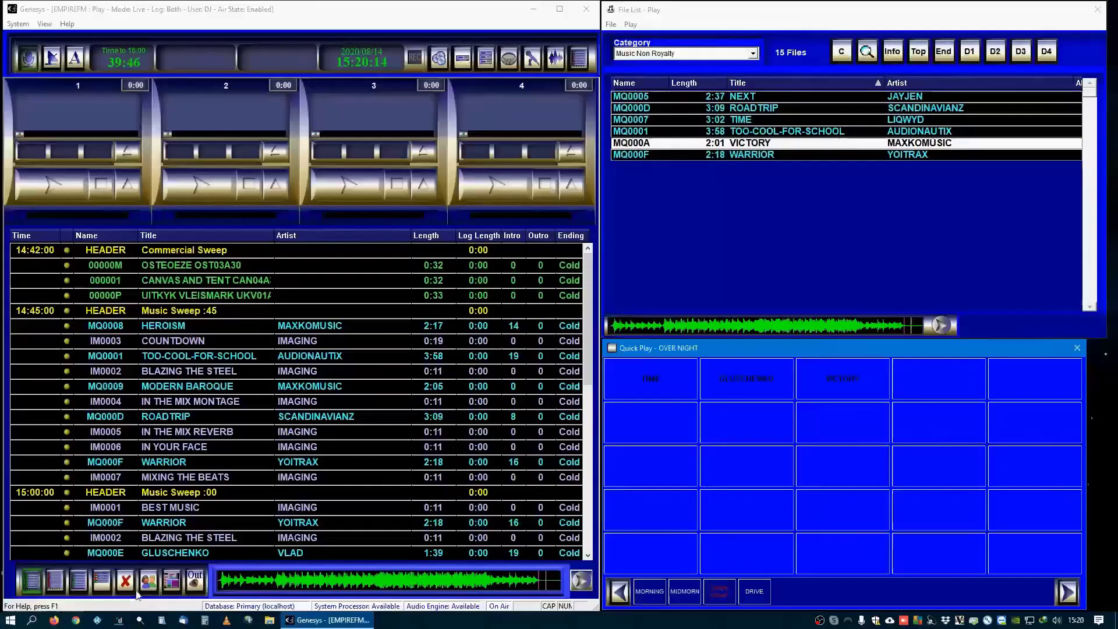
click(172, 580)
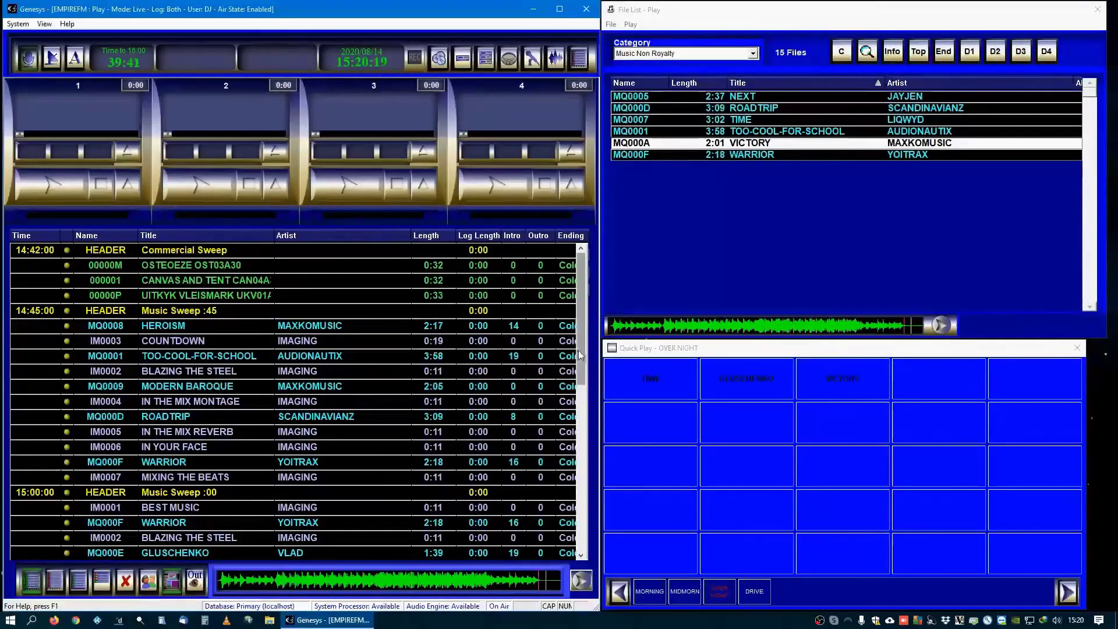
drag(581, 355, 345, 356)
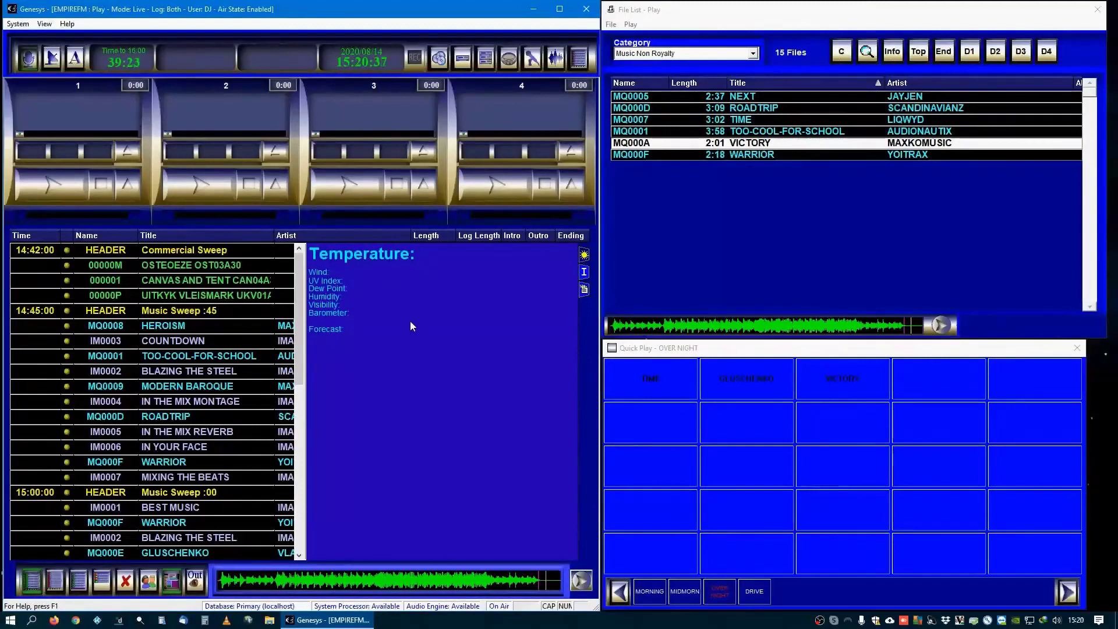
Step: Examine the item details of COUNTDOWN, TOO-COOL-FOR-SCHOOL and IN THE MIX MONTAGE in the side panel
click(586, 272)
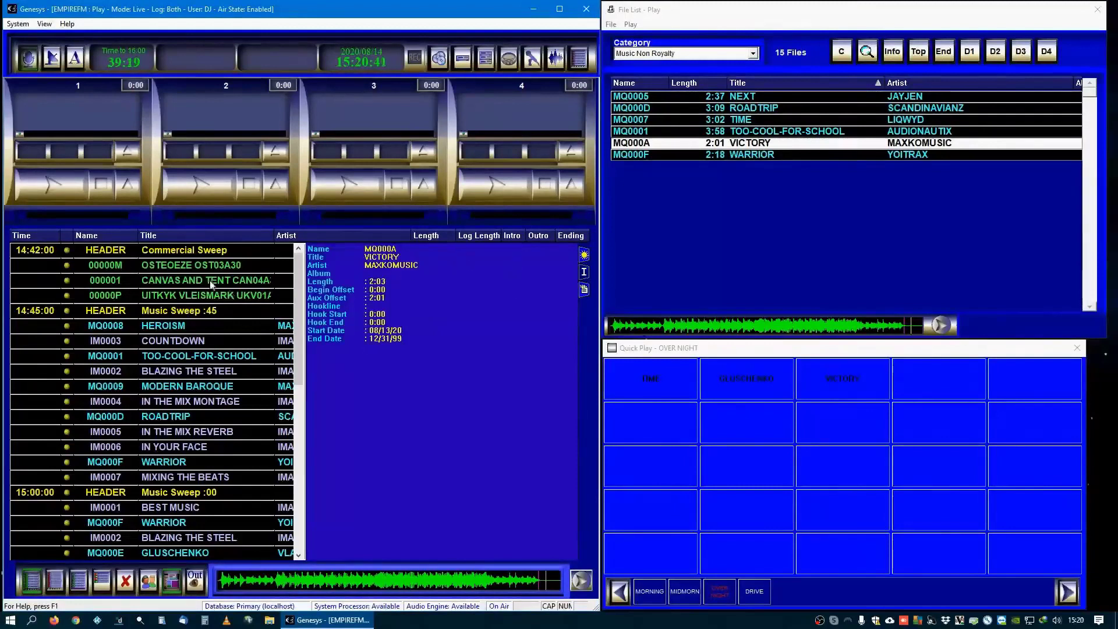
click(189, 341)
click(189, 356)
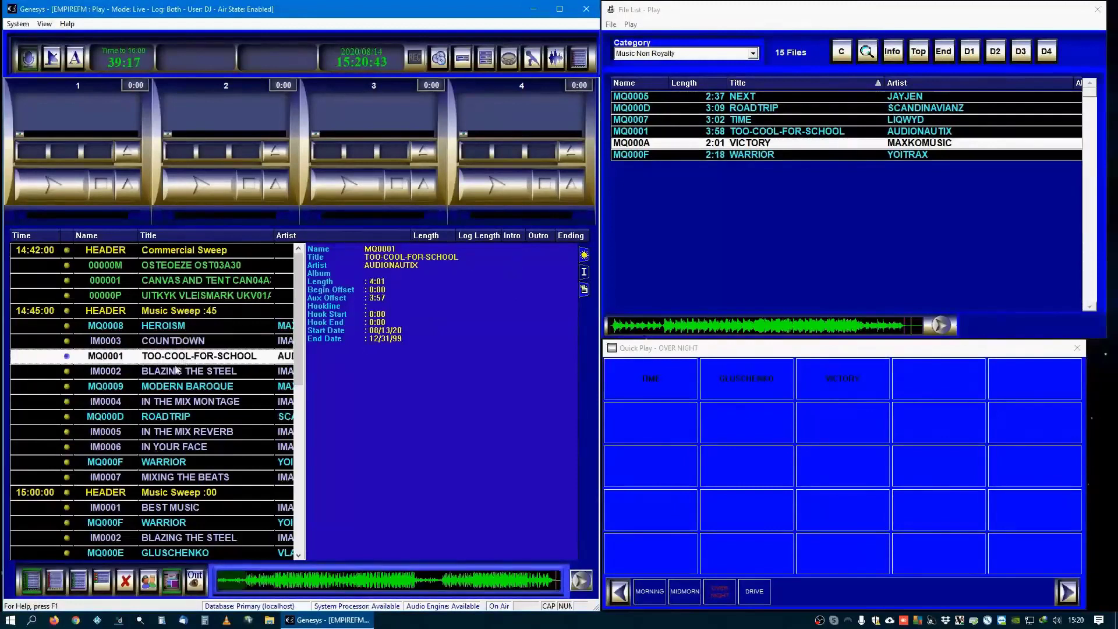
click(198, 401)
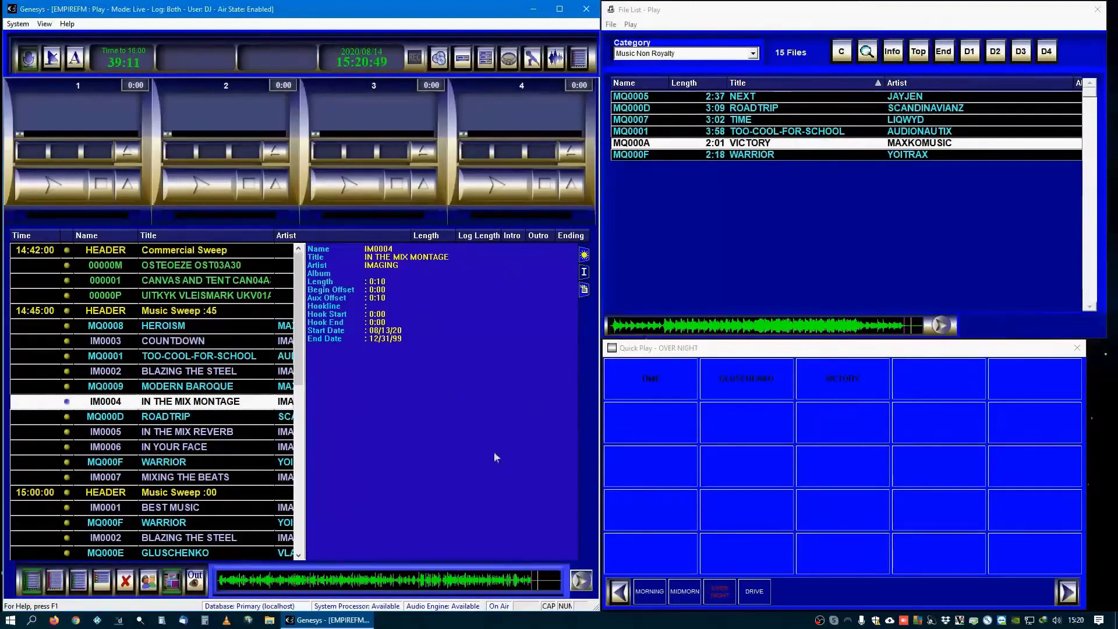
Step: Open the category list of the side panel's document view and browse MISC, NEWS and LIVE
click(586, 291)
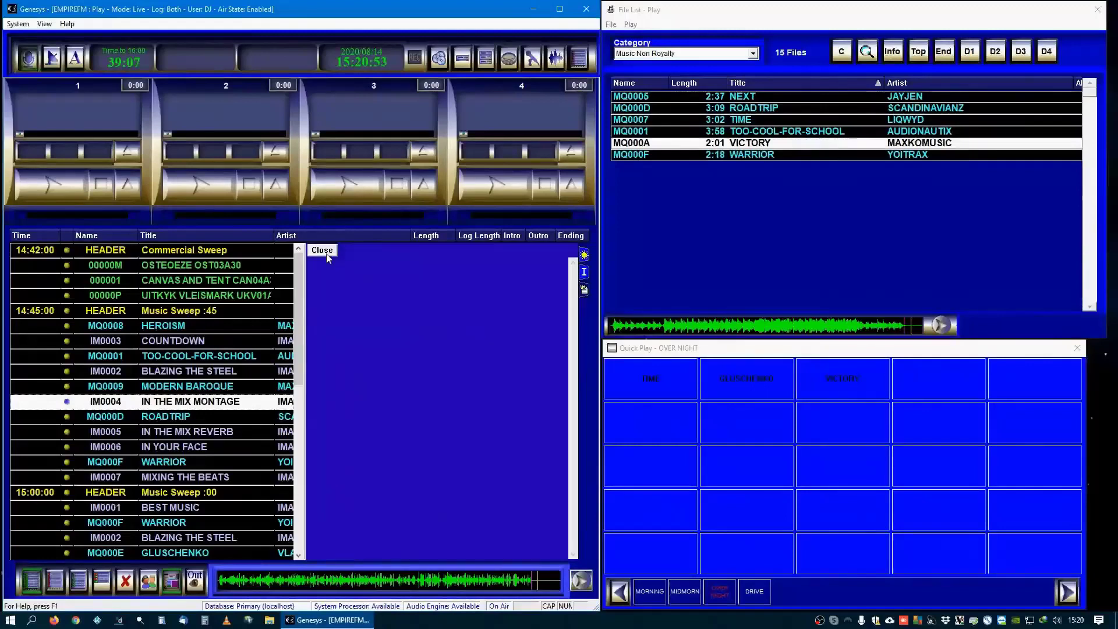
click(327, 254)
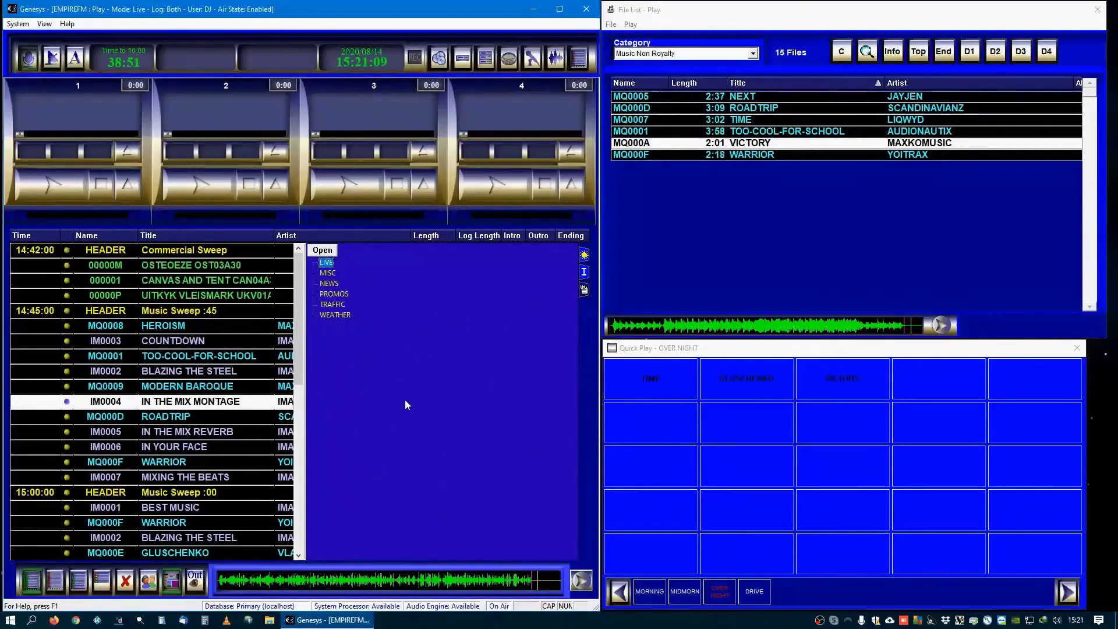
click(328, 273)
click(330, 285)
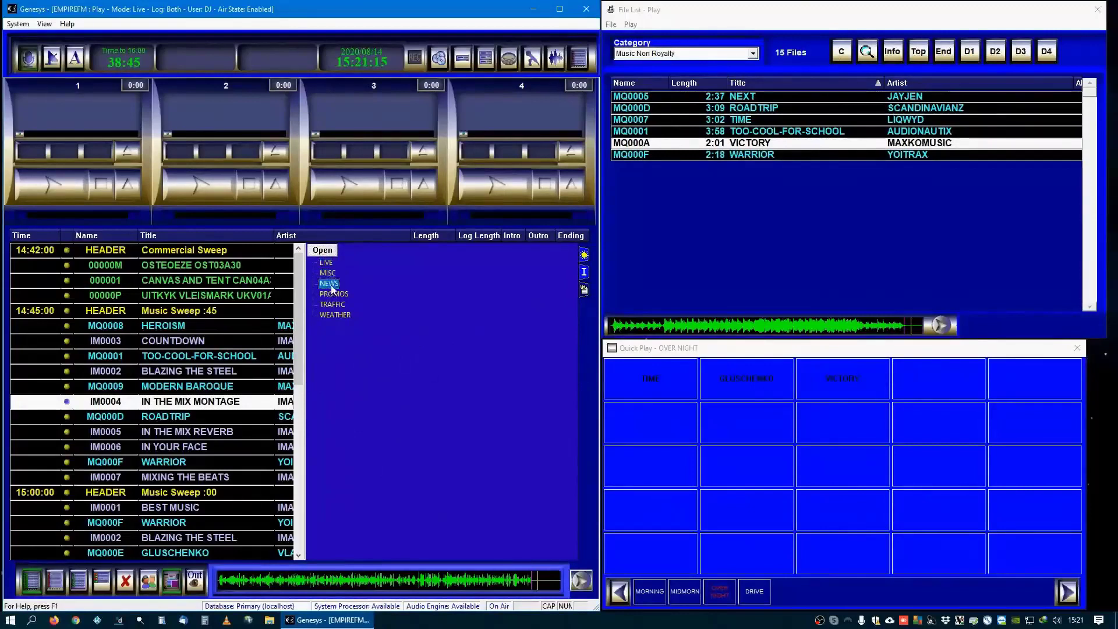
click(333, 265)
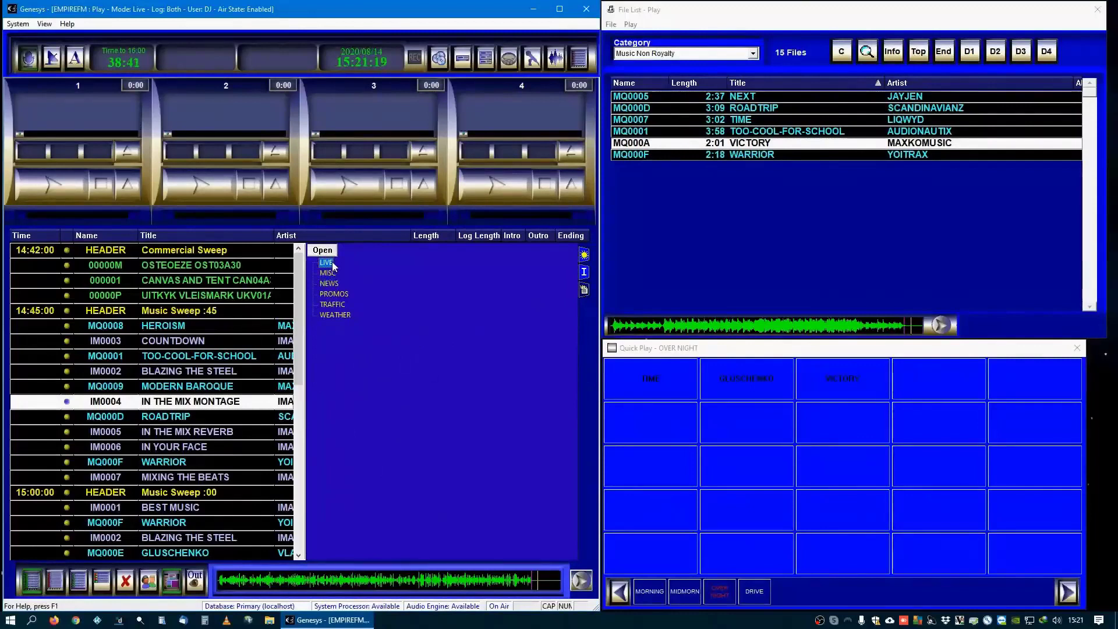
Step: Widen the side panel further across the playlist, then hide it
drag(304, 343, 198, 344)
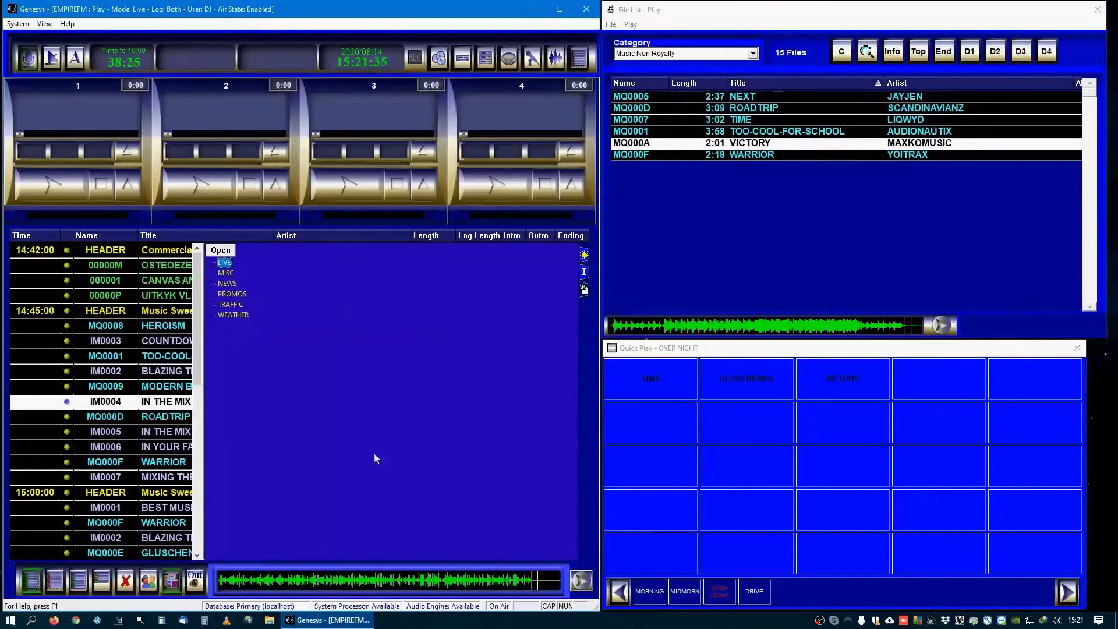
click(174, 579)
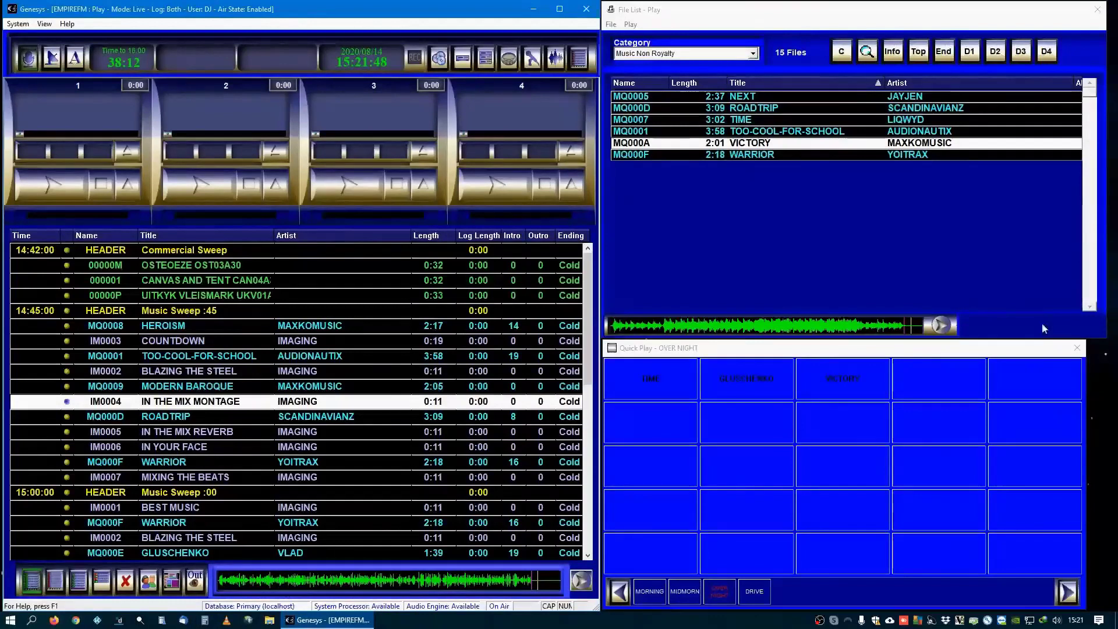
Step: Audition IN THE MIX MONTAGE from the playlist and VICTORY from the File List, stopping each one
click(582, 580)
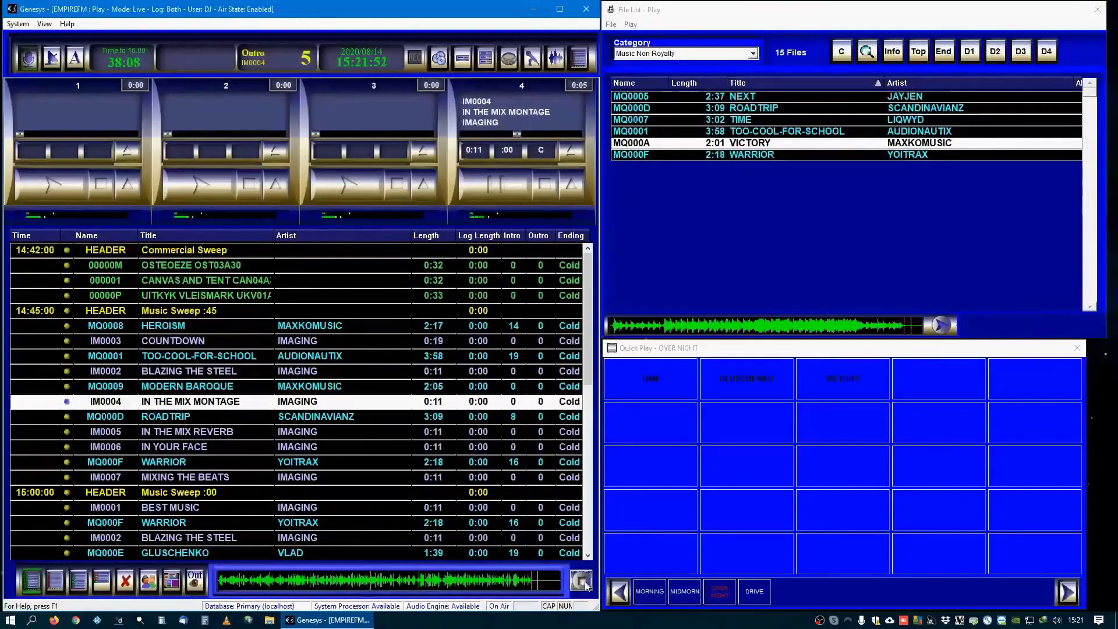
click(584, 582)
click(941, 325)
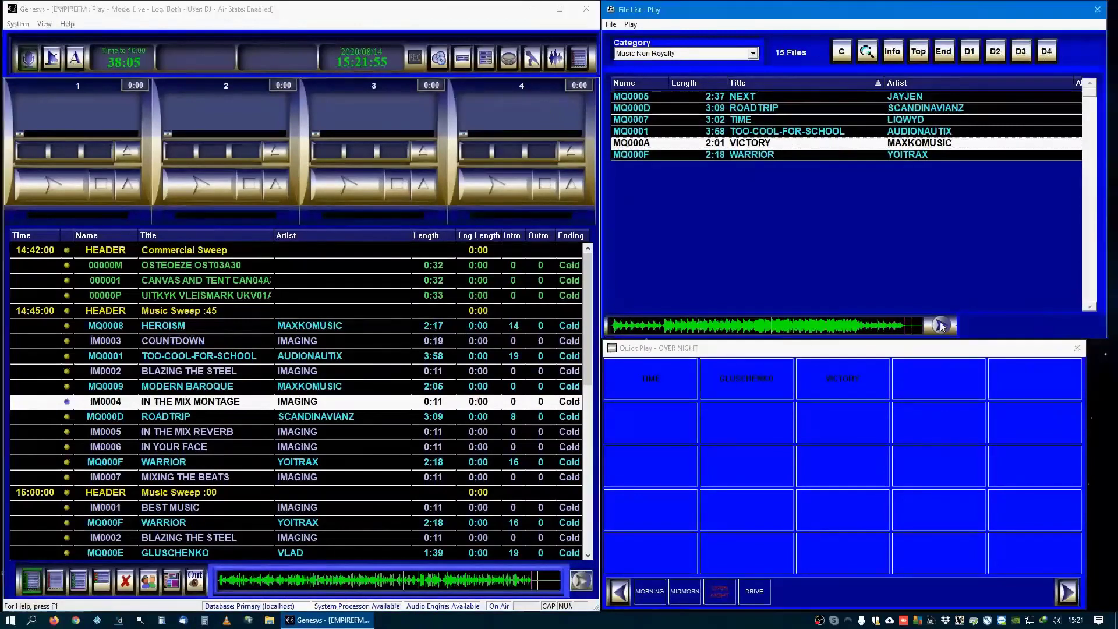
click(942, 325)
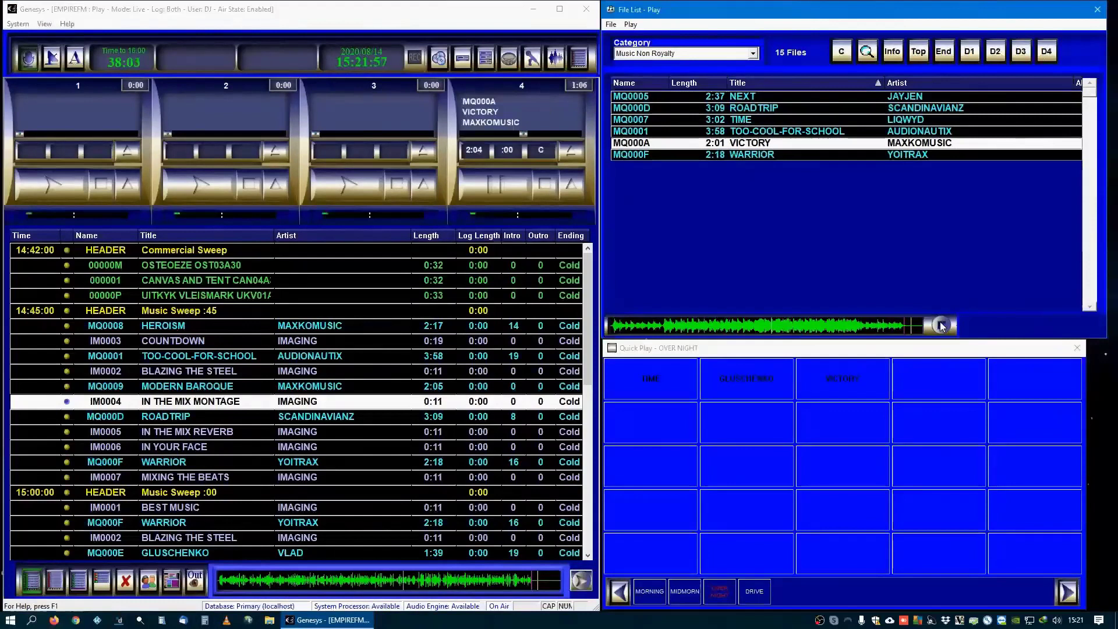
click(478, 192)
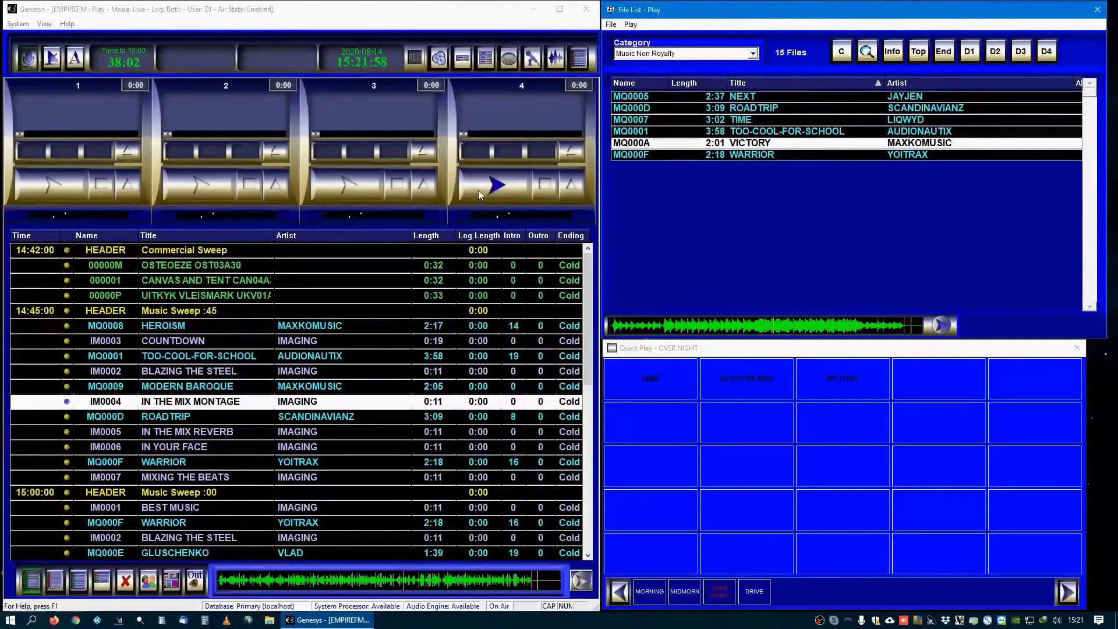
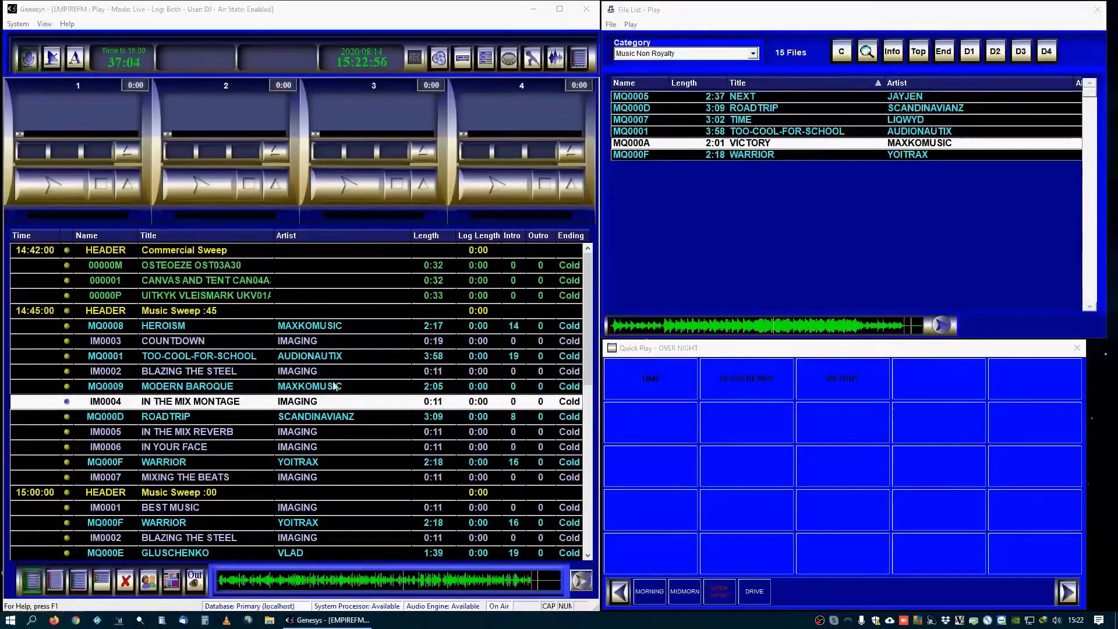
Step: Inspect the audition waveforms of ROADTRIP, TIME and TOO-COOL-FOR-SCHOOL in the File List and of BLAZING THE STEEL in the playlist
click(905, 328)
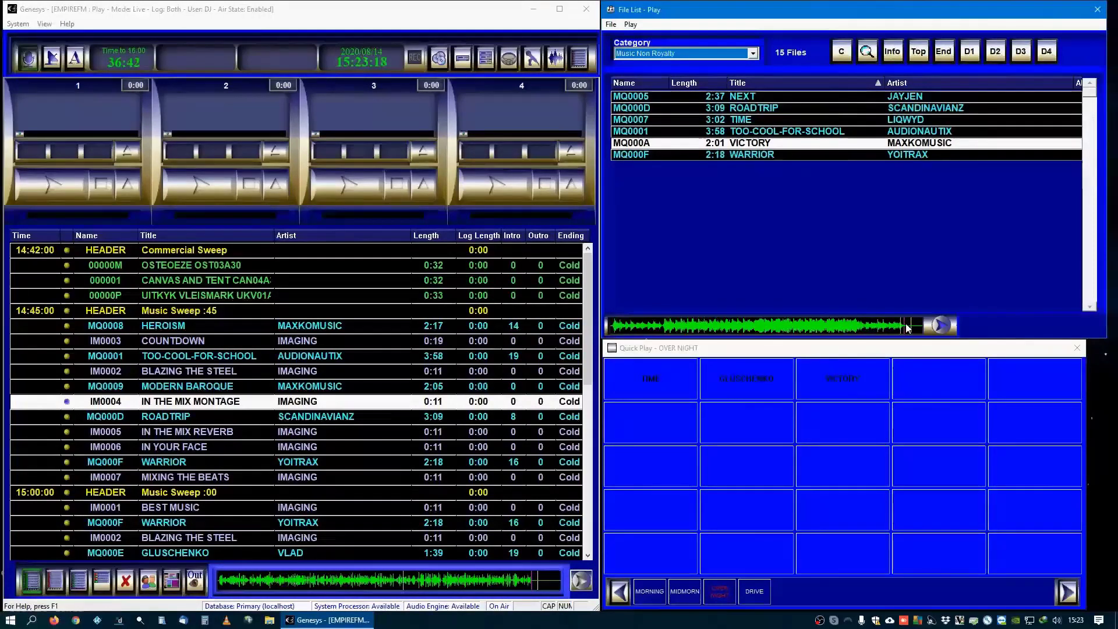
click(745, 109)
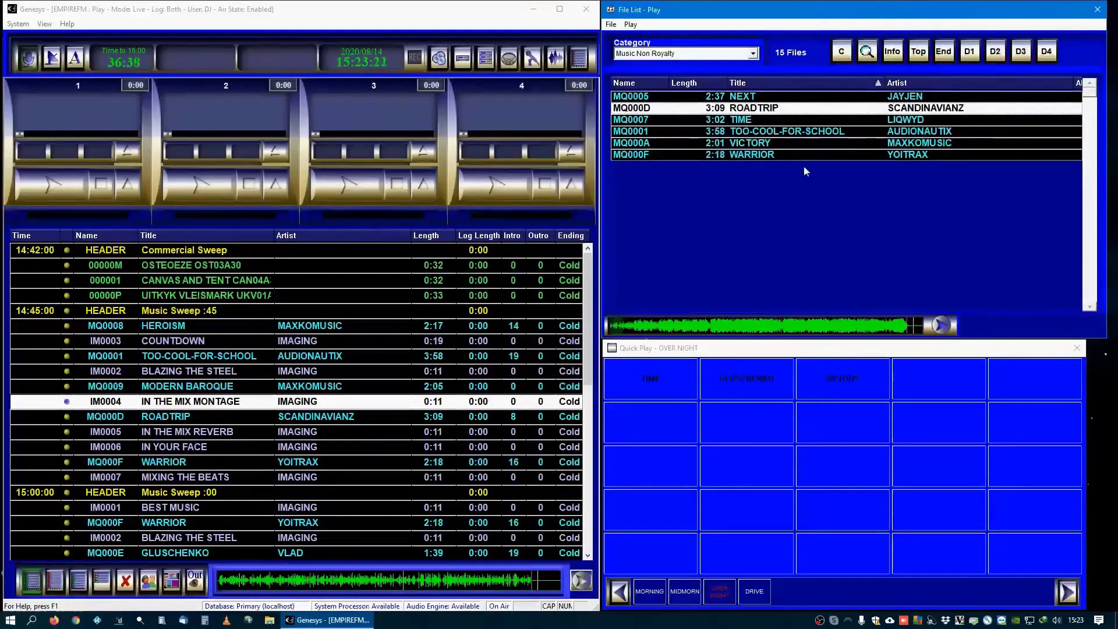
click(768, 119)
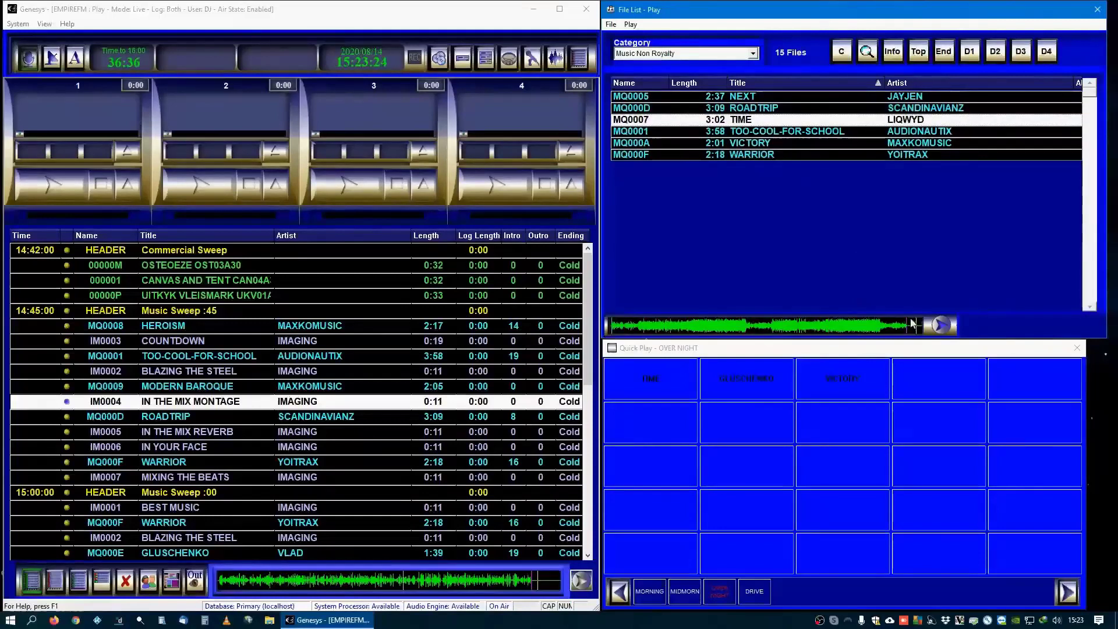
key(Down)
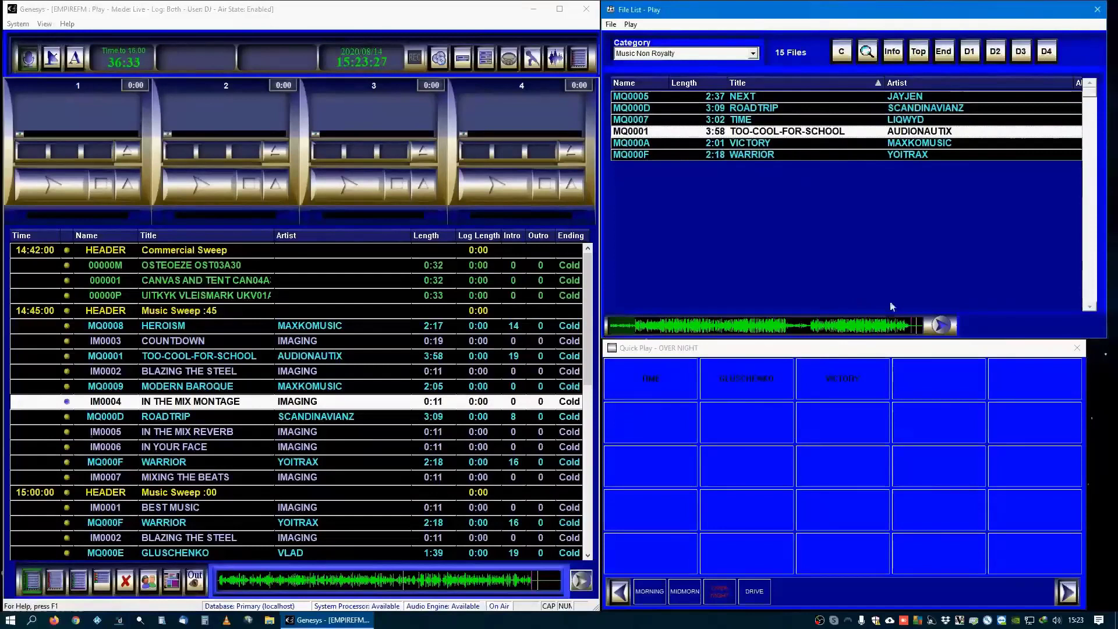
click(291, 371)
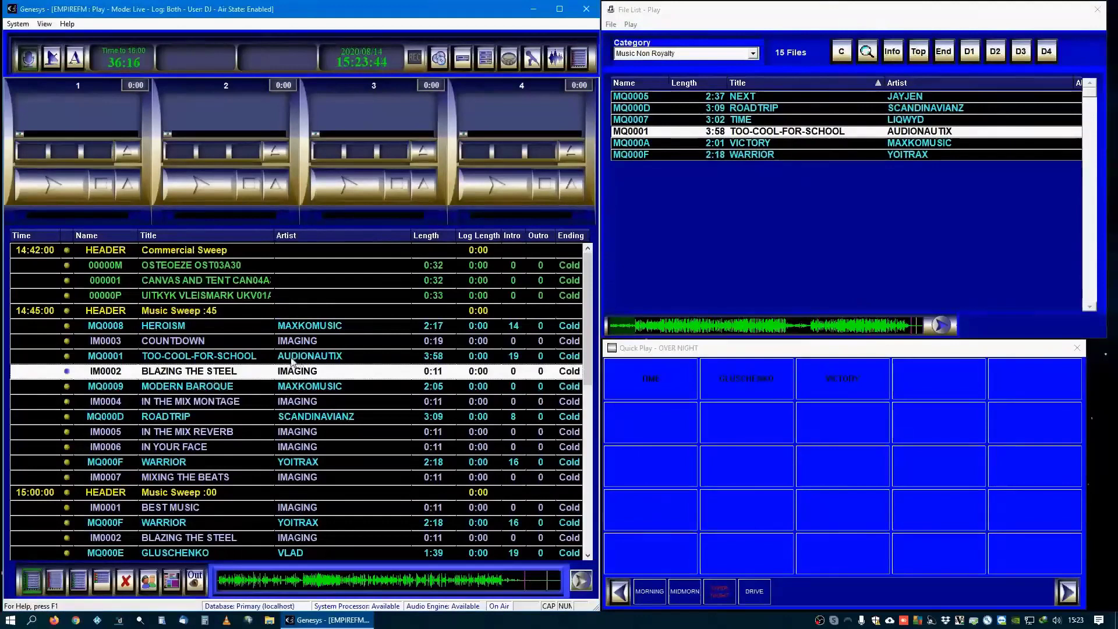
Step: Open BLAZING THE STEEL in the Sequence Editor and place the editor window below its playlist row
double_click(212, 374)
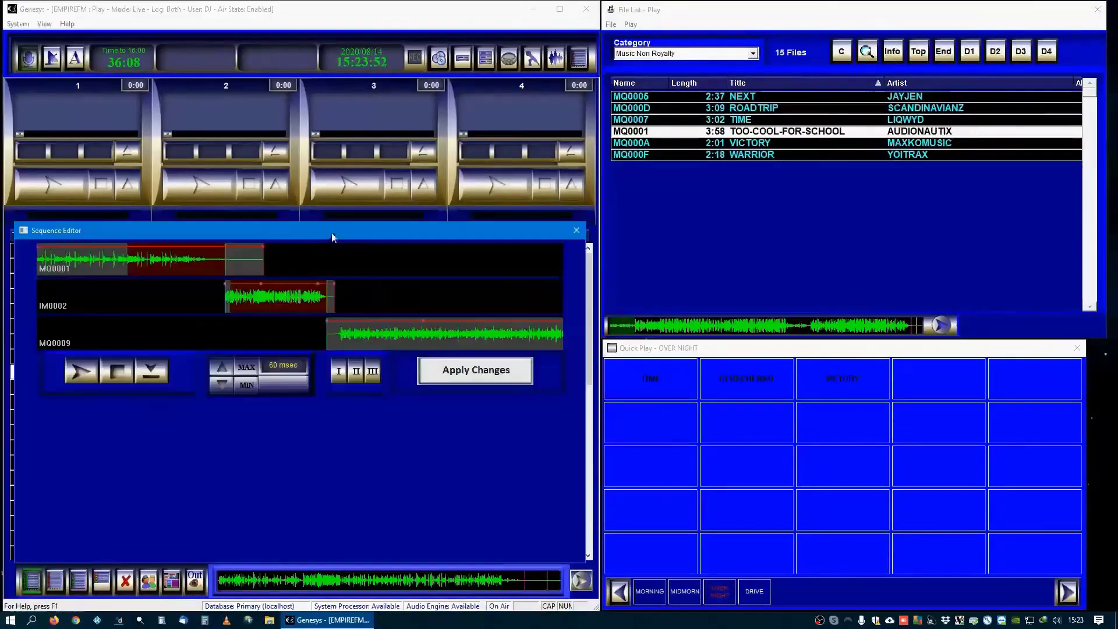
drag(333, 237, 325, 377)
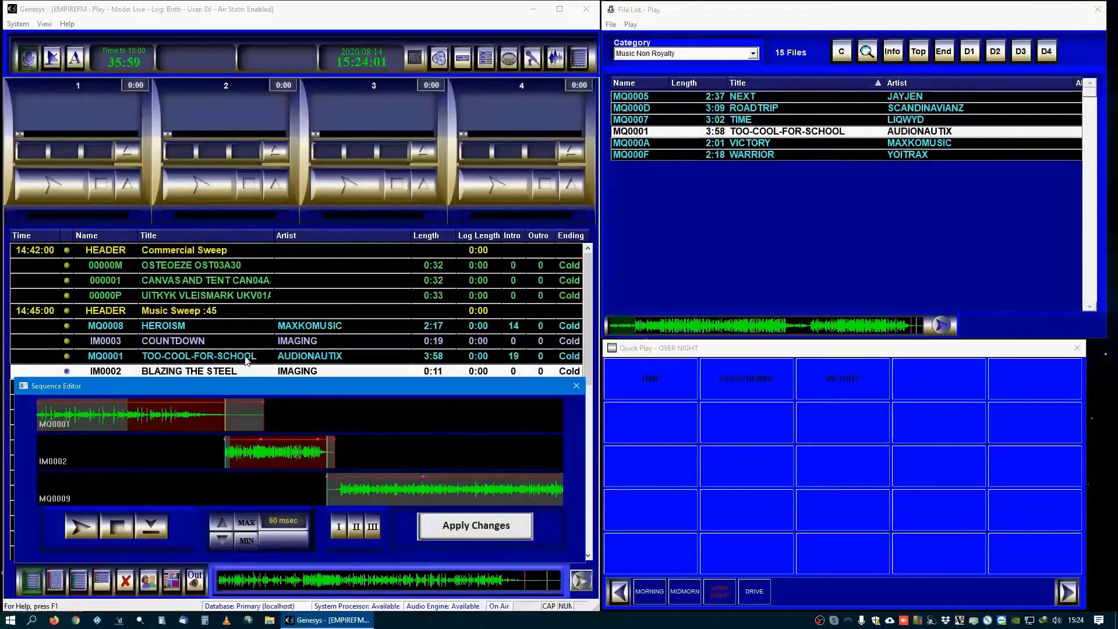
drag(345, 383, 347, 399)
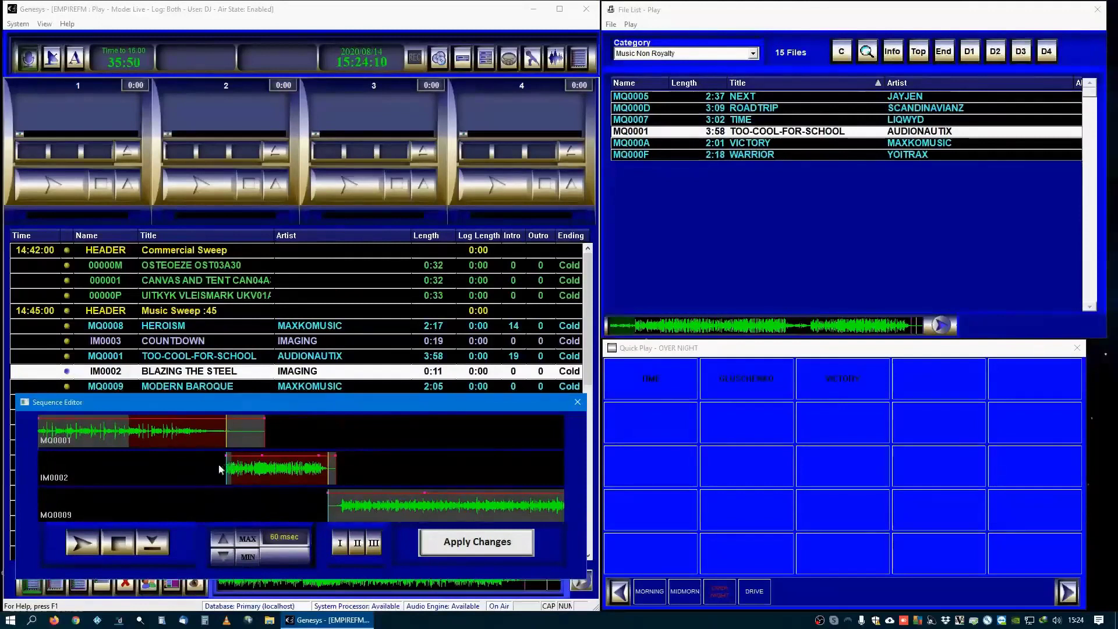
Step: Audition the sequence from just before BLAZING THE STEEL into MODERN BAROQUE, and stop playback
click(201, 464)
click(155, 544)
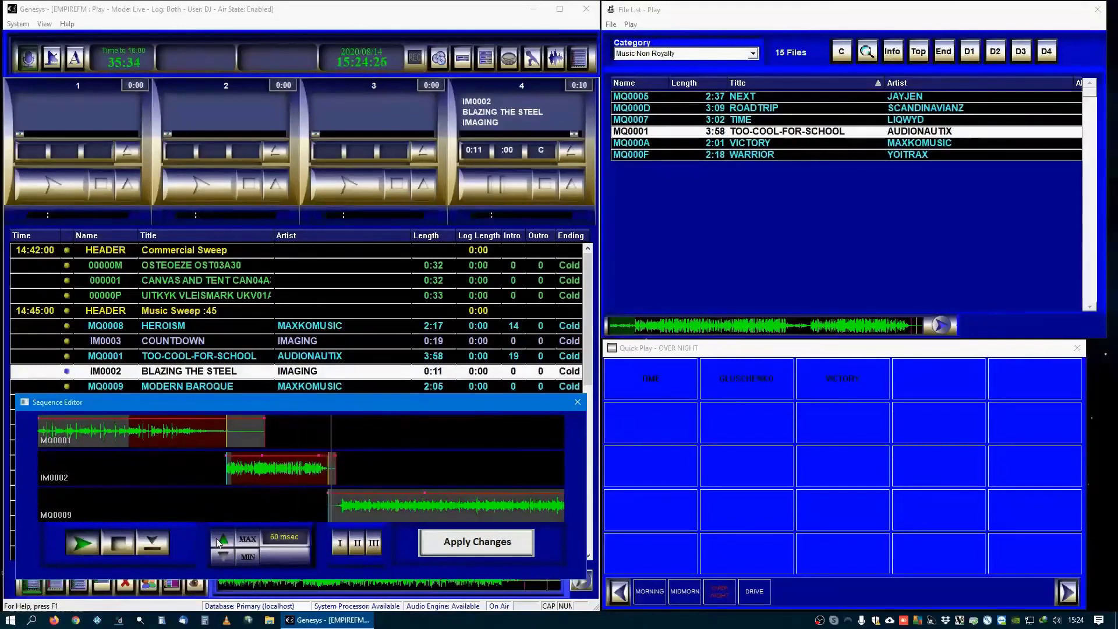
click(114, 542)
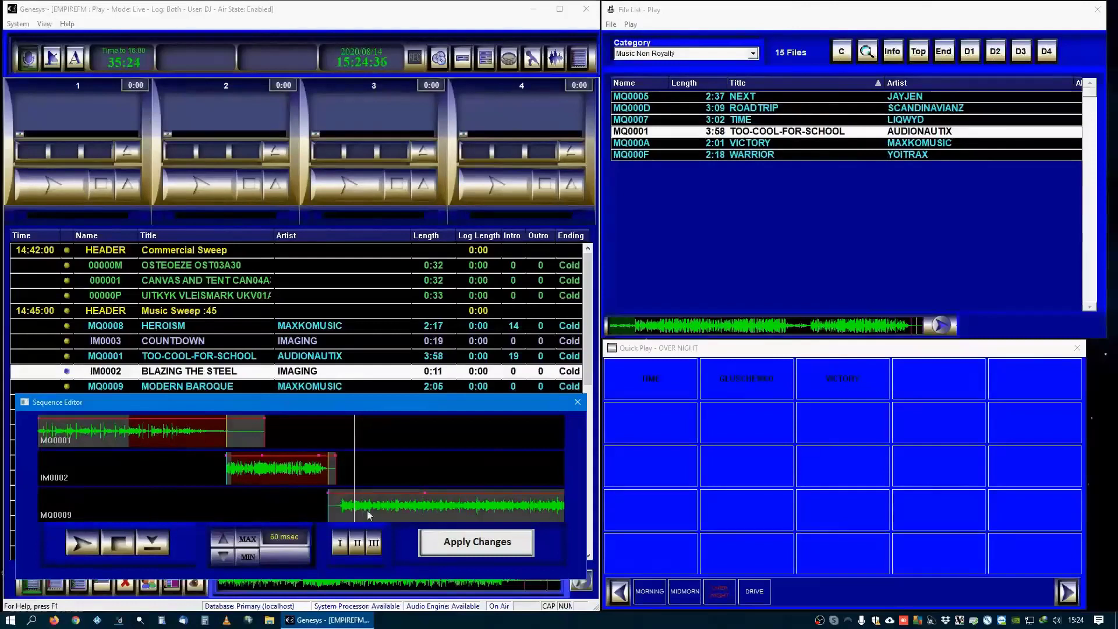
Step: Shift MODERN BAROQUE earlier over the end of BLAZING THE STEEL, and shift BLAZING THE STEEL earlier over the end of TOO-COOL-FOR-SCHOOL
mouse_move(372, 511)
mouse_down()
mouse_move(415, 508)
mouse_move(401, 508)
mouse_up()
click(401, 505)
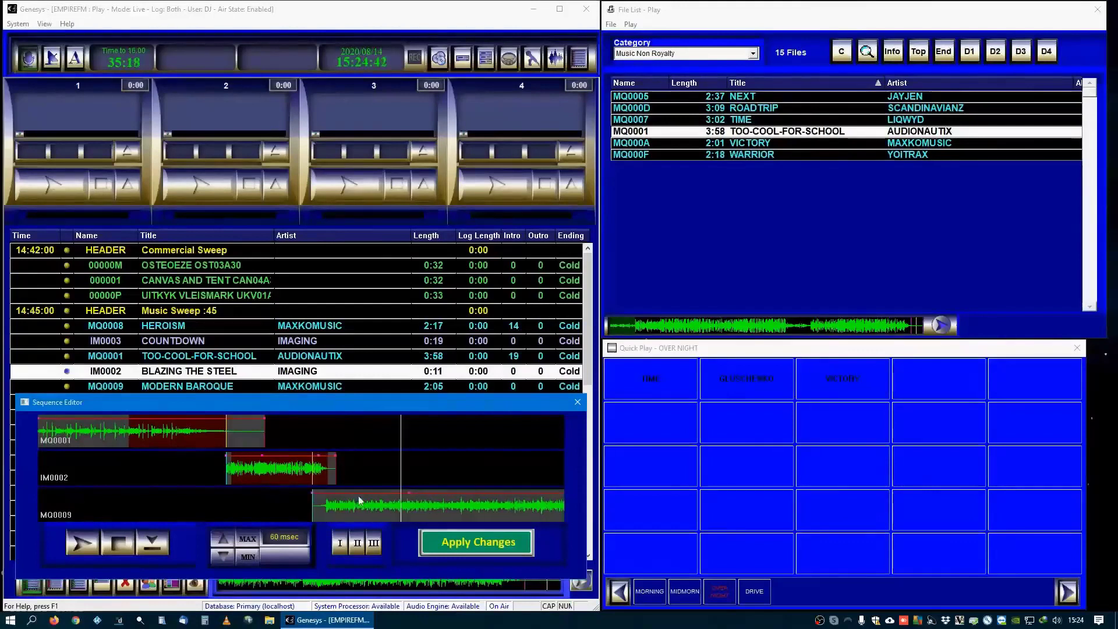
drag(262, 473, 239, 474)
click(236, 470)
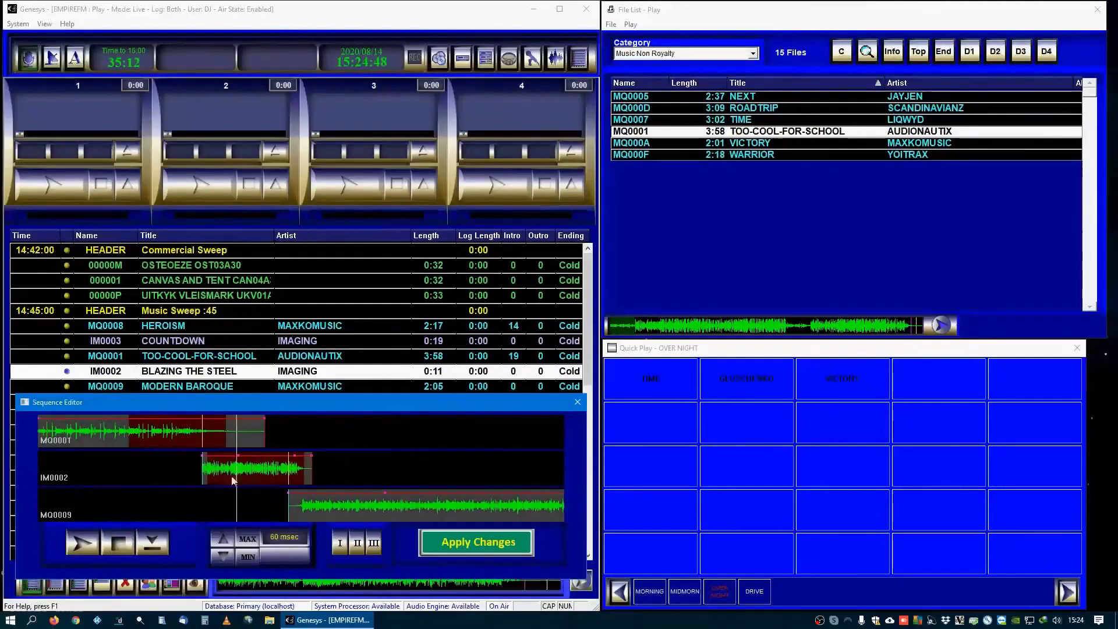
Step: Audition the tightened transitions around BLAZING THE STEEL, apply the changes and close the Sequence Editor
click(189, 464)
click(83, 543)
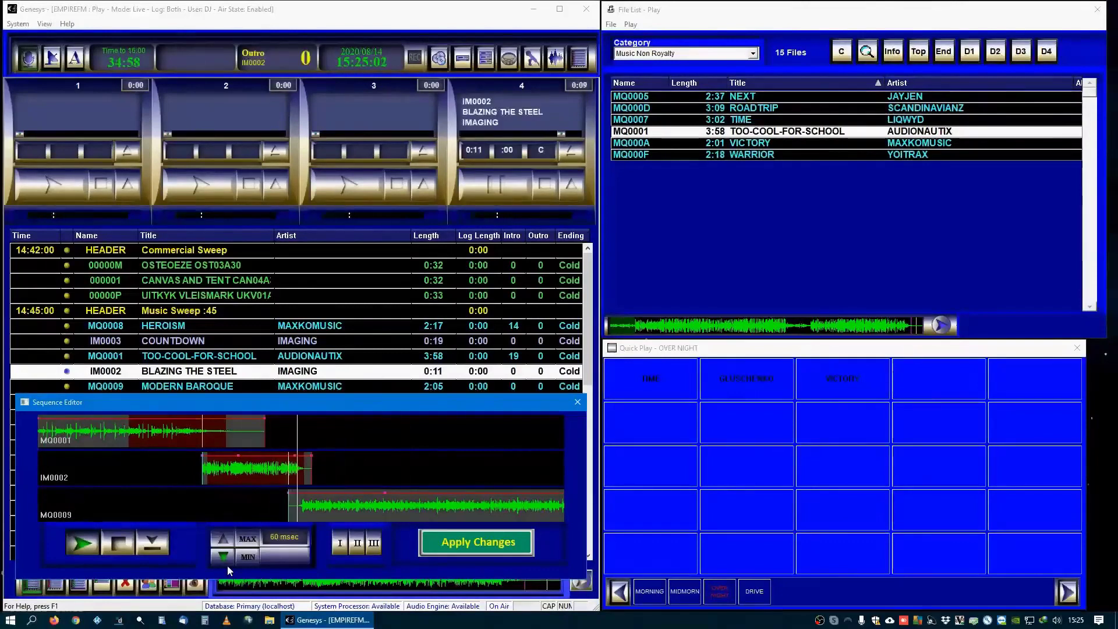
click(119, 542)
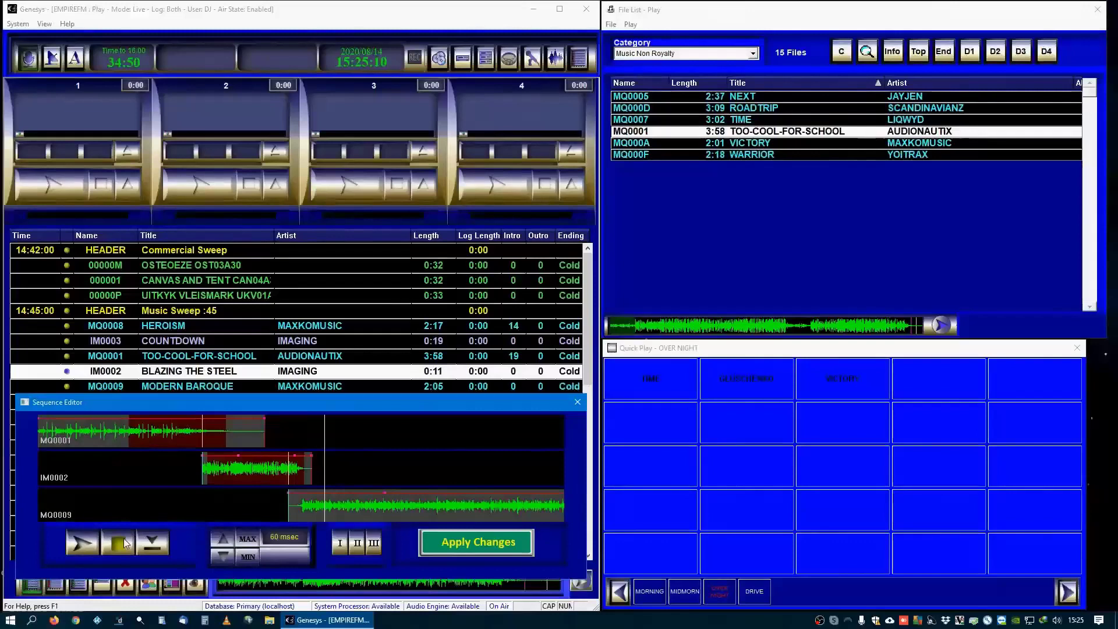
click(479, 542)
click(577, 403)
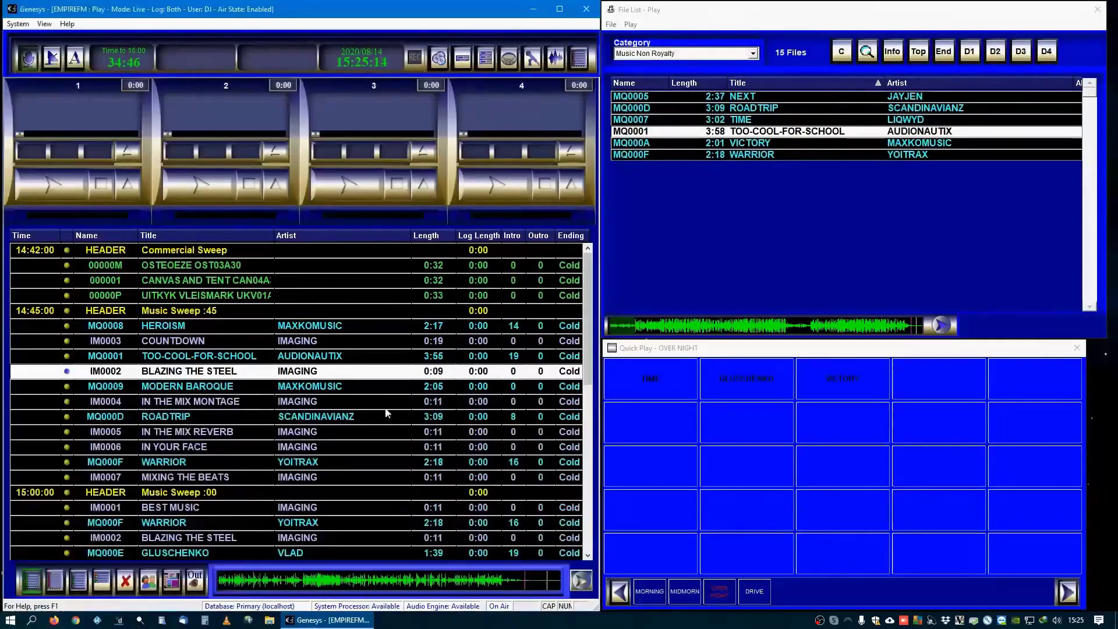
Step: Fade out the tail of TOO-COOL-FOR-SCHOOL under BLAZING THE STEEL with volume points in the Sequence Editor, and apply the changes
double_click(248, 376)
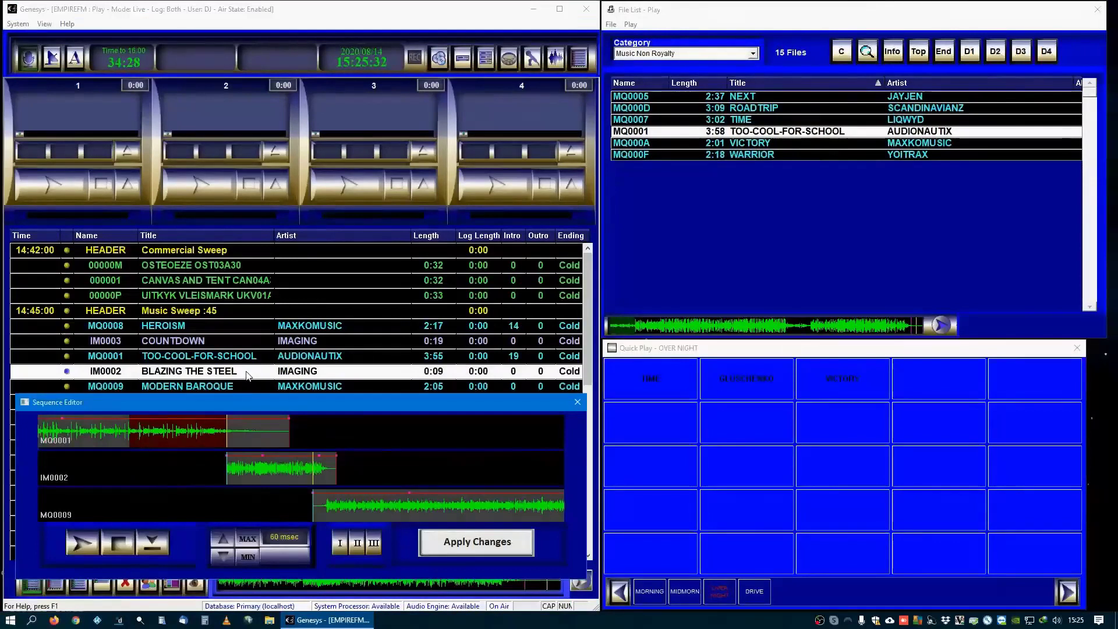
click(237, 418)
drag(257, 418, 253, 452)
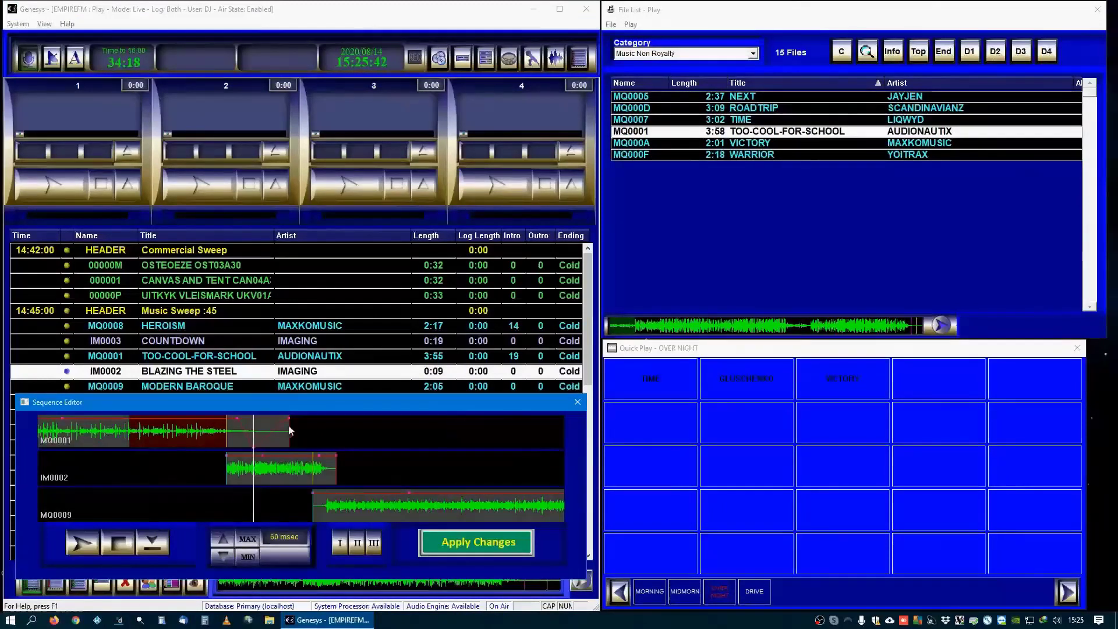
drag(291, 418, 288, 448)
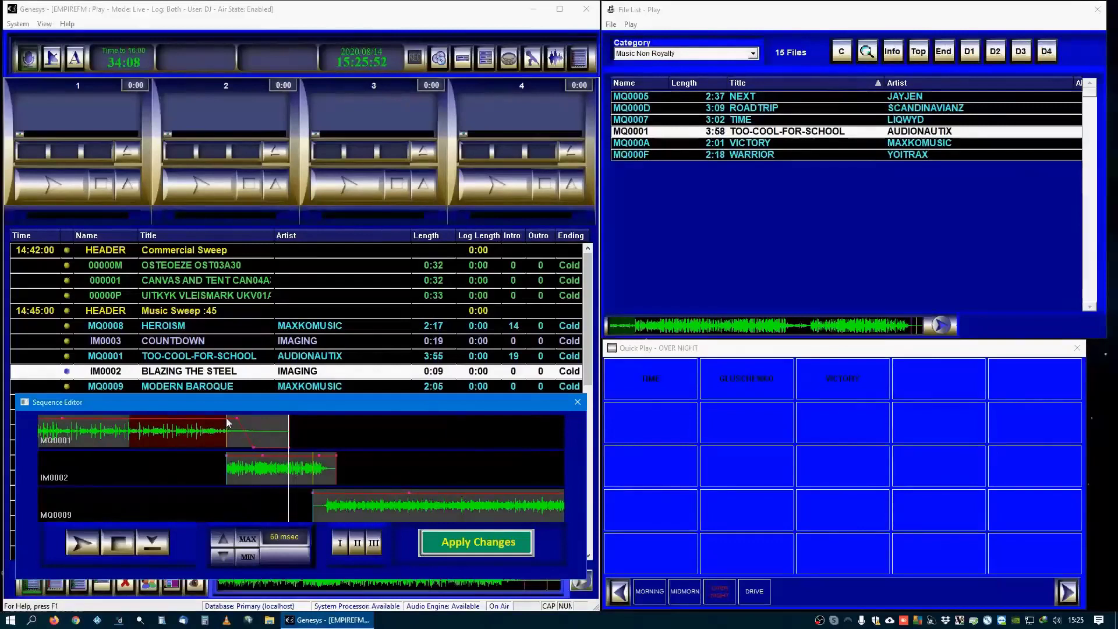
mouse_move(236, 417)
click(449, 541)
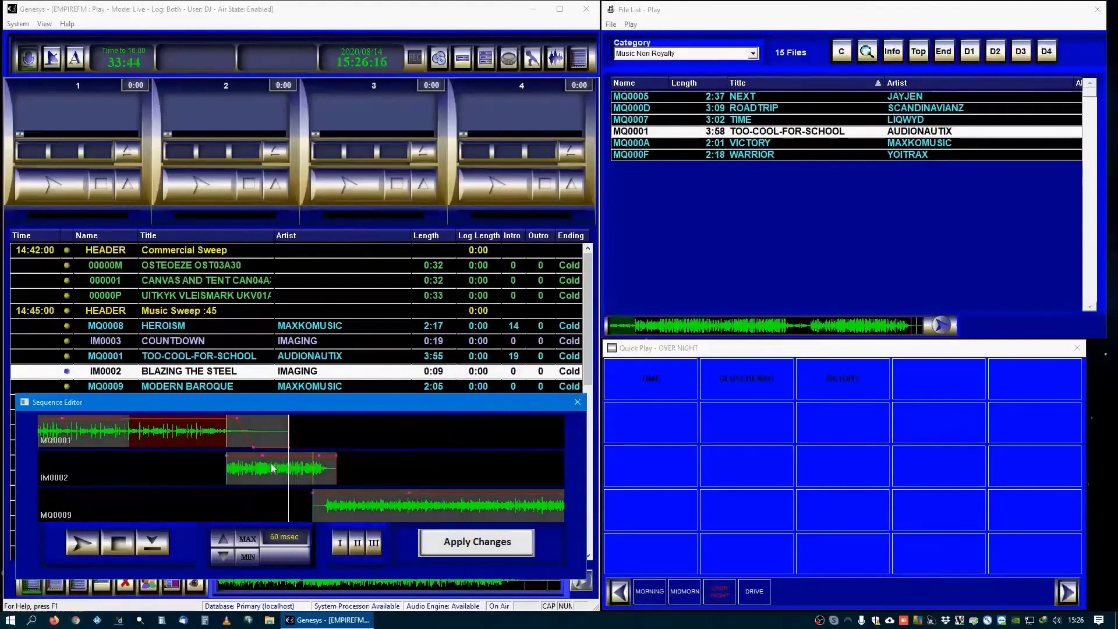
click(577, 401)
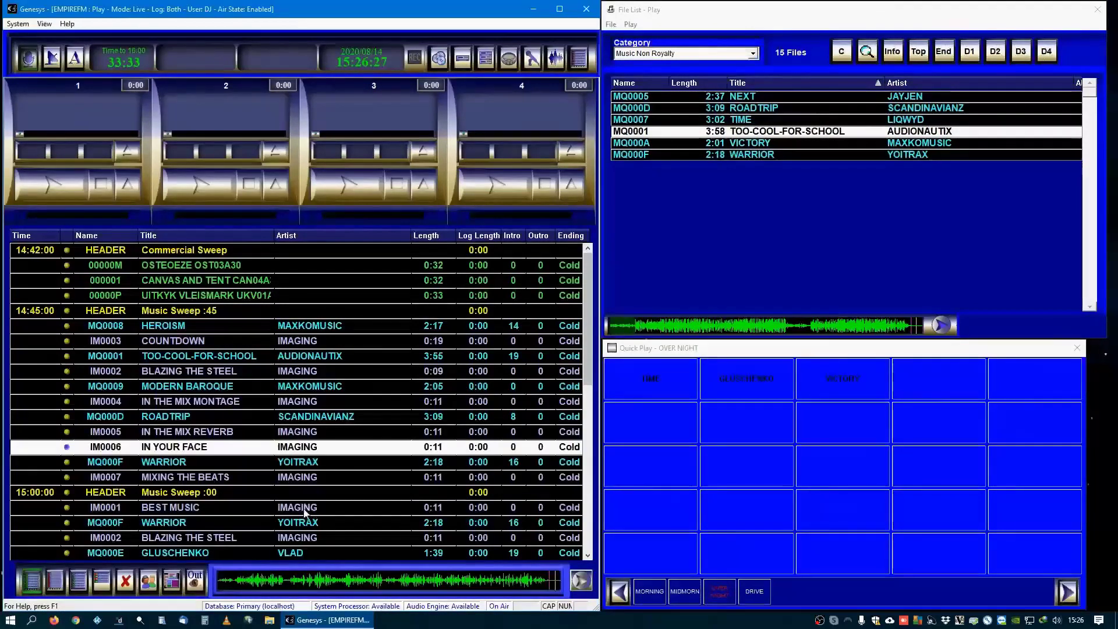
Step: Check BEST MUSIC in the Sequence Editor, and move WARRIOR from the :45 sweep to directly above BEST MUSIC in the playlist
double_click(304, 509)
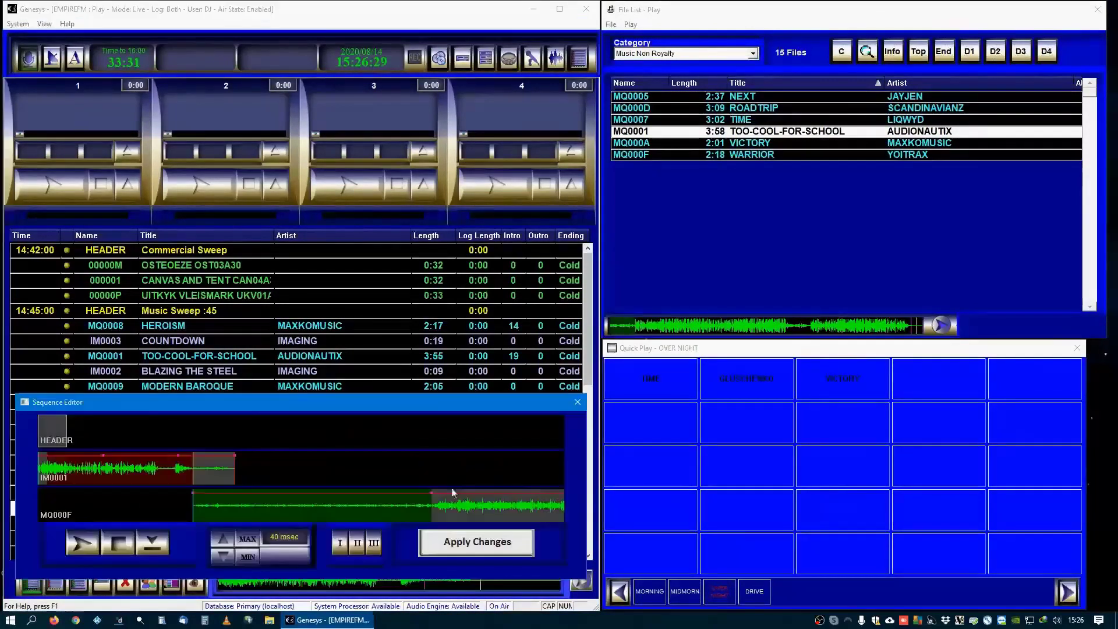
click(577, 402)
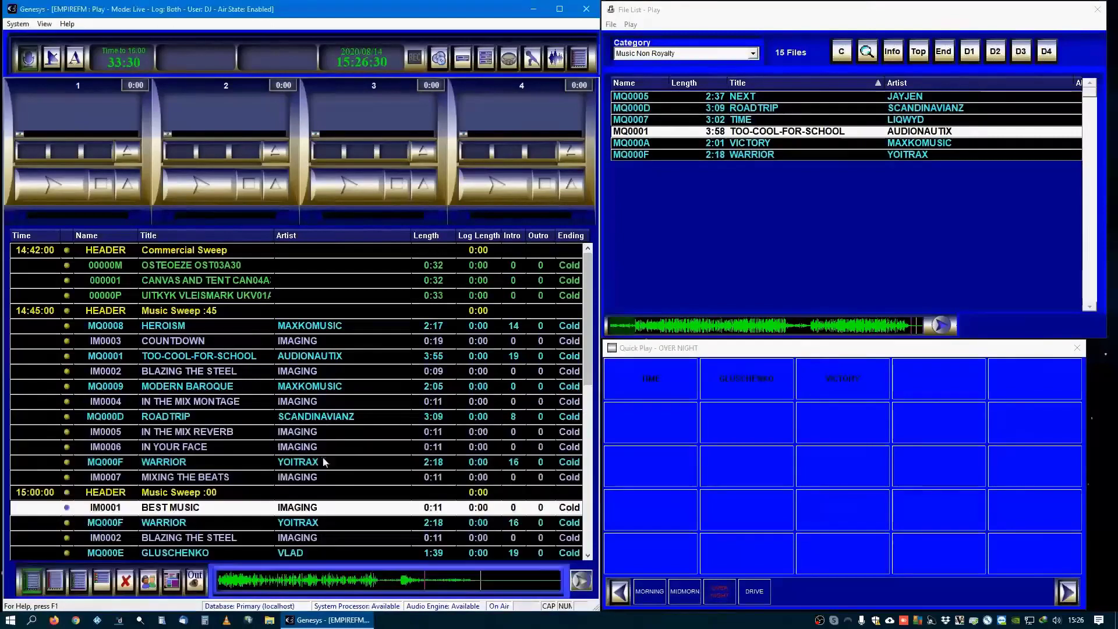
drag(323, 462, 303, 513)
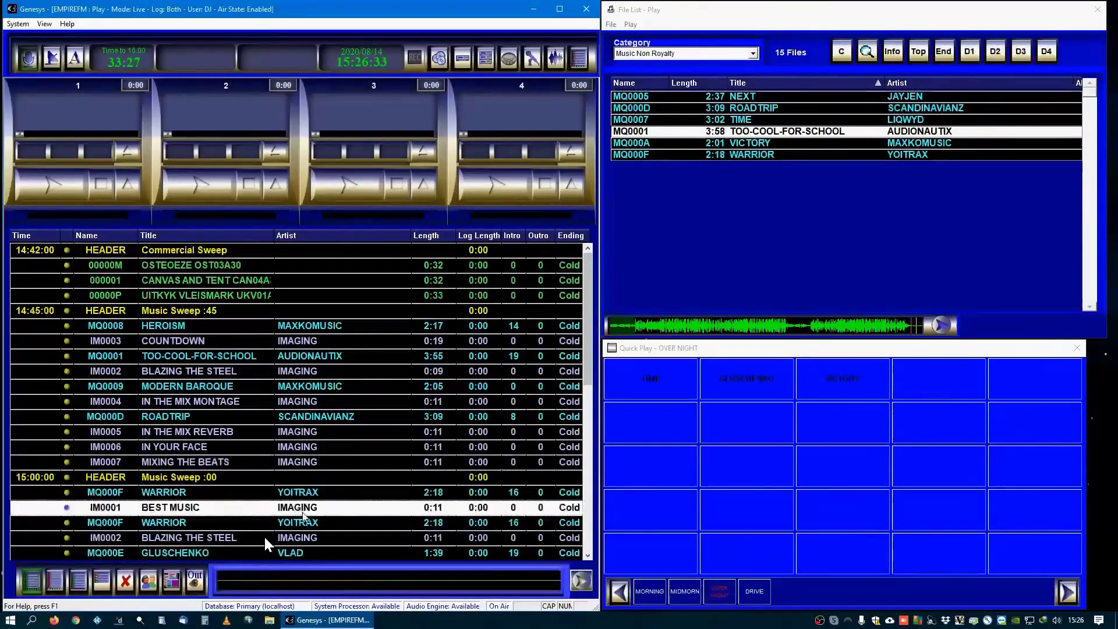
Step: Preview the BEST MUSIC sequence, and shift the following WARRIOR and BEST MUSIC earlier to overlap the tracks before them
mouse_move(176, 542)
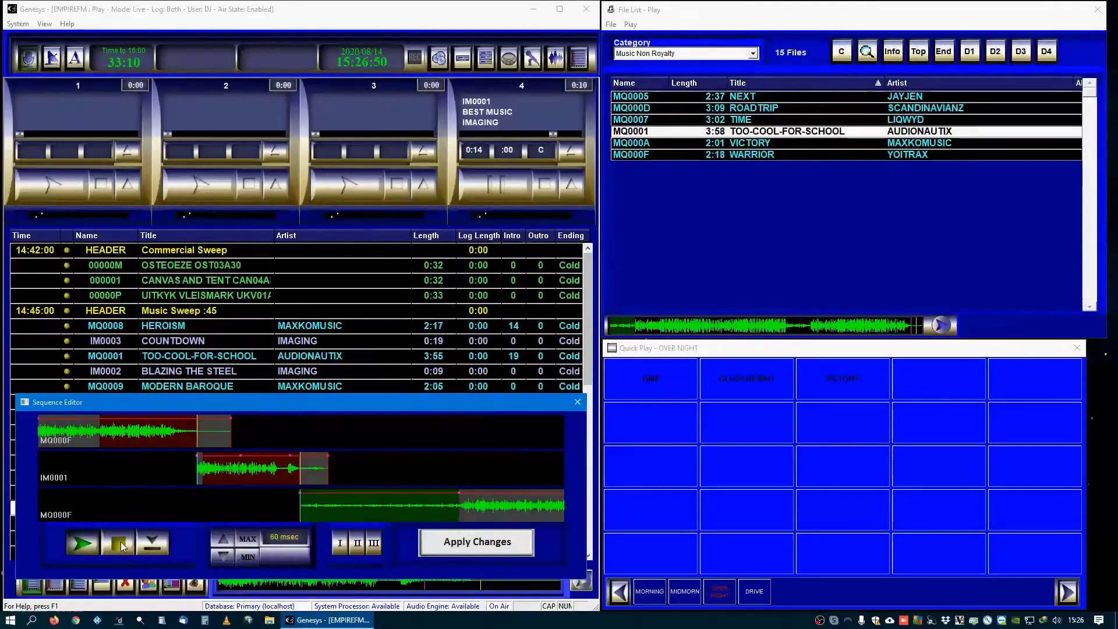
click(121, 541)
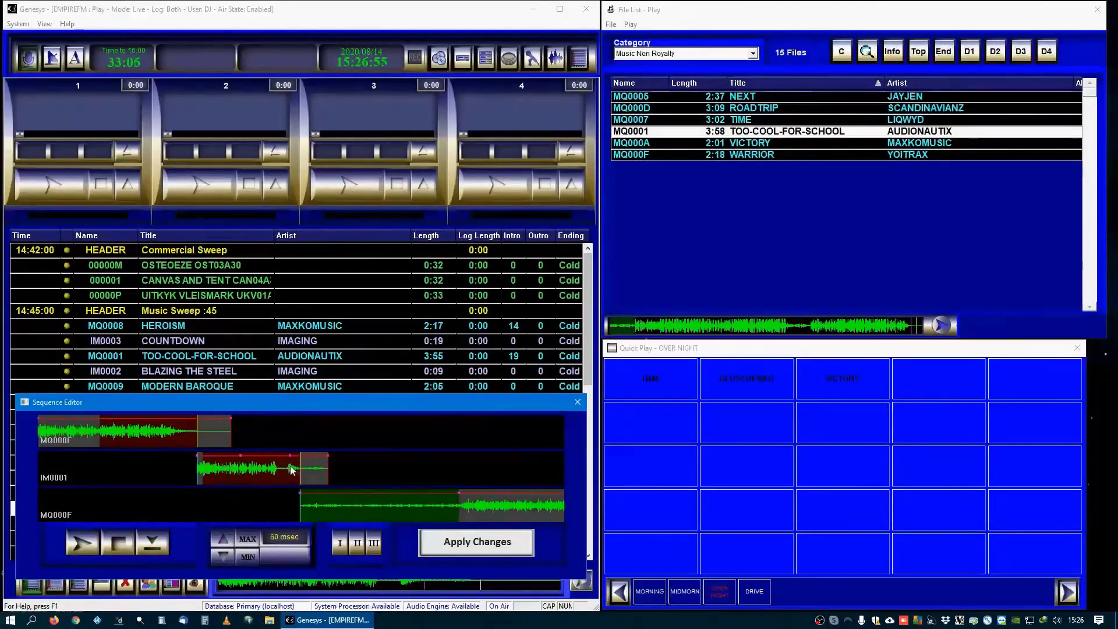
drag(392, 510, 366, 510)
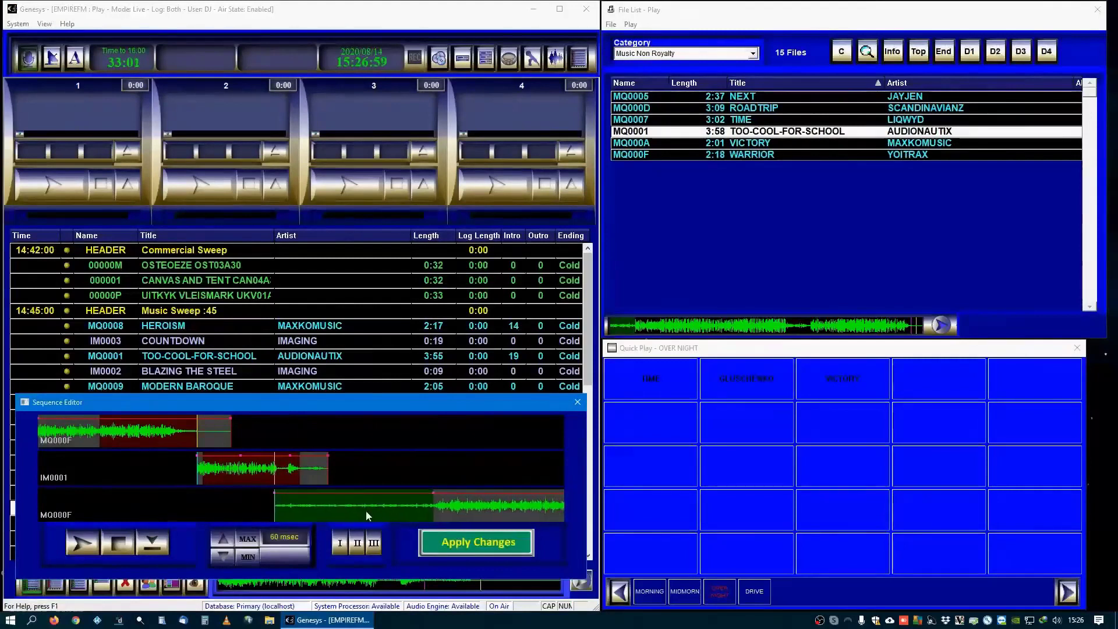
drag(244, 475, 226, 475)
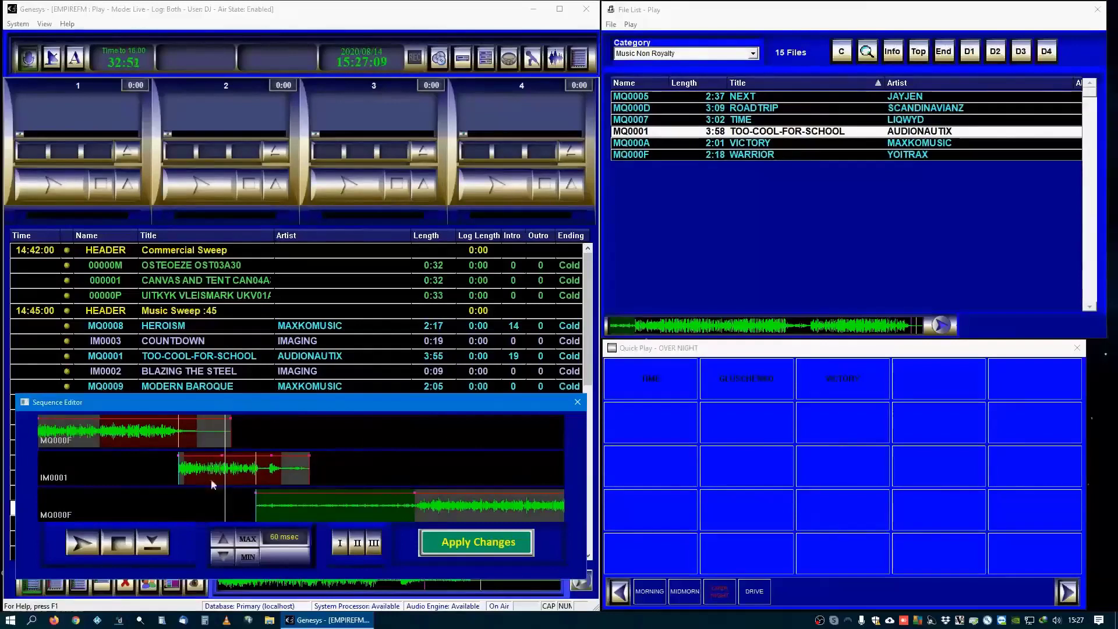
Step: Audition the overlapped BEST MUSIC sequence, apply the changes and close the Sequence Editor
click(162, 467)
click(86, 542)
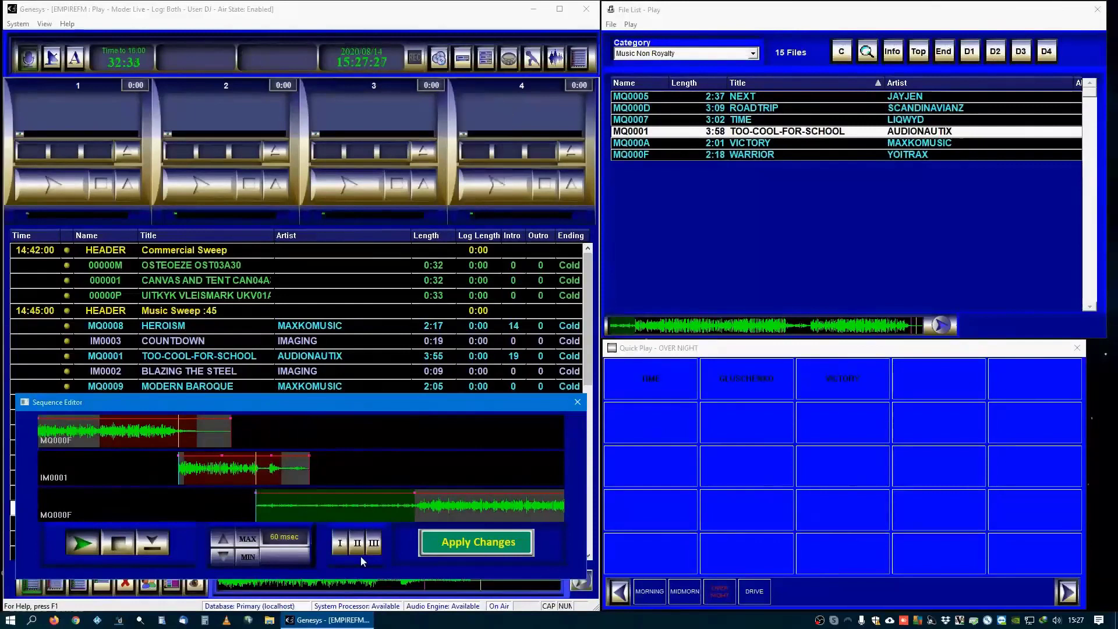
click(120, 543)
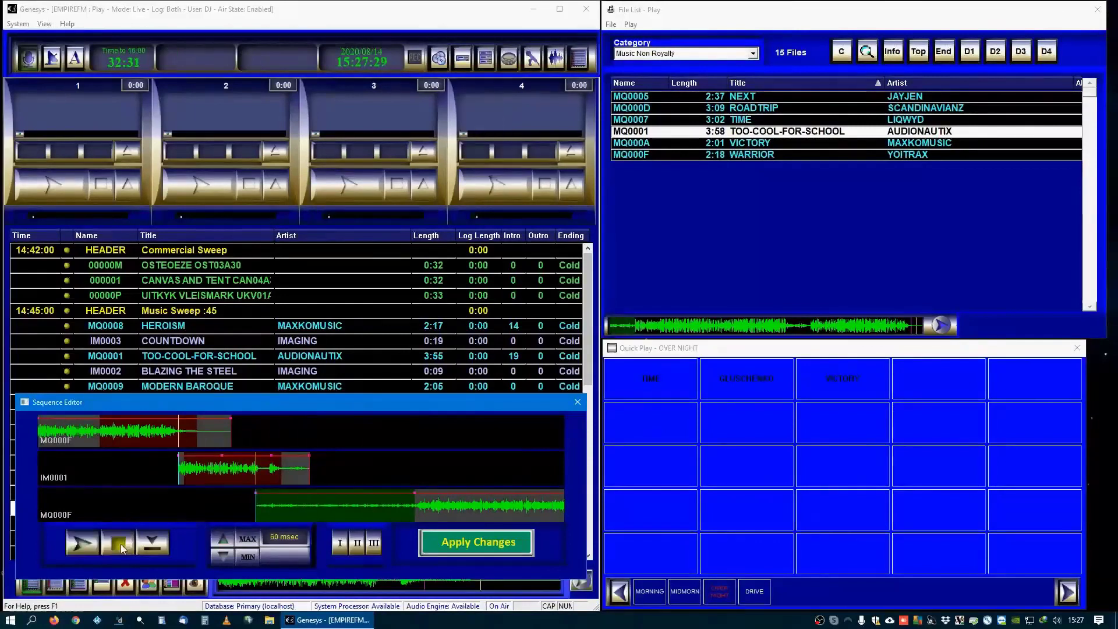
click(467, 544)
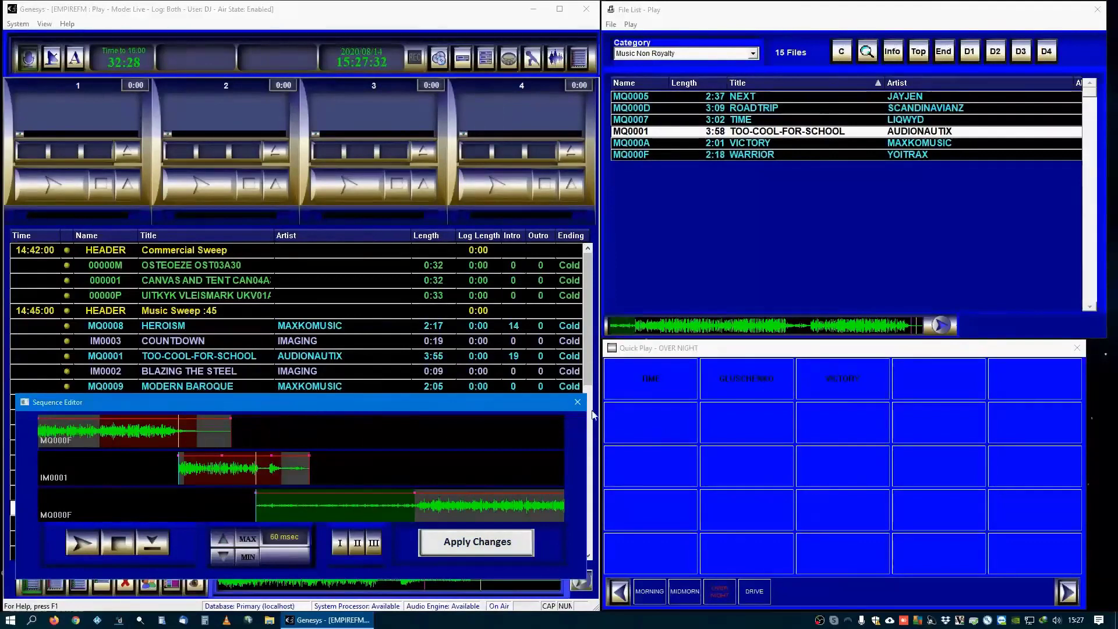
click(577, 402)
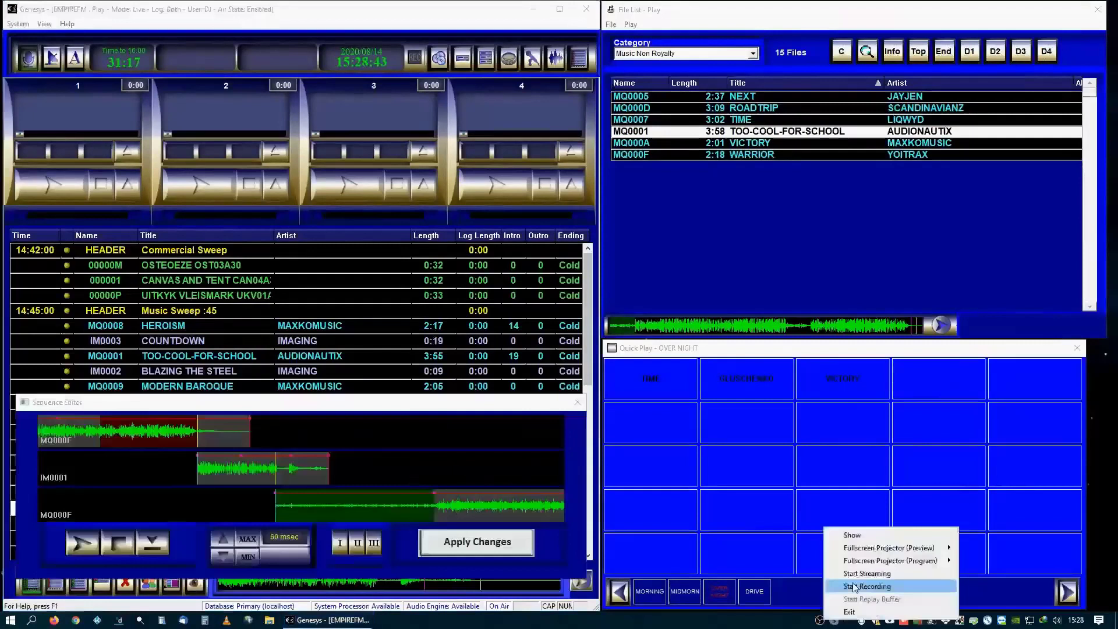
click(854, 586)
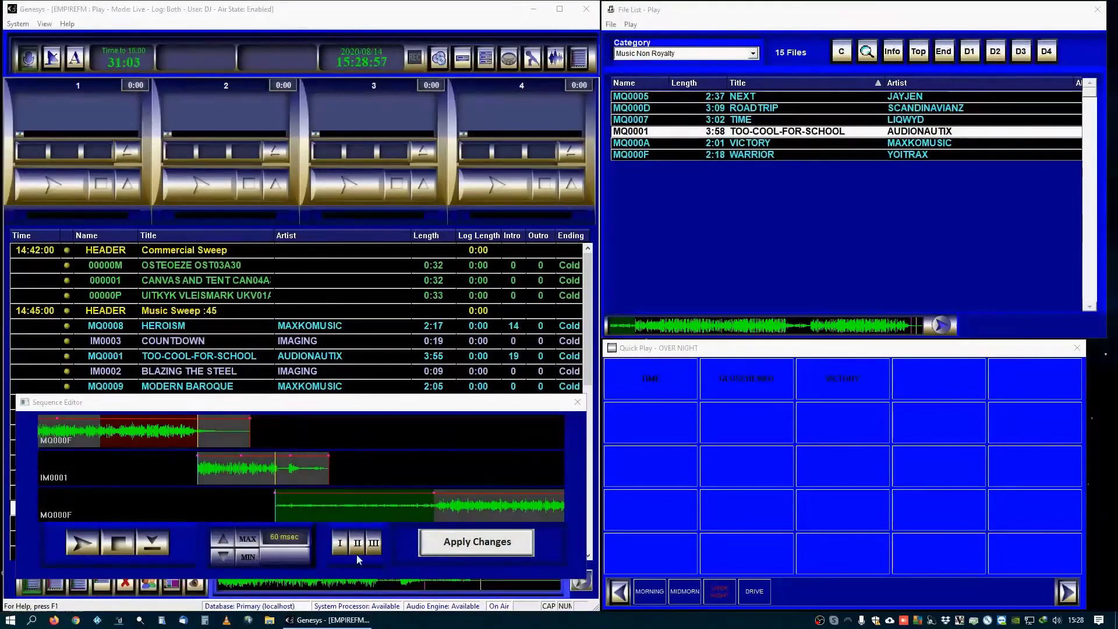
Step: Audition only the first track, WARRIOR, from shortly before its transition using option I in the Sequence Editor
click(342, 546)
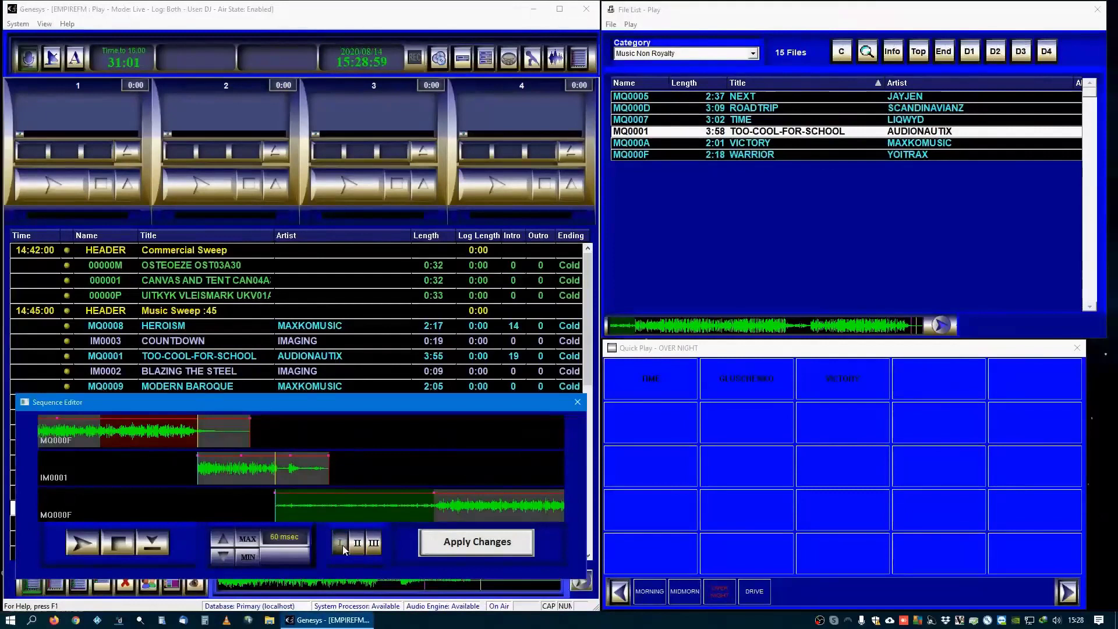
click(179, 473)
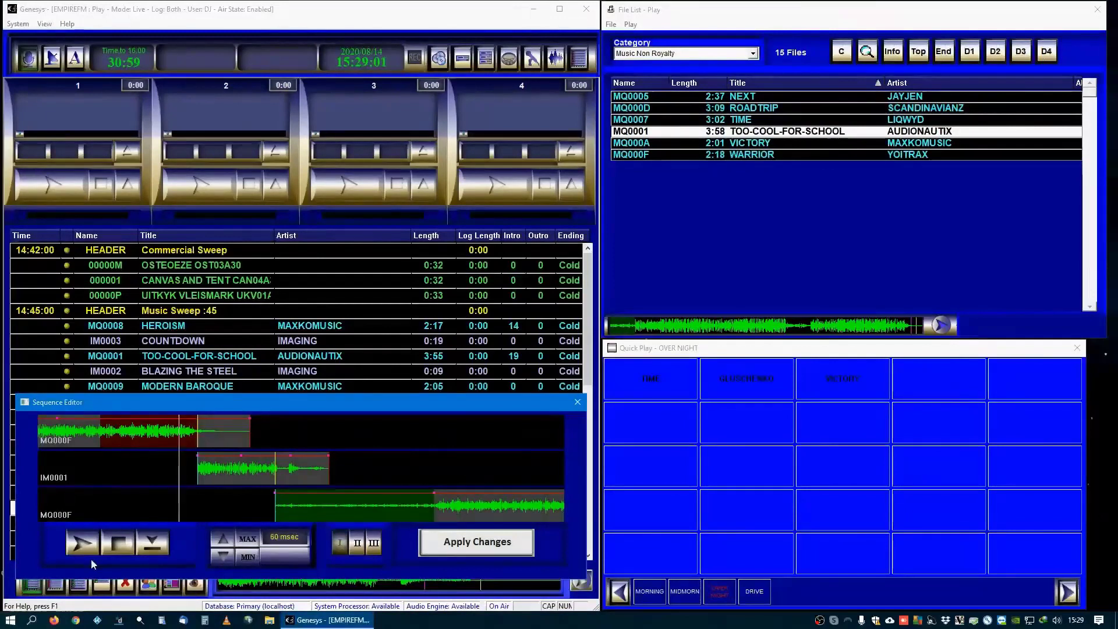
click(86, 544)
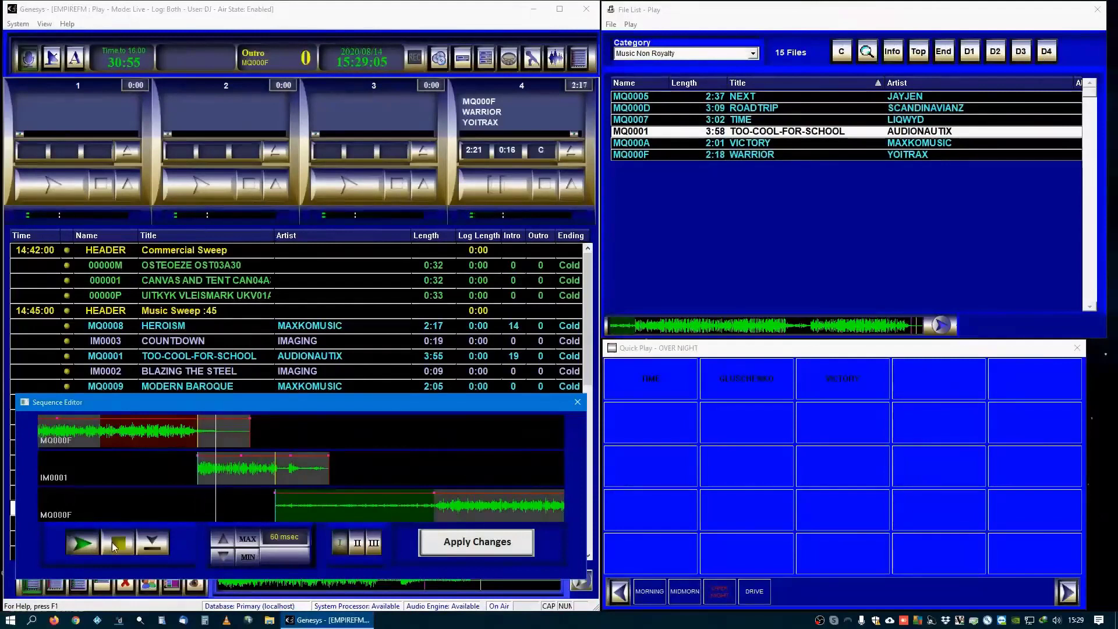
click(115, 545)
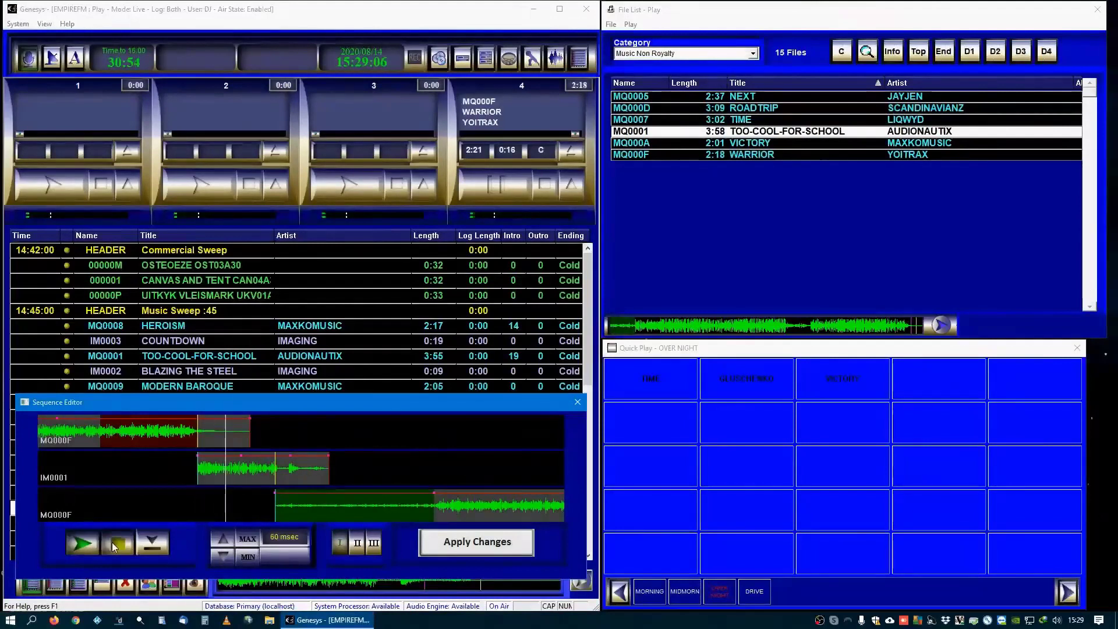
Step: Audition only the second track, BEST MUSIC, using option II in the Sequence Editor, and stop playback
click(342, 544)
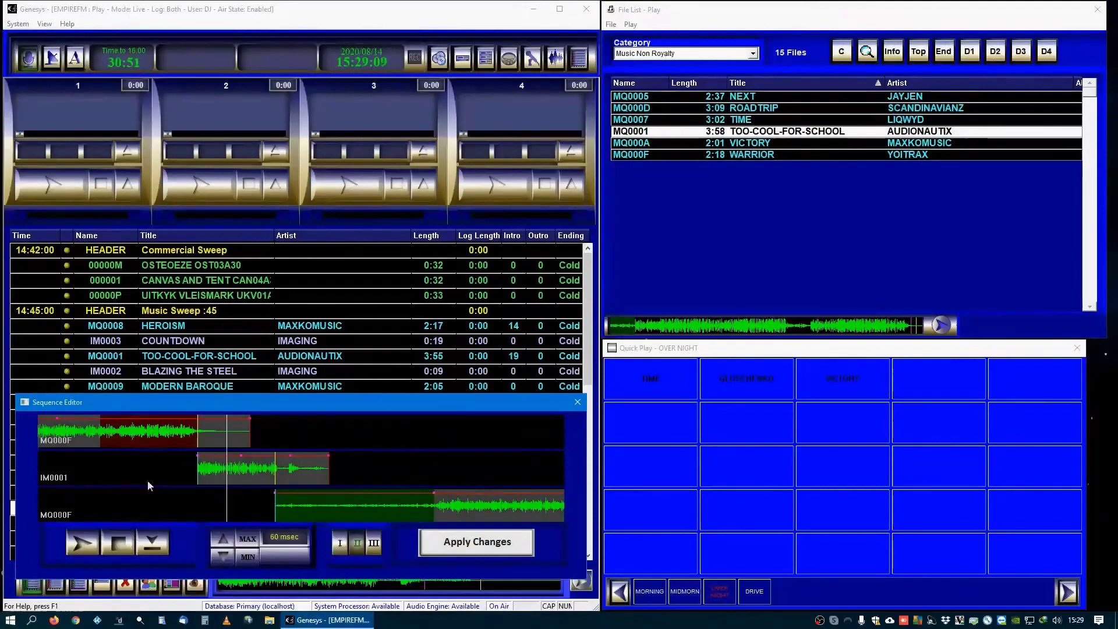
click(82, 543)
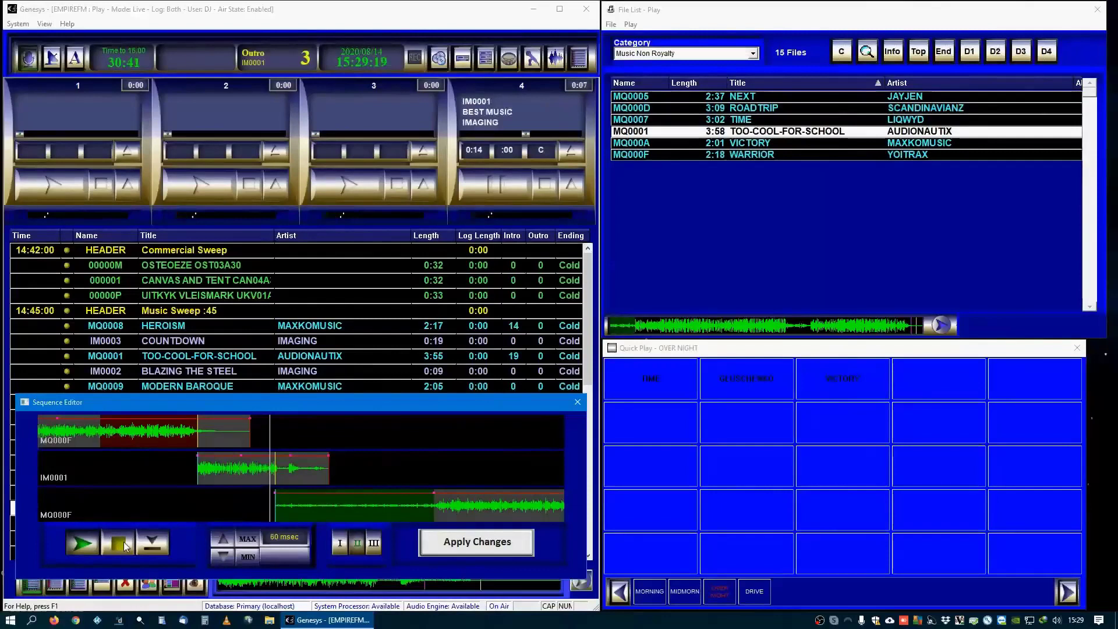
click(124, 545)
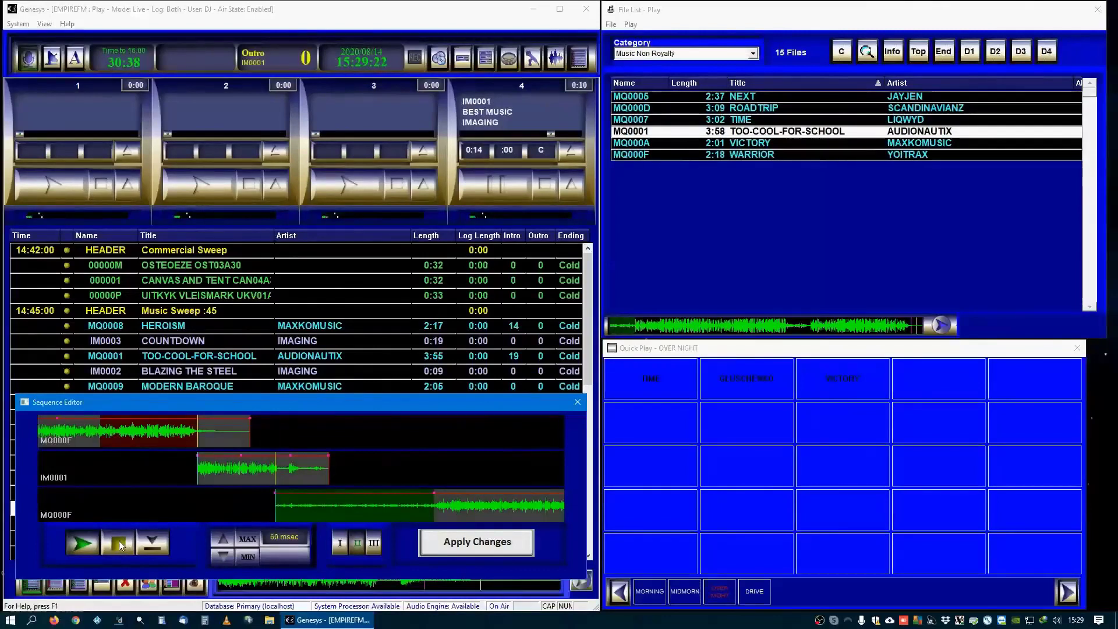
click(121, 545)
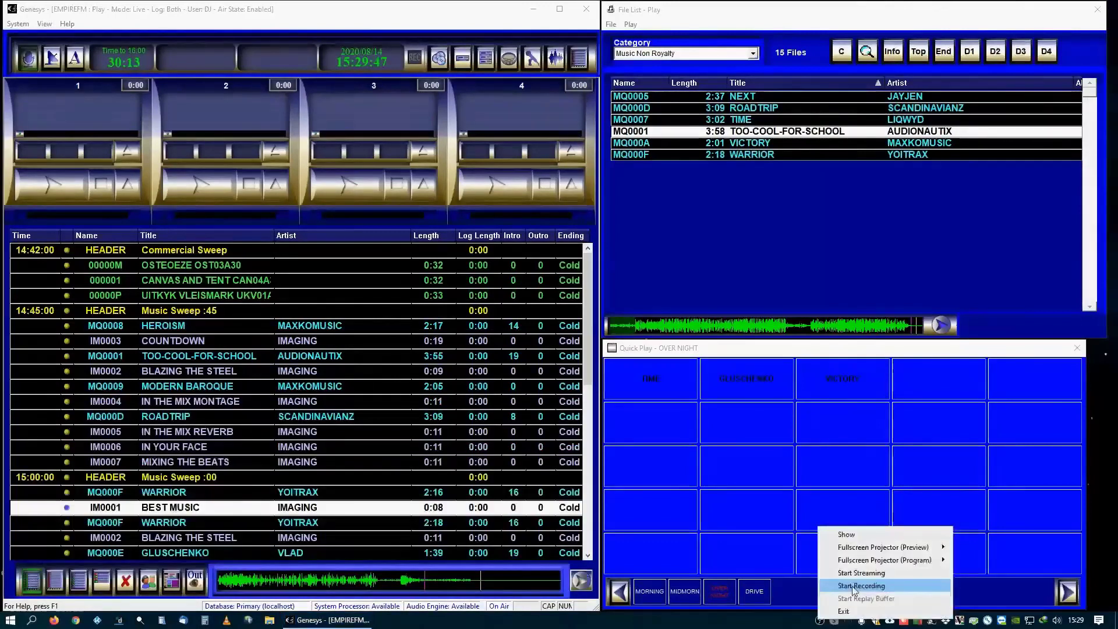
click(854, 586)
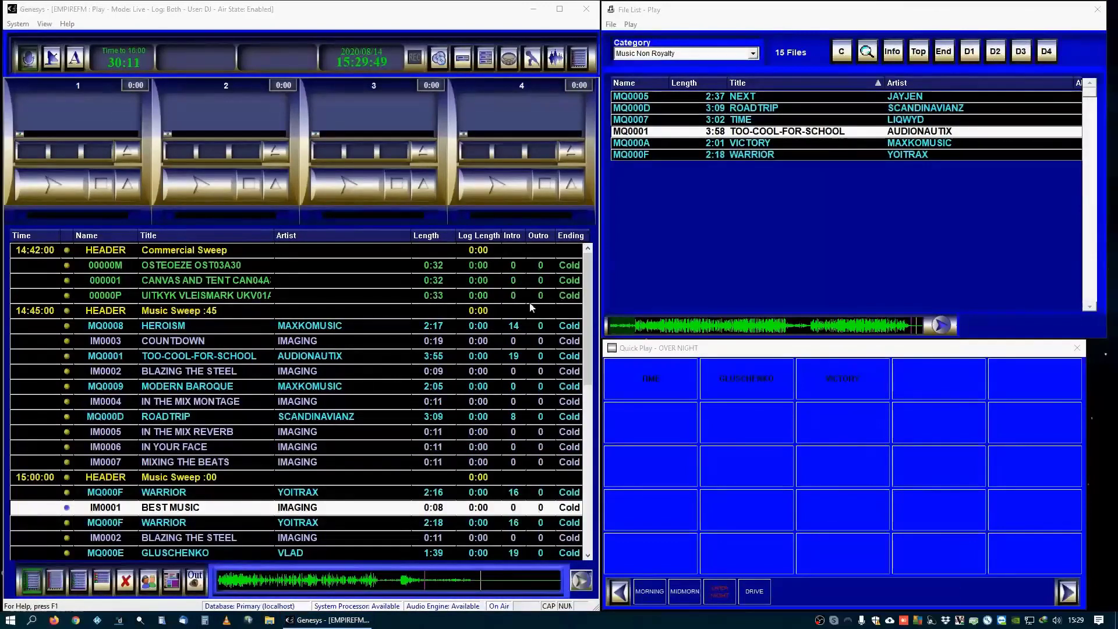
Step: Switch to the Voice module and load the EMPIREFM playlist for 14 August 2020 at hour 16
click(533, 67)
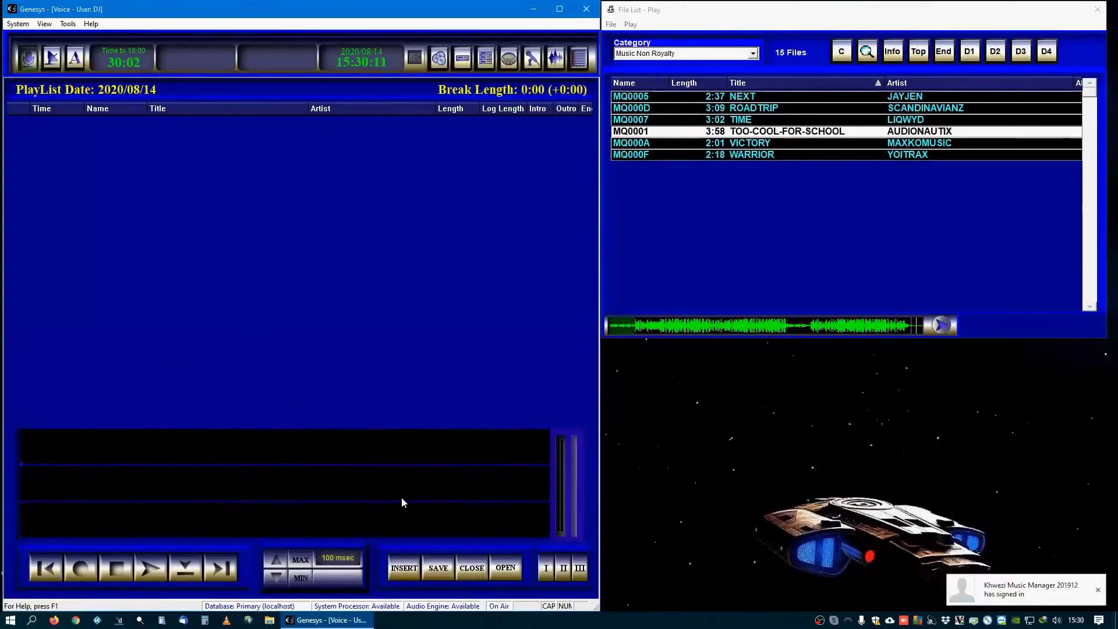
click(507, 568)
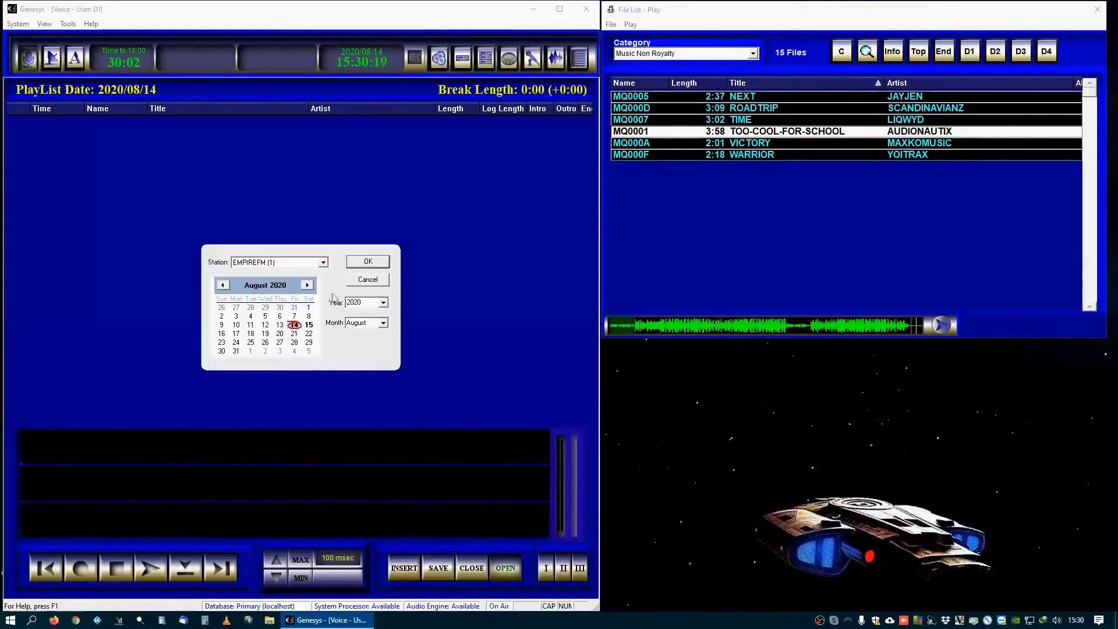
click(373, 262)
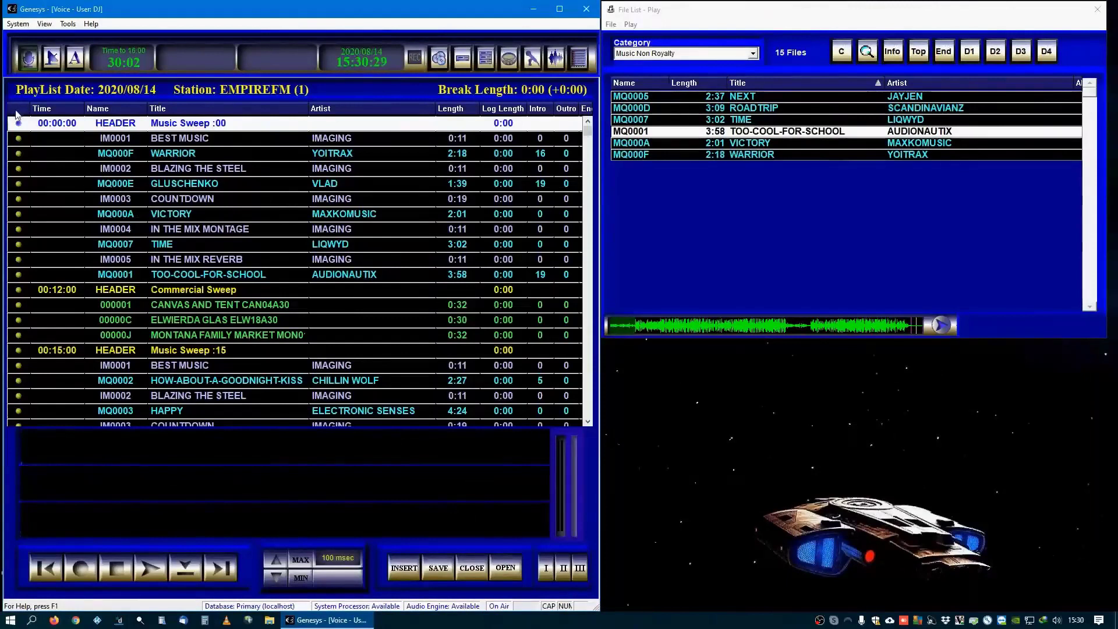
click(45, 110)
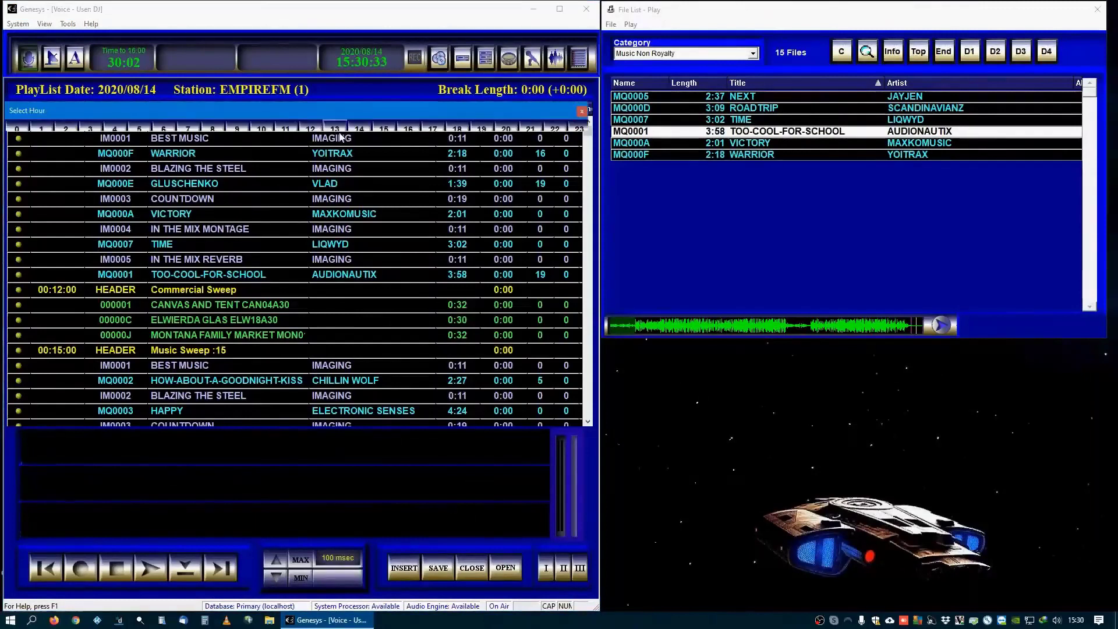
click(407, 131)
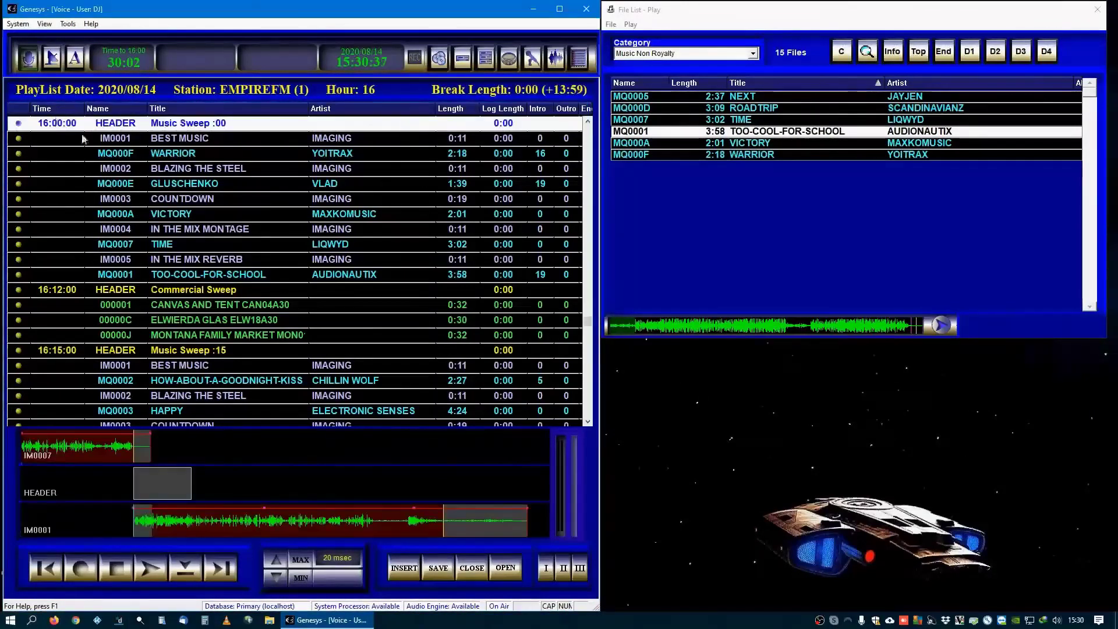
Step: Insert voice cart V1DJ0000 before BLAZING THE STEEL in the 17:00:00 Music Sweep and record its voice track
click(589, 395)
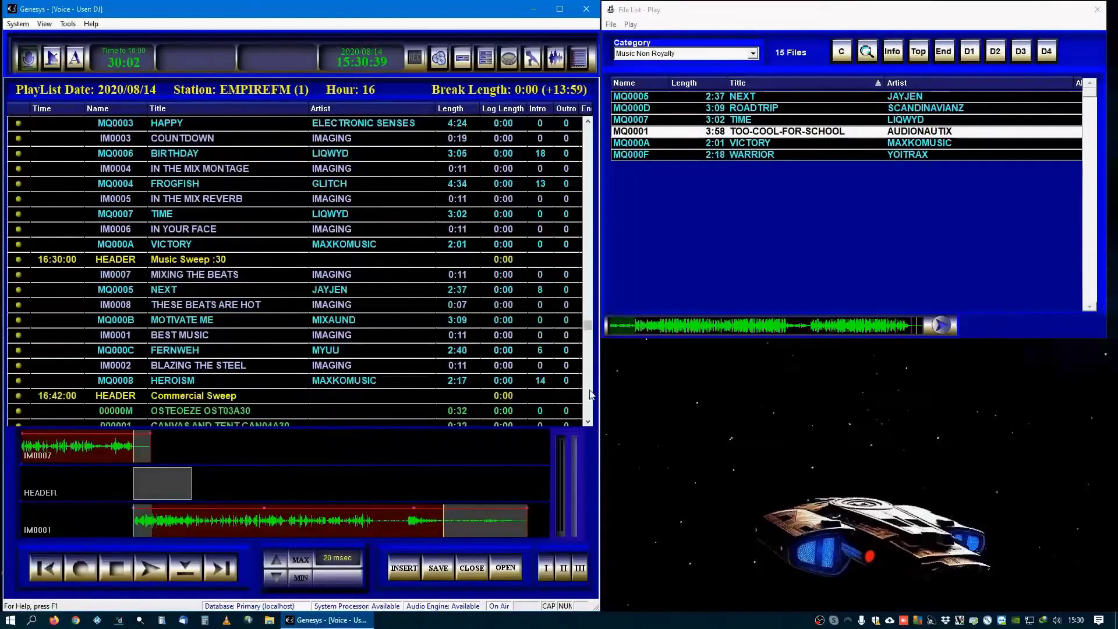
click(589, 395)
click(589, 395)
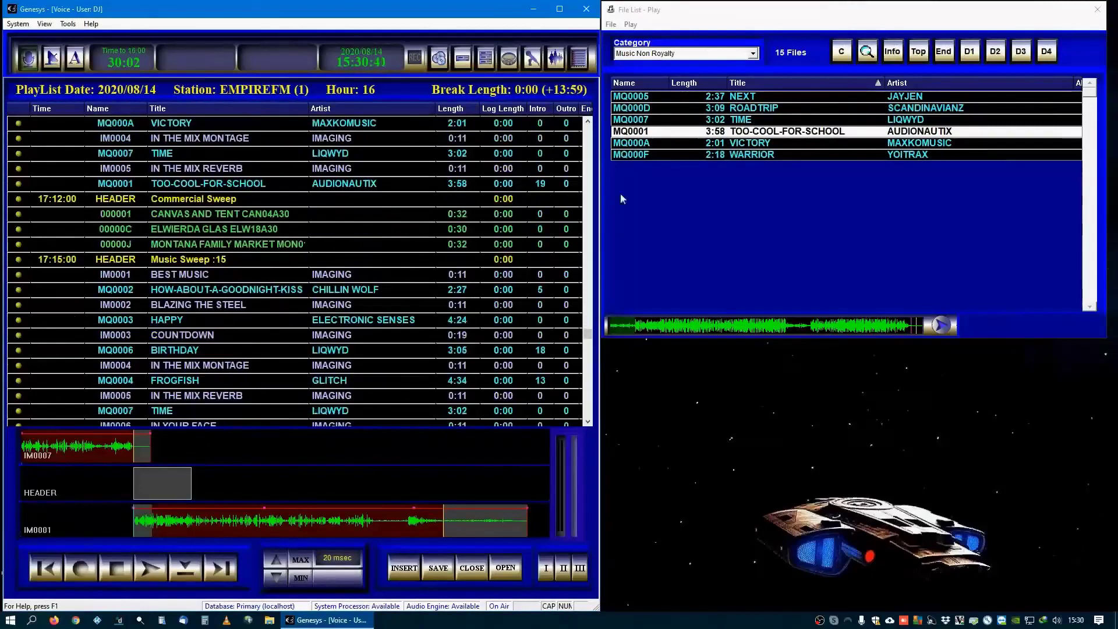
click(588, 120)
click(587, 120)
click(587, 121)
click(588, 121)
click(587, 120)
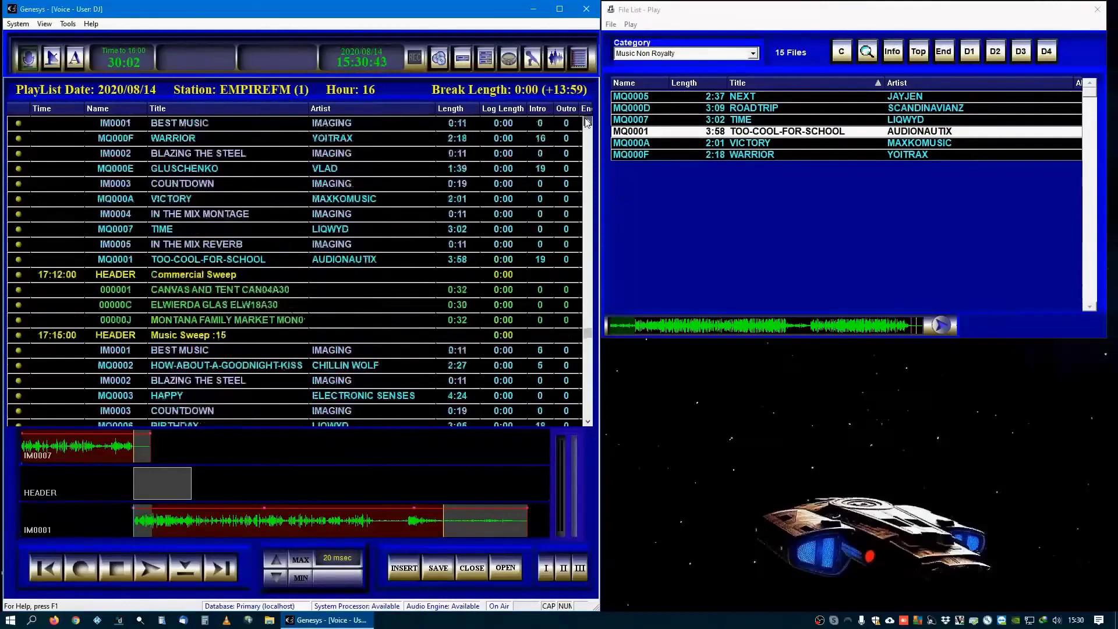
scroll(588, 120, up, 2)
click(211, 248)
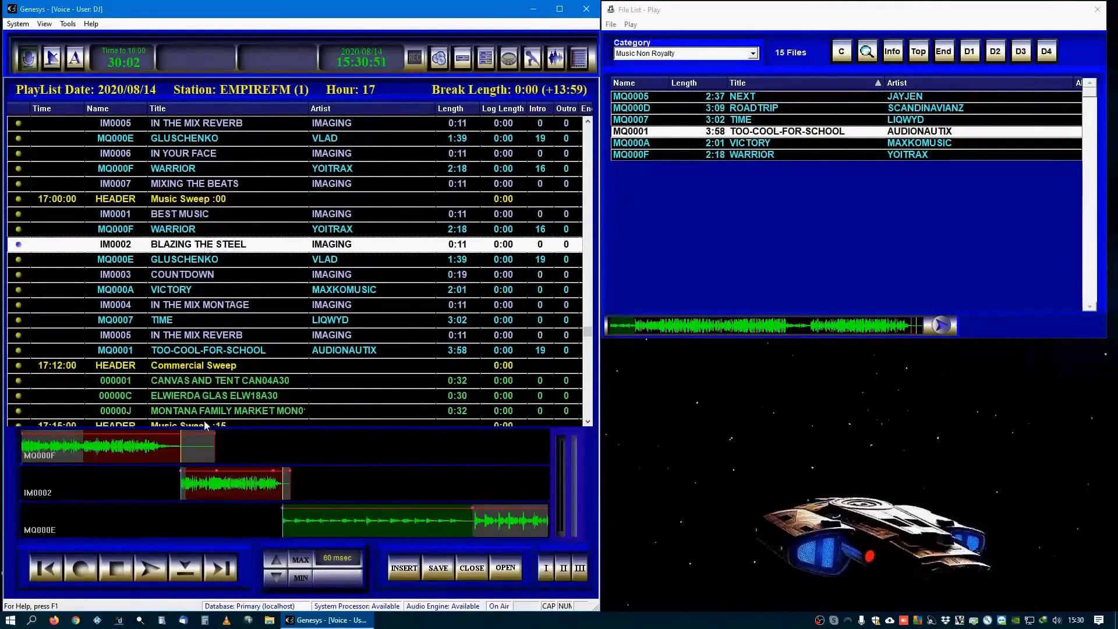
click(410, 569)
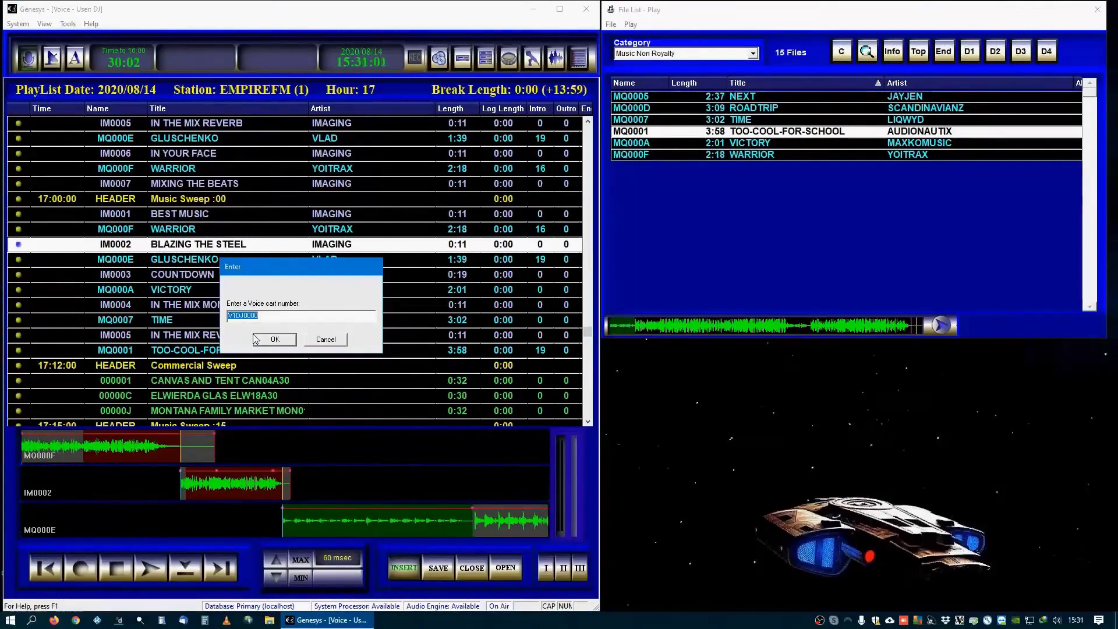
click(273, 340)
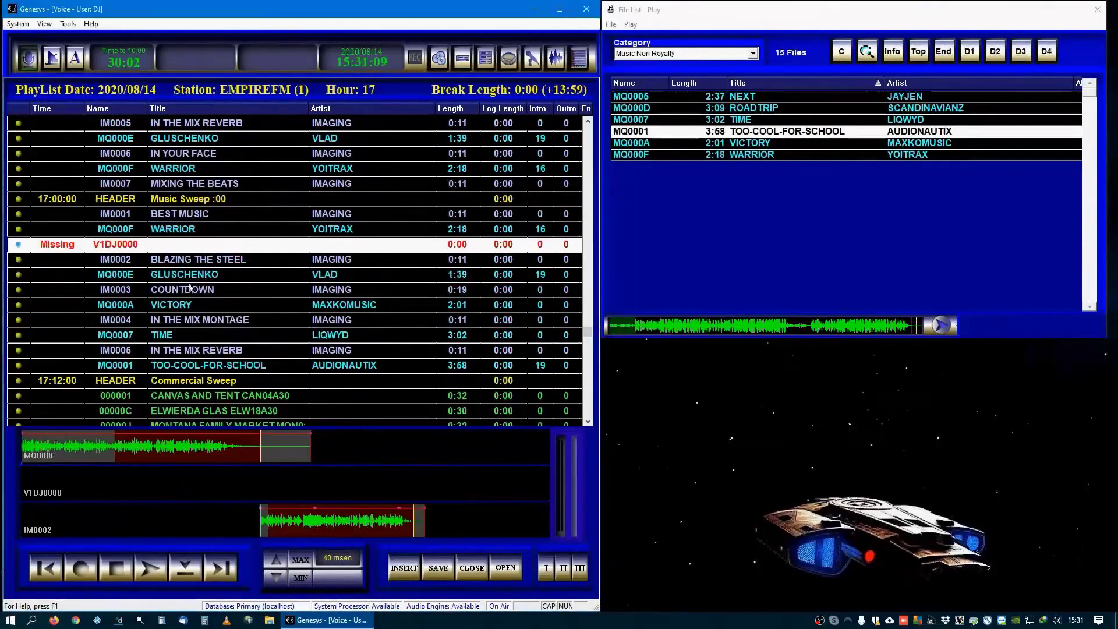
click(89, 565)
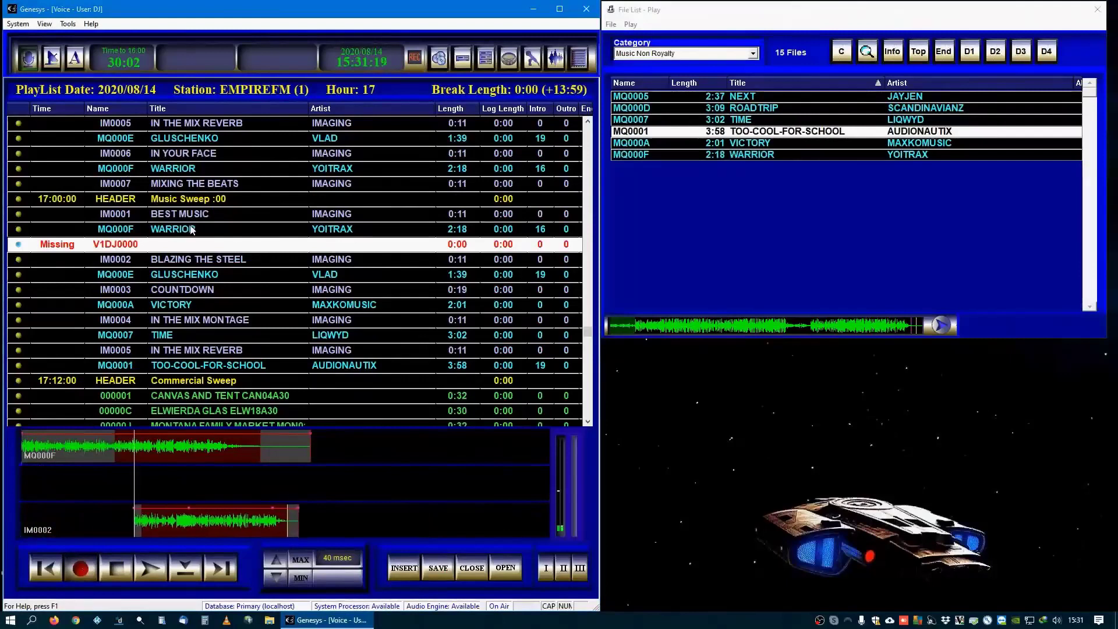
click(88, 569)
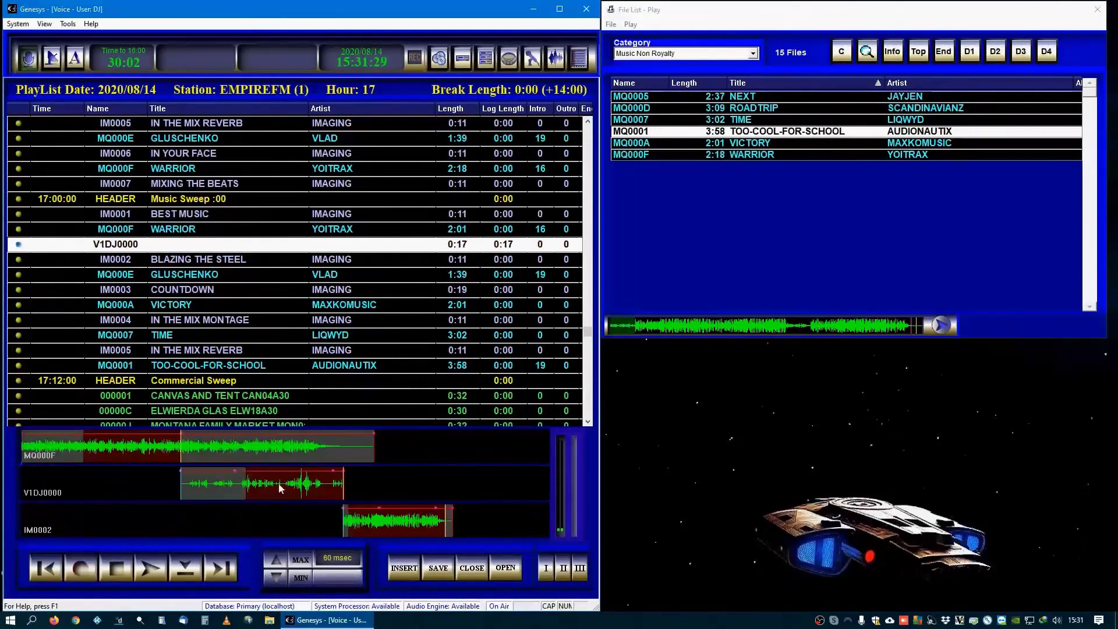
Step: Shift V1DJ0000 over the end of WARRIOR, overlap BLAZING THE STEEL with the end of the voice track, and save
drag(268, 491, 406, 492)
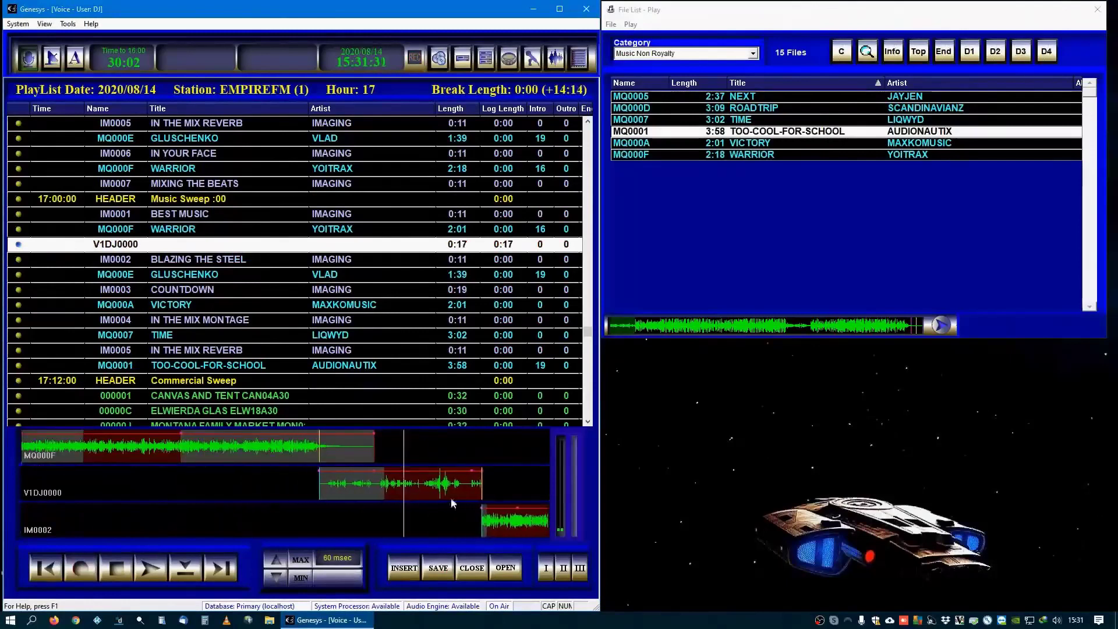
drag(504, 517, 486, 523)
drag(392, 490, 377, 490)
drag(454, 518, 438, 516)
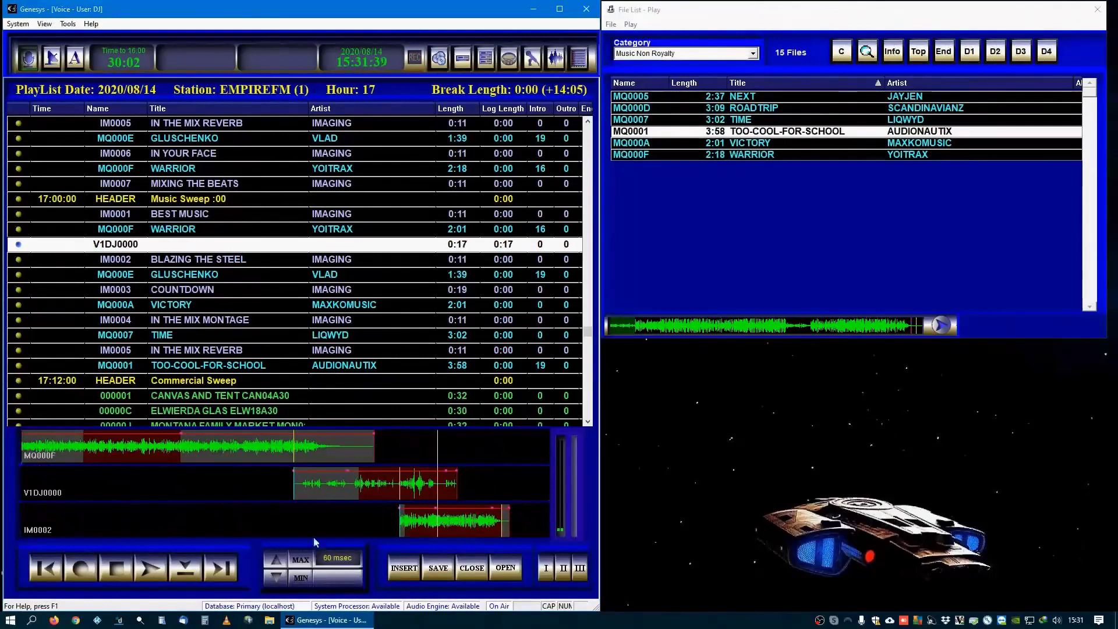
click(432, 564)
Step: Insert and record voice cart V1DJ0001 before COUNTDOWN, moving the voice track over the end of GLUSCHENKO
click(201, 294)
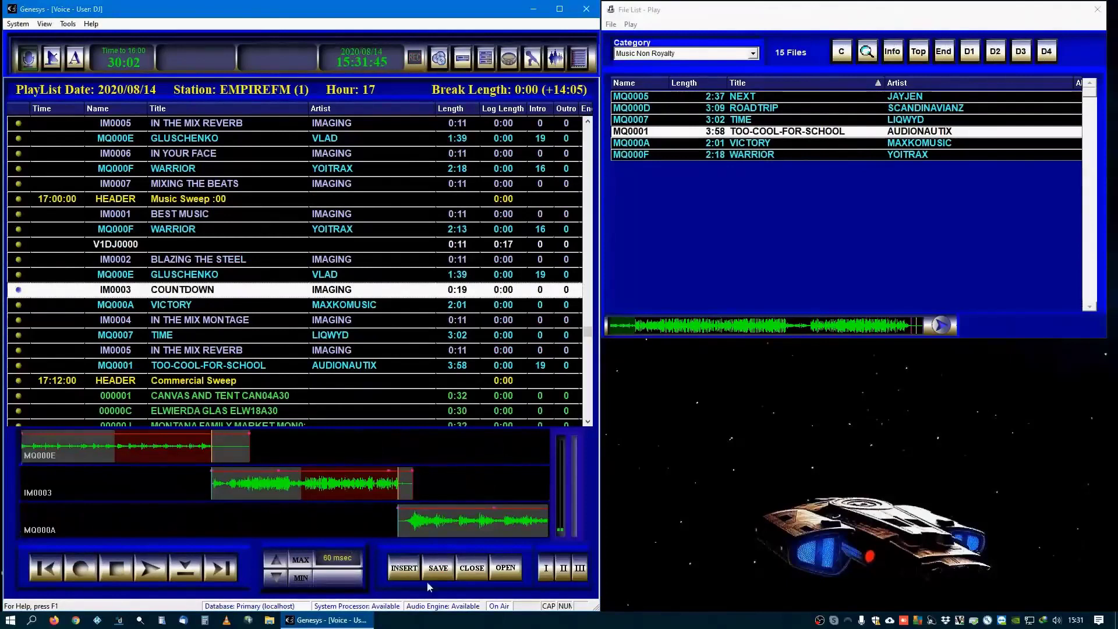
click(405, 568)
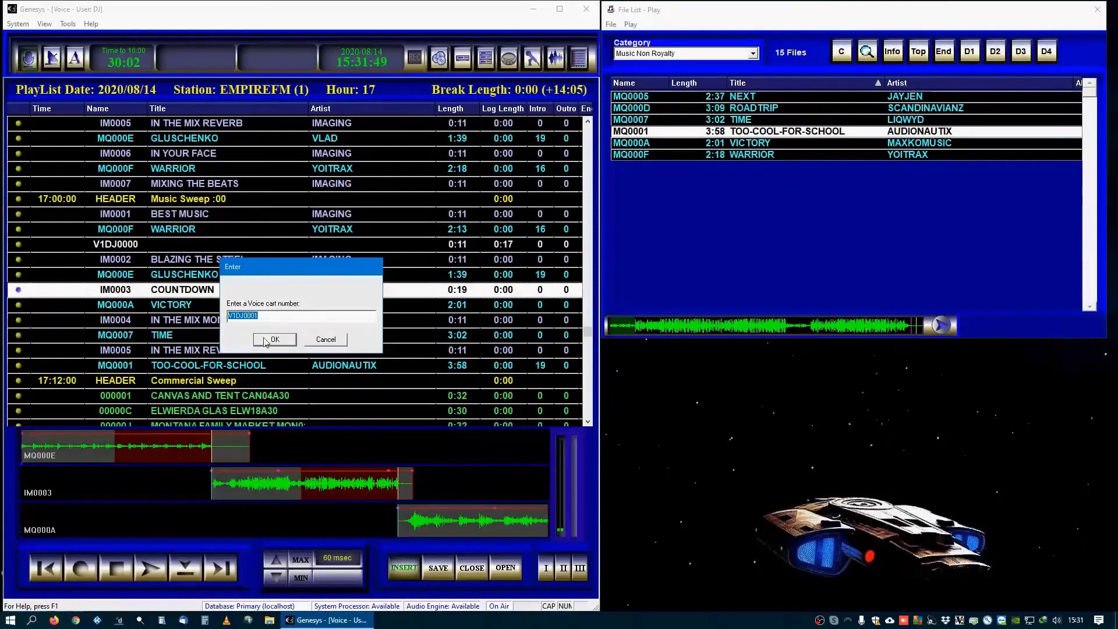
click(275, 339)
click(80, 567)
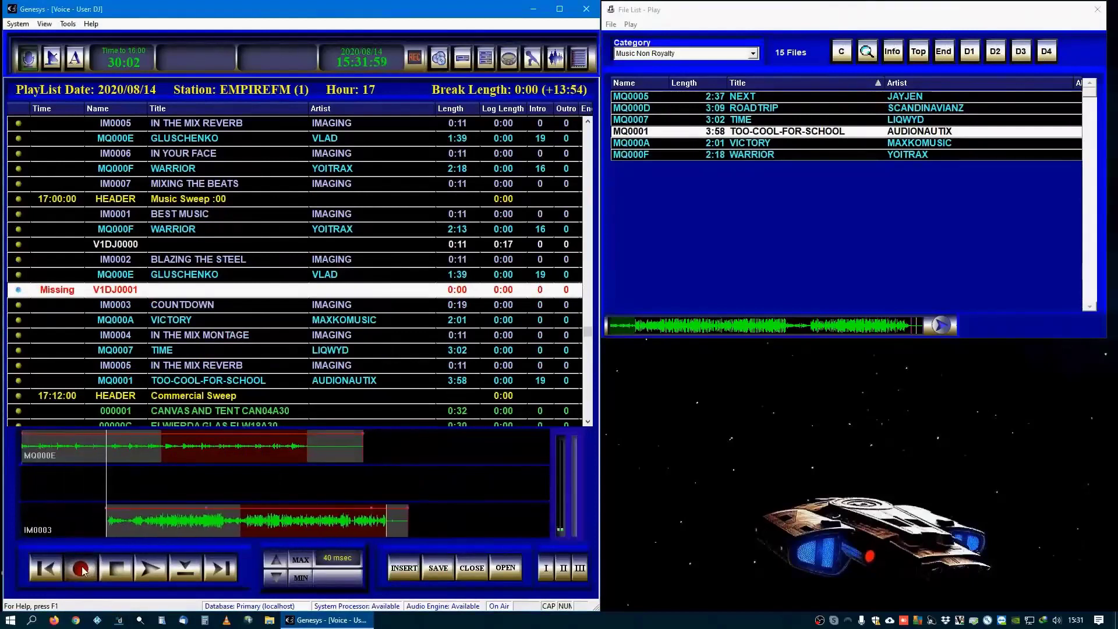
click(80, 568)
drag(258, 492, 434, 524)
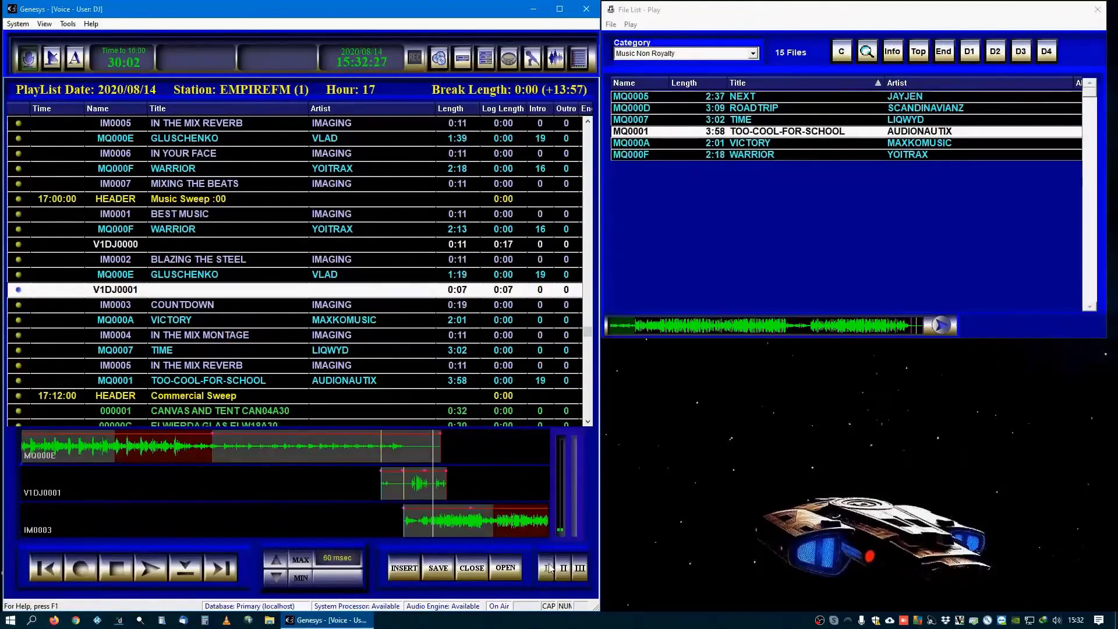
Step: Examine the V1DJ0001 transition at different waveform time scales, including the maximum and minimum zoom
click(276, 576)
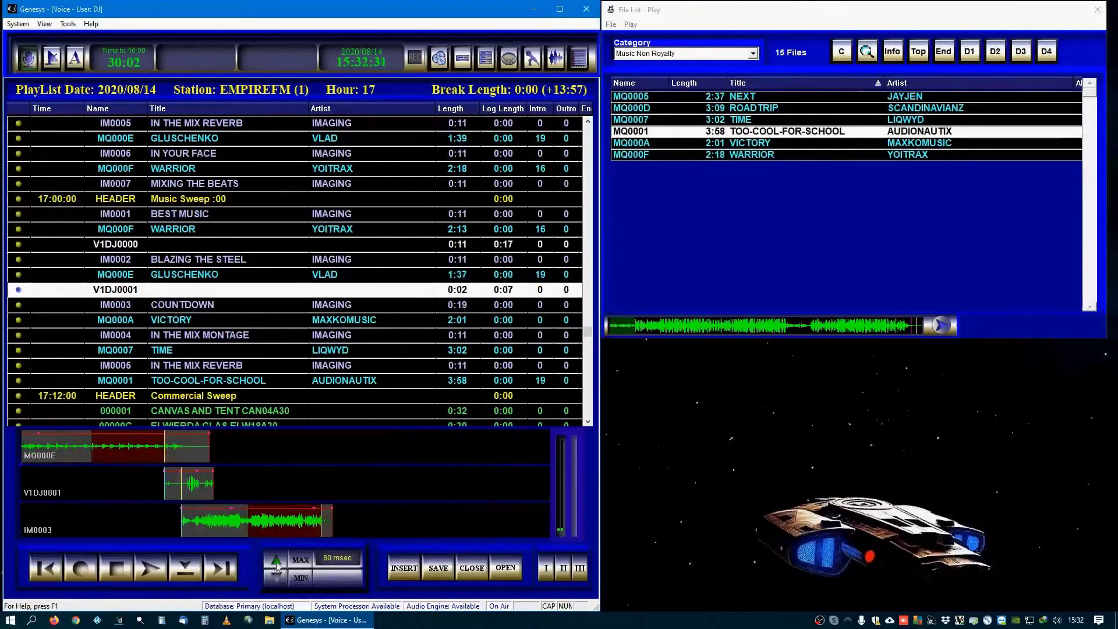
click(277, 564)
click(276, 576)
click(277, 564)
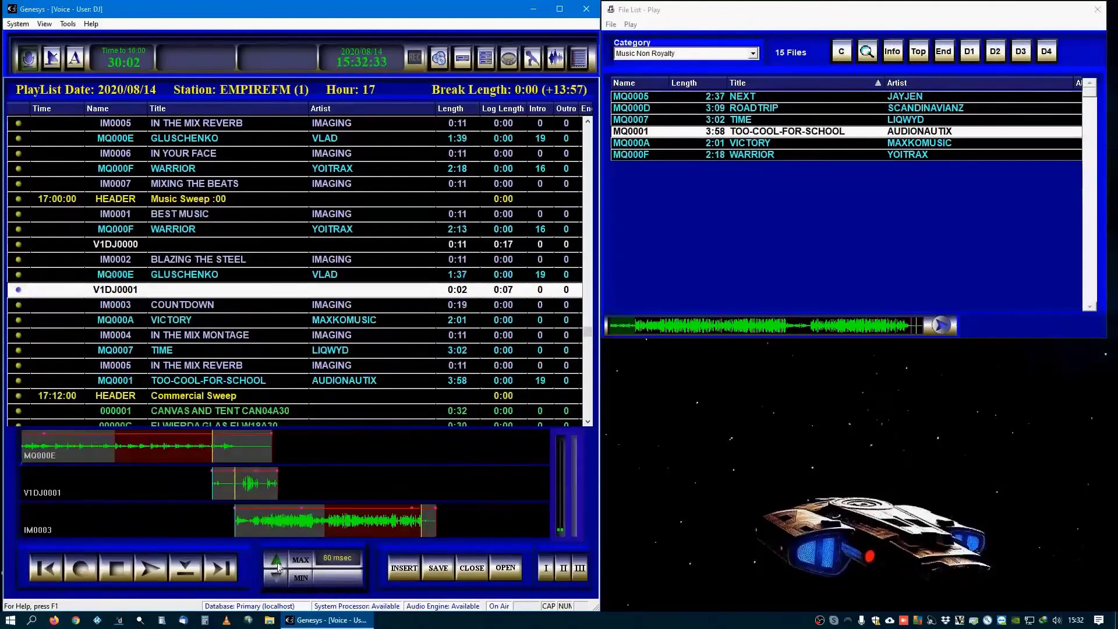
click(302, 560)
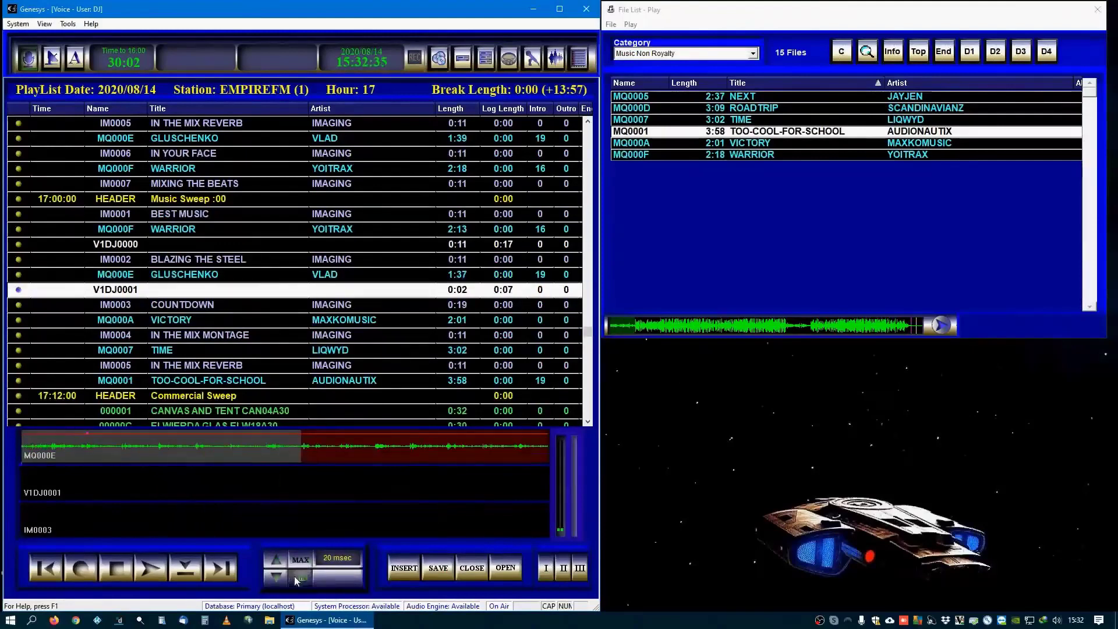
click(296, 577)
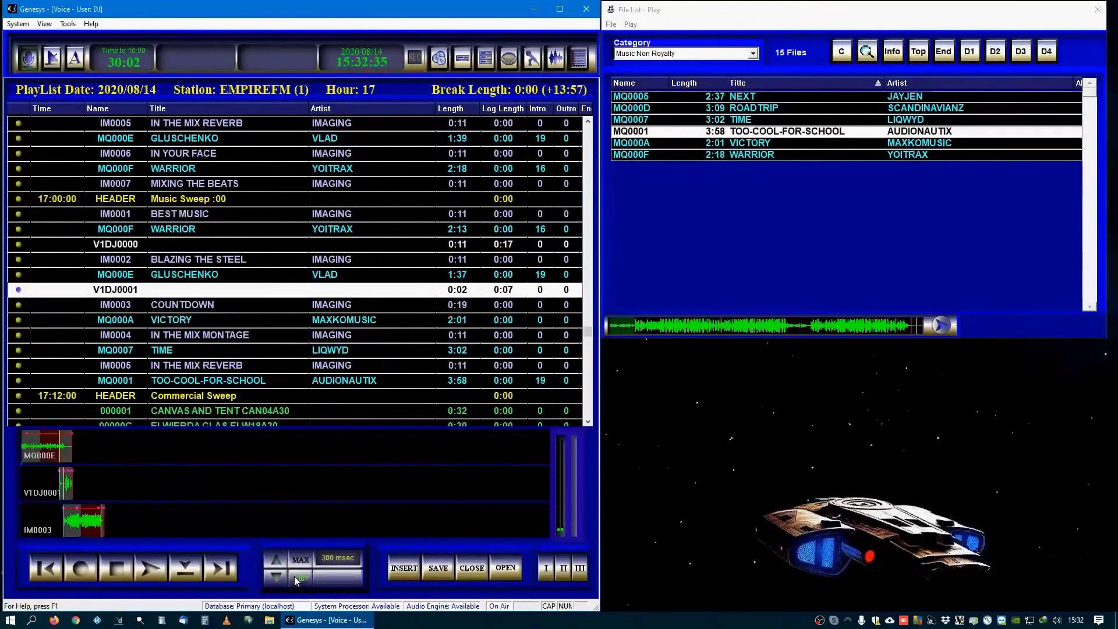
click(342, 562)
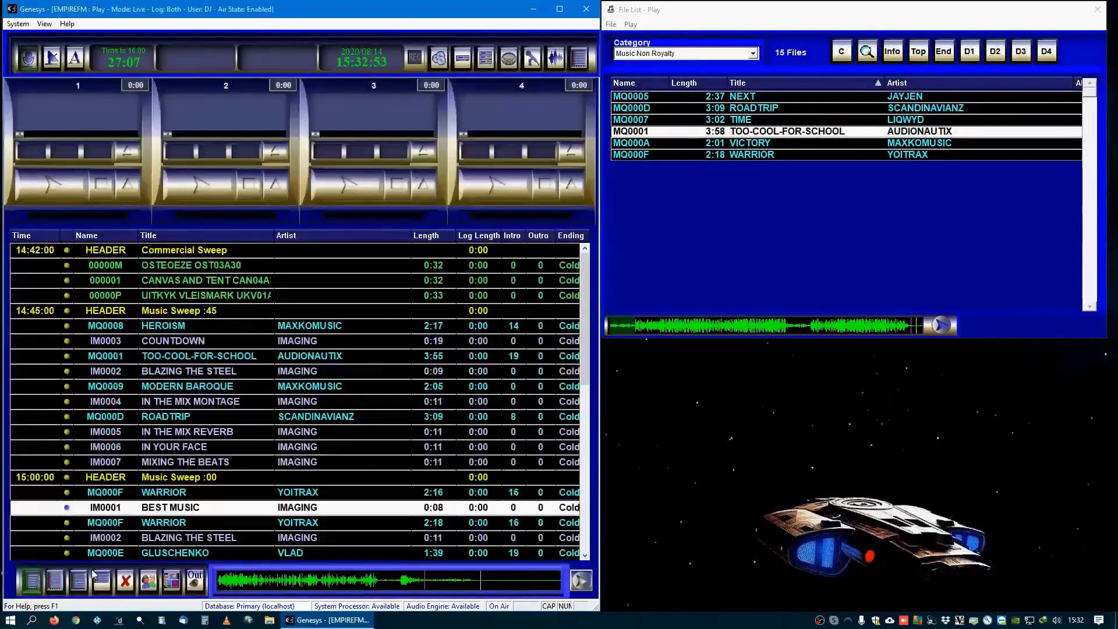
Step: Locate voice tracks V1DJ0000 and V1DJ0001 in the 17:00:00 Music Sweep of the Play module's playlist
click(586, 520)
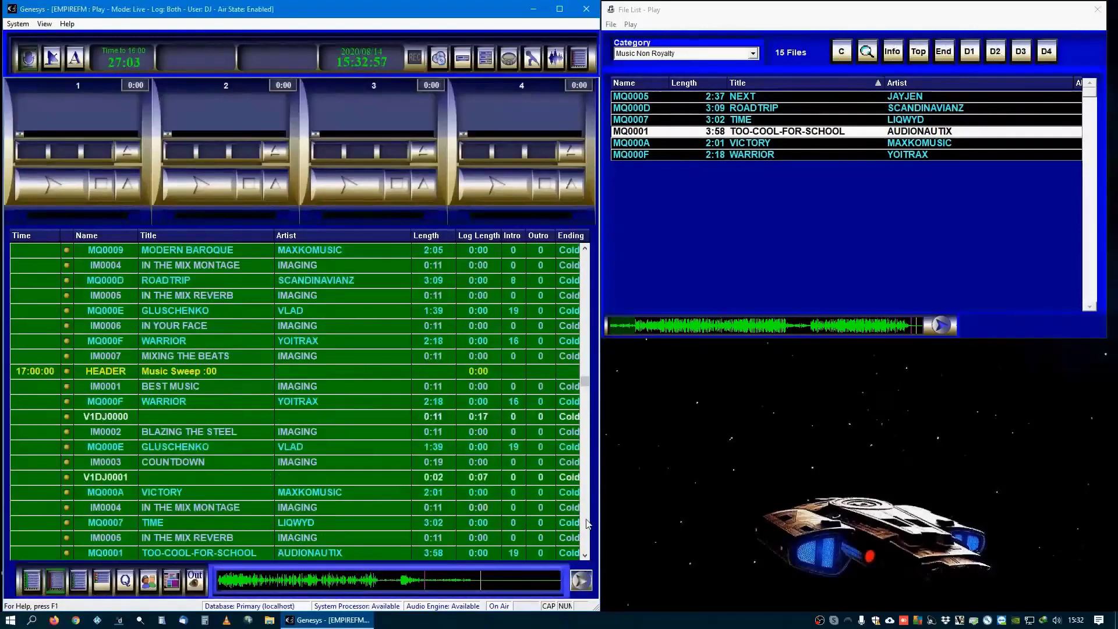
click(147, 420)
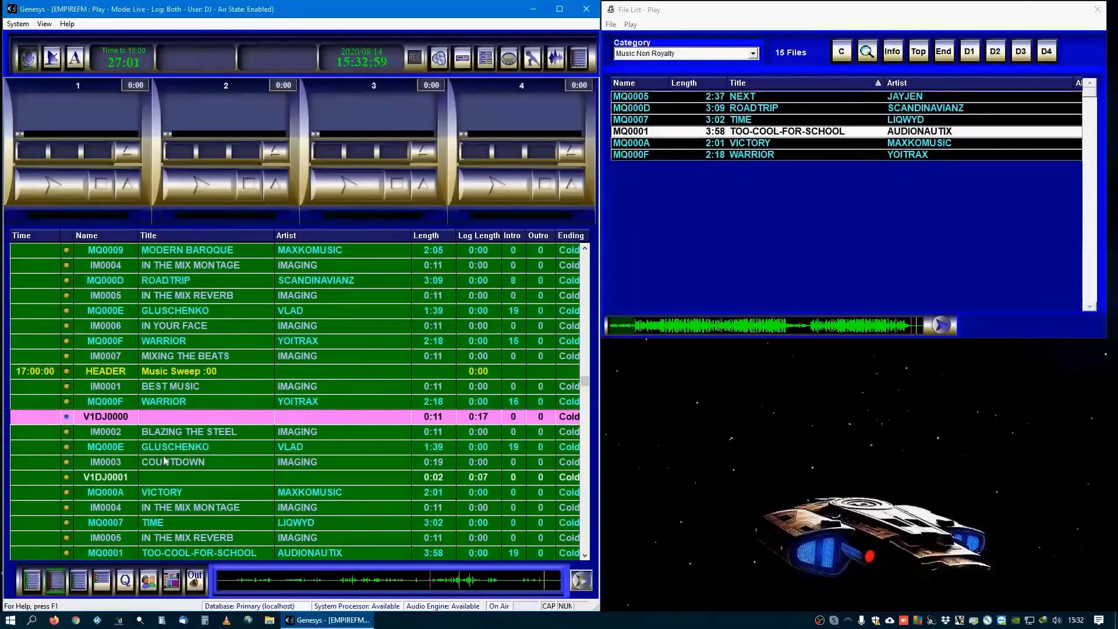
click(161, 478)
click(172, 419)
click(170, 481)
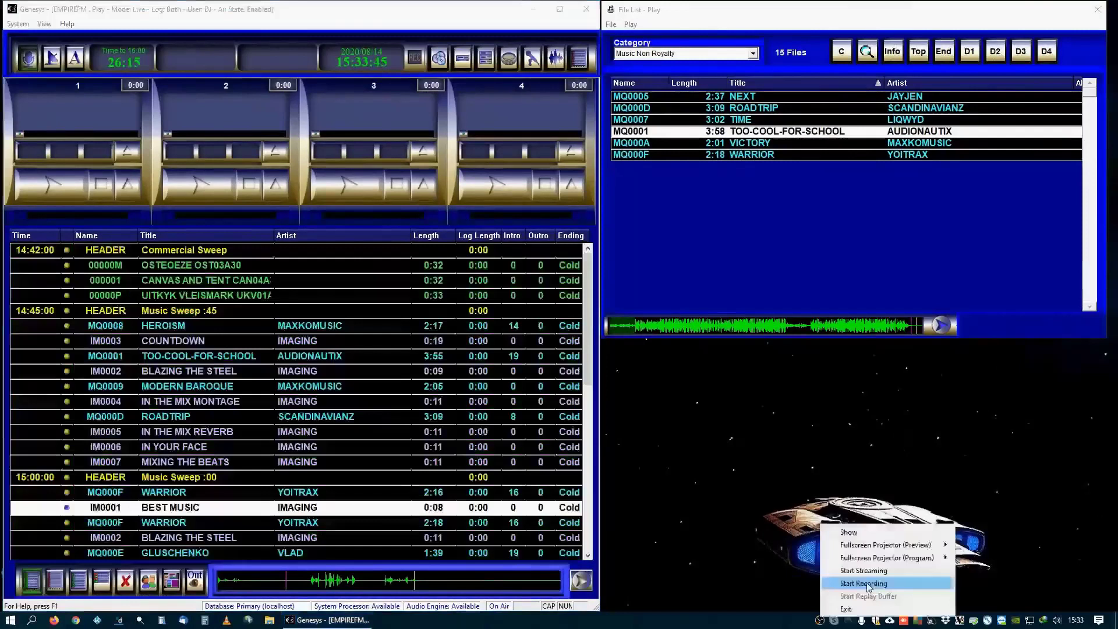
click(867, 584)
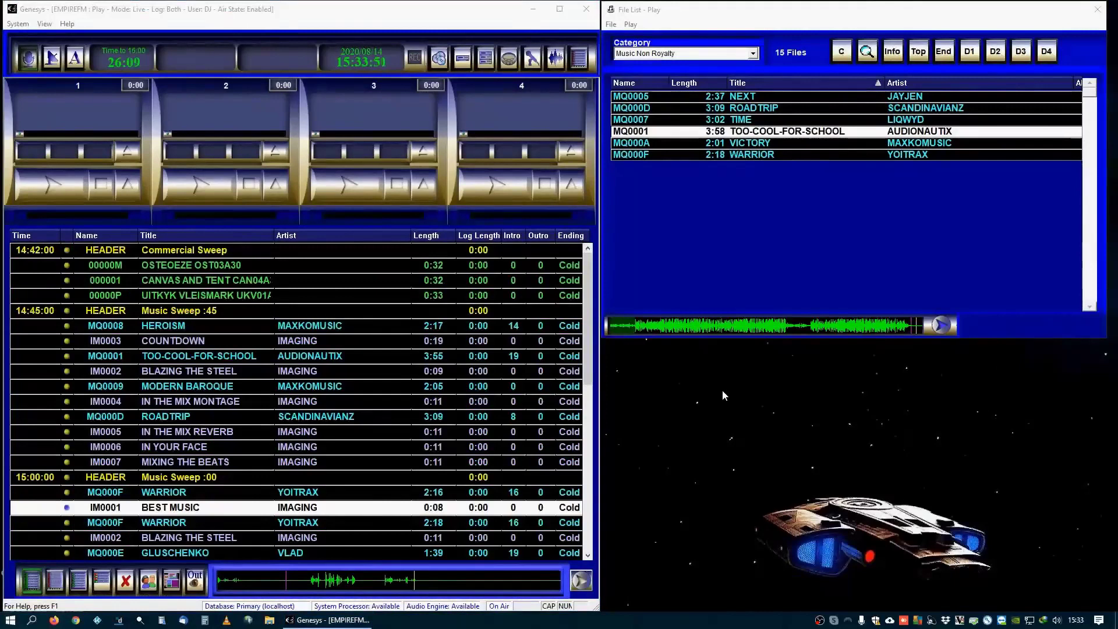
Step: Select the Music Sweep :45 header and the 14:42:00 Commercial Sweep header in turn in the live playlist
click(210, 311)
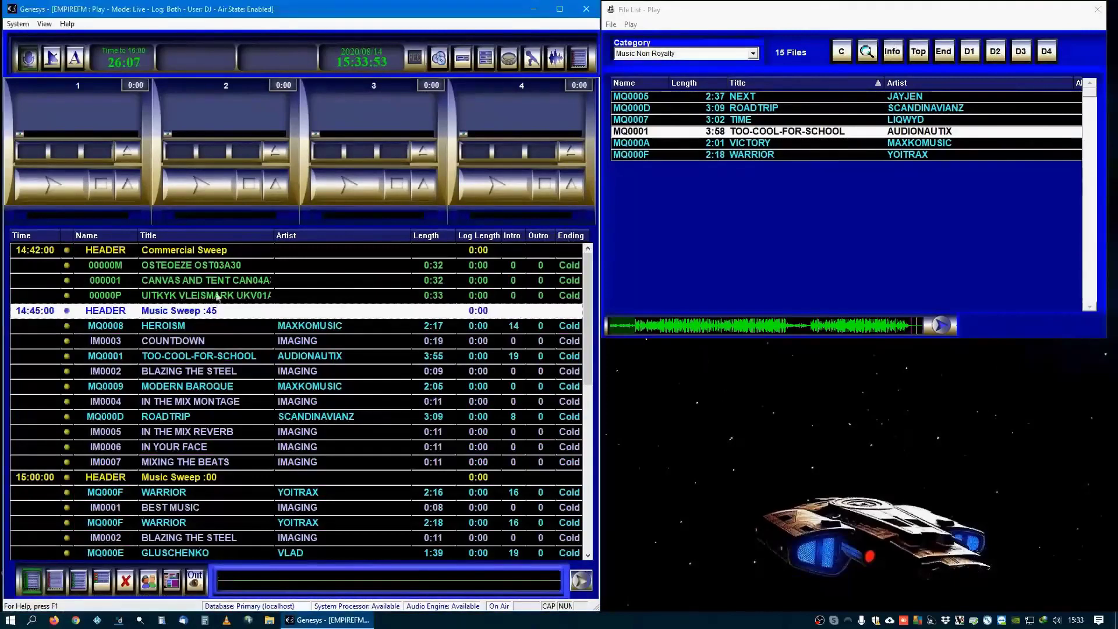
click(218, 256)
click(208, 312)
click(217, 257)
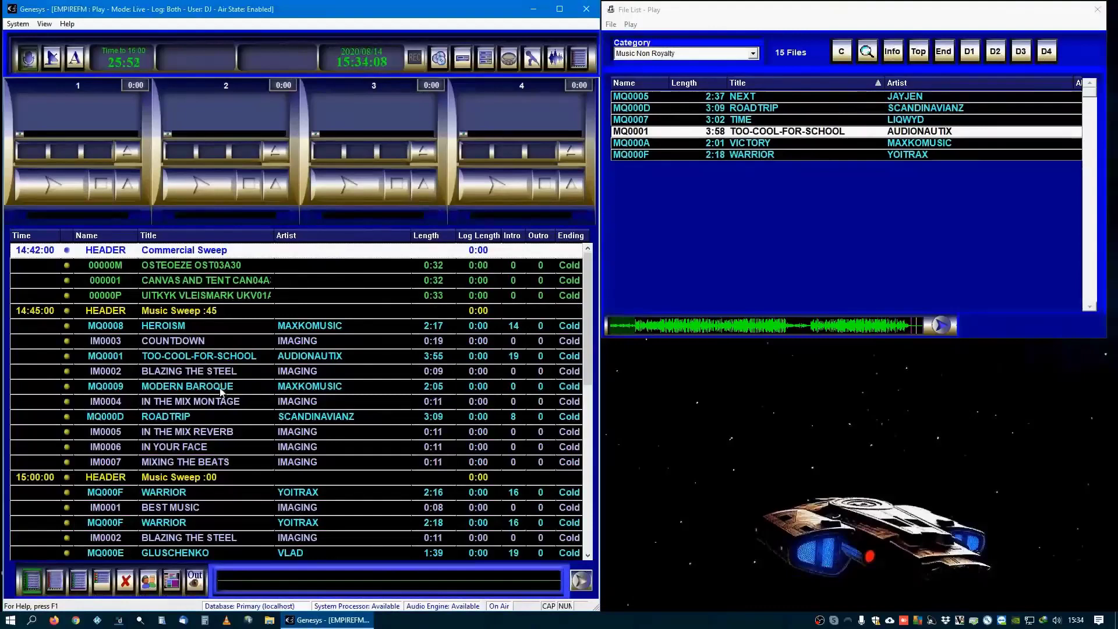
Step: Insert an End Mark after MODERN BAROQUE in the Music Sweep :45 and select it
click(192, 389)
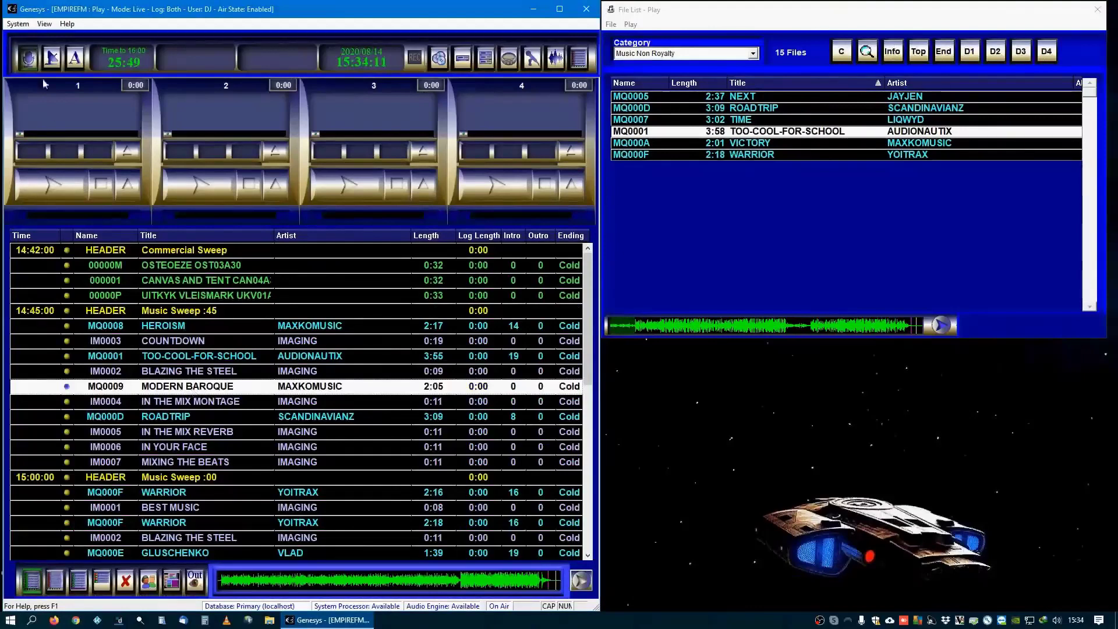
click(18, 24)
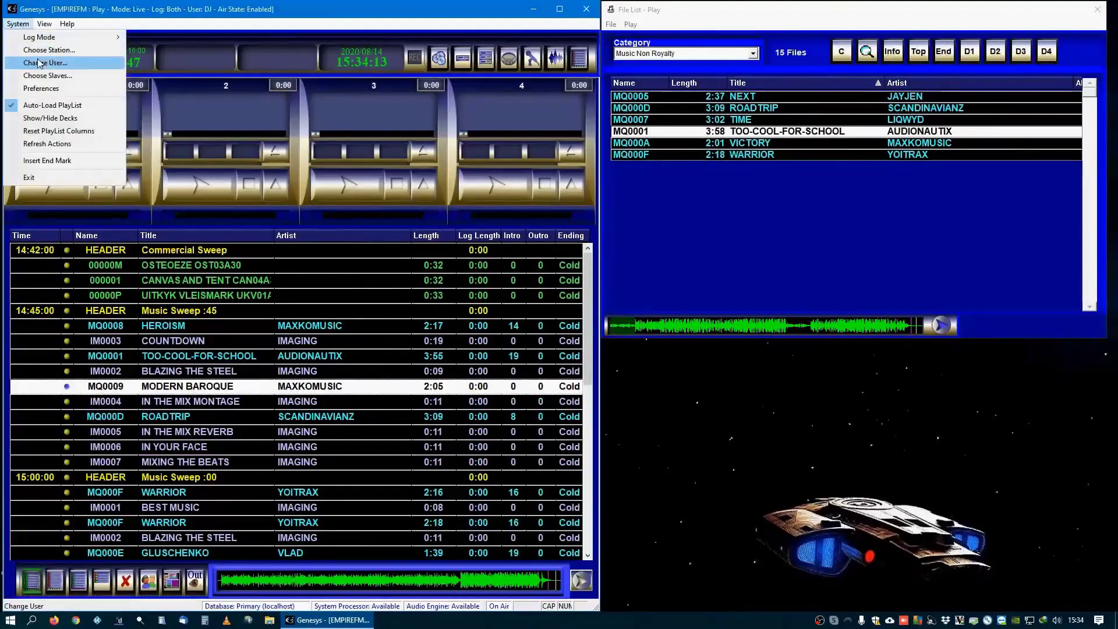
click(56, 163)
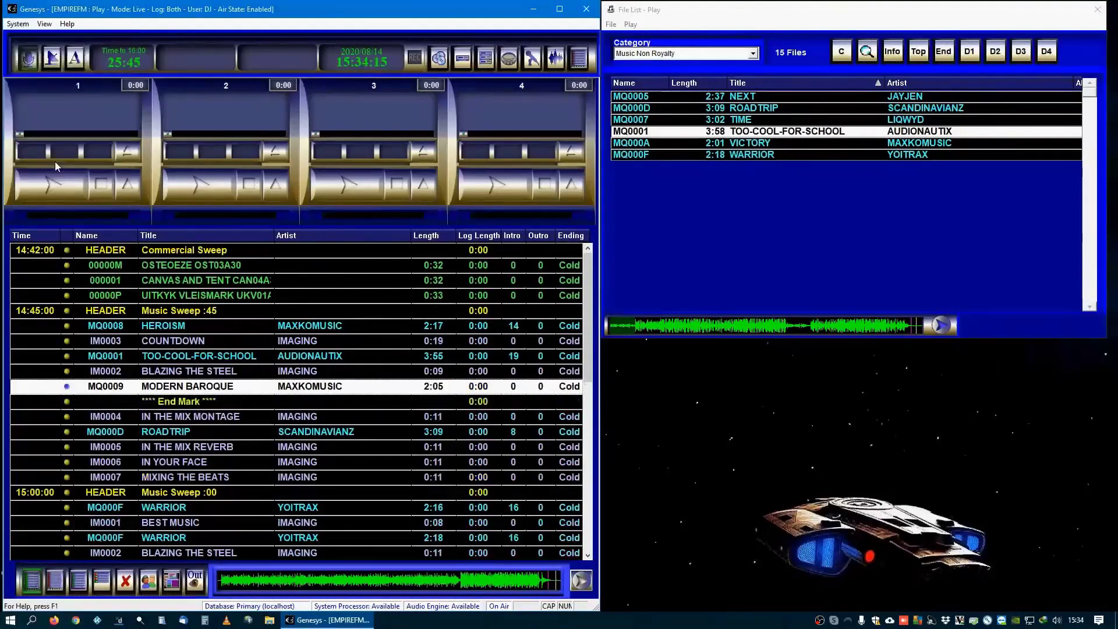
click(201, 402)
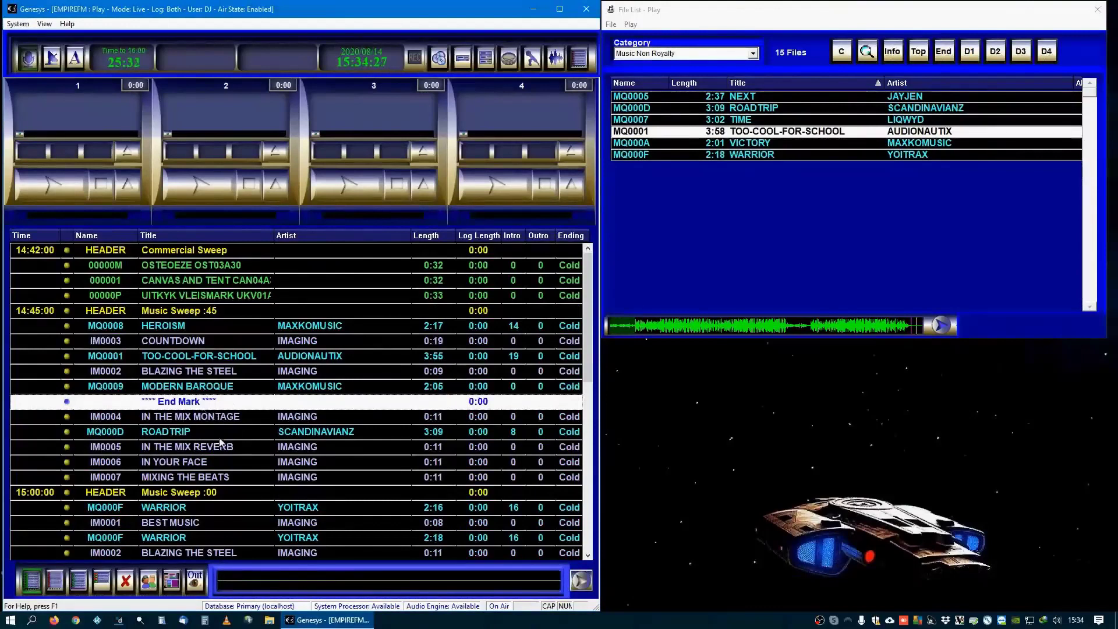
Step: Insert a second End Mark after IN YOUR FACE in the Music Sweep :45
click(23, 24)
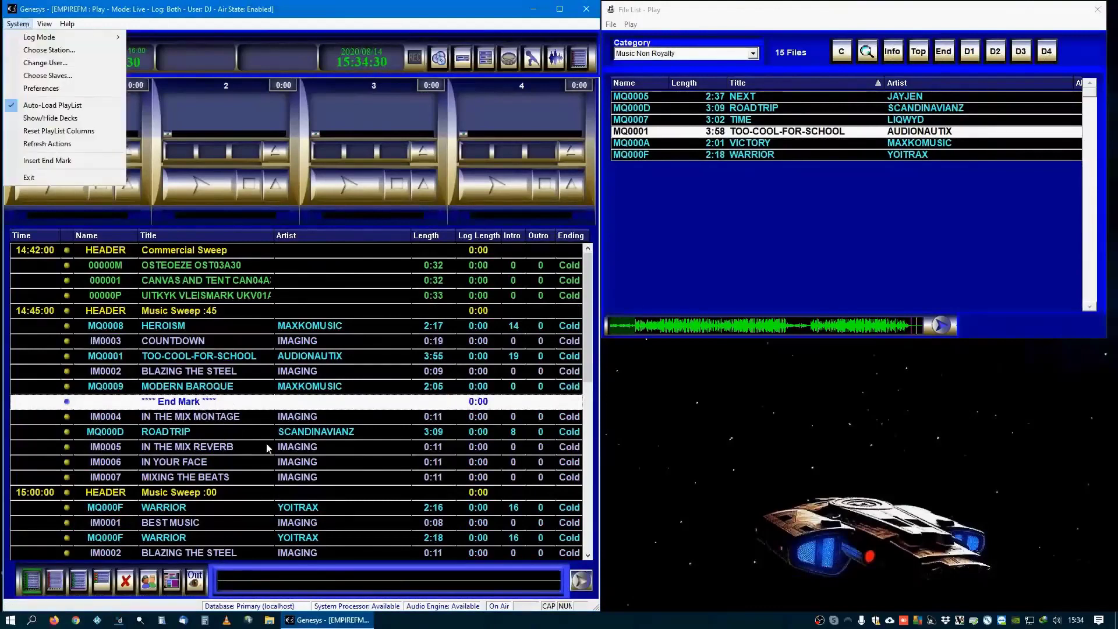
click(220, 462)
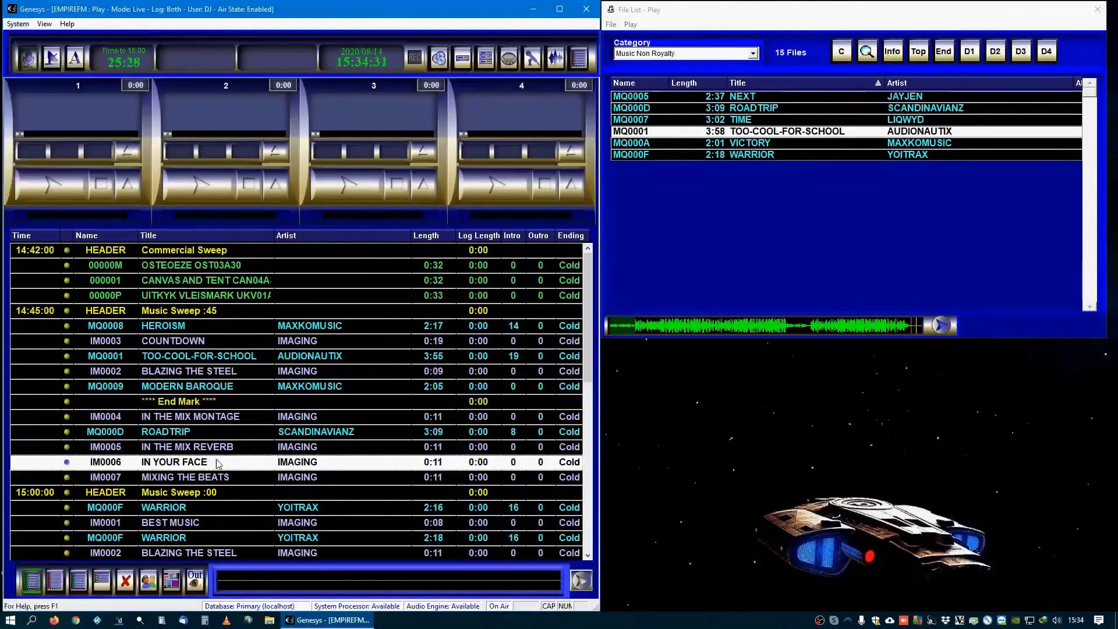
key(ctrl+e)
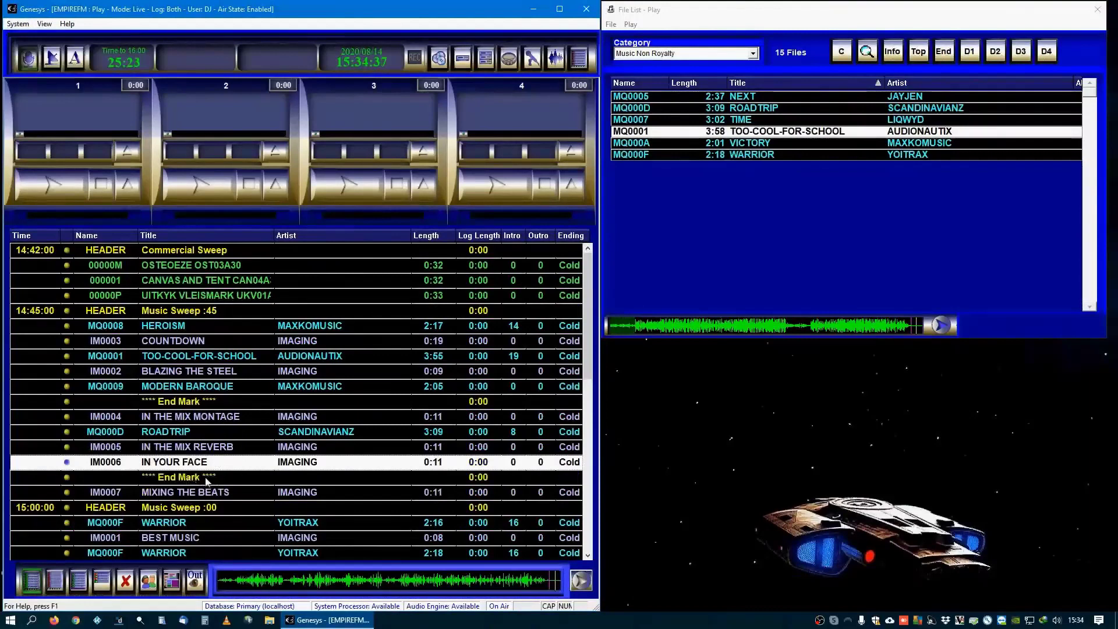
Step: Move the End Mark that follows MODERN BAROQUE up to directly after TOO-COOL-FOR-SCHOOL in the Music Sweep :45
click(182, 313)
click(191, 252)
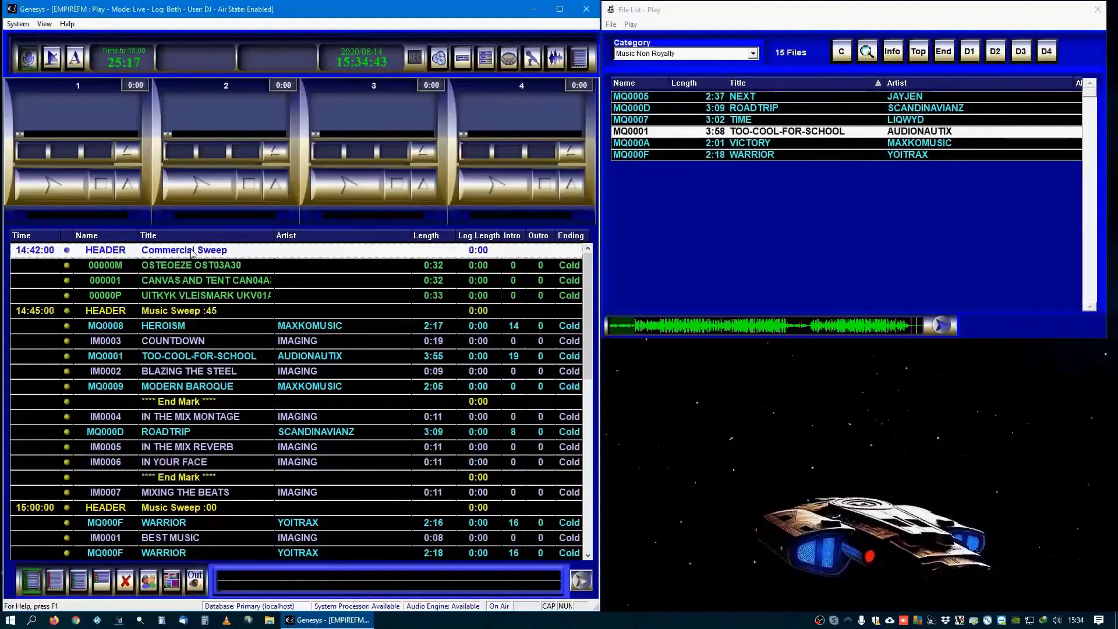
click(186, 405)
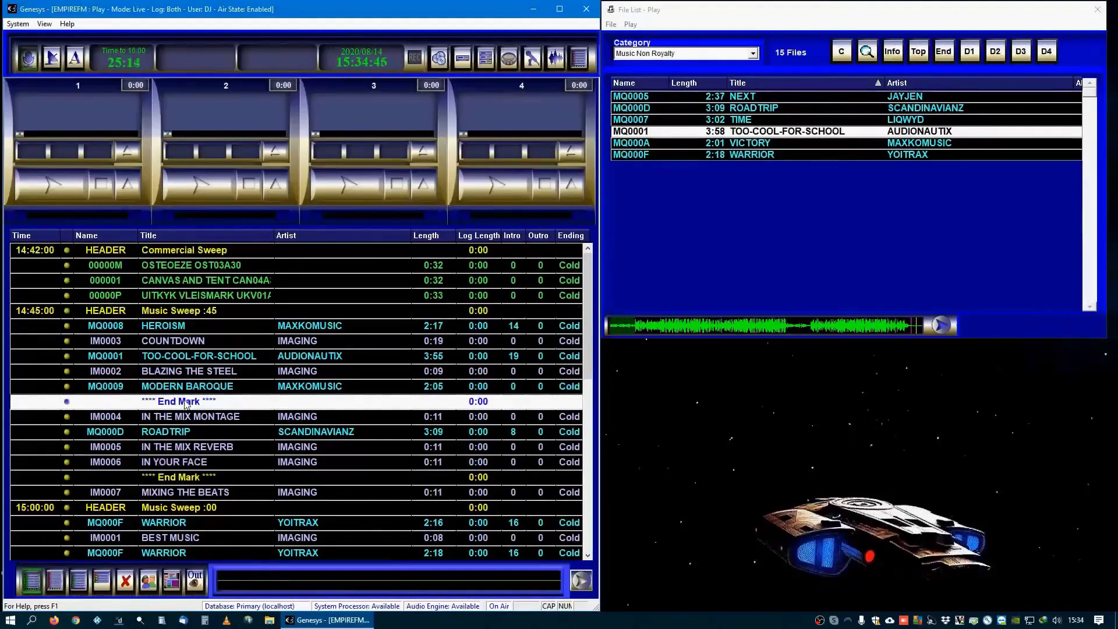
drag(185, 405, 194, 382)
Step: Move the second End Mark from below IN YOUR FACE to after IN THE MIX MONTAGE, and delete it
drag(198, 478, 209, 436)
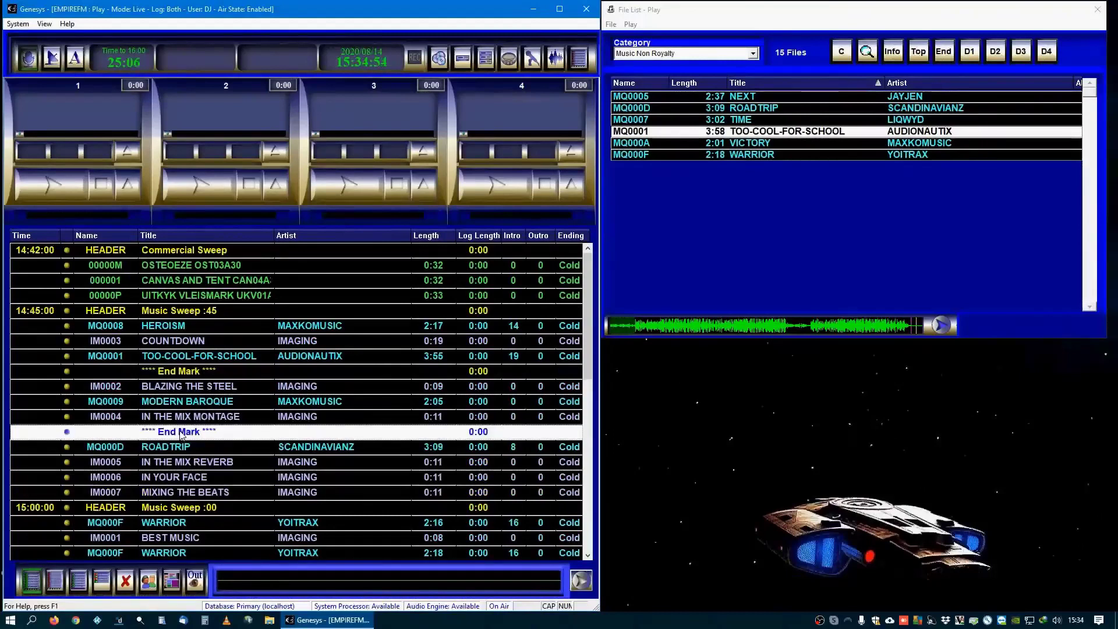
key(Delete)
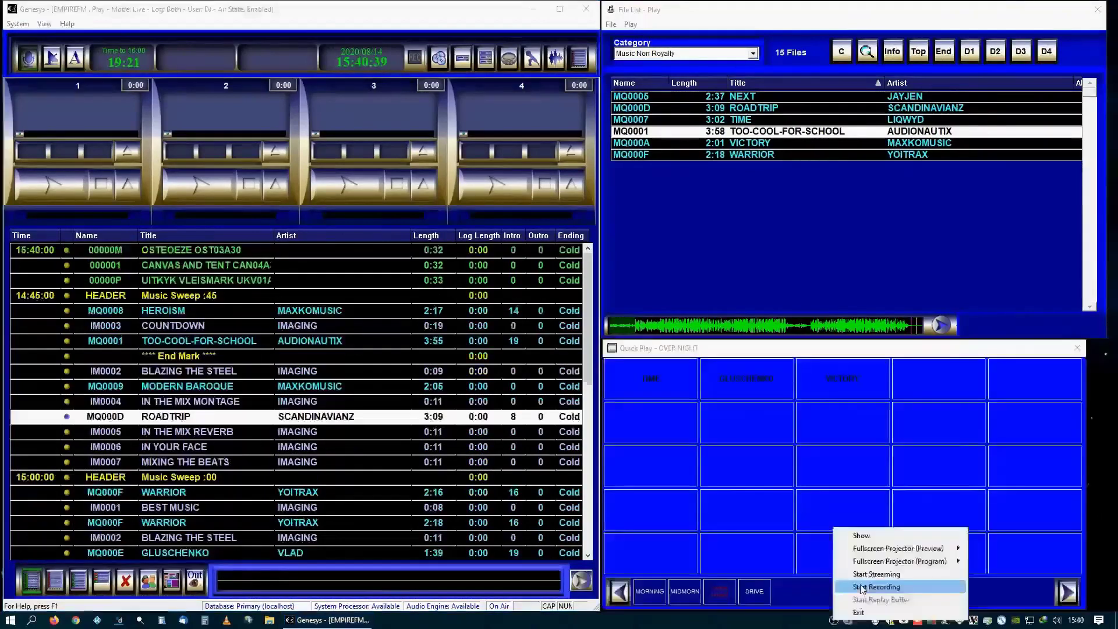
click(862, 588)
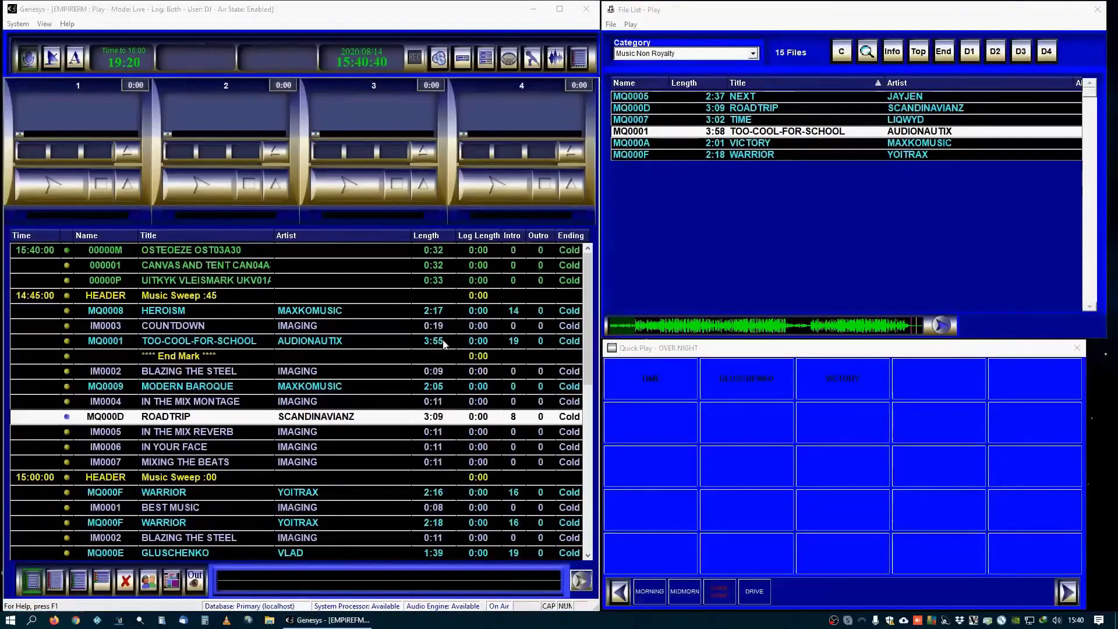
Step: Play the next playlist item, OSTEOEZE OST03A30, on deck 1 and stop its playback
click(429, 3)
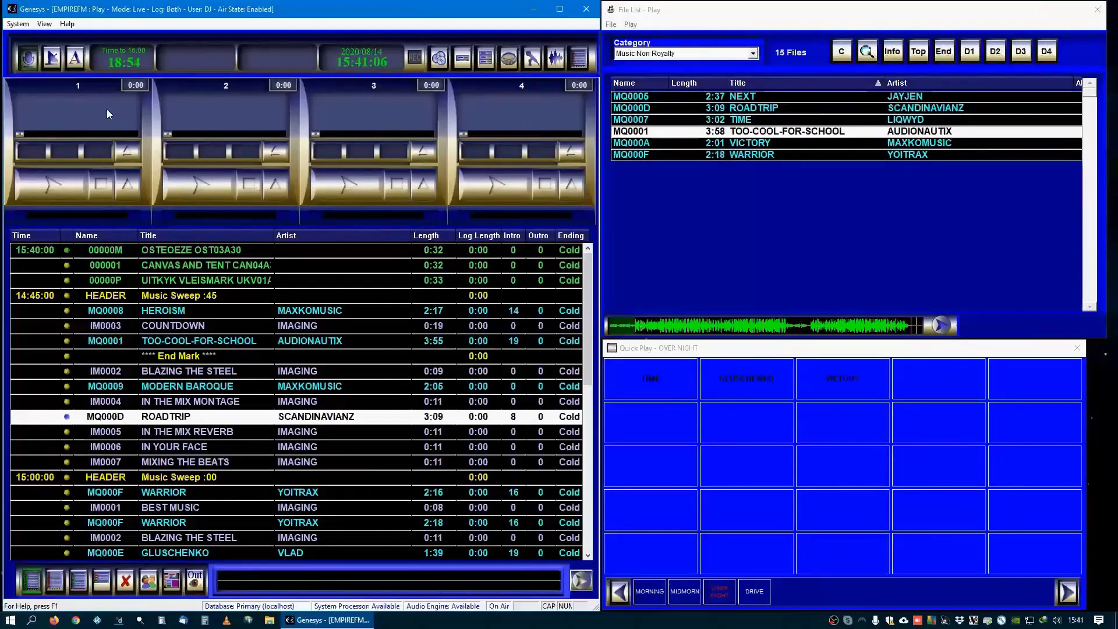
key(space)
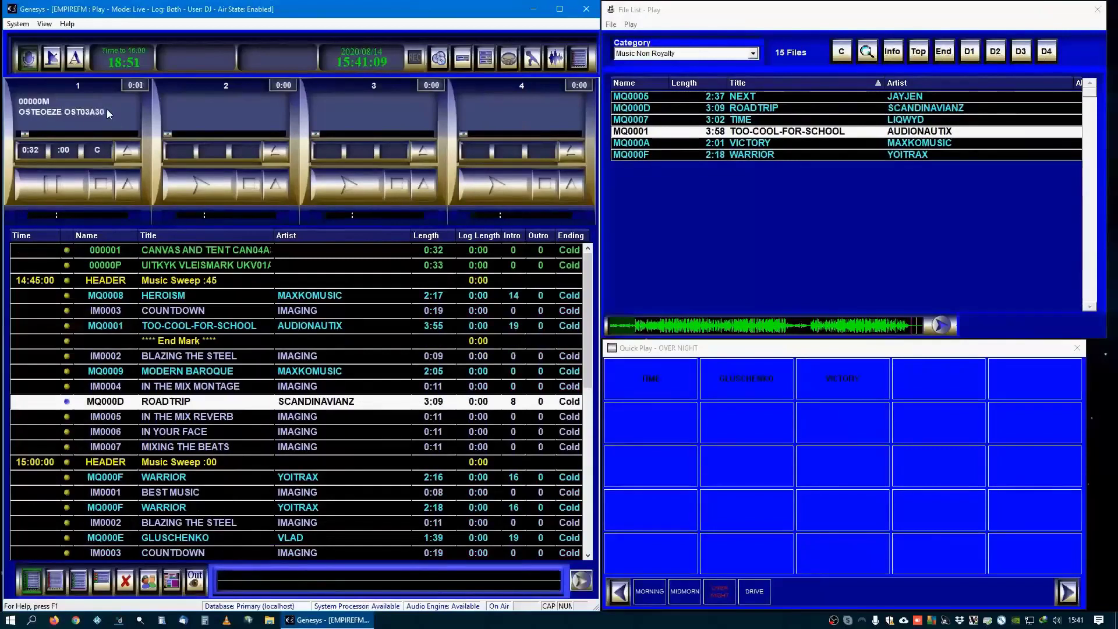
click(101, 185)
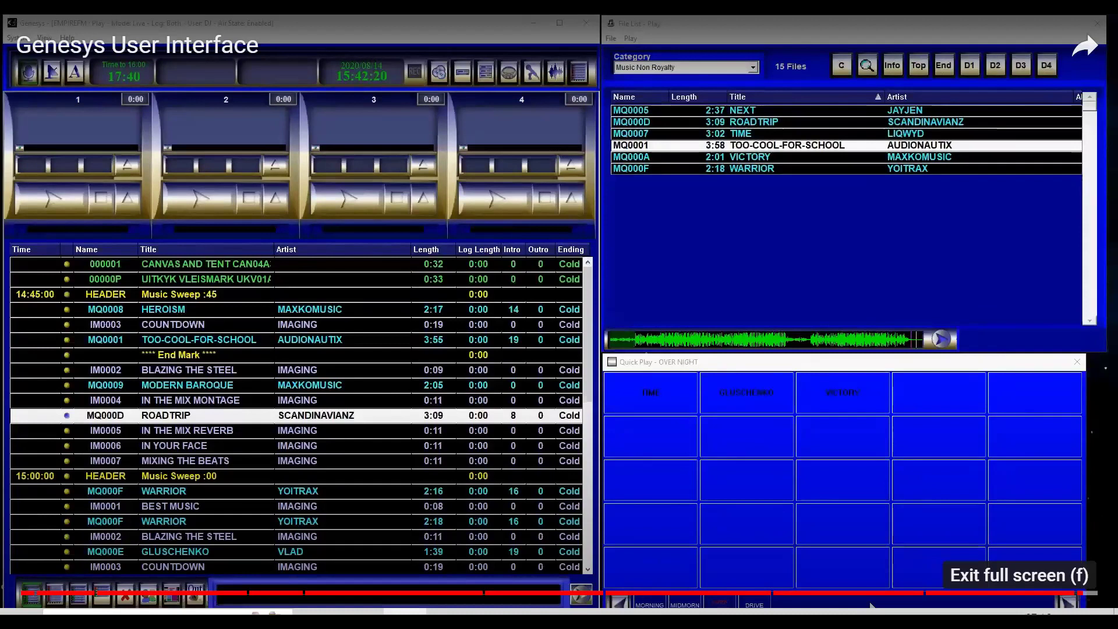
Step: Exit the full-screen view of the Genesys User Interface video on YouTube and subscribe to its channel
click(1083, 617)
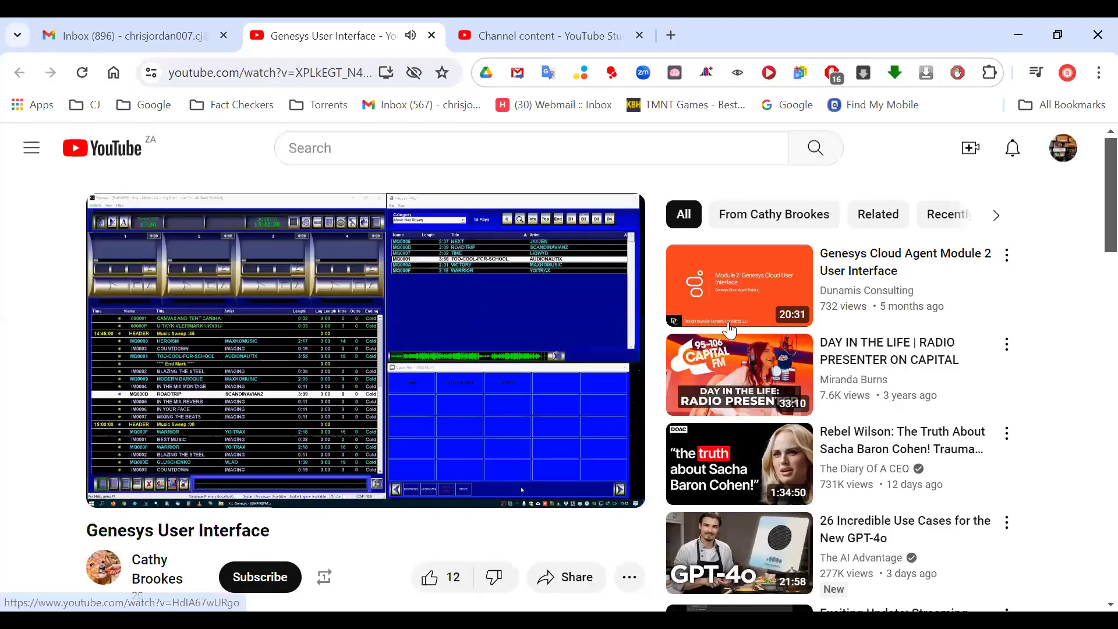
scroll(1093, 239, down, 1)
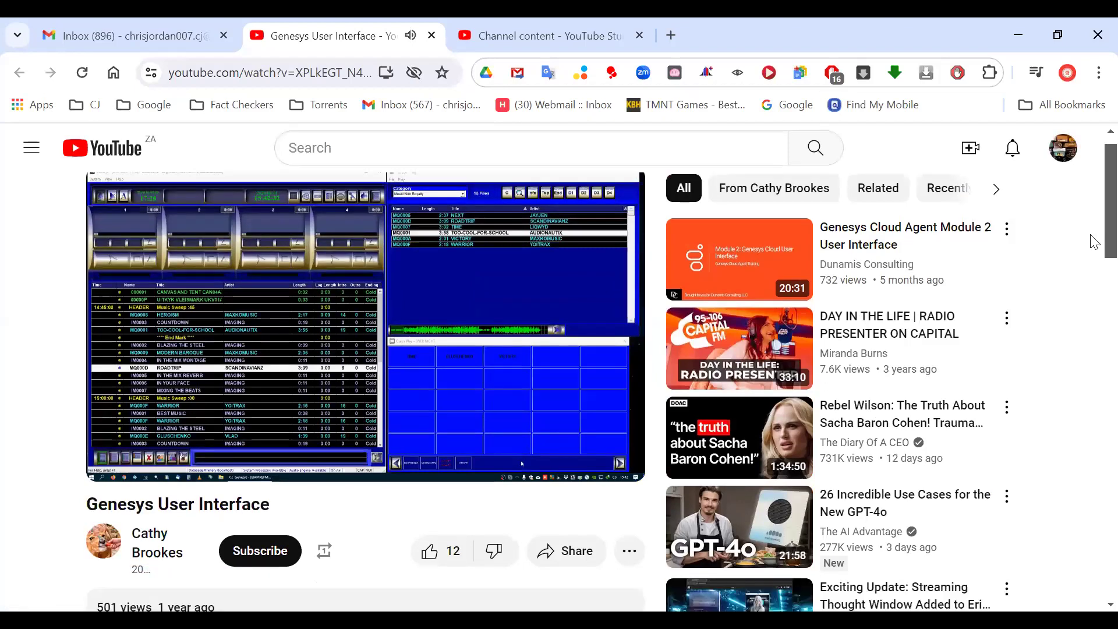
scroll(1092, 244, down, 1)
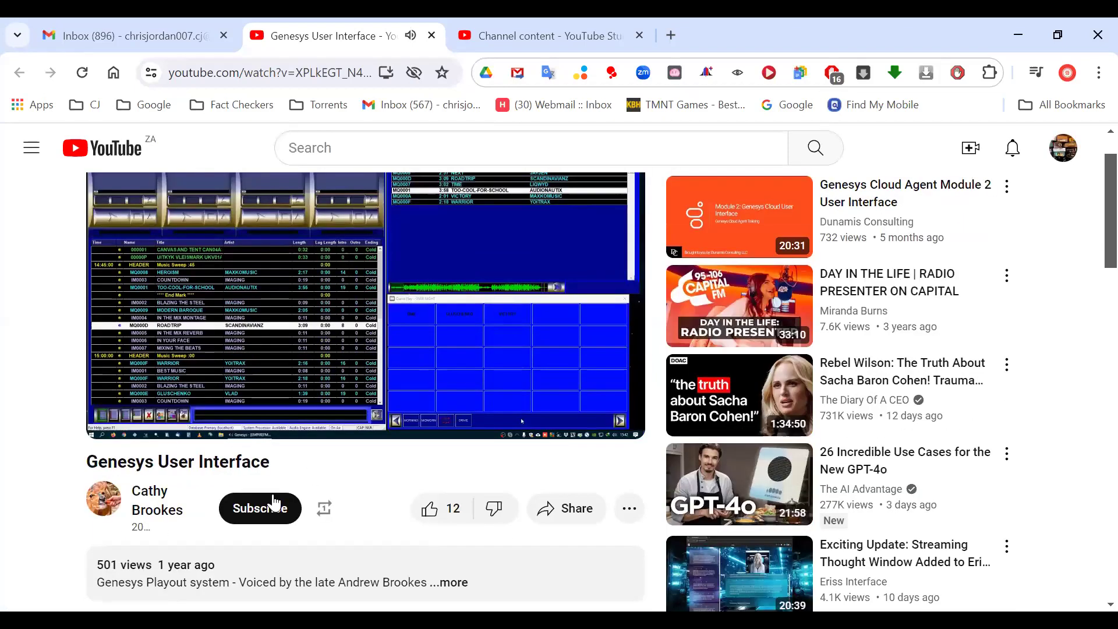
click(256, 509)
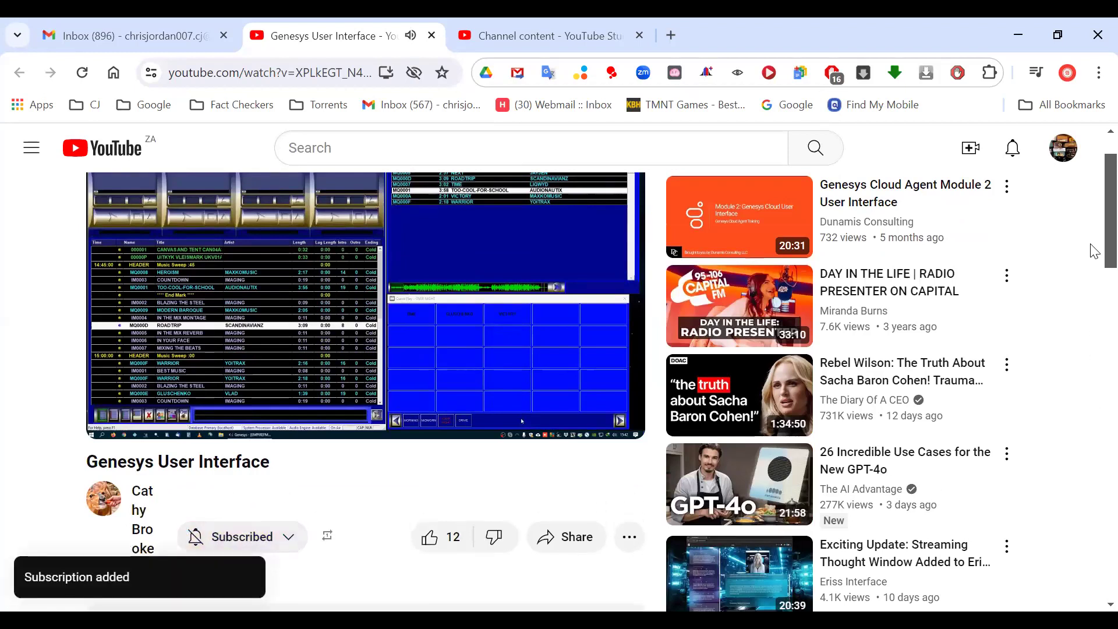
Step: Close the browser tab showing the Genesys User Interface video
scroll(1095, 233, up, 1)
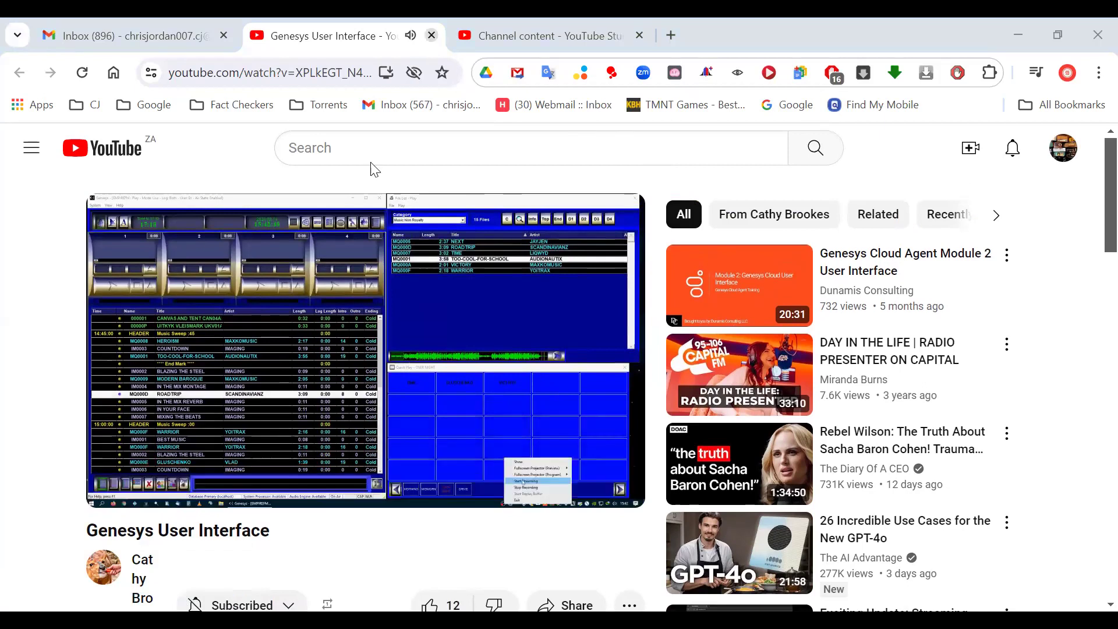
key(ctrl+w)
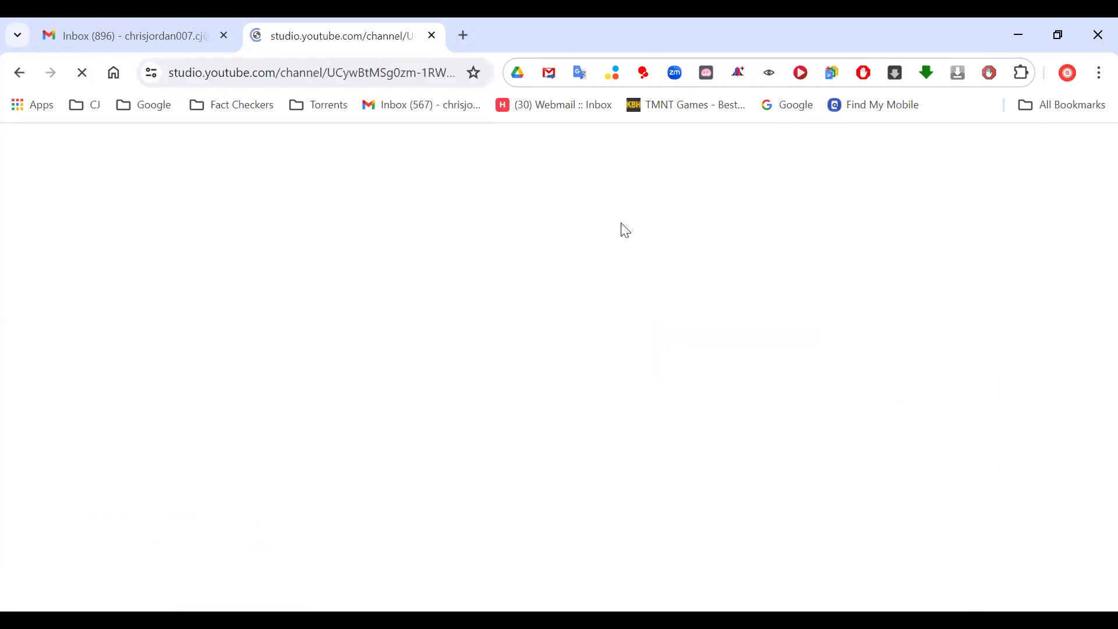